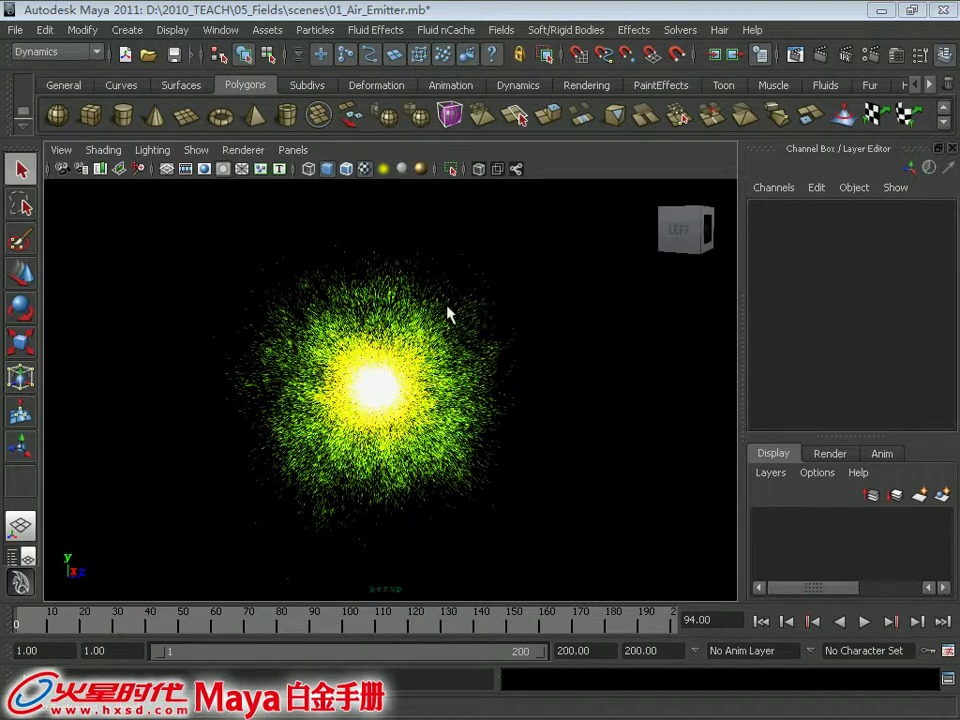
- Orbit around the particle cloud, marquee-select particle1, and bring up the Fields menu
left_click_drag(413, 300, 400, 285, "alt")
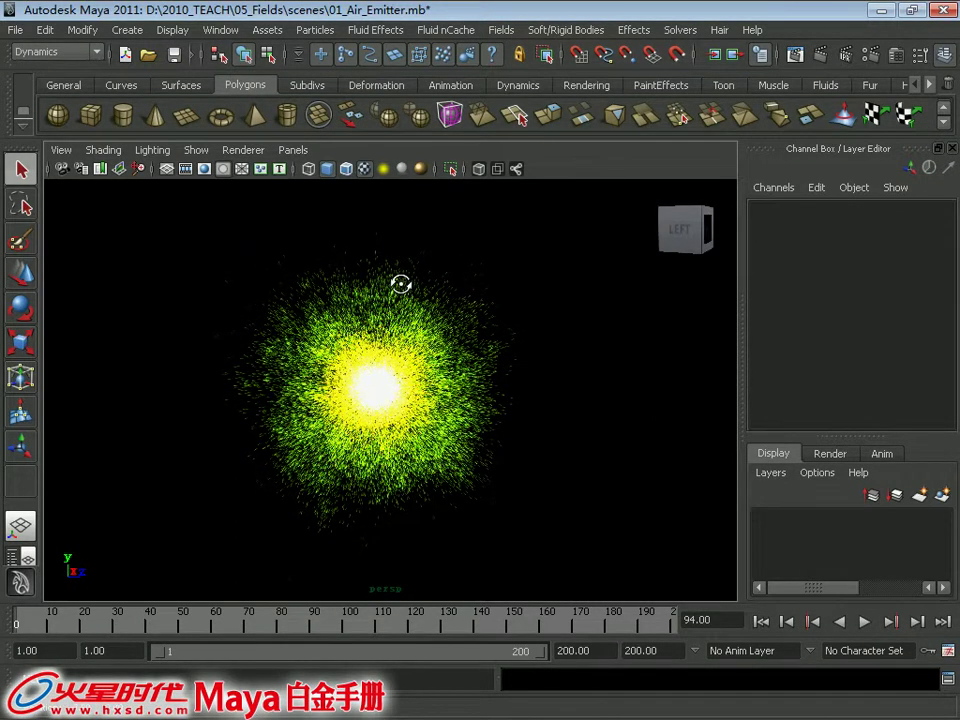
left_click_drag(410, 230, 465, 277)
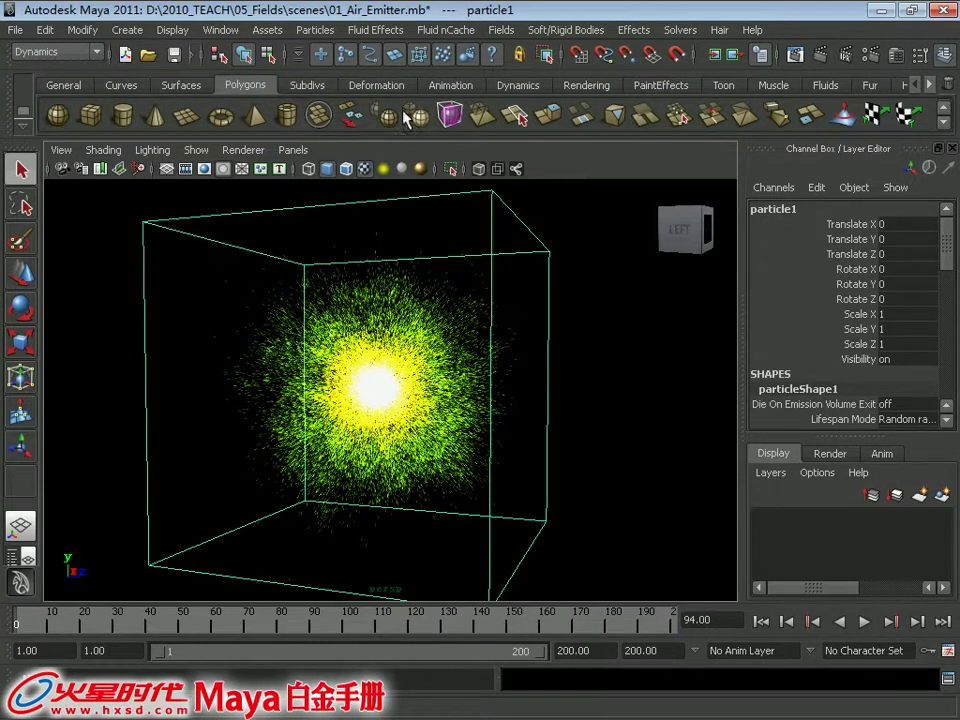
left_click(501, 30)
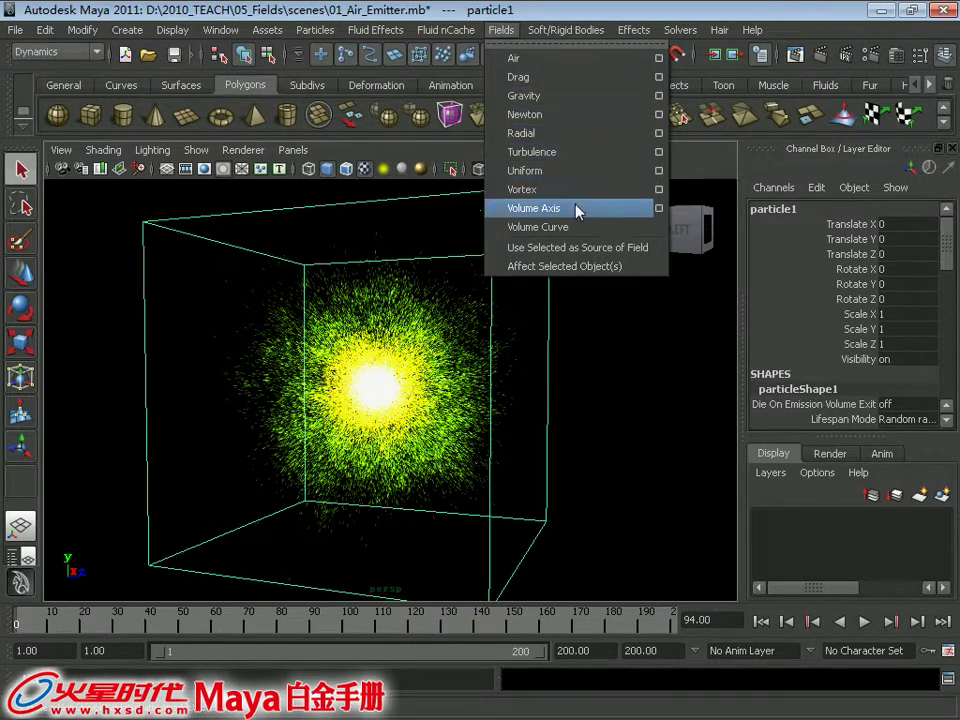
left_click(576, 350)
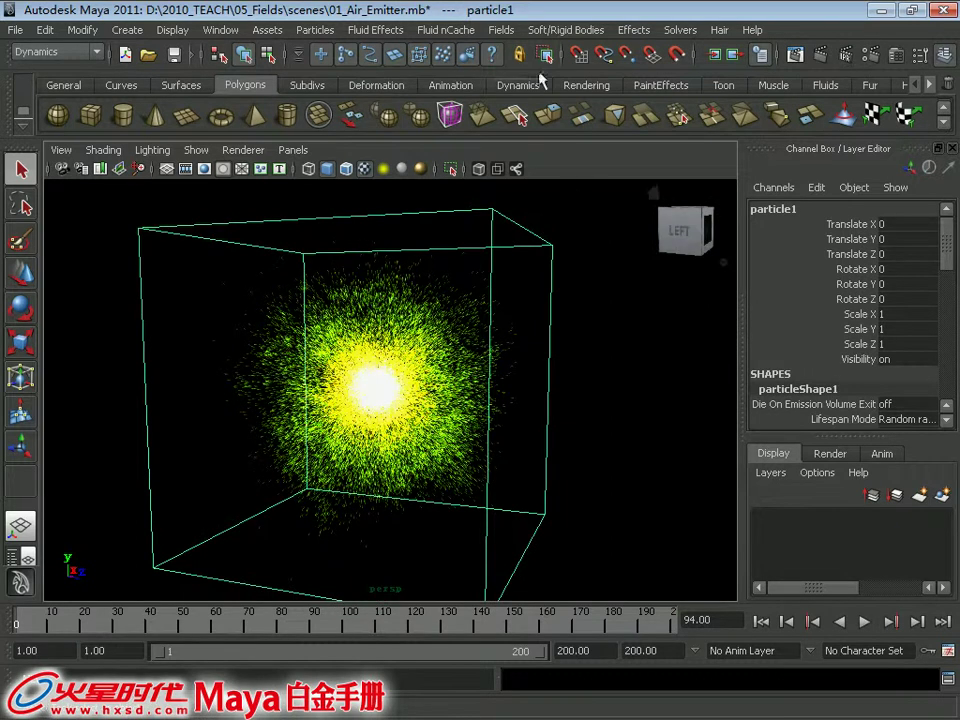
left_click(503, 32)
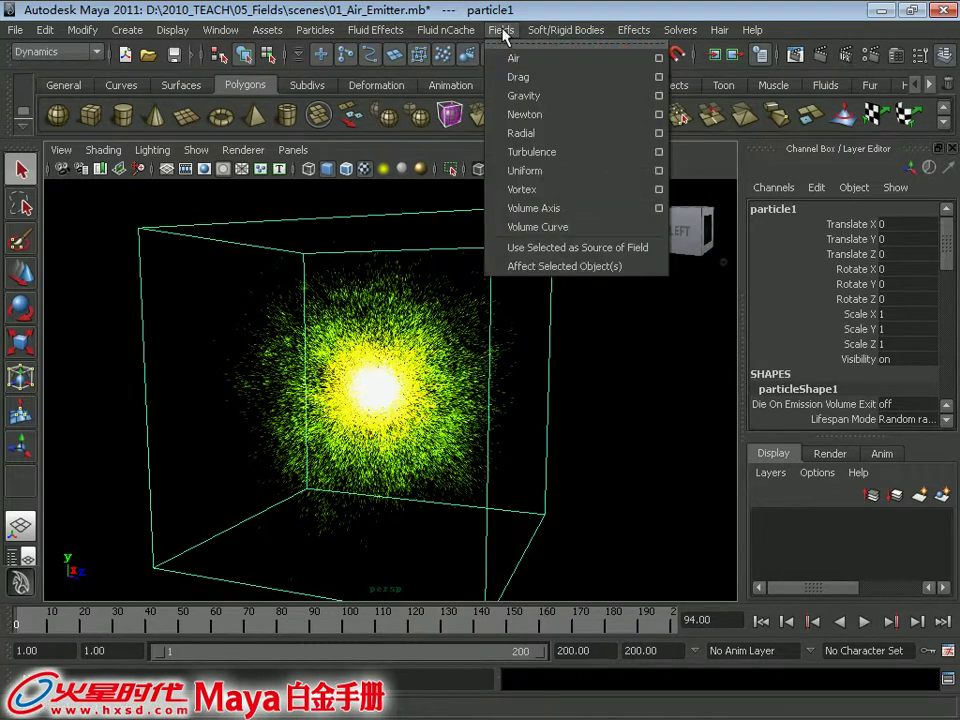
- Add an Air field to particle1 and play the simulation, stopping at frame 70
left_click(541, 60)
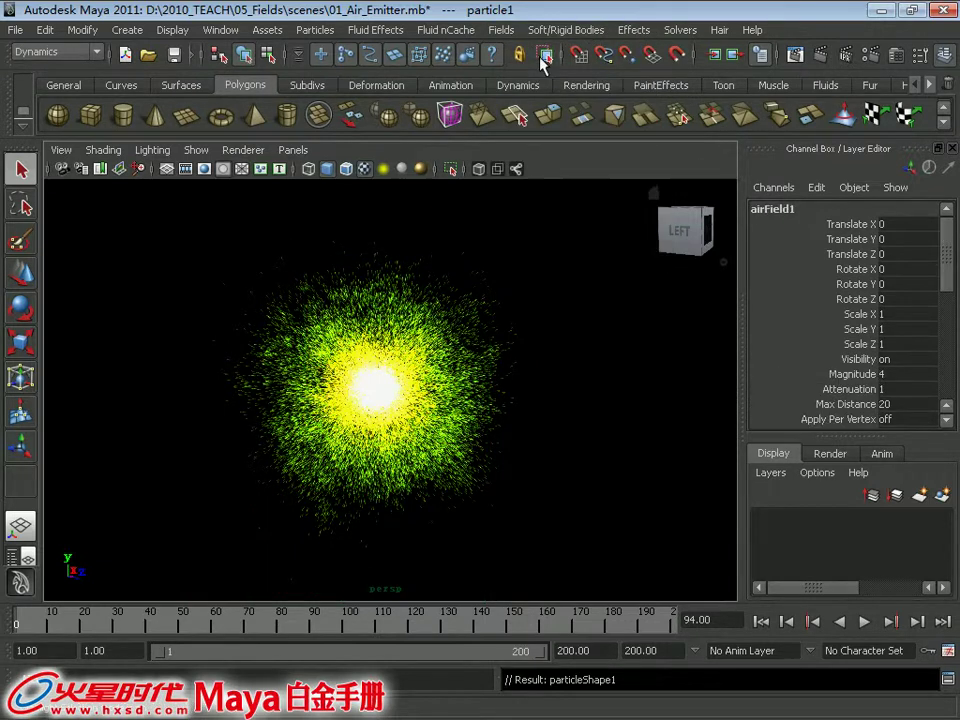
left_click(866, 622)
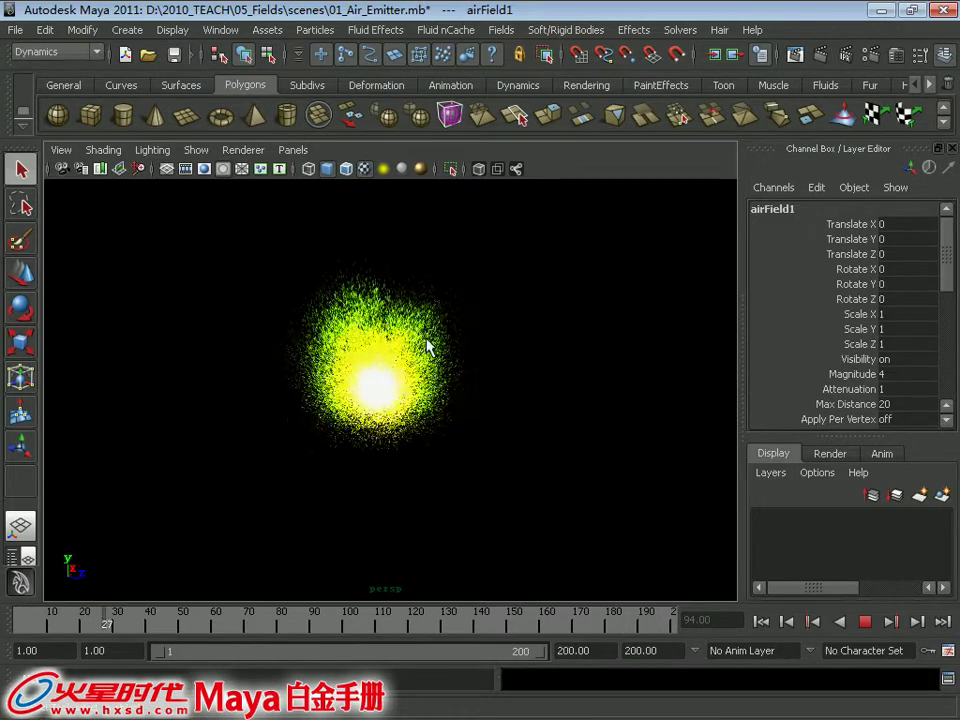
left_click(866, 622)
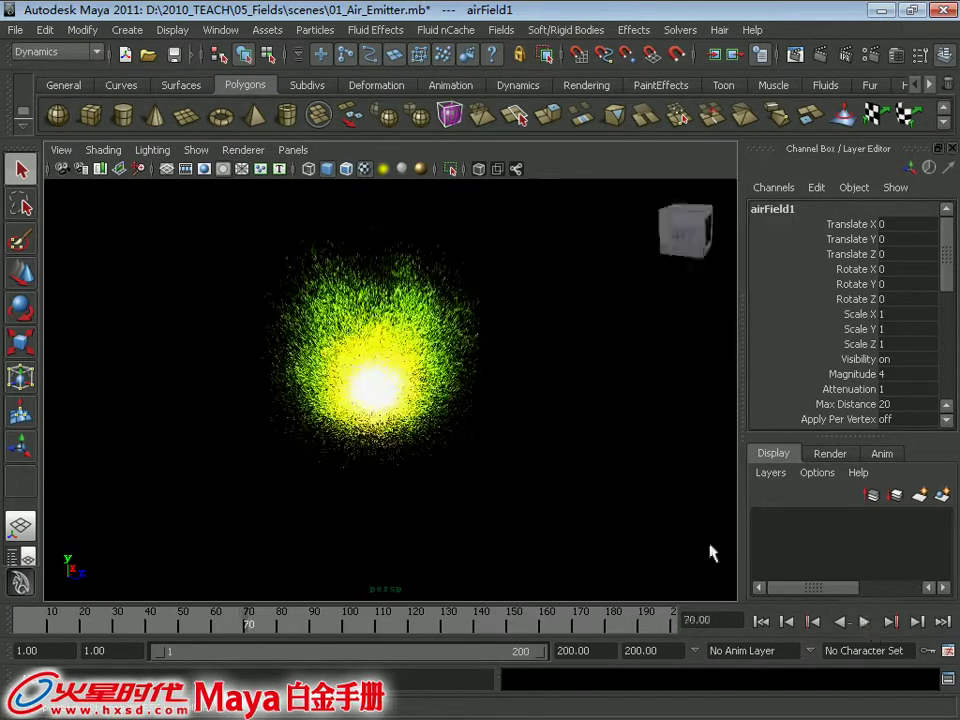
- Pan the view to reposition the particle cloud and bring up the Window menu
middle_click_drag(459, 361, 462, 388, "alt")
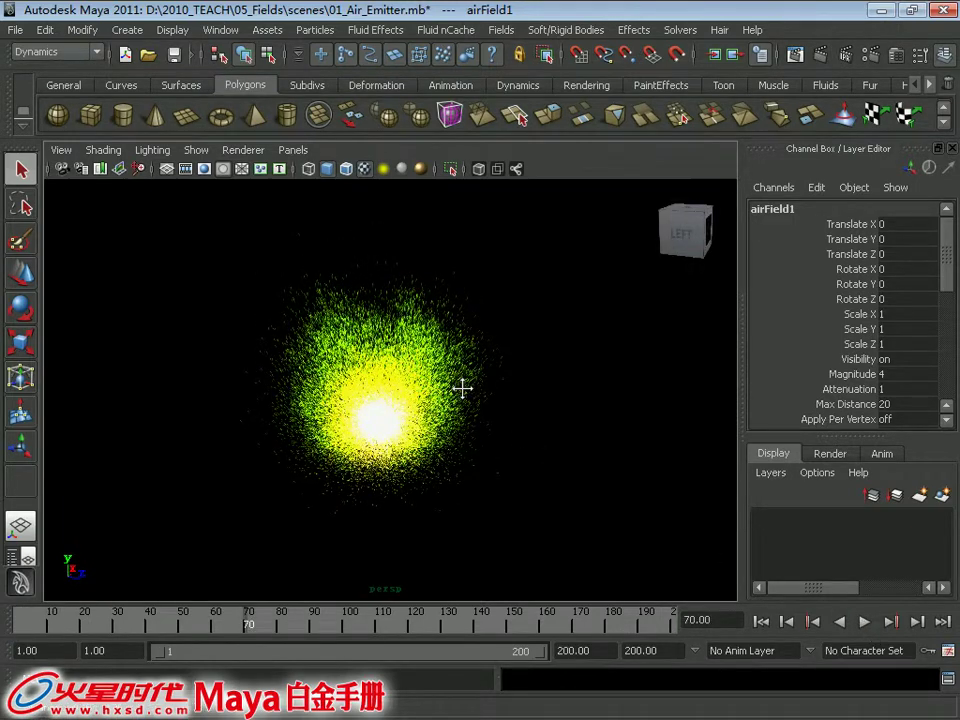
left_click(503, 31)
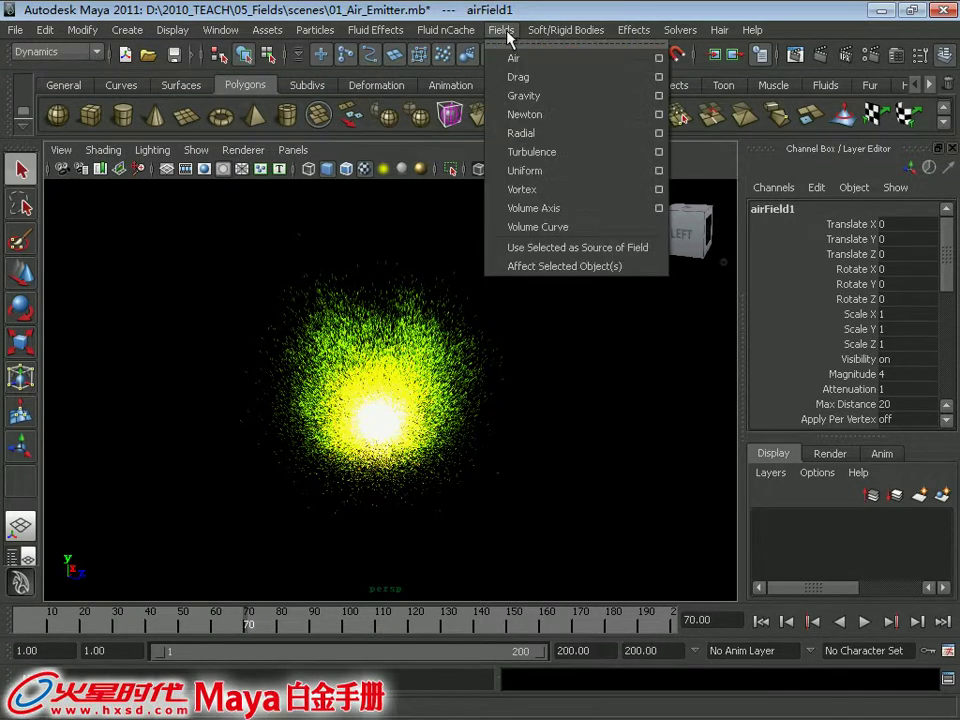
left_click(358, 8)
left_click(215, 31)
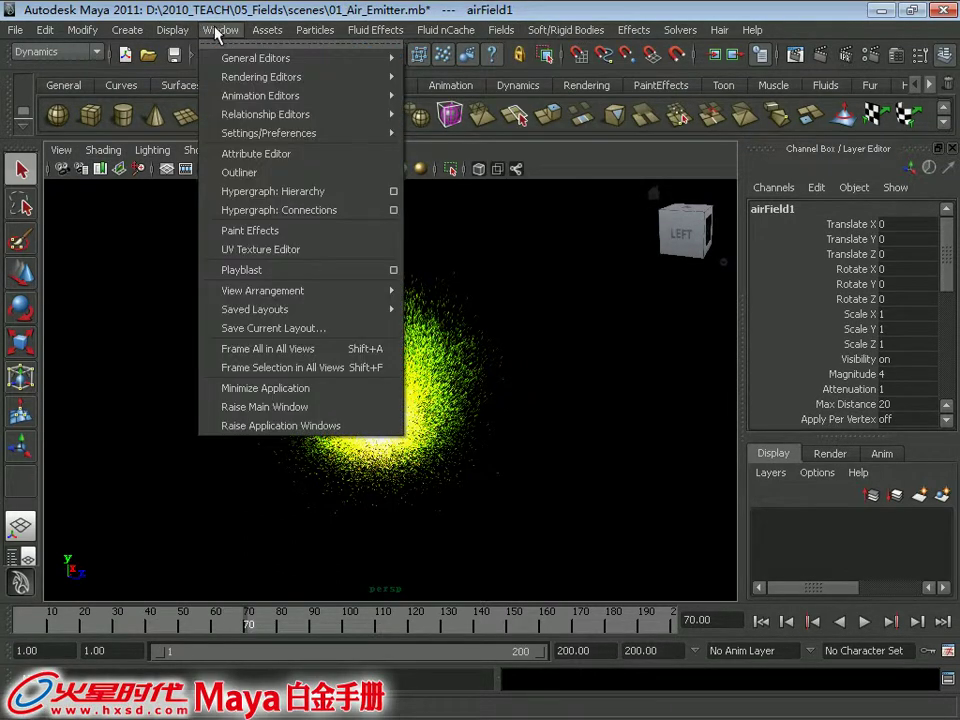
mouse_move(266, 114)
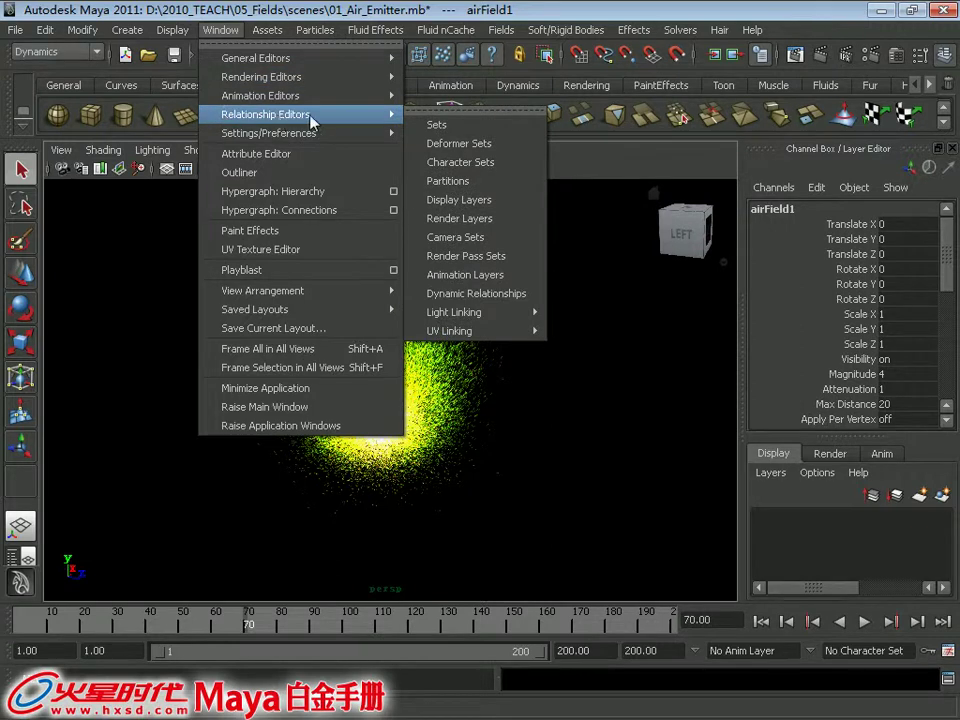
- In the Dynamic Relationships editor, toggle airField1 off for particle1, then close the editor
left_click(463, 296)
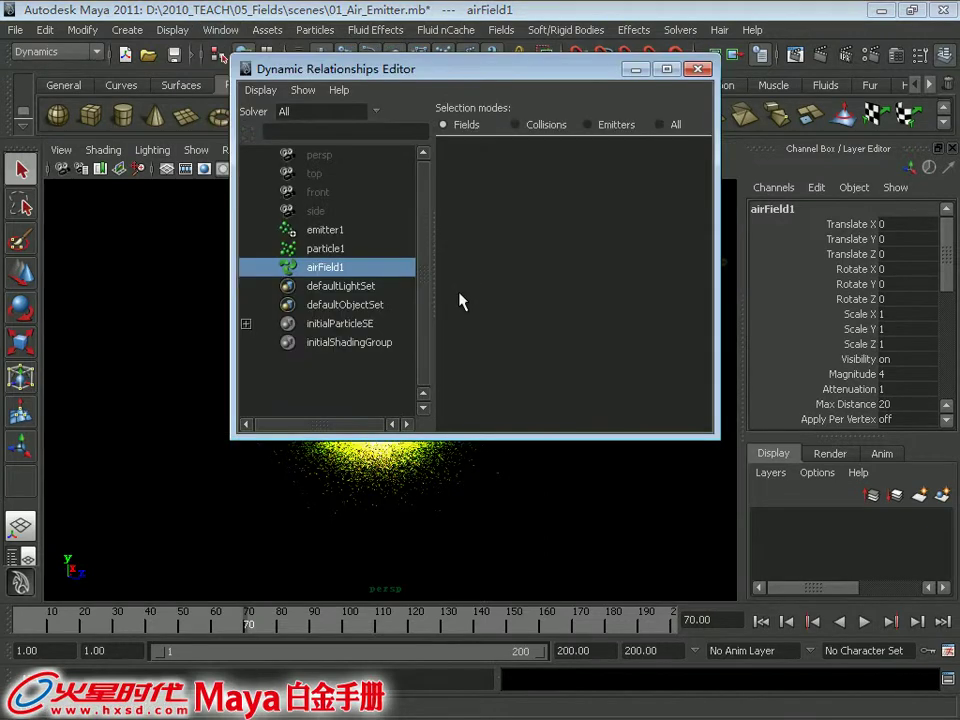
left_click(318, 248)
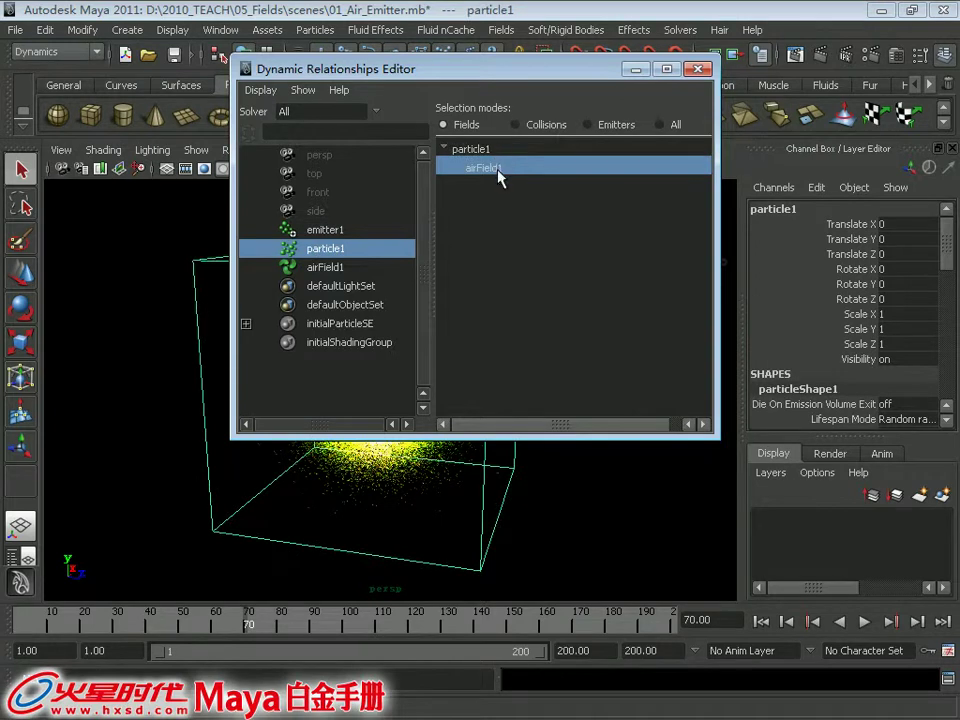
left_click(497, 170)
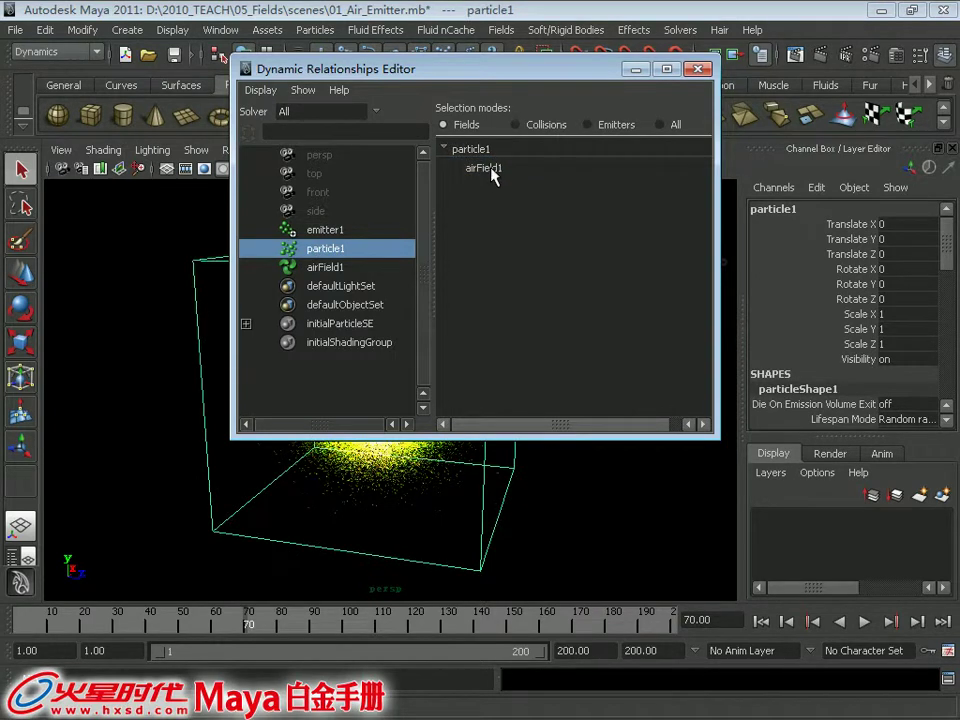
left_click(495, 170)
left_click(497, 176)
left_click(497, 176)
left_click(510, 176)
left_click(702, 64)
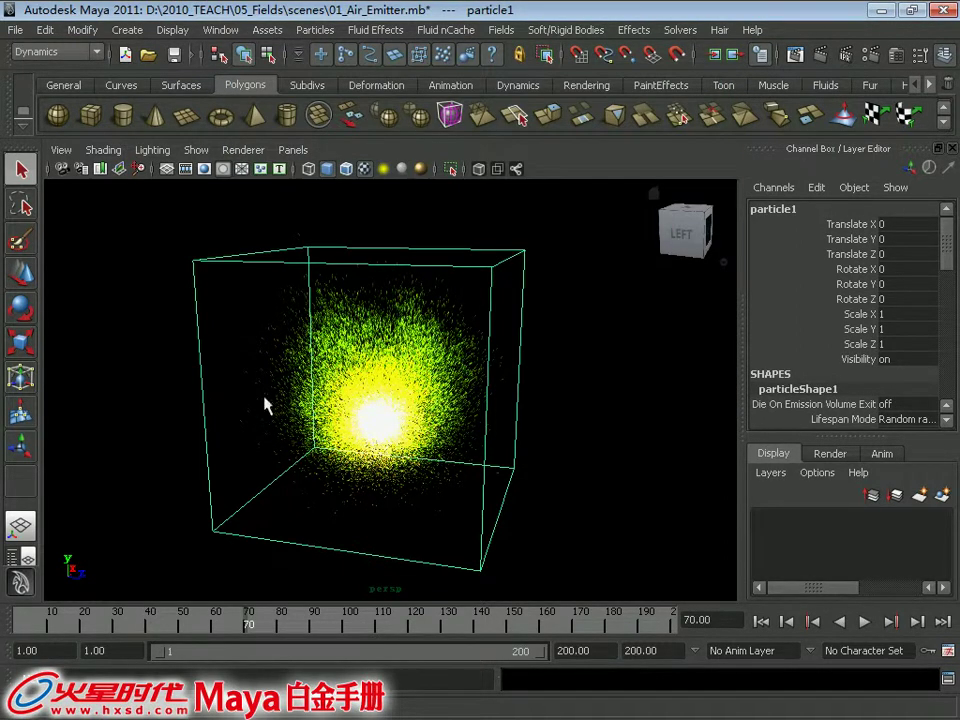
- In the Persp/Outliner layout, select particle1 and airField1 and apply Affect Selected Object(s)
left_click(28, 556)
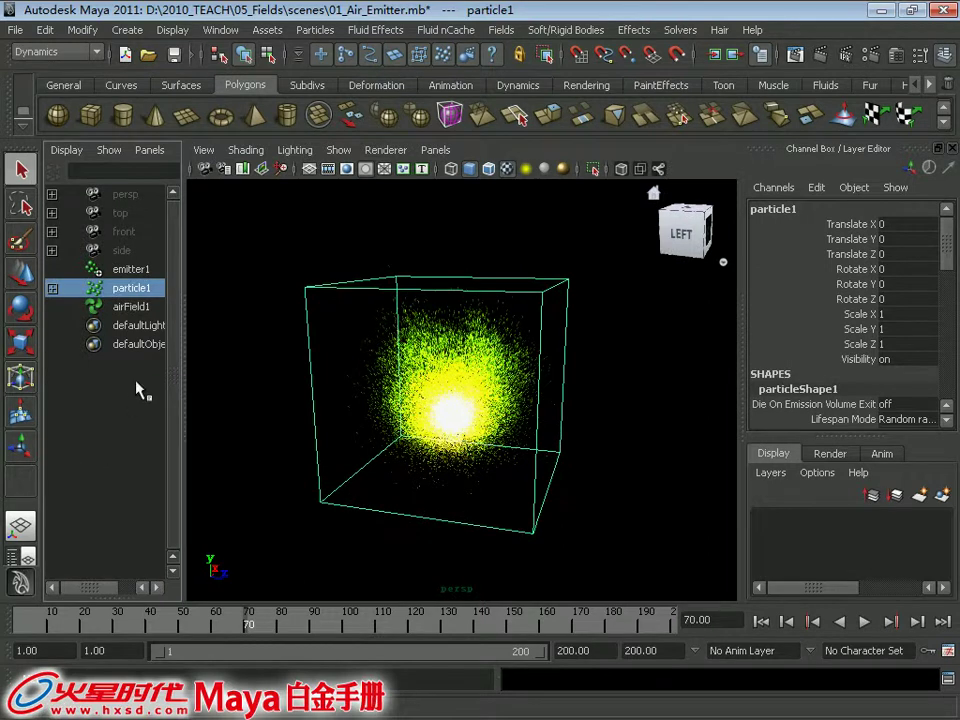
left_click(116, 289)
left_click(135, 306, "ctrl")
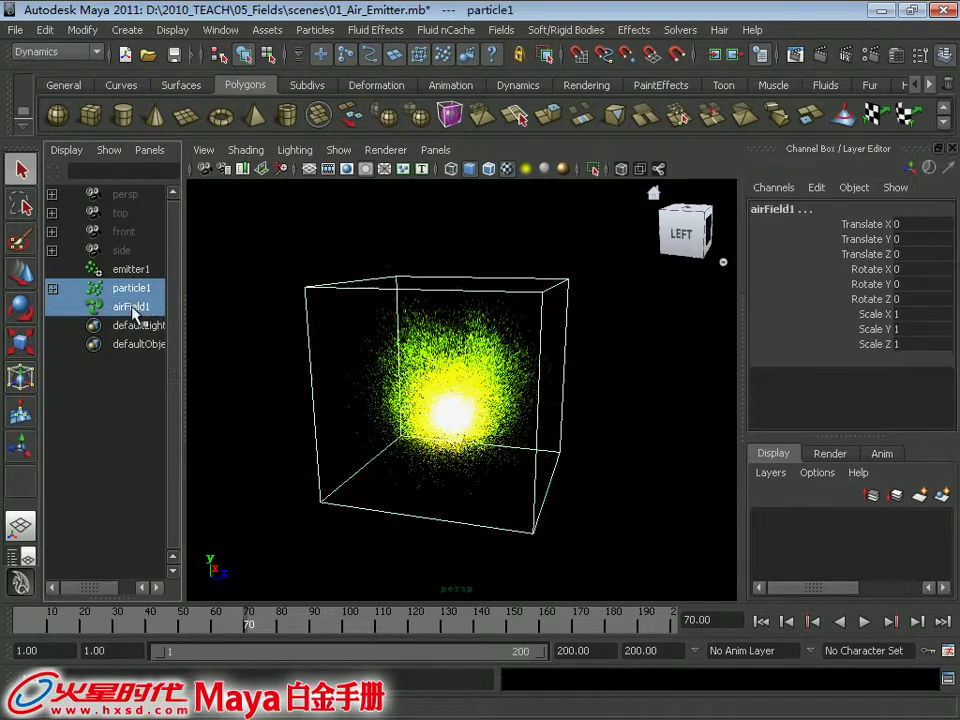
left_click(495, 30)
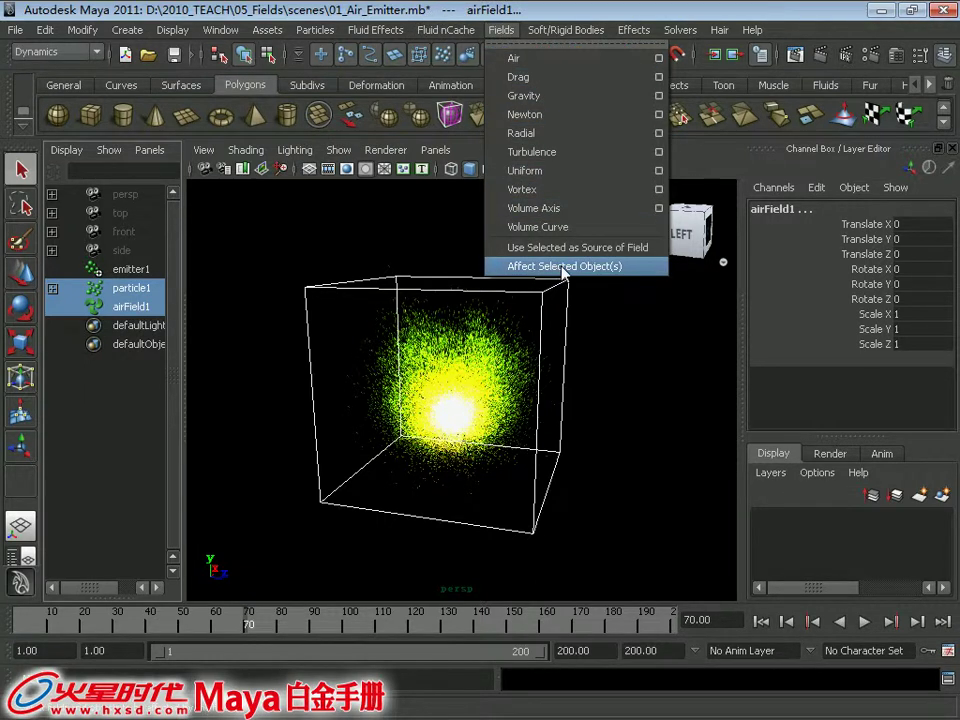
left_click(618, 266)
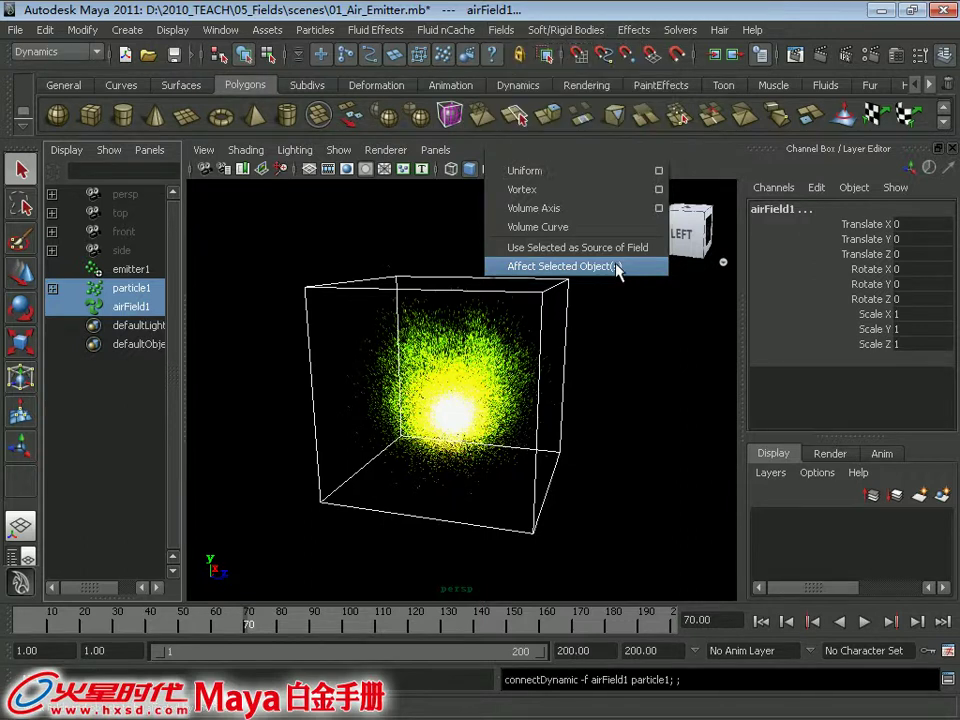
- Rewind, replay the simulation to frame 127, and select airField1
left_click(641, 377)
left_click(763, 621)
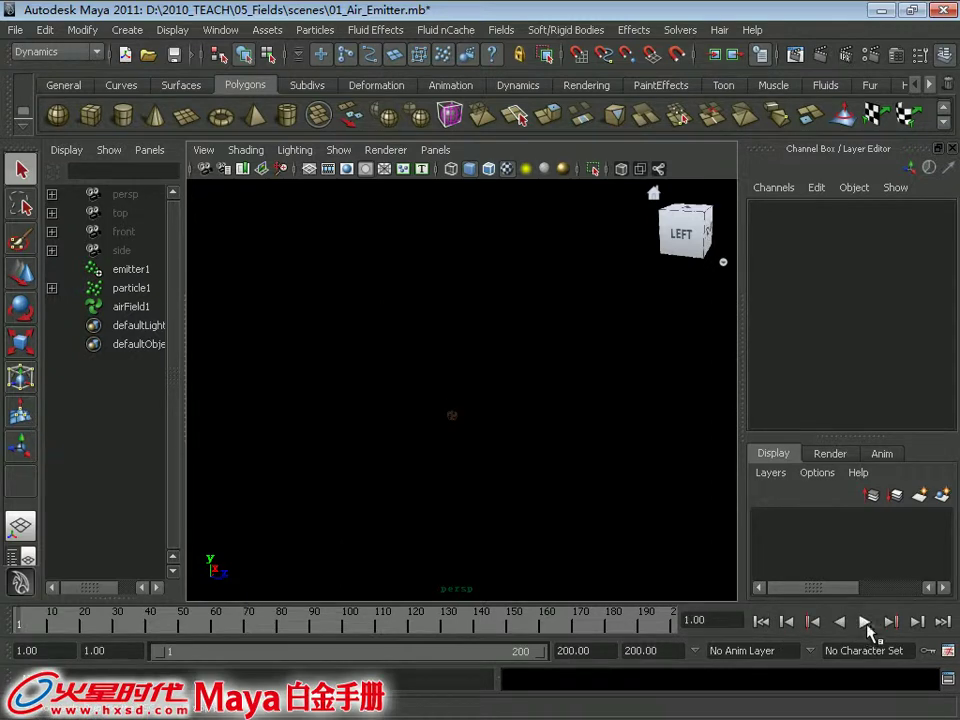
left_click(866, 622)
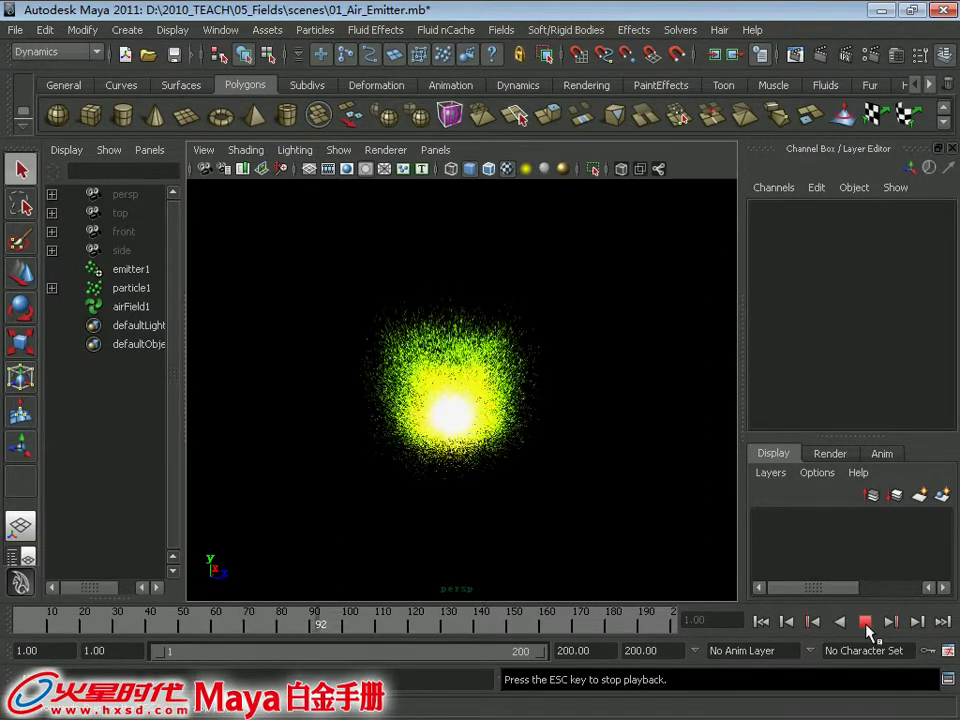
left_click(866, 622)
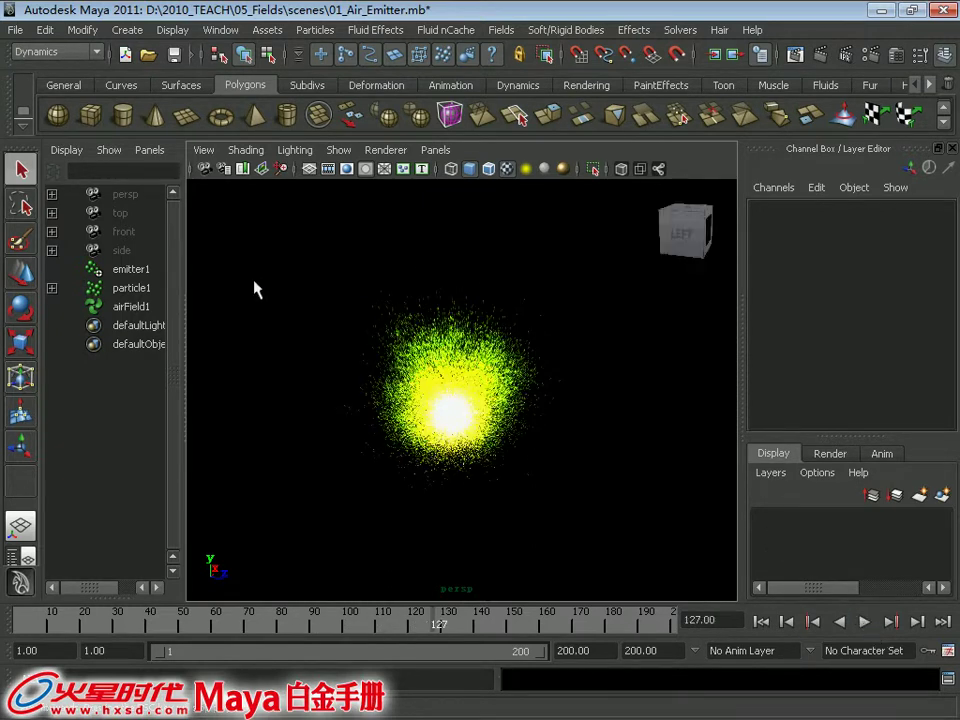
left_click(134, 307)
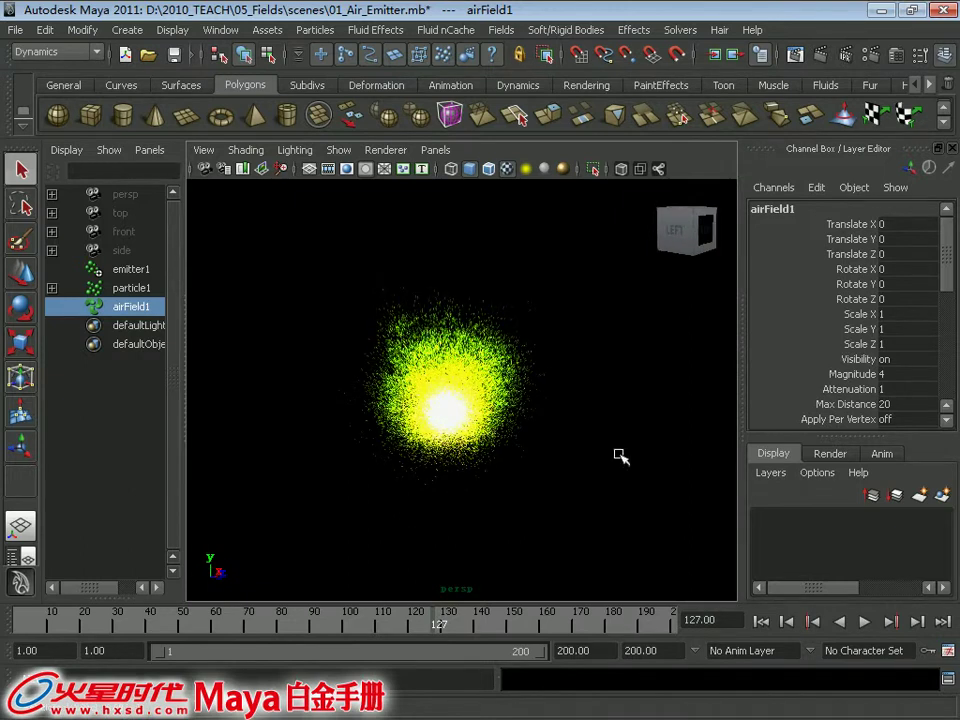
- In a side view, move airField1 to the right of the particle cloud and reselect it
key("w")
left_click_drag(560, 422, 658, 450)
key("ctrl+z")
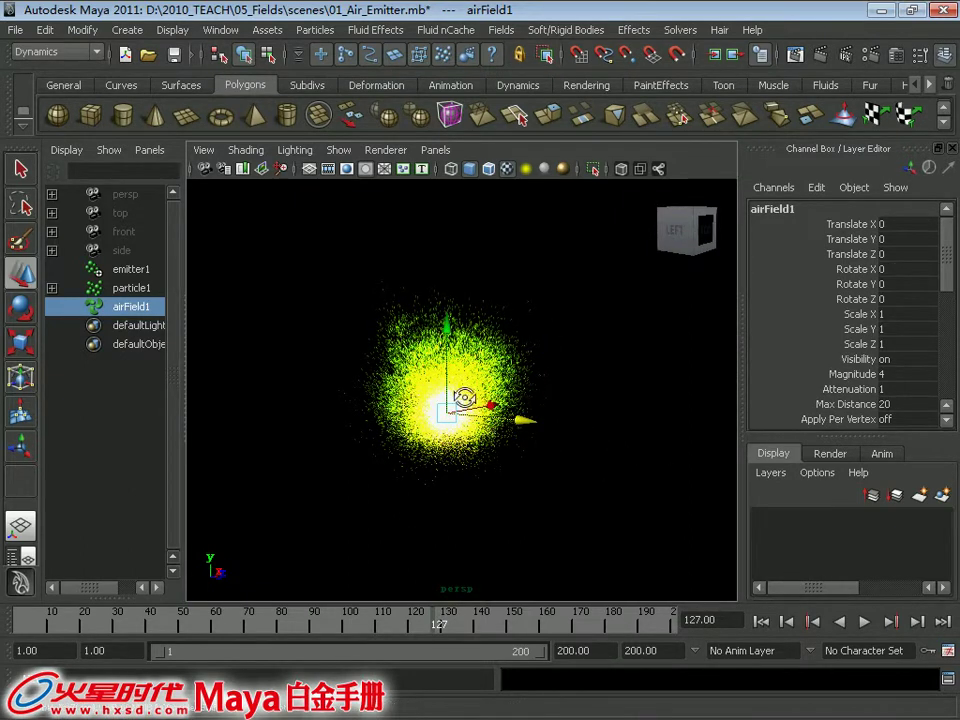
left_click_drag(463, 398, 343, 405, "alt")
left_click_drag(537, 418, 668, 420)
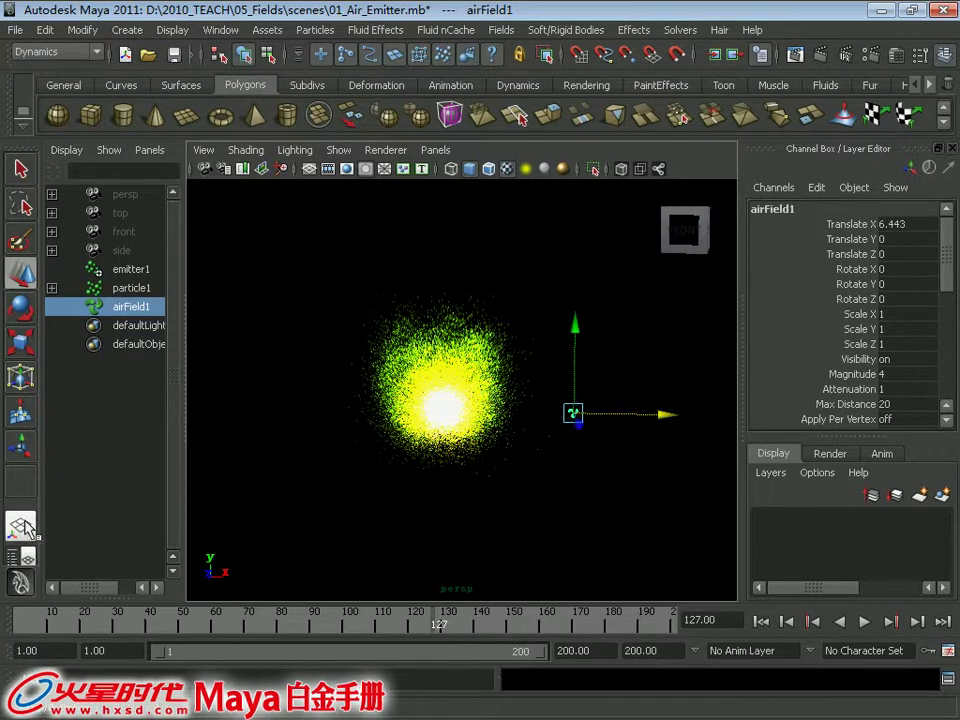
key("space")
left_click(207, 304)
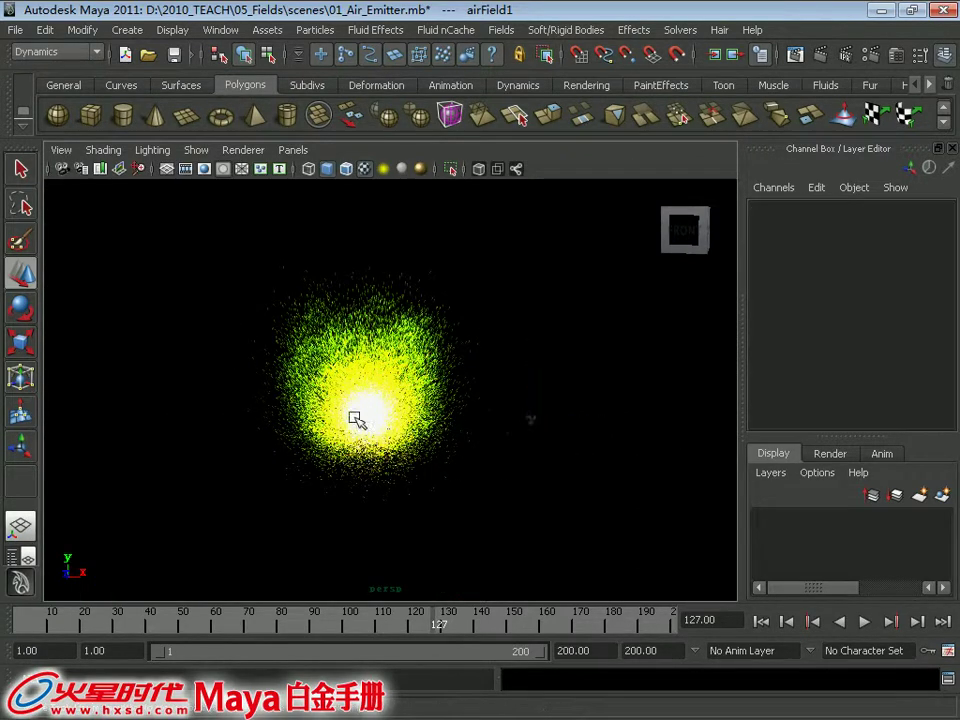
left_click_drag(536, 392, 559, 429)
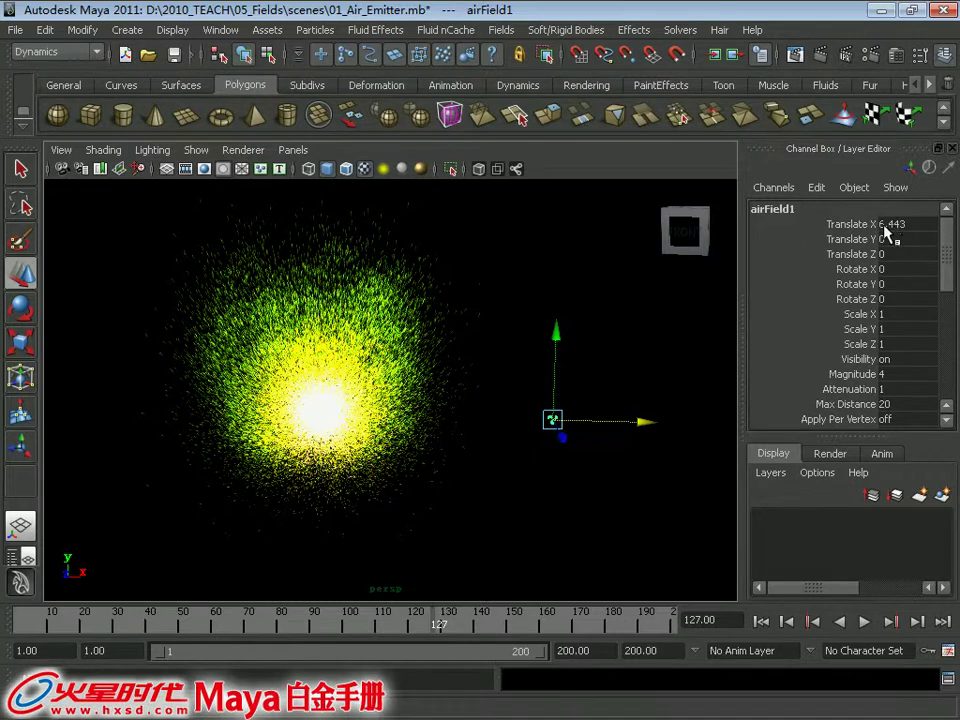
- Raise airField1 slightly and change its Magnitude from 4 to 50 in the Channel Box
left_click(851, 270)
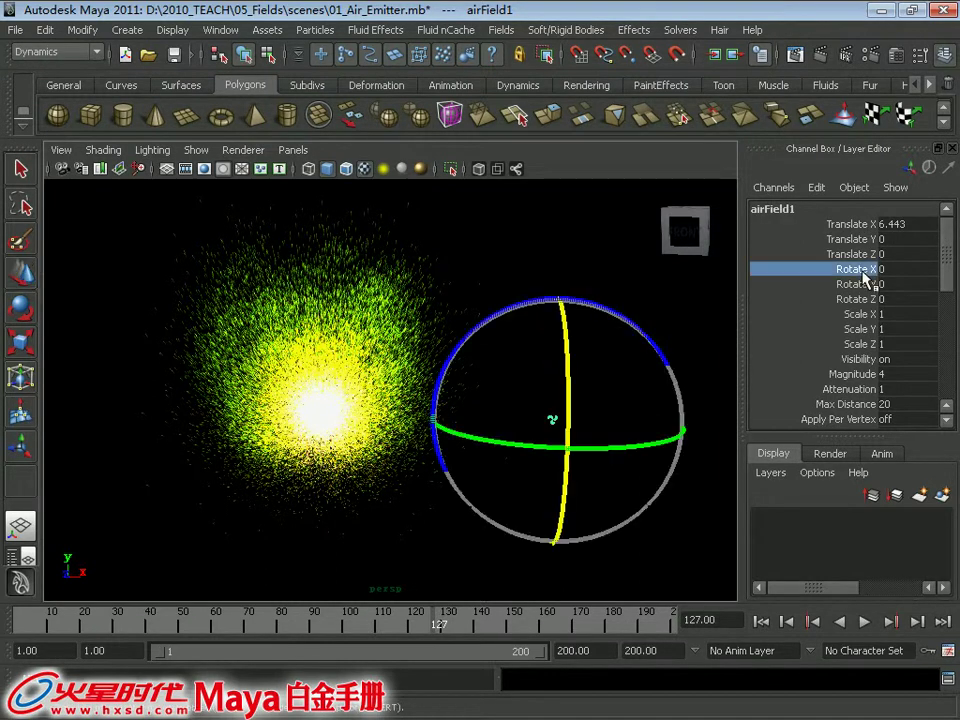
left_click(857, 315)
key("w")
left_click_drag(558, 338, 562, 263)
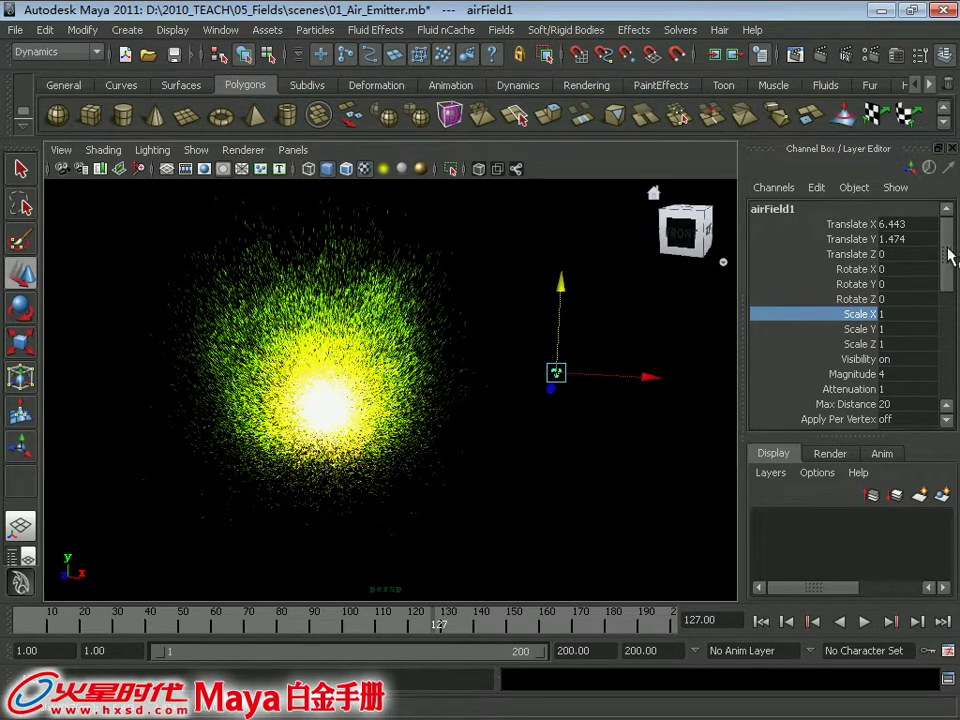
left_click_drag(952, 255, 944, 273)
left_click(857, 260)
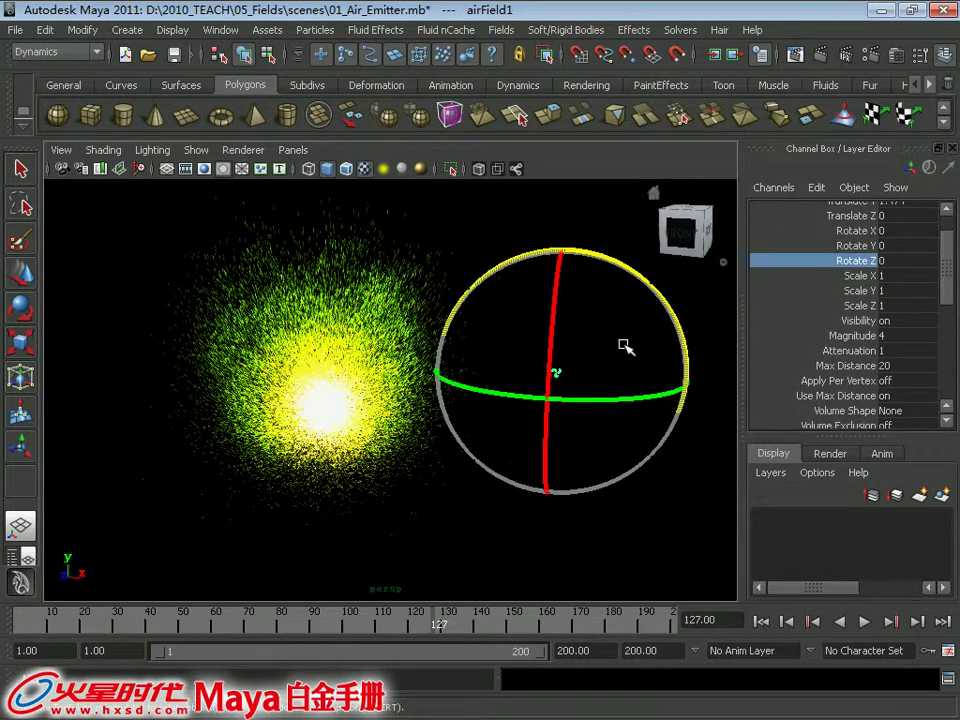
key("w")
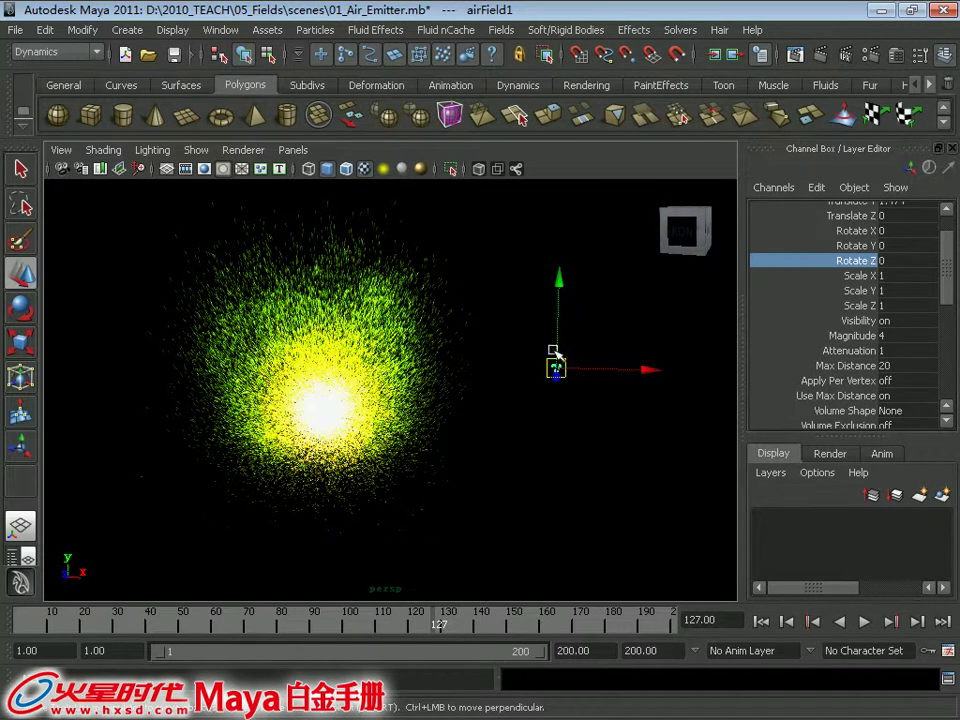
left_click(852, 336)
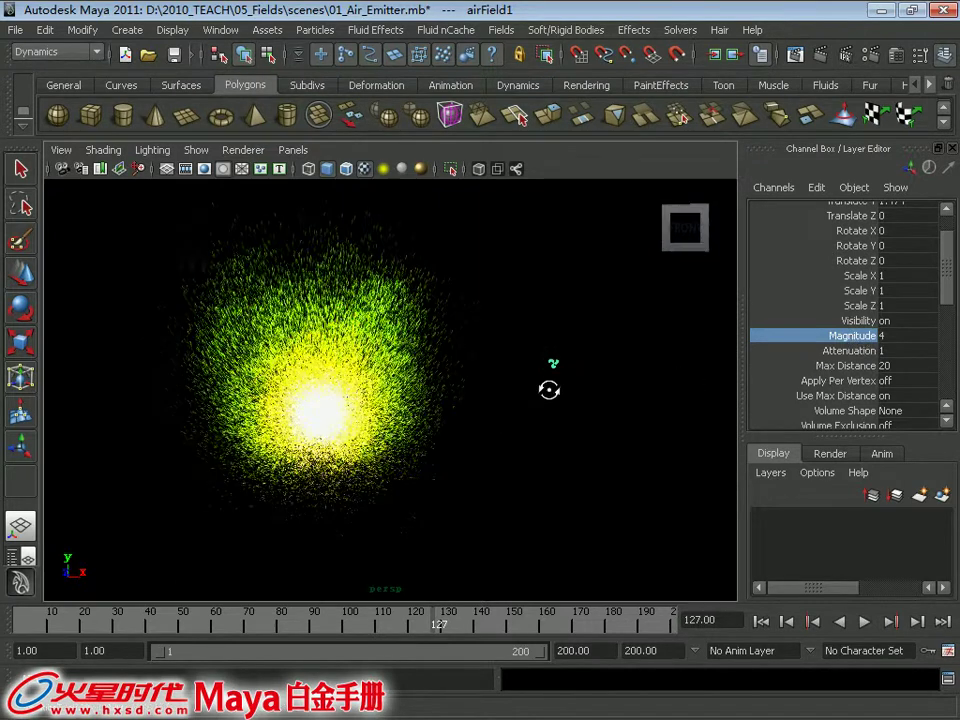
left_click(897, 336)
type("50")
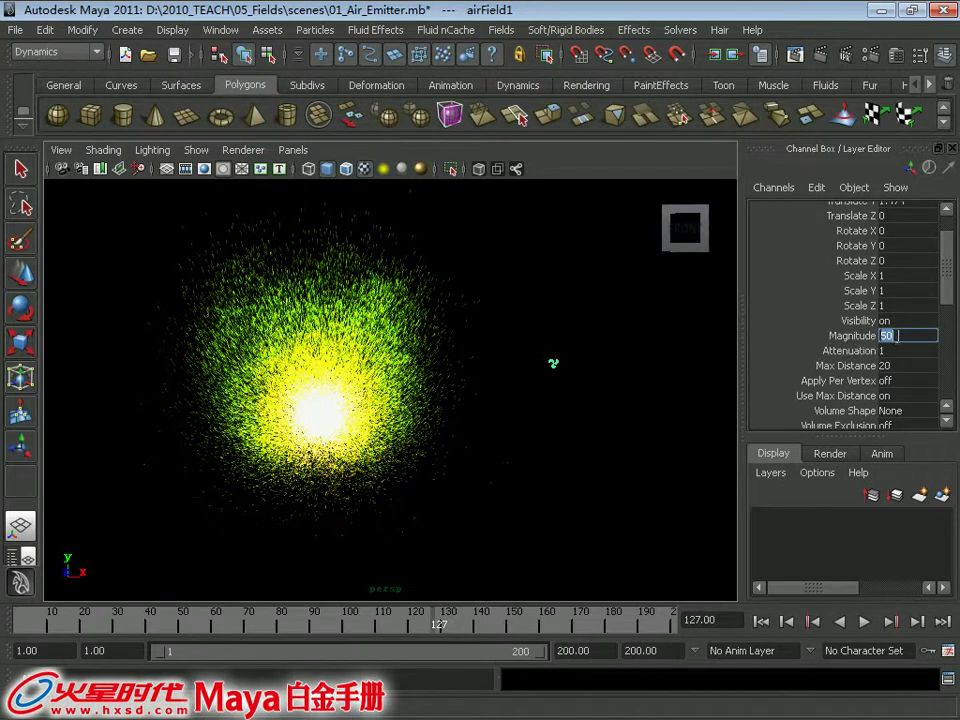
- Rewind and play the simulation to preview the Magnitude 50 air field
left_click(763, 622)
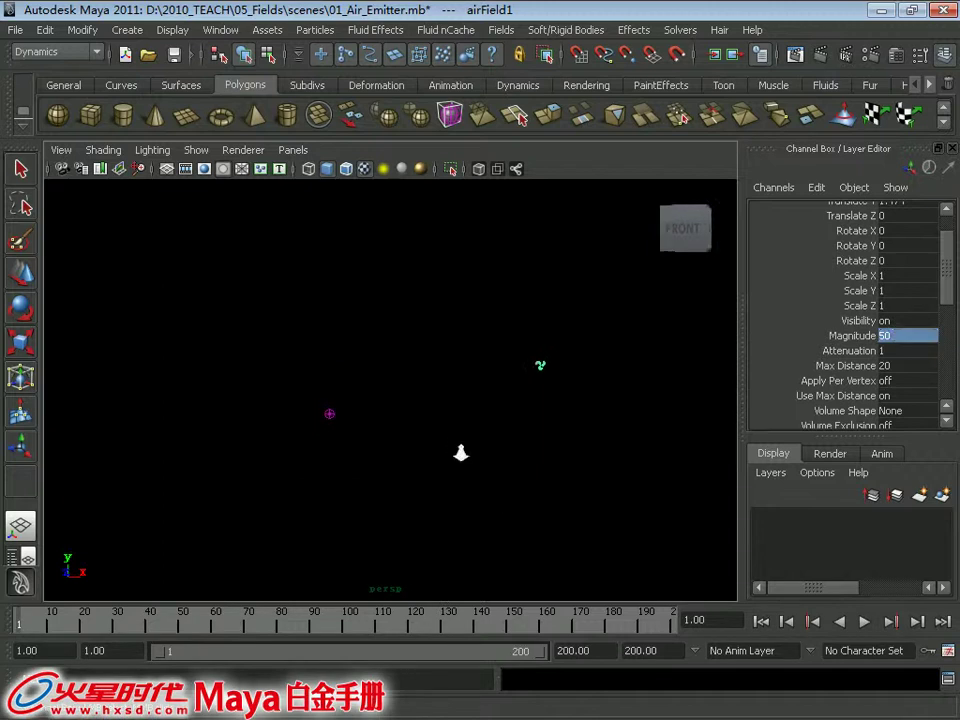
left_click(865, 622)
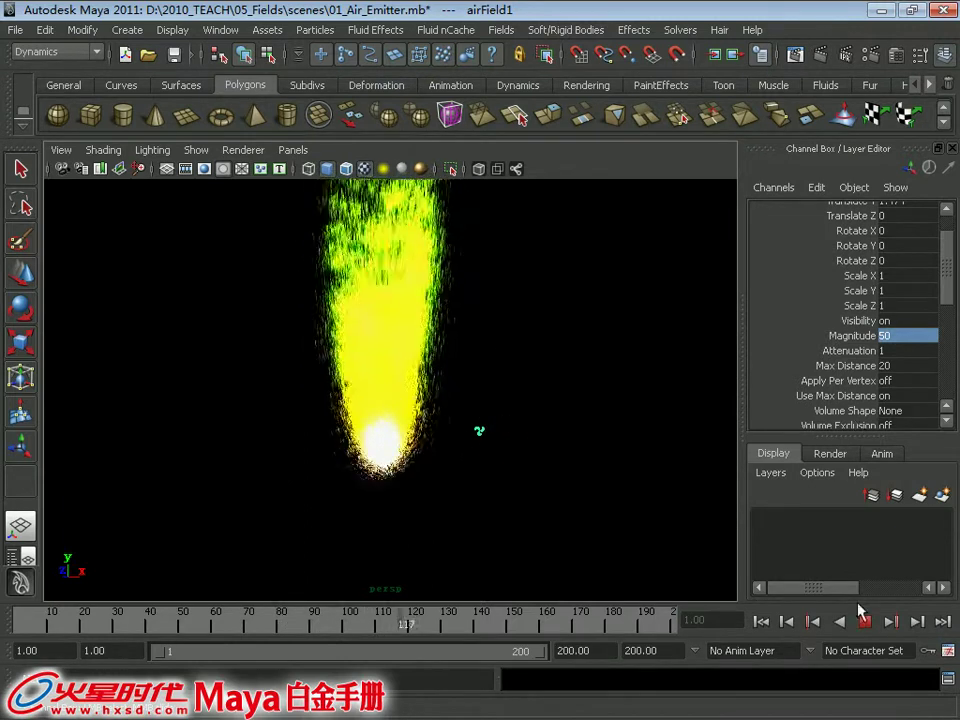
left_click(863, 620)
- Set airField1's Magnitude to 20 and replay to see the shorter upward plume
left_click(919, 339)
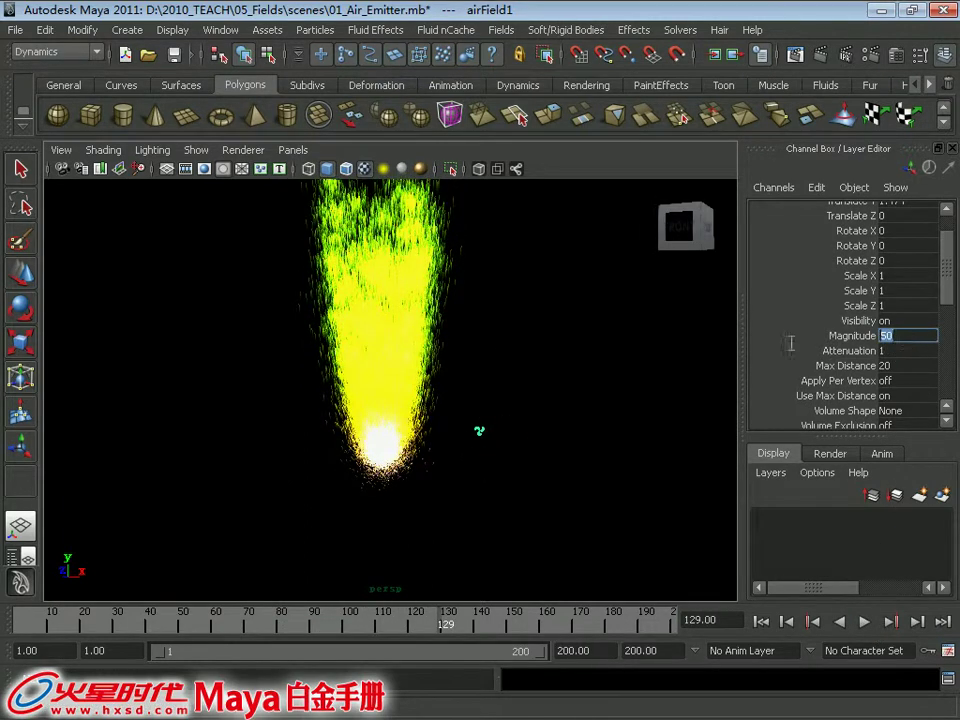
type("20")
key("Return")
left_click(761, 621)
left_click(863, 621)
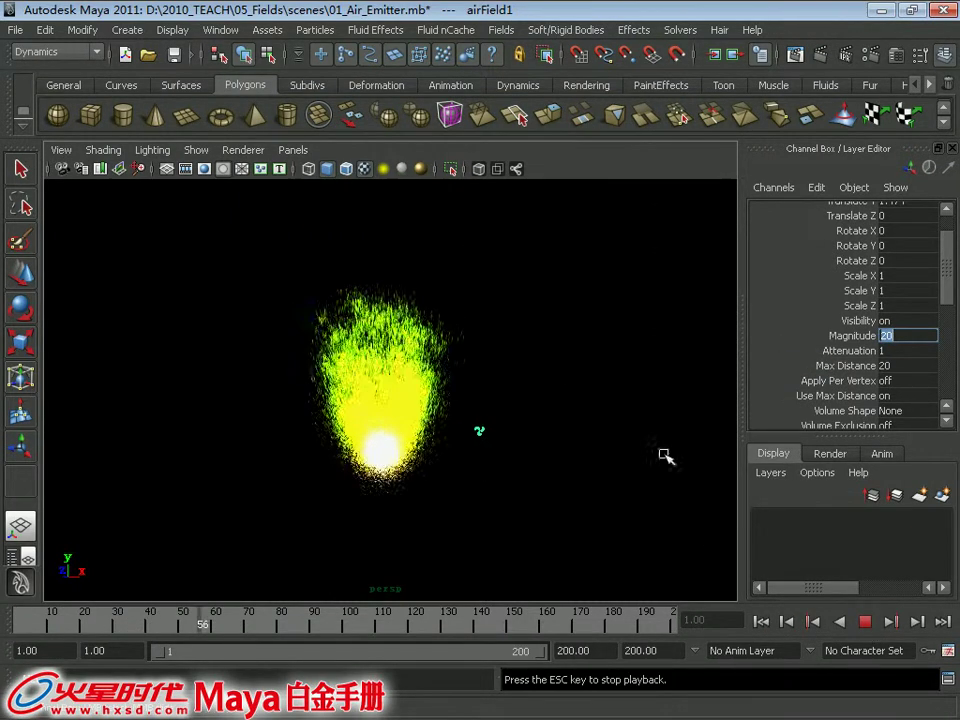
left_click(865, 621)
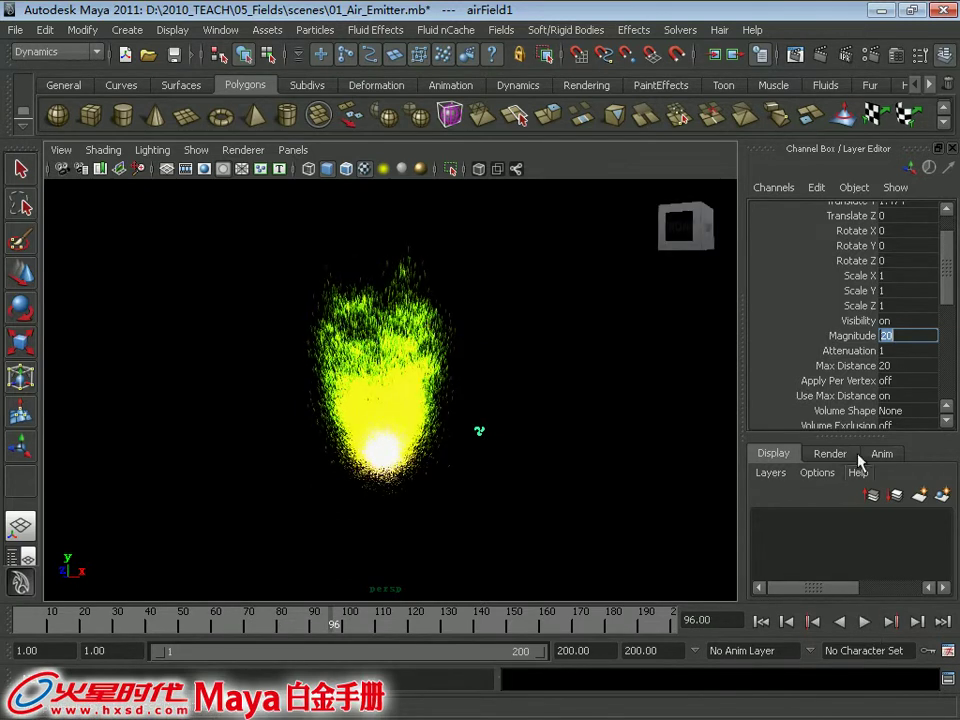
left_click(848, 351)
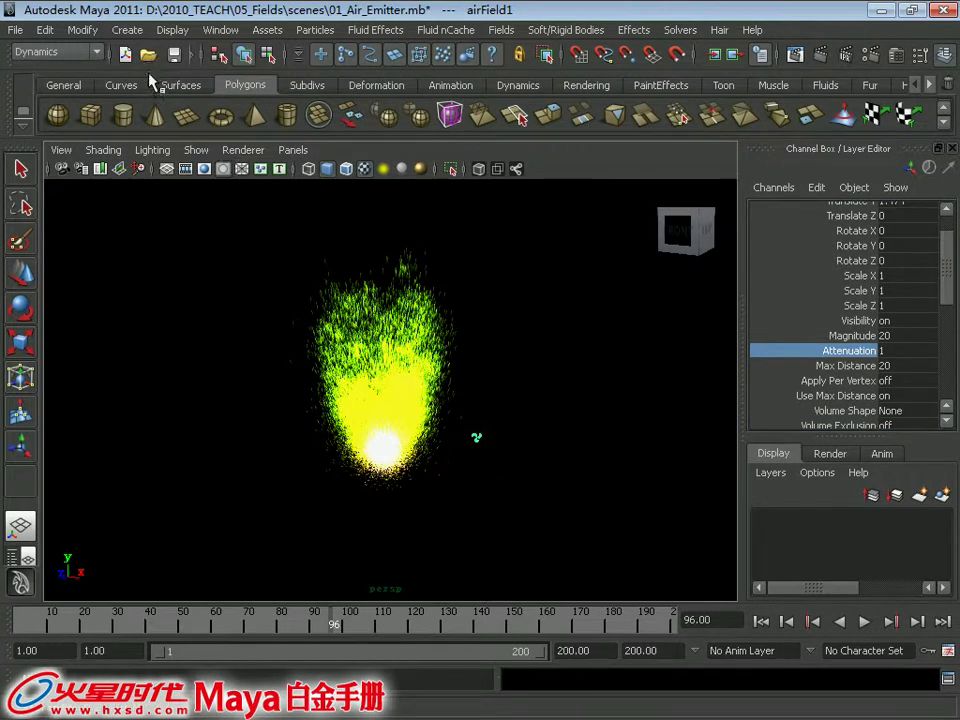
- Open the 01_Air_Particles.mb scene without saving the current one
key("ctrl+o")
left_click(470, 227)
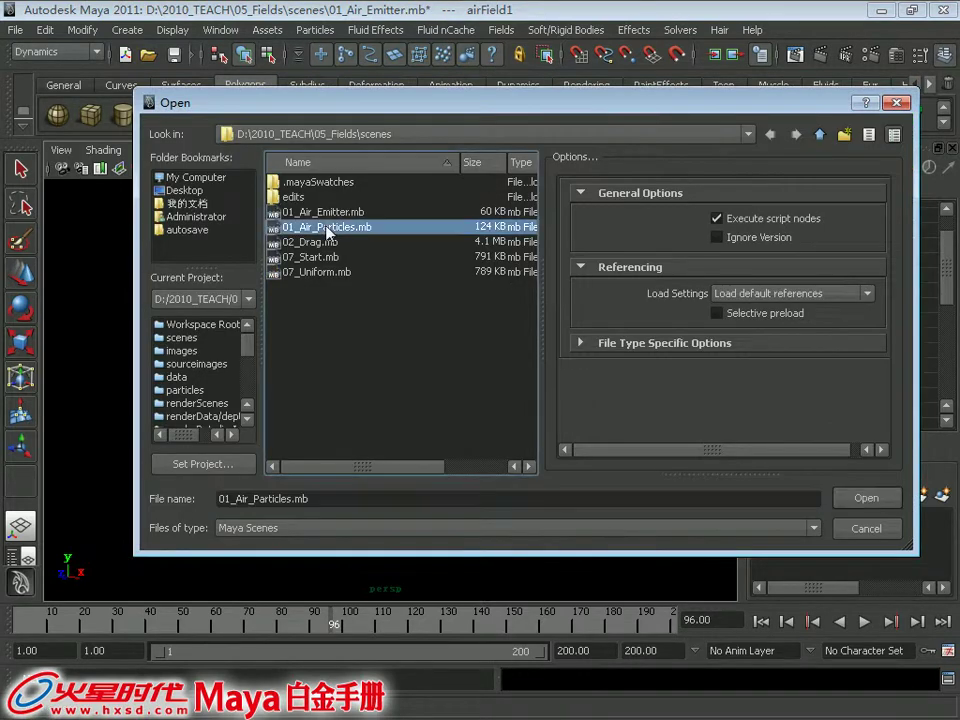
key("Return")
left_click(472, 375)
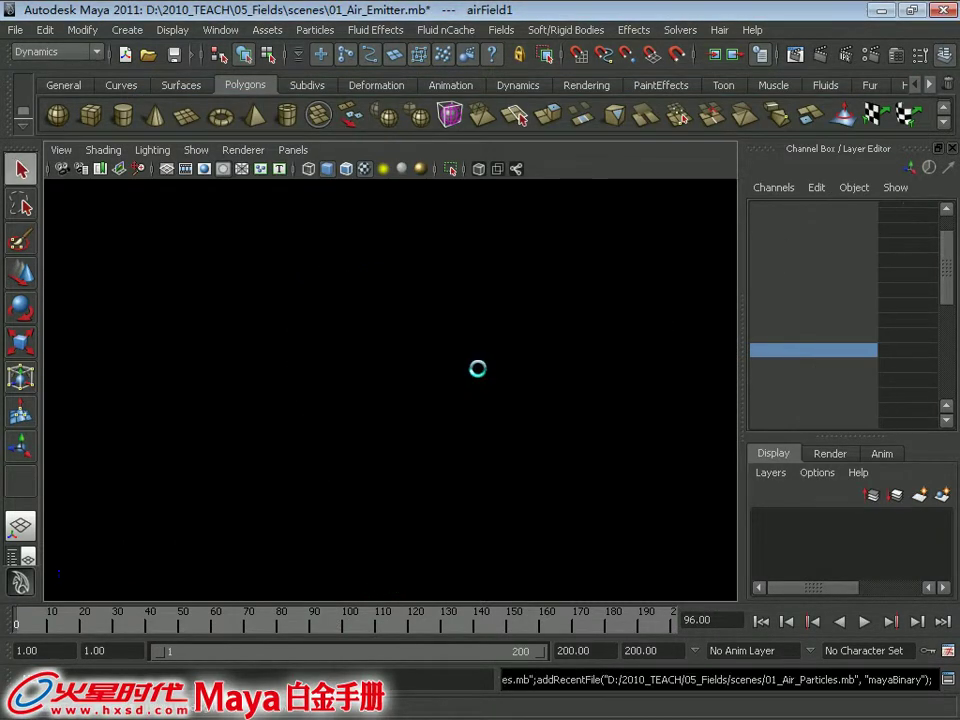
- Tumble closer to the flat particle grid, marquee-select it, and bring up the Fields menu
mouse_move(478, 375)
left_mouse_down("alt")
mouse_move(392, 407)
mouse_move(510, 450)
mouse_move(373, 416)
left_mouse_up("alt")
mouse_move(373, 416)
right_mouse_down("alt")
mouse_move(452, 452)
mouse_move(472, 430)
right_mouse_up("alt")
left_click_drag(369, 264, 515, 385)
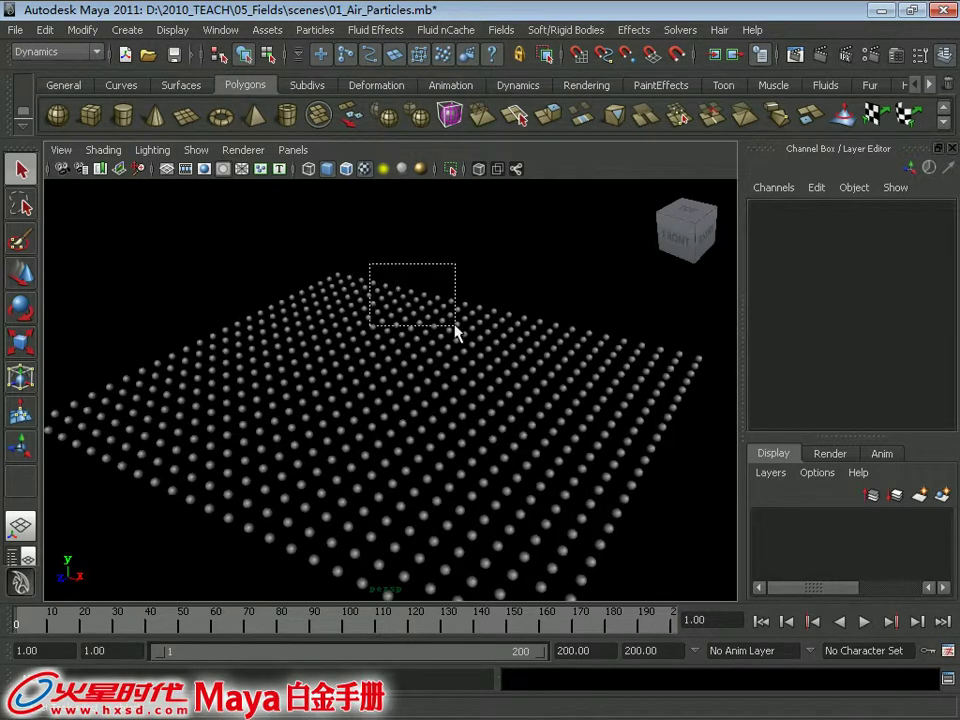
left_click(502, 31)
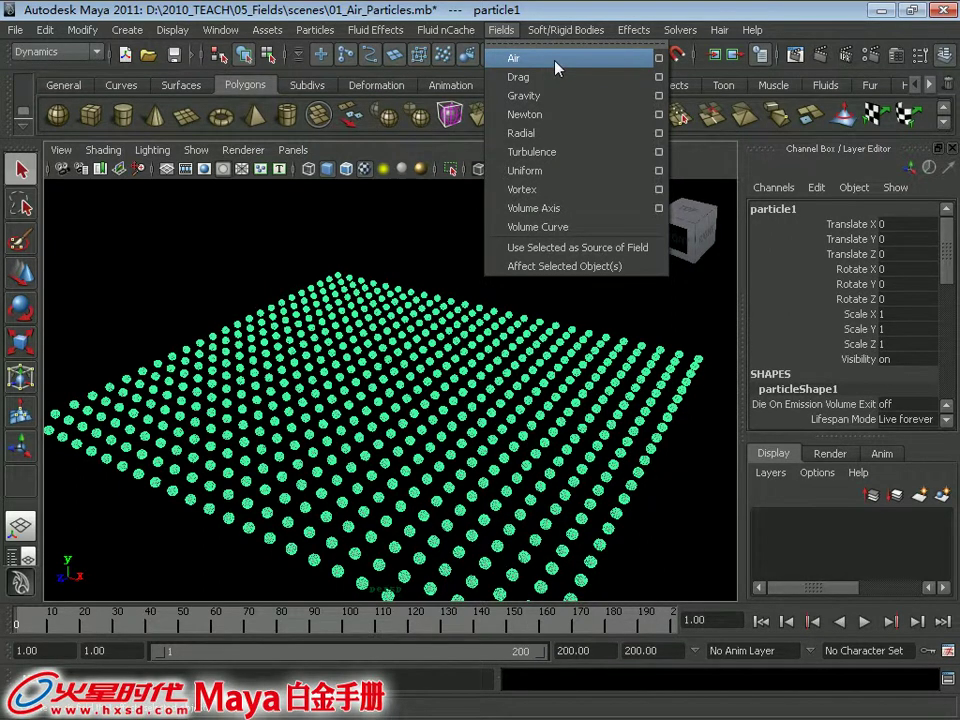
- Open the Air field options, reset them to defaults, and enlarge the window to show volume settings
left_click(657, 60)
left_click_drag(400, 113, 397, 93)
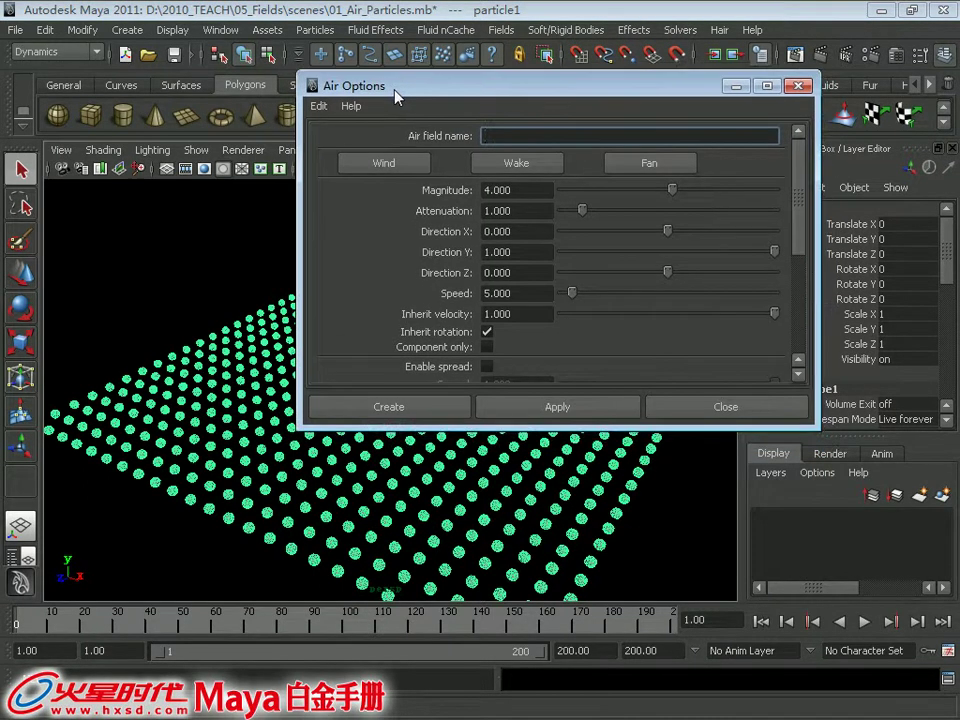
left_click(318, 106)
left_click(330, 143)
left_click_drag(756, 428, 756, 632)
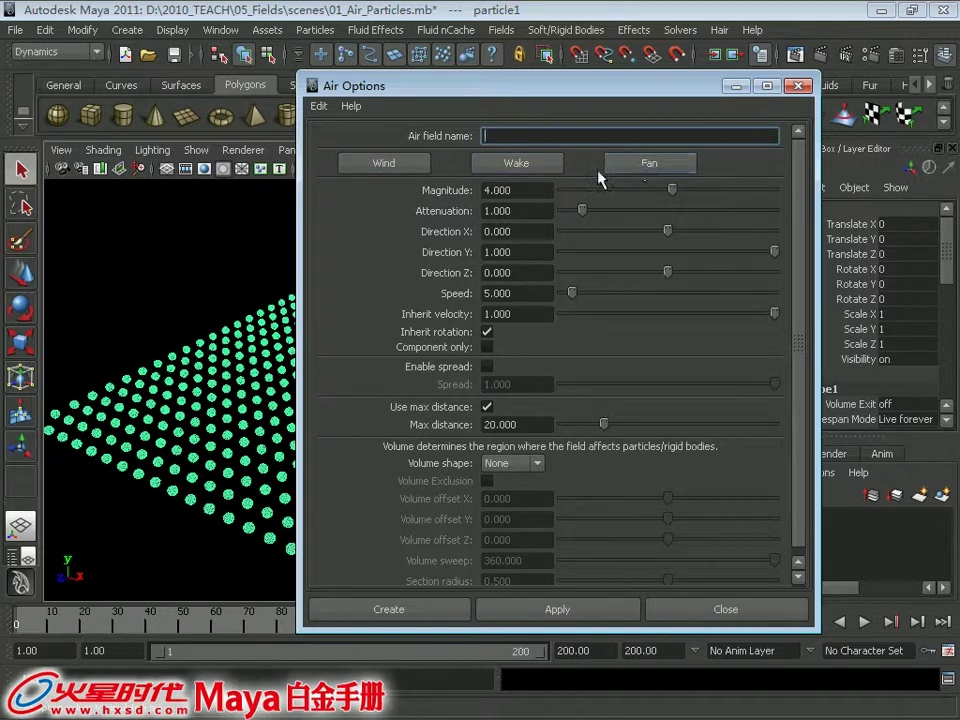
- Compare the Wind, Wake and Fan presets, then restore the default air settings
left_click(383, 165)
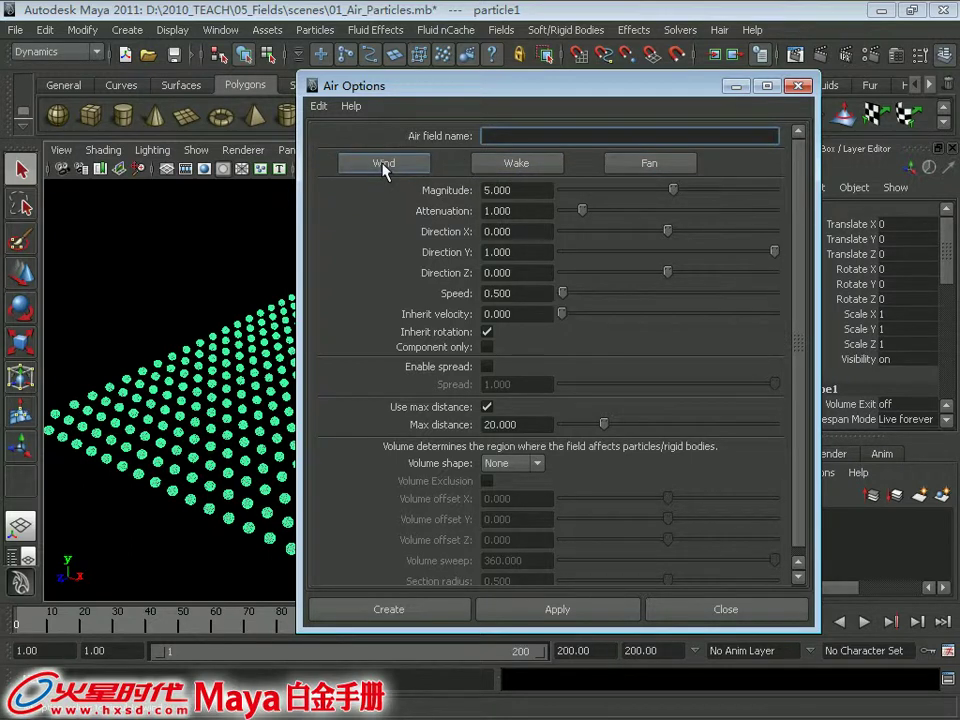
left_click(535, 164)
left_click(659, 170)
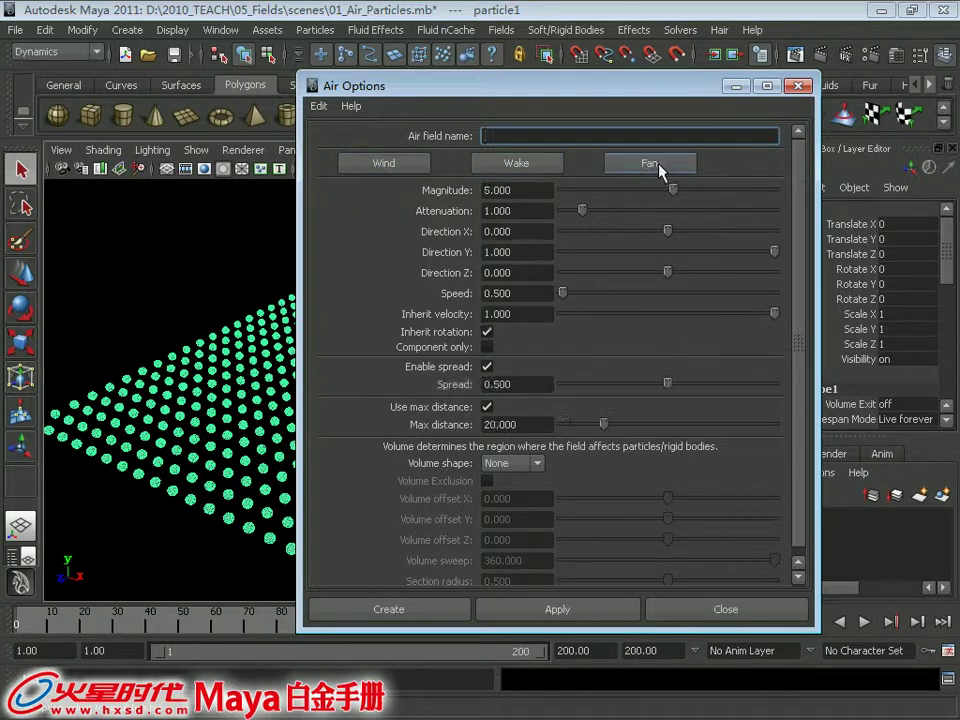
left_click(522, 170)
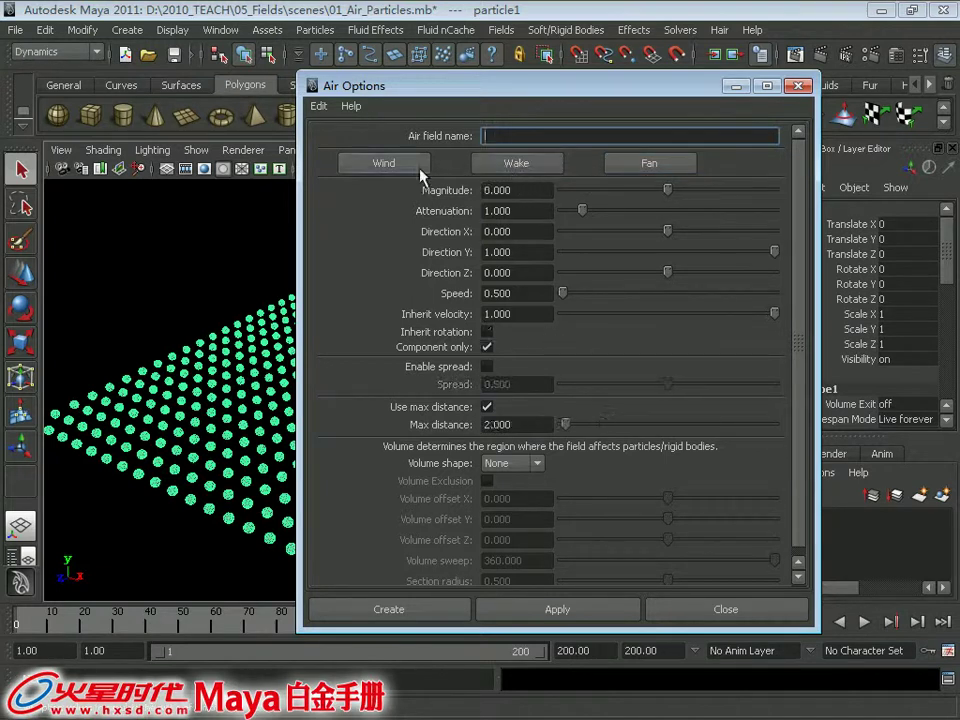
left_click(405, 166)
left_click(517, 165)
left_click(621, 172)
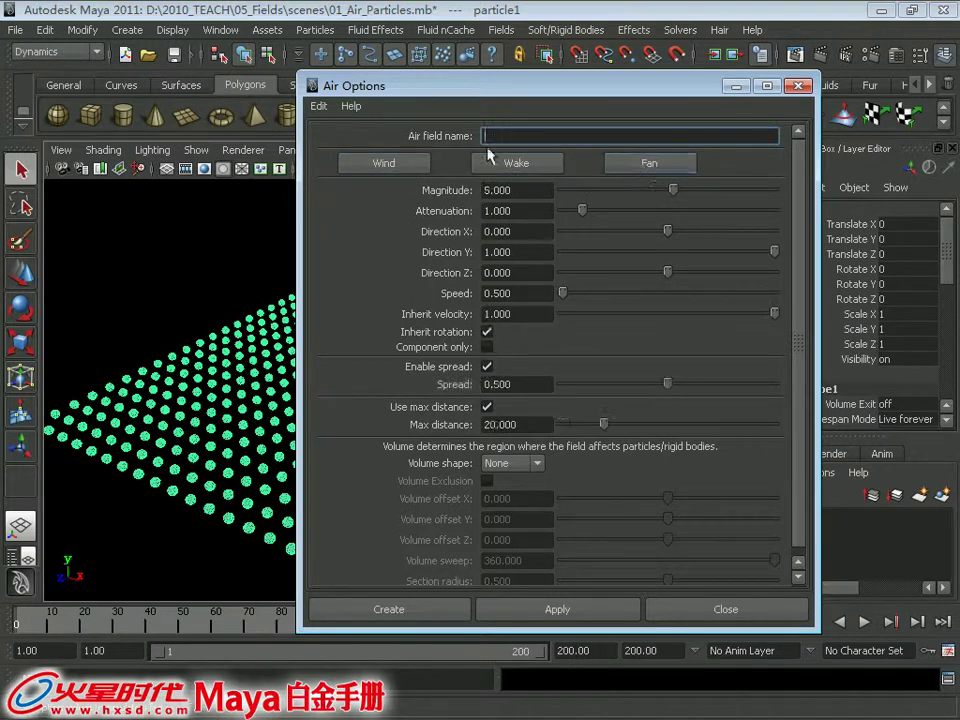
left_click(318, 106)
left_click(340, 143)
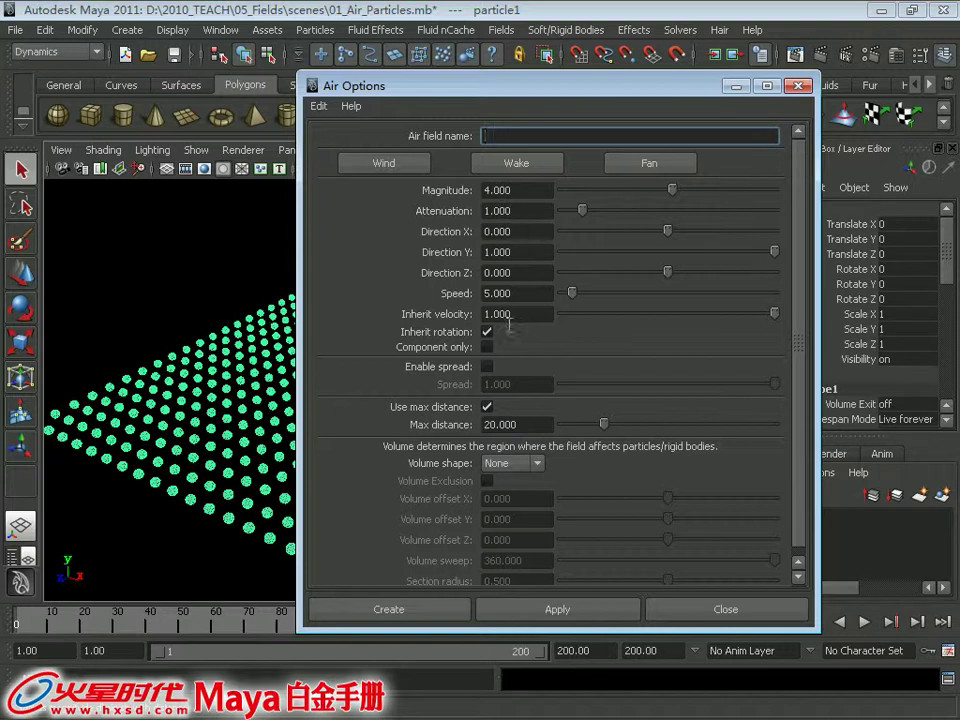
- Create the air field and move it above the particle grid to Translate Y 3.516
left_click(421, 622)
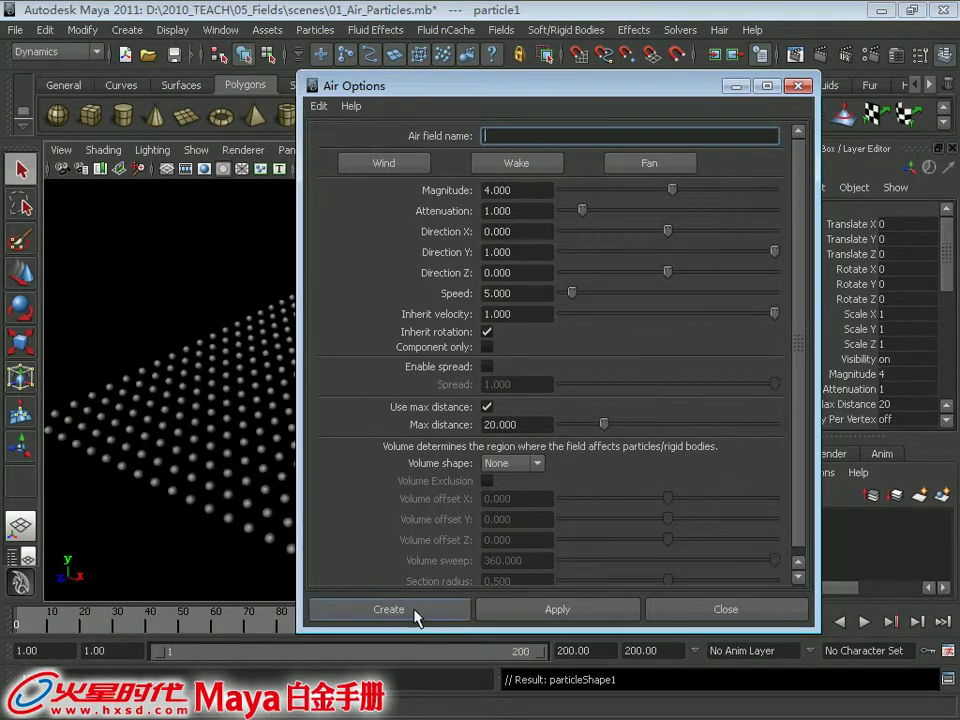
mouse_move(373, 378)
left_mouse_down("alt")
mouse_move(414, 386)
mouse_move(422, 399)
left_mouse_up("alt")
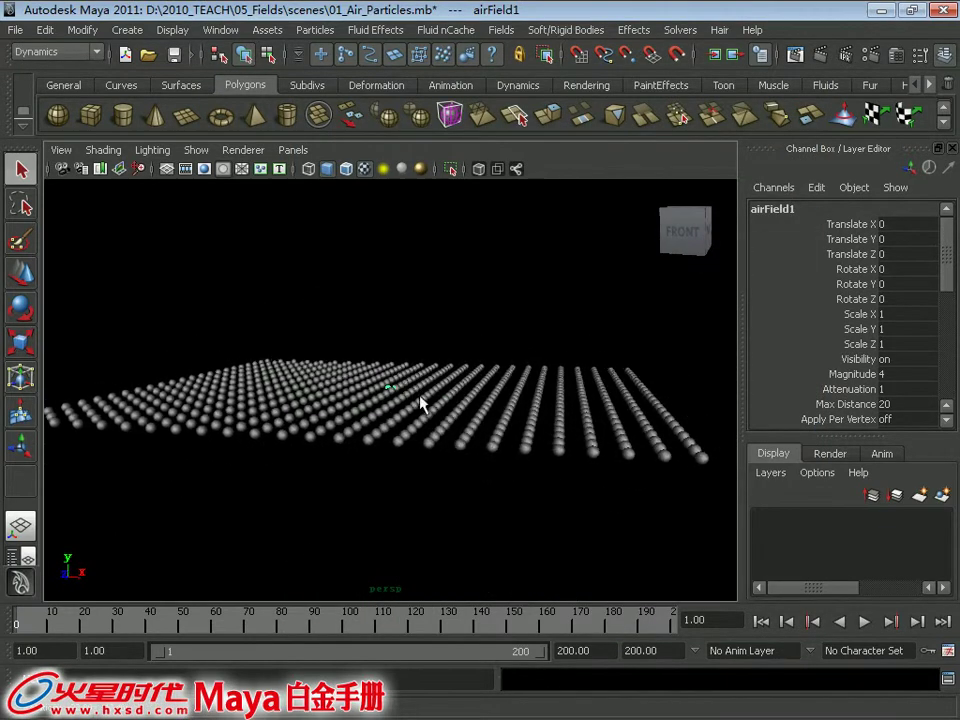
key("w")
mouse_move(397, 299)
left_mouse_down()
mouse_move(392, 222)
mouse_move(415, 357)
mouse_move(401, 354)
mouse_move(422, 343)
mouse_move(414, 349)
mouse_move(384, 292)
left_mouse_up()
right_click_drag(384, 292, 422, 356, "alt")
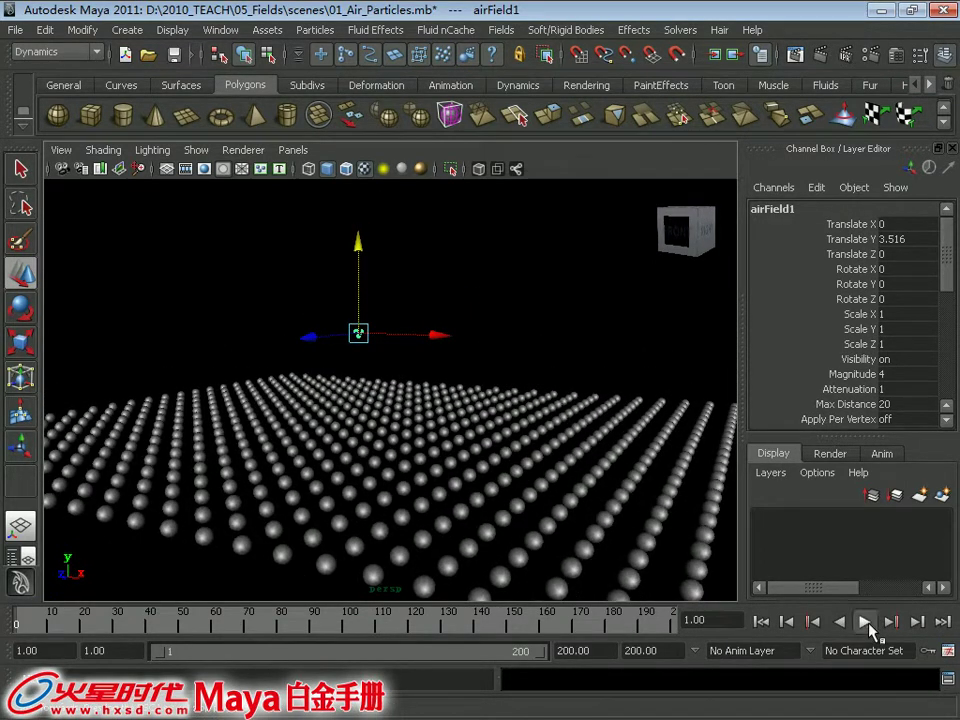
- Play the simulation to watch the grid blow outward, then rewind to frame 1
left_click(867, 623)
left_click(867, 623)
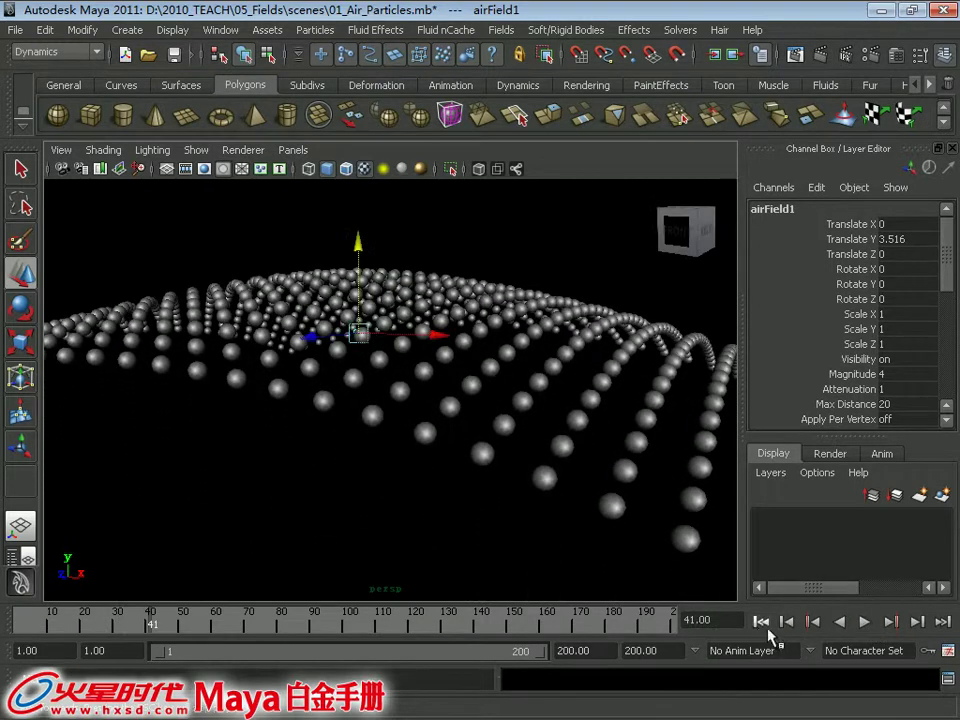
left_click(761, 621)
- Set airField1's Attenuation to 0, play the simulation, and reset to frame 1
double_click(888, 389)
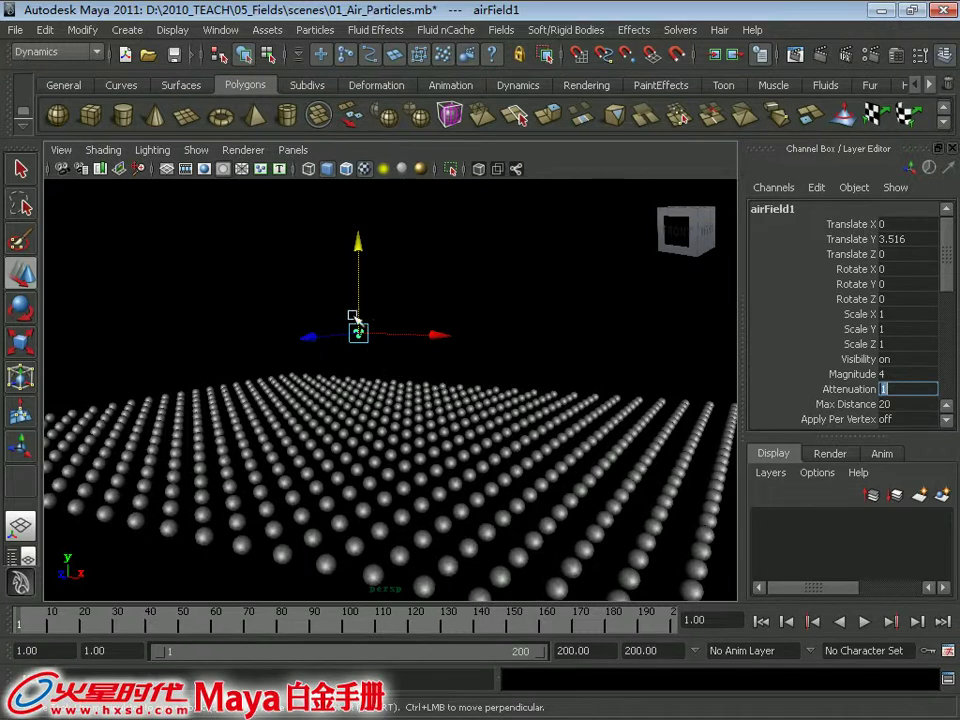
scroll(309, 378, "down", 1)
scroll(306, 388, "down", 1)
scroll(313, 386, "down", 1)
scroll(319, 387, "down", 1)
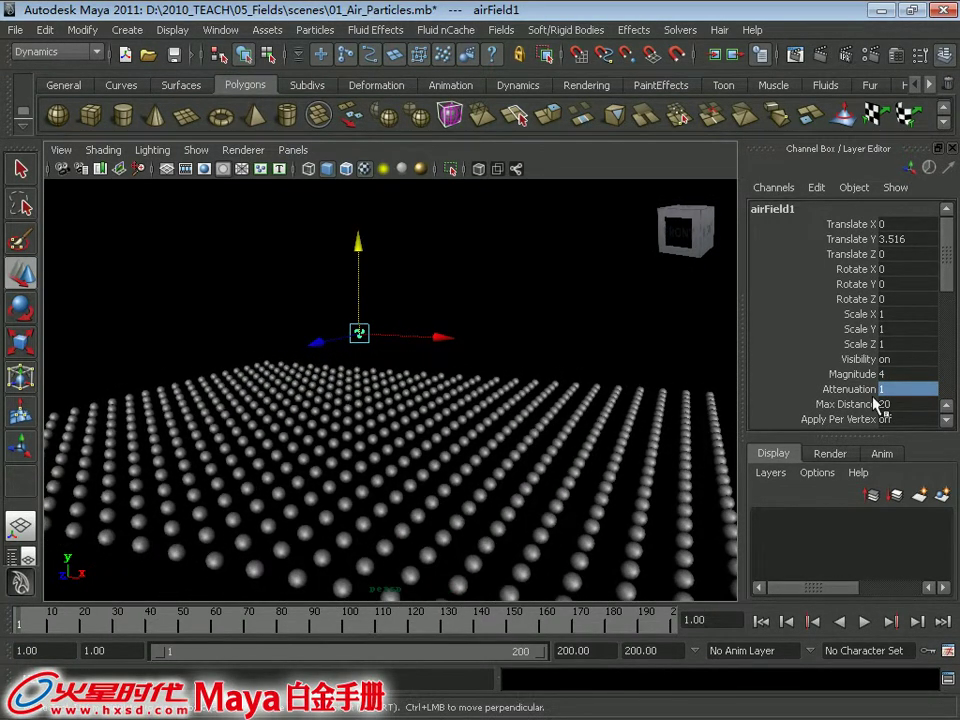
double_click(905, 388)
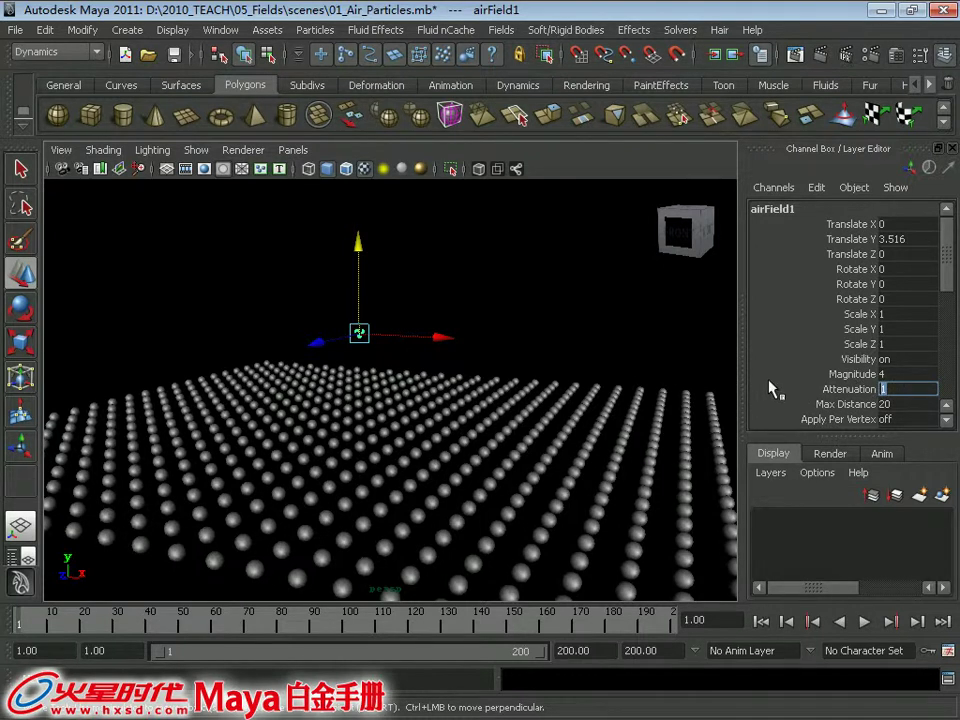
type("0")
key("Return")
scroll(634, 378, "down", 2)
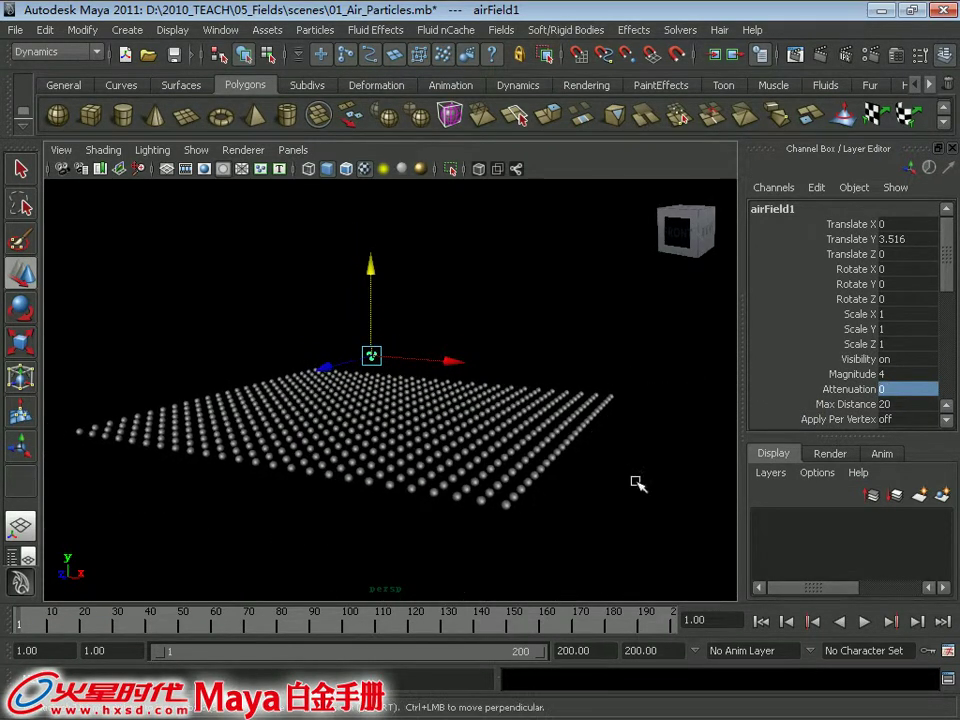
left_click(862, 622)
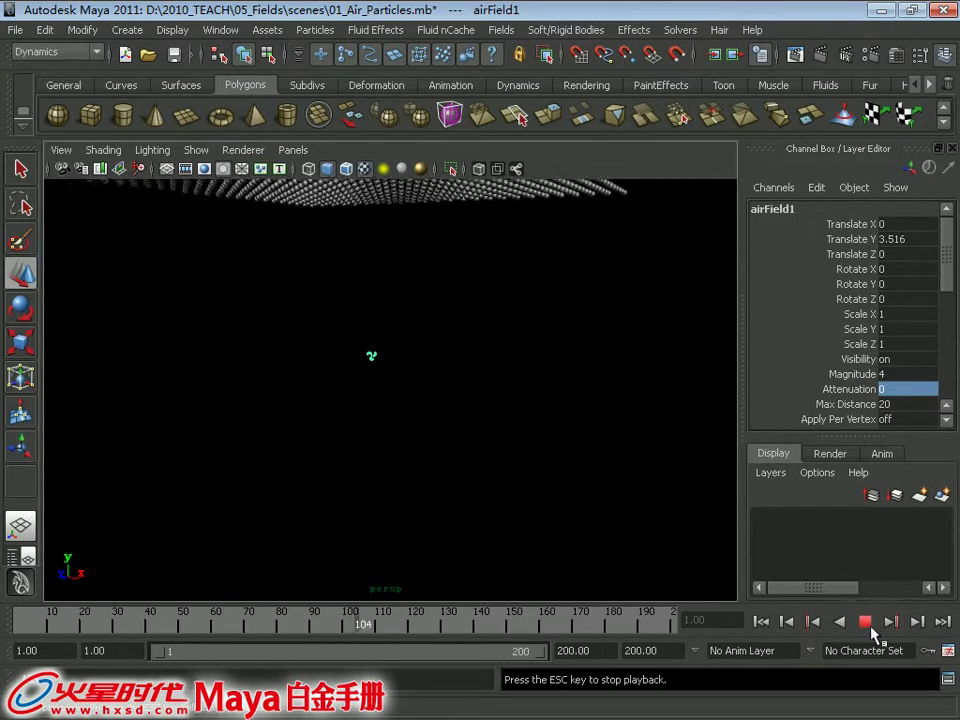
key("Escape")
left_click(760, 622)
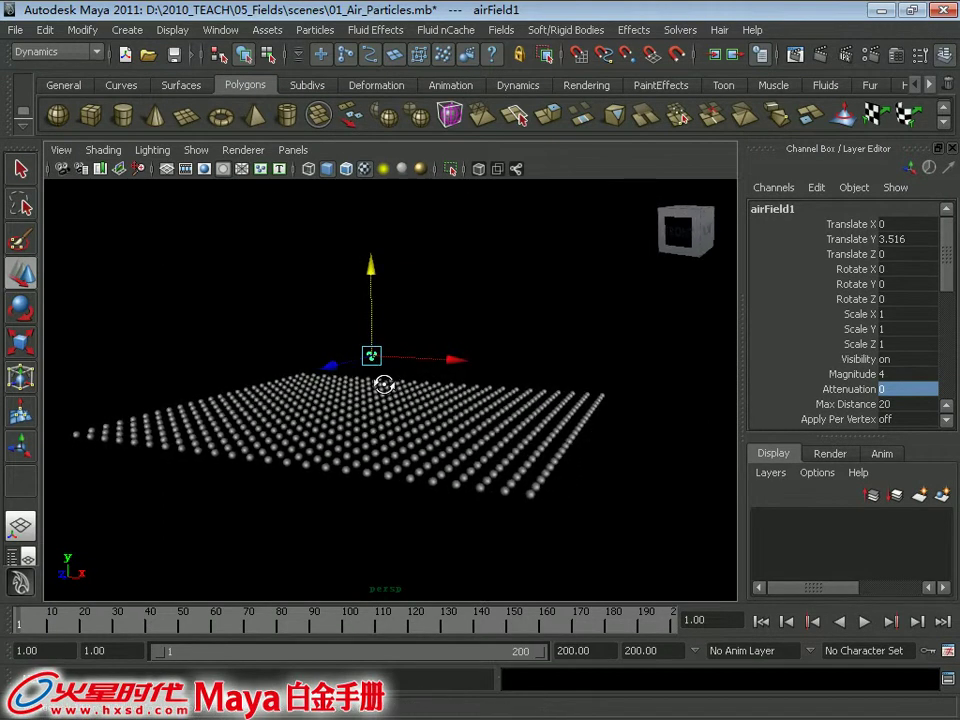
- Change Attenuation to 1, replay the simulation, and rewind to frame 1
left_click(895, 388)
type("1")
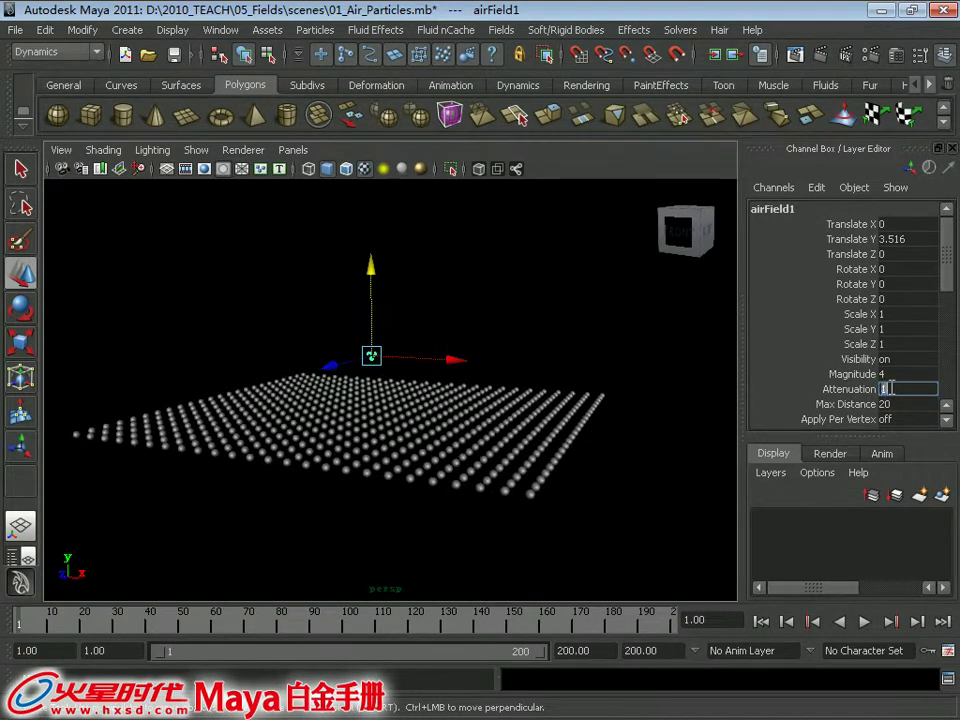
left_click(865, 623)
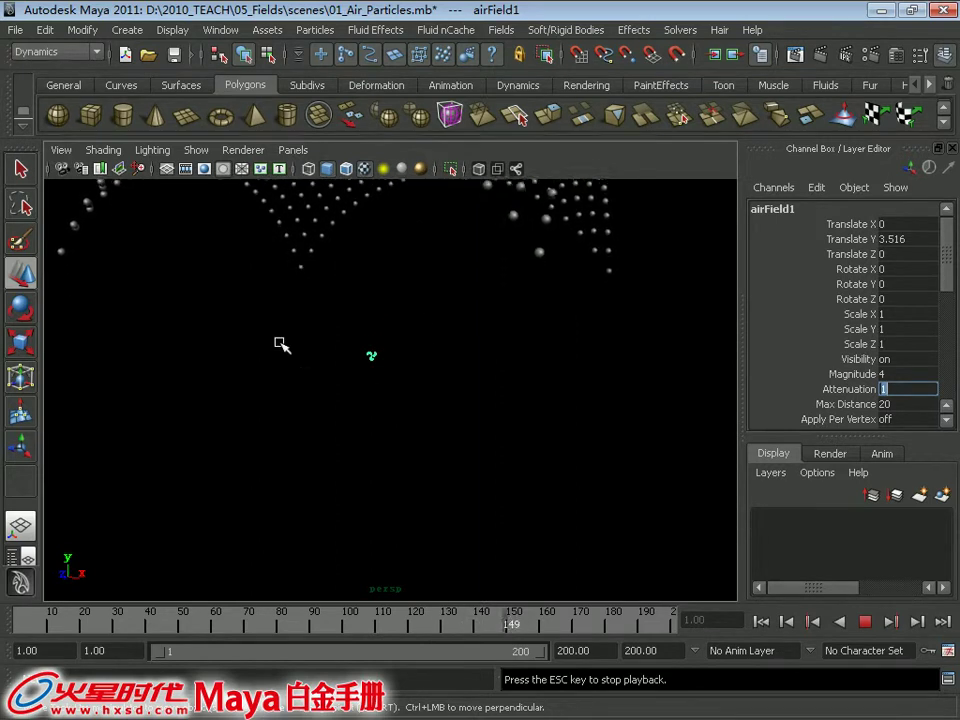
left_click(865, 621)
left_click(762, 622)
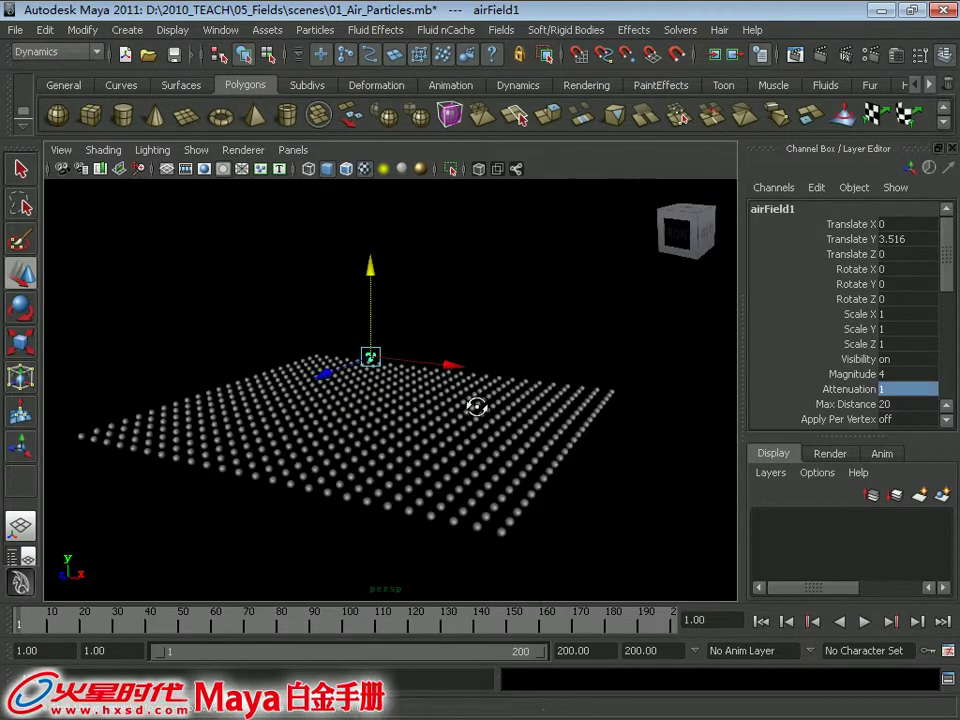
- Set Attenuation to 5, replay the simulation, and rewind so the grid is flat again
left_click(850, 391)
left_click(895, 392)
type("5")
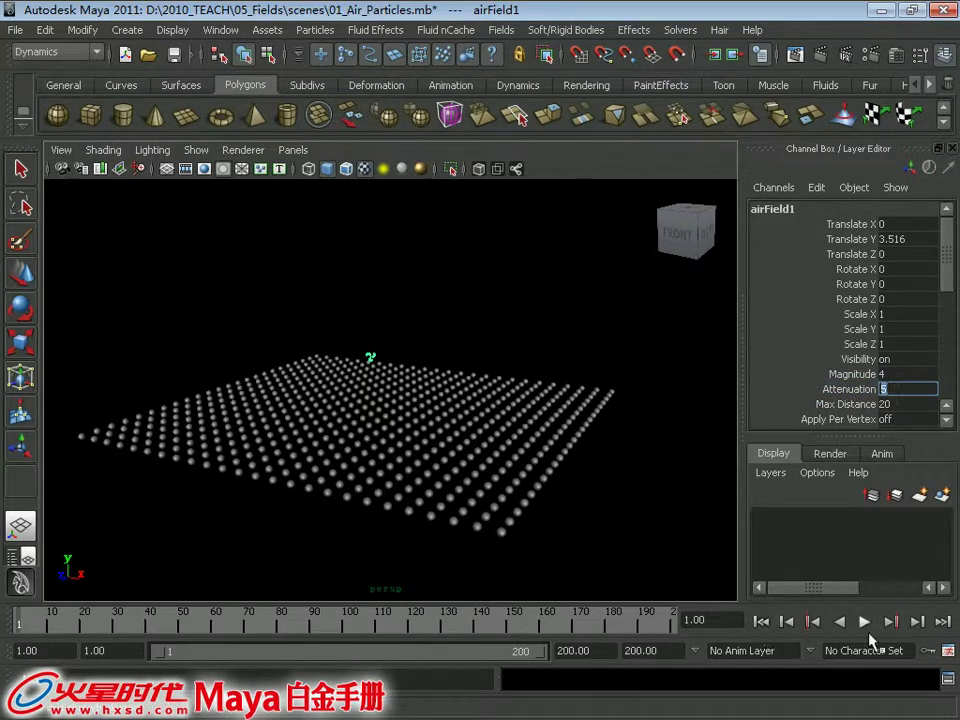
key("alt+v")
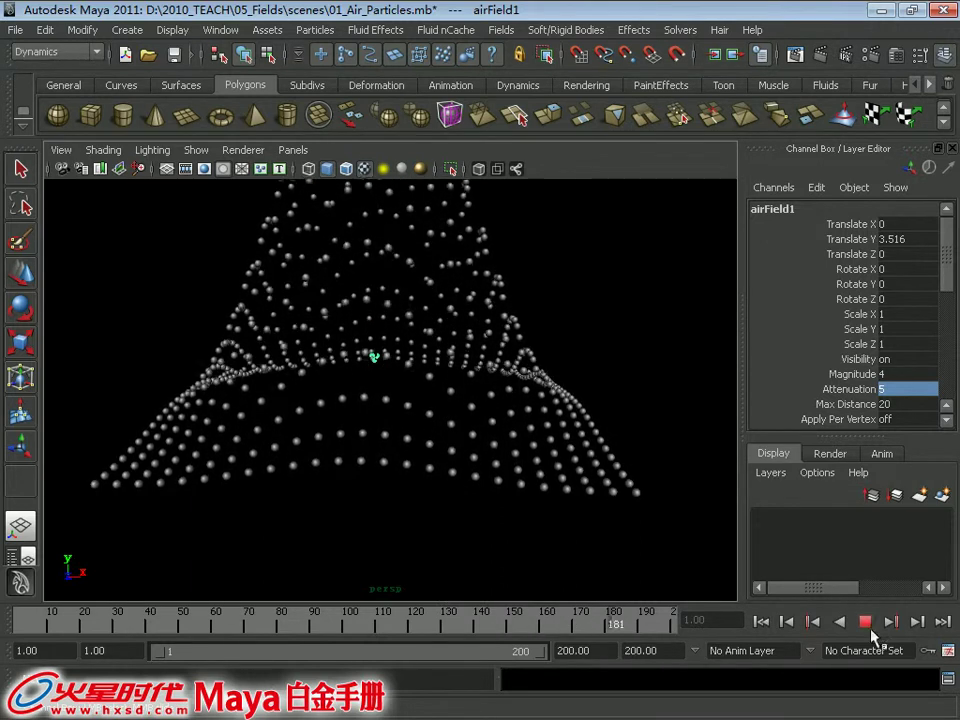
key("Escape")
left_click(760, 621)
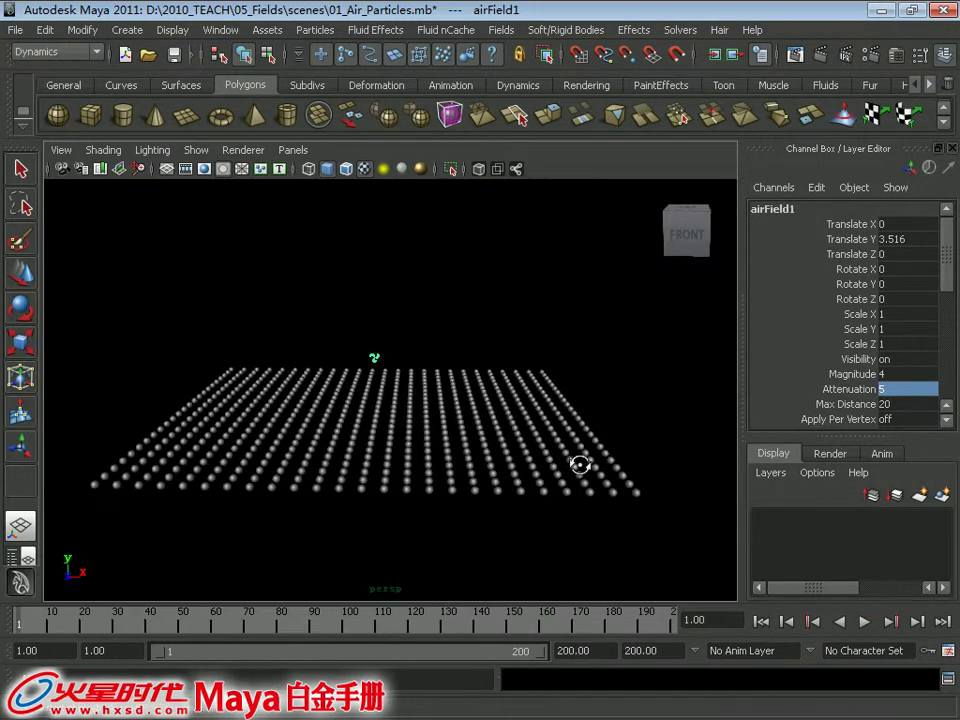
left_click_drag(579, 461, 551, 484, "alt")
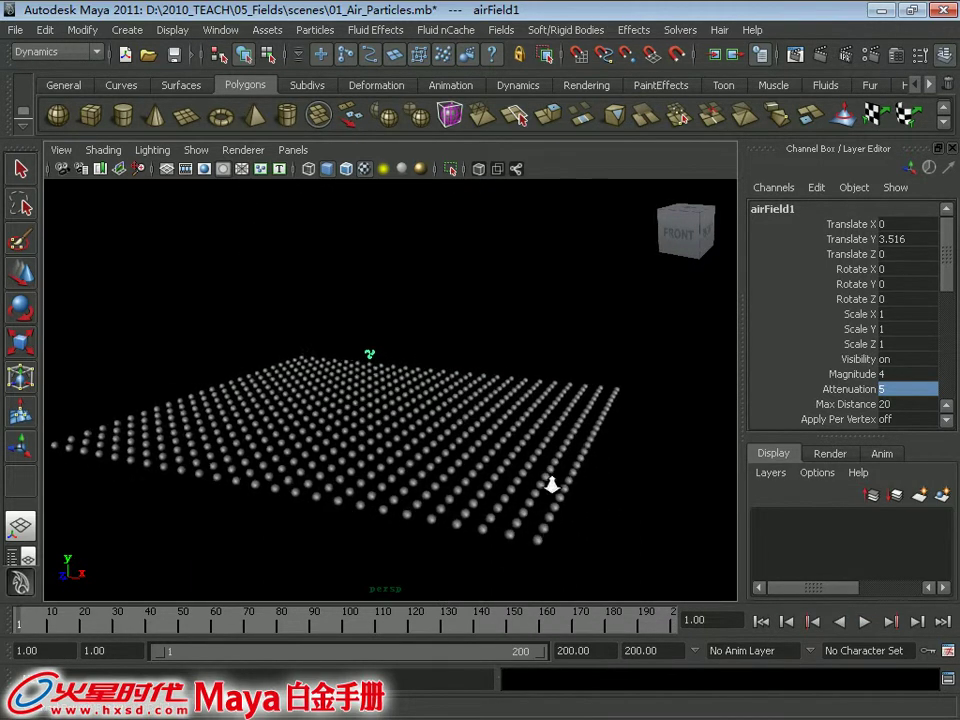
- Lower airField1 toward the particle grid with the Move tool
left_click(893, 405)
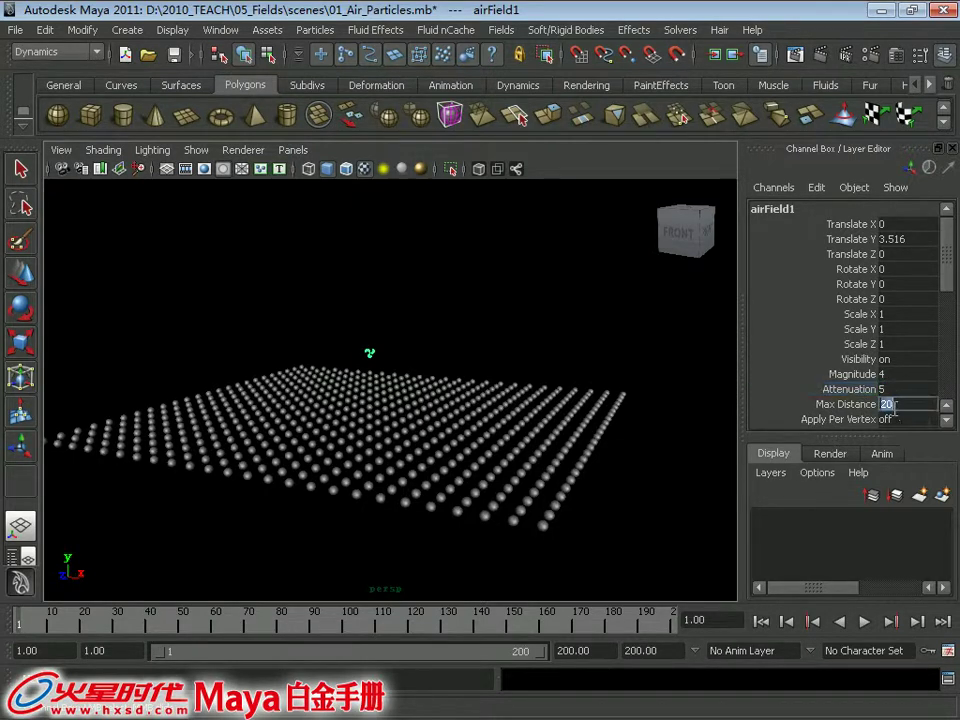
left_click(847, 404)
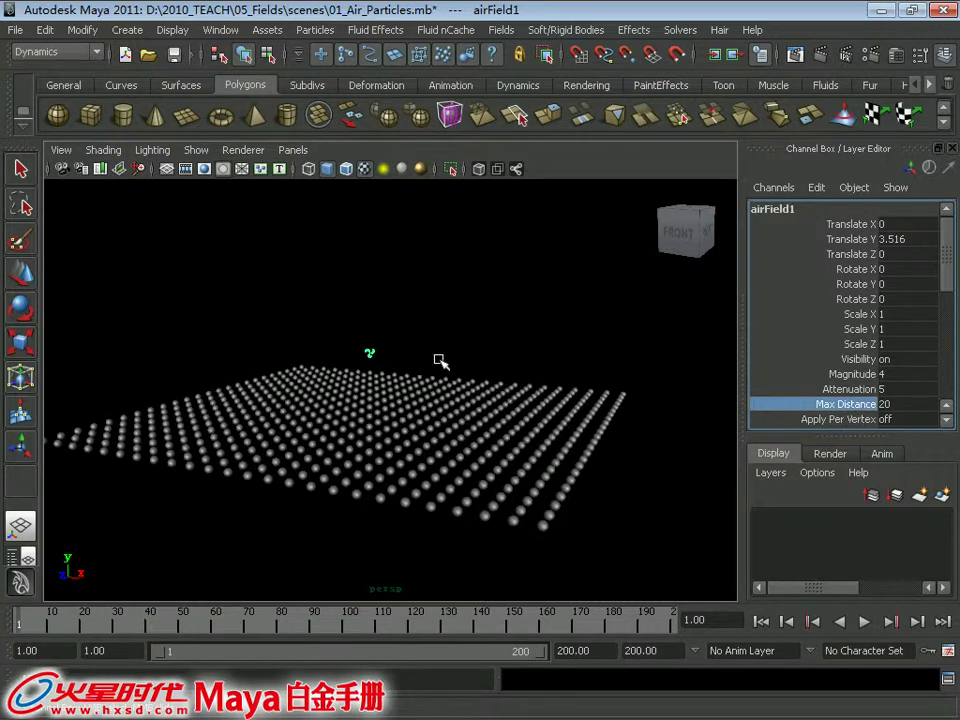
mouse_move(448, 373)
left_mouse_down("alt")
mouse_move(476, 377)
mouse_move(418, 383)
mouse_move(358, 318)
left_mouse_up("alt")
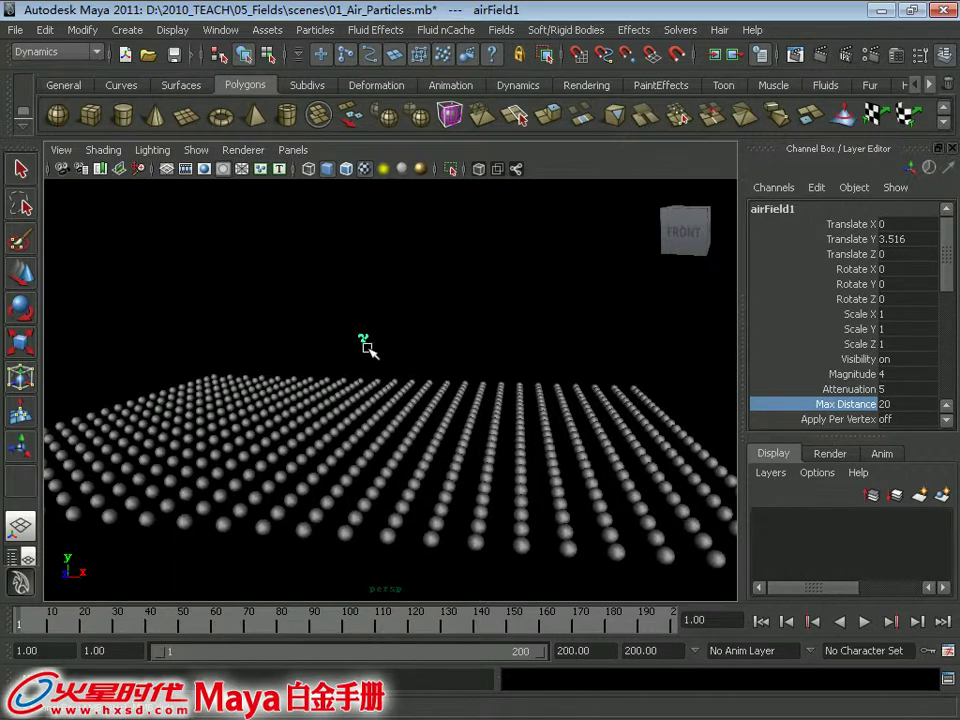
left_click_drag(402, 358, 397, 326, "alt")
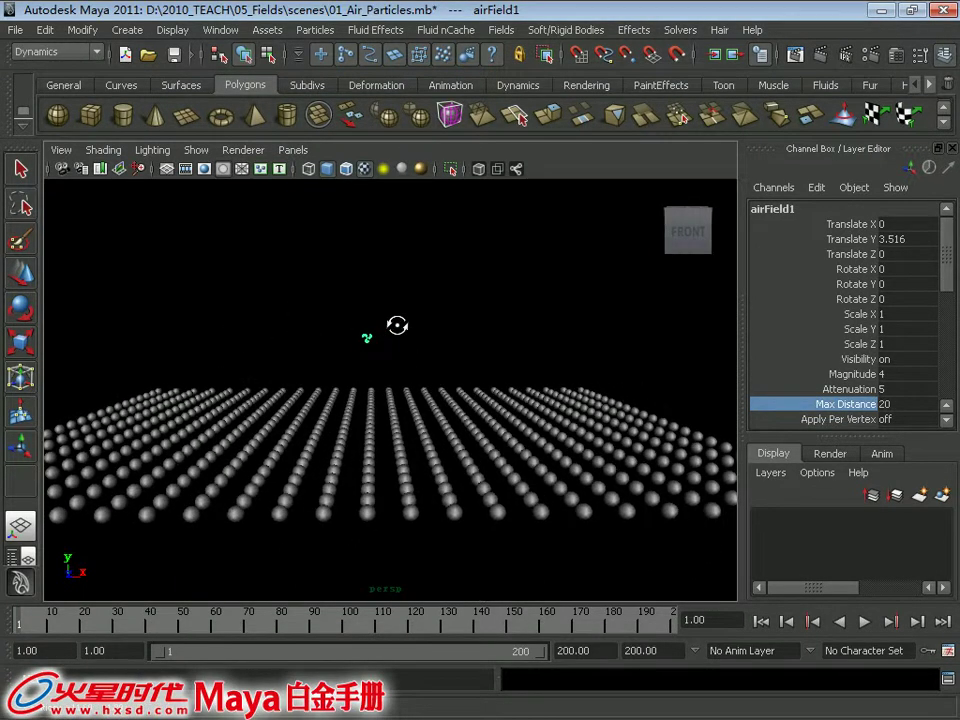
key("w")
left_click_drag(368, 253, 368, 302)
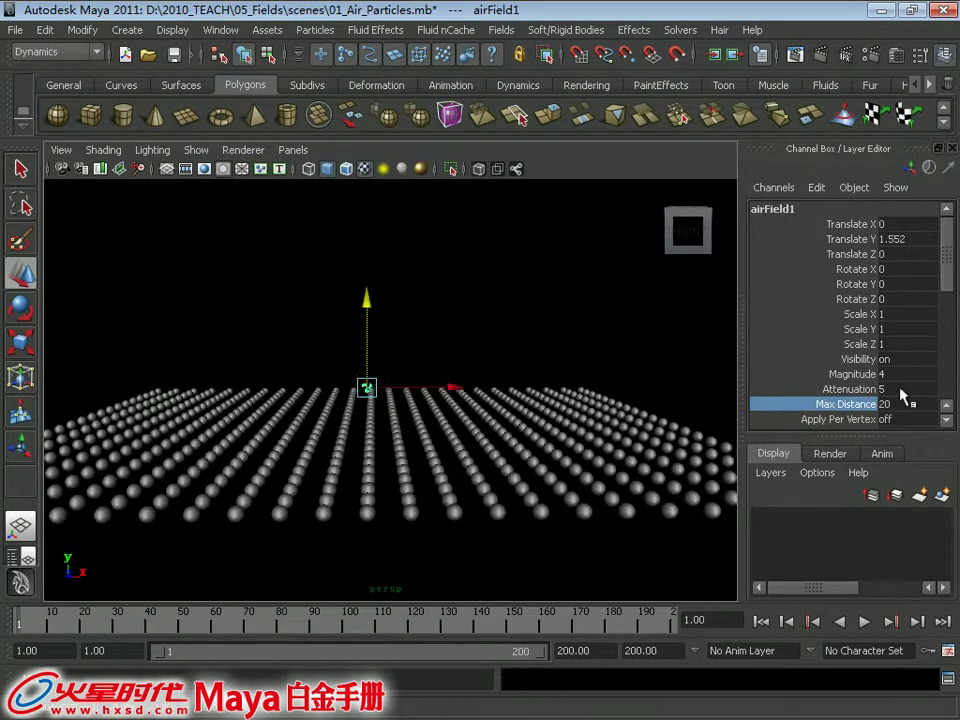
- Set Max Distance 5, Attenuation 0, Magnitude 5, and place the field just above the grid at Y 0.493
left_click(916, 406)
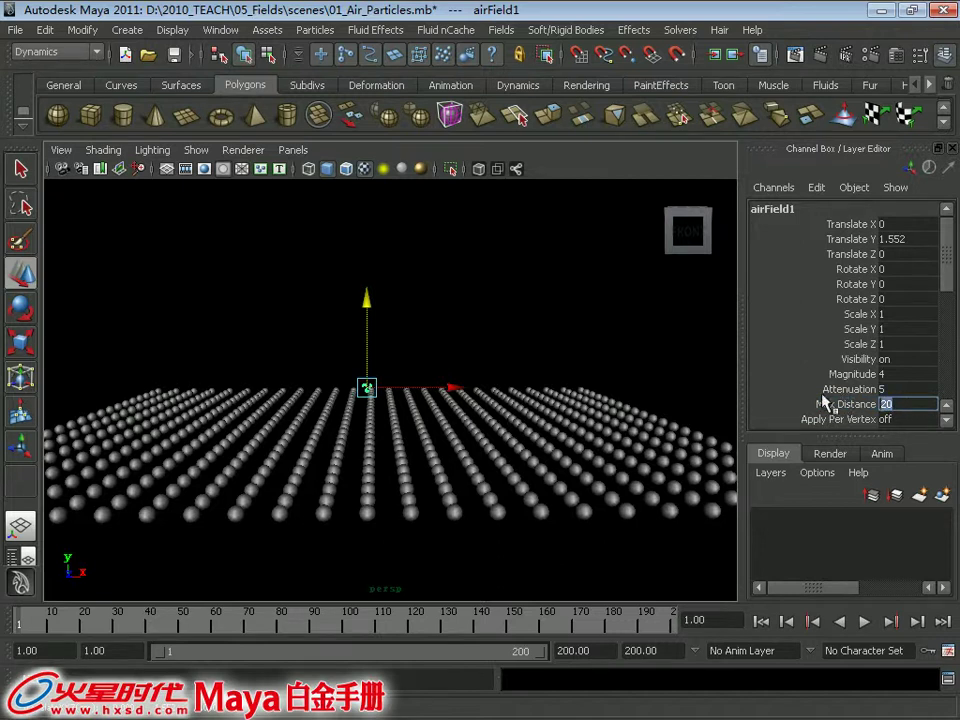
type("5")
left_click(898, 389)
type("0")
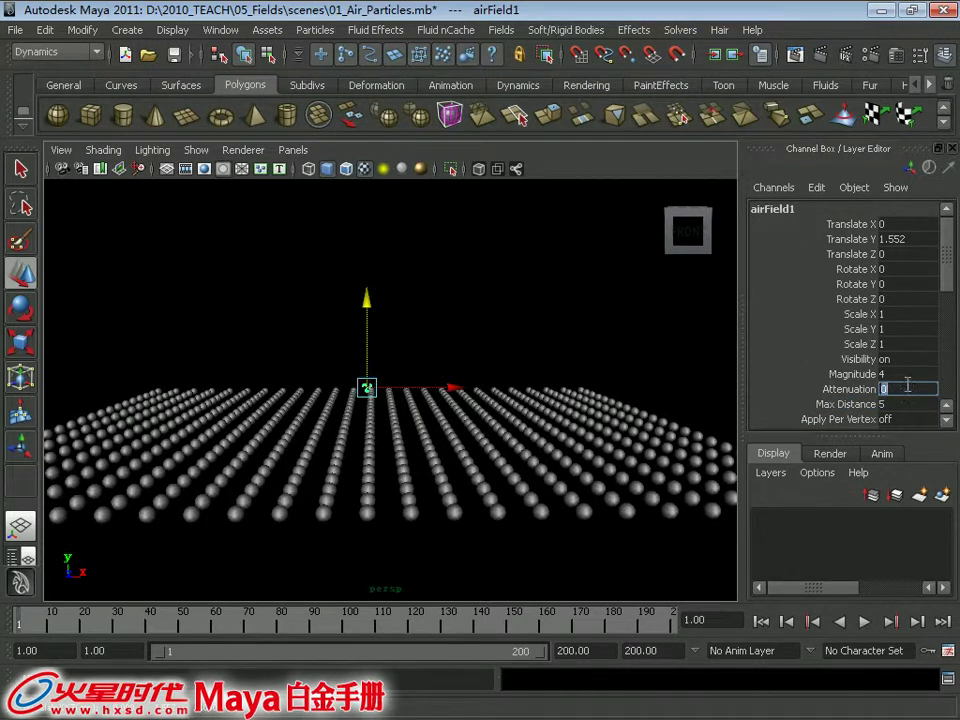
left_click(908, 374)
type("5")
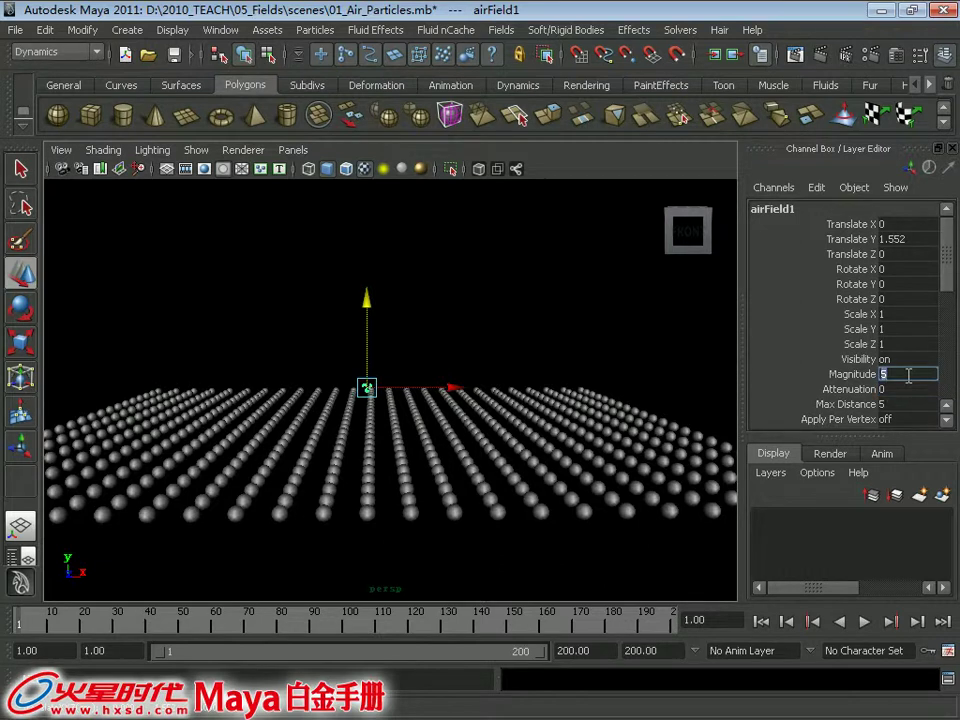
mouse_move(600, 456)
left_mouse_down("alt")
mouse_move(533, 465)
mouse_move(403, 341)
left_mouse_up("alt")
mouse_move(357, 302)
left_mouse_down()
mouse_move(364, 337)
mouse_move(411, 393)
left_mouse_up()
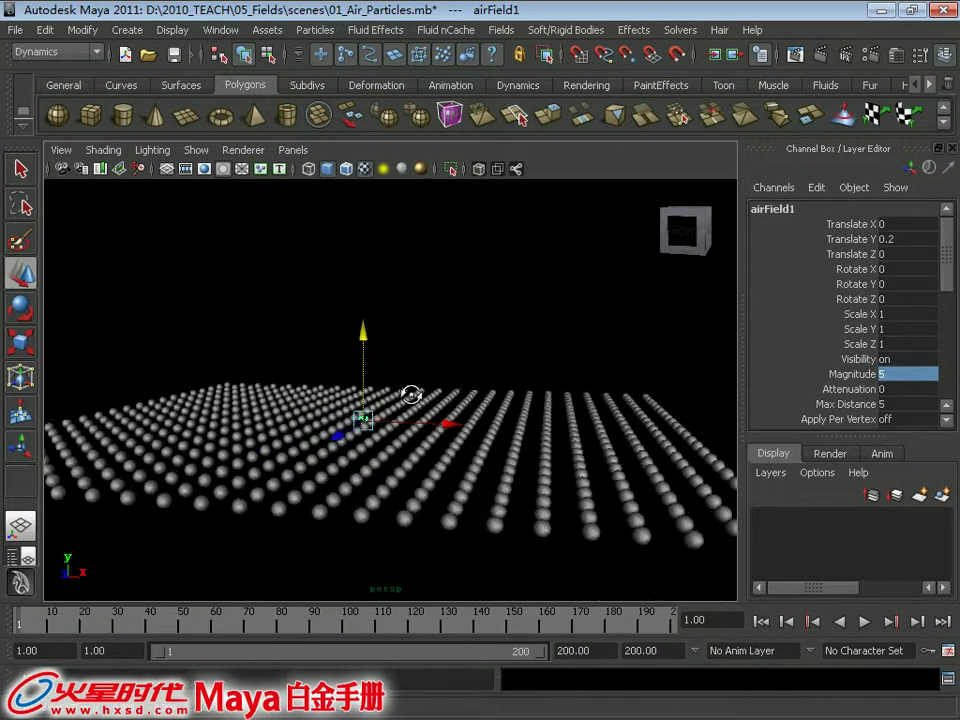
mouse_move(364, 336)
left_mouse_down()
mouse_move(420, 392)
mouse_move(407, 375)
left_mouse_up()
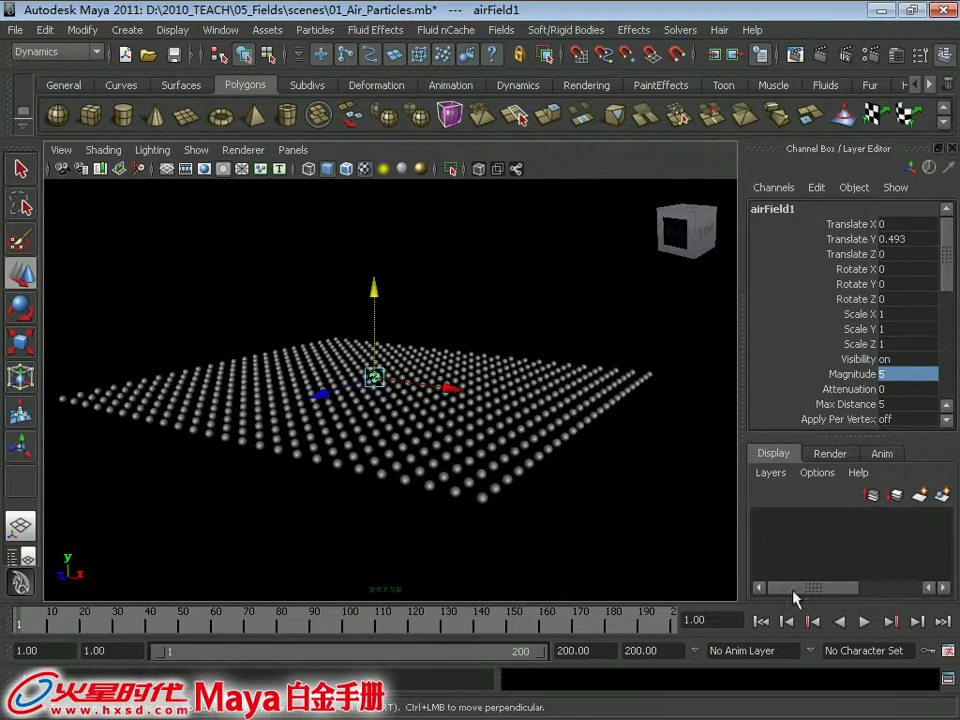
- Play the simulation to see the hole in the grid, then stop and rewind to frame 1
left_click(864, 621)
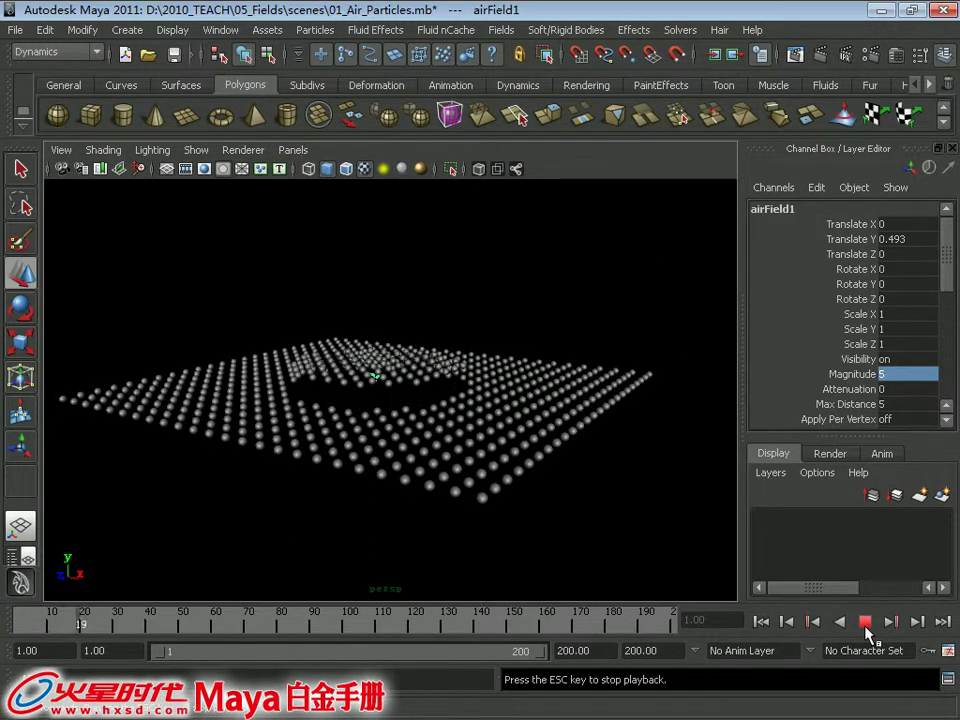
mouse_move(471, 396)
left_mouse_down("alt")
mouse_move(411, 466)
mouse_move(439, 407)
mouse_move(503, 403)
left_mouse_up("alt")
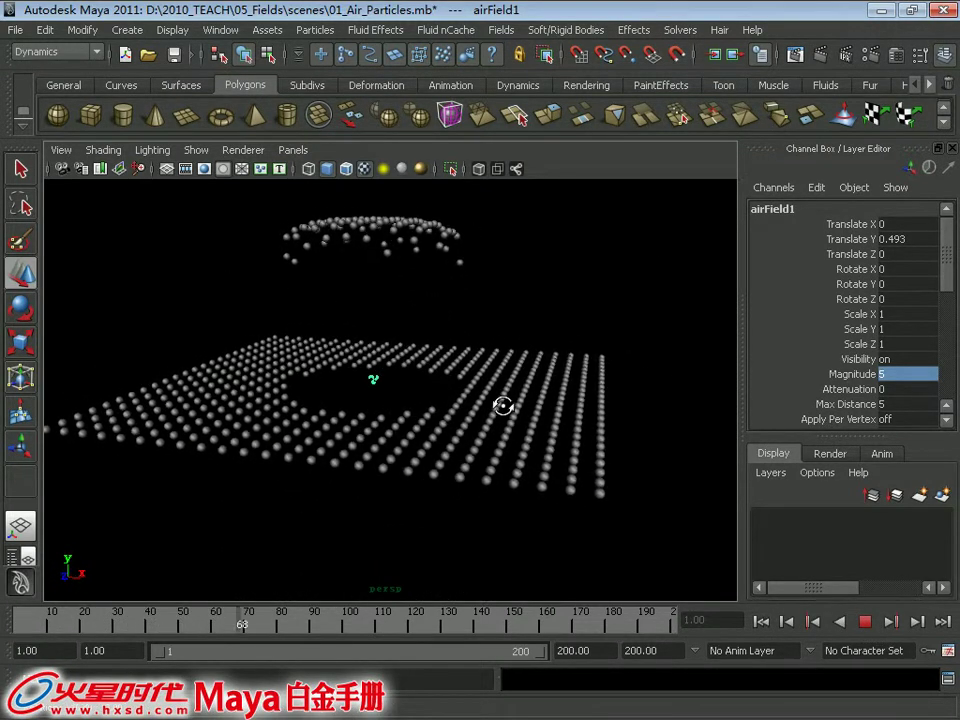
left_click_drag(340, 365, 332, 379, "alt")
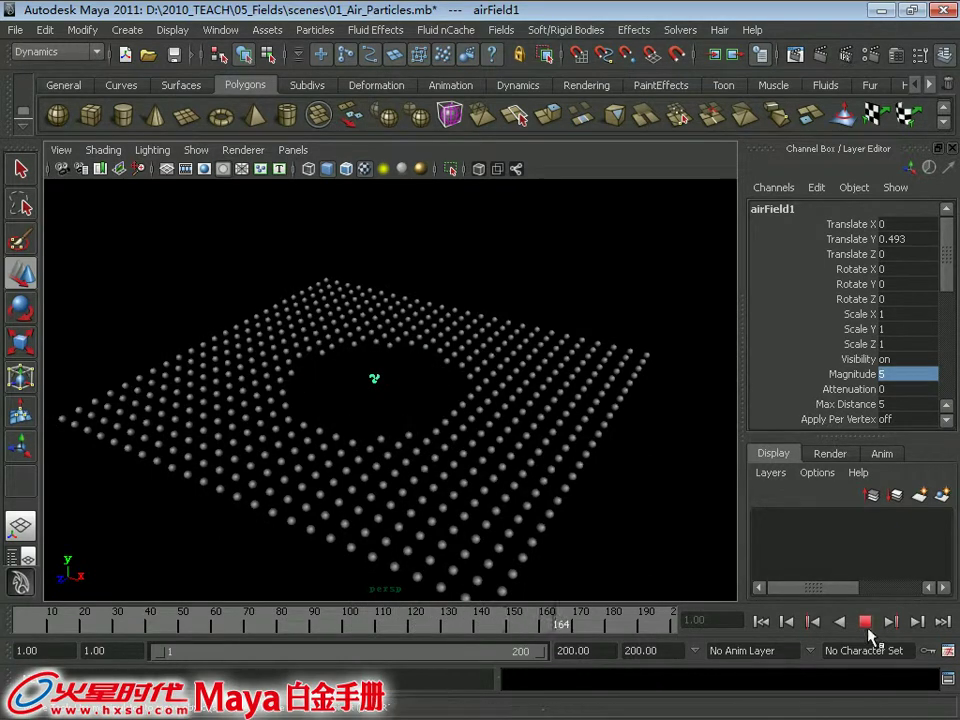
left_click(864, 621)
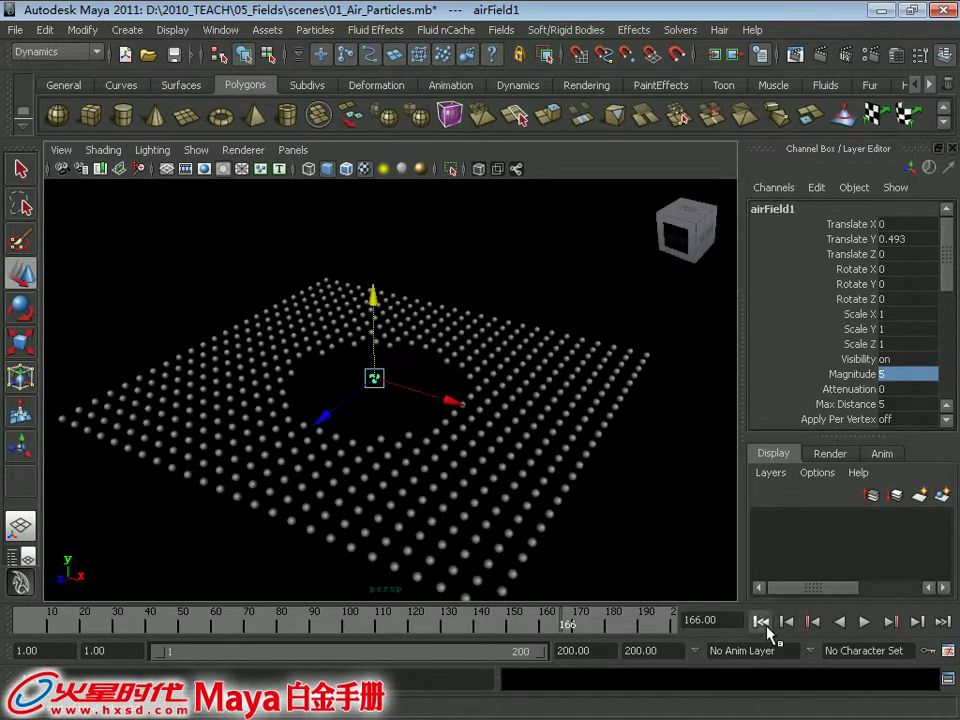
left_click(762, 622)
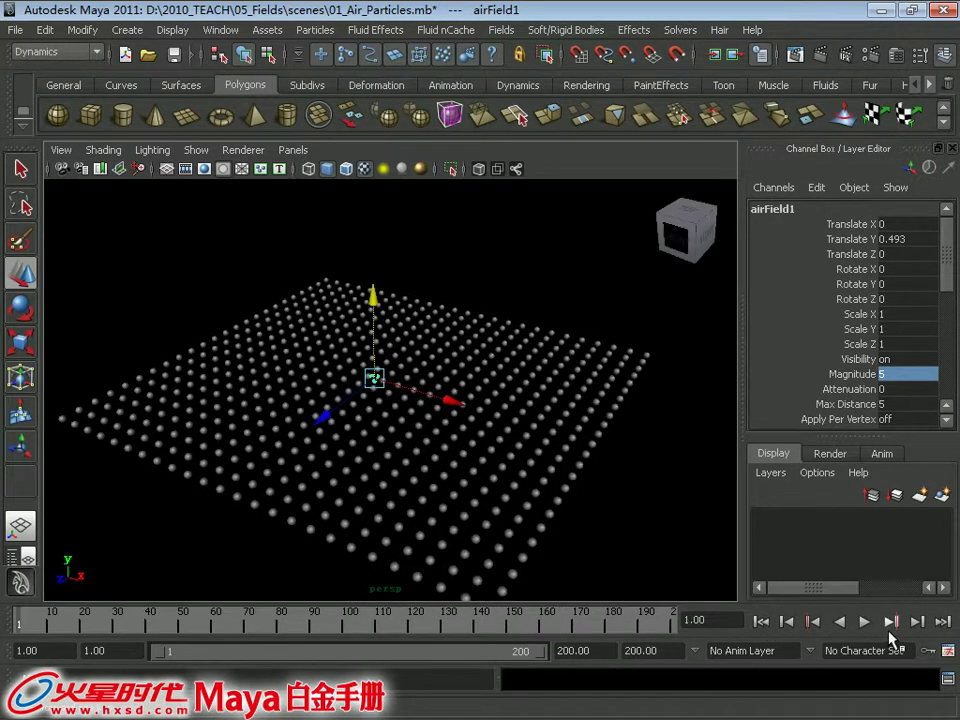
- Set Attenuation to 1, replay the simulation, then stop and rewind
double_click(893, 390)
type("1")
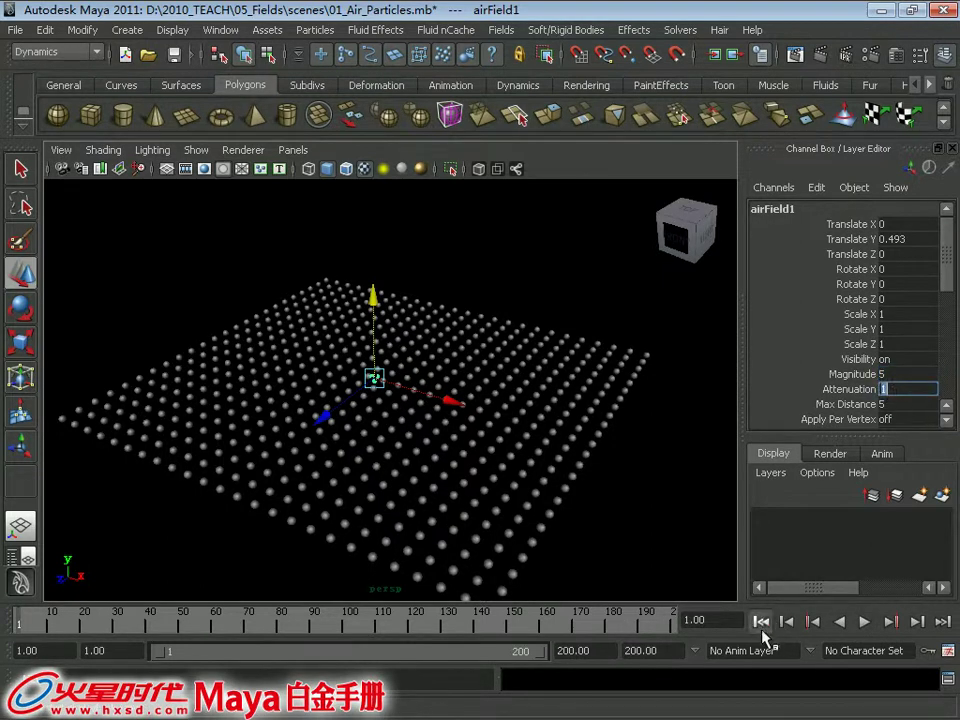
left_click(864, 622)
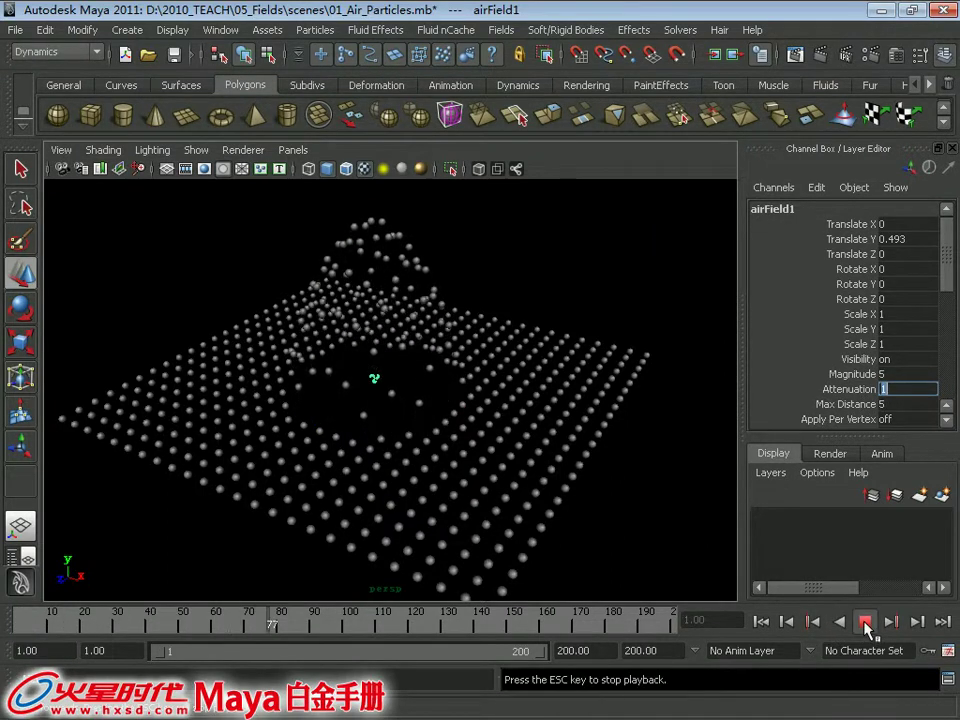
left_click(866, 622)
left_click(761, 621)
- Raise the air field higher above the grid to Translate Y 2.855
mouse_move(654, 553)
left_mouse_down("alt")
mouse_move(322, 297)
mouse_move(390, 326)
left_mouse_up("alt")
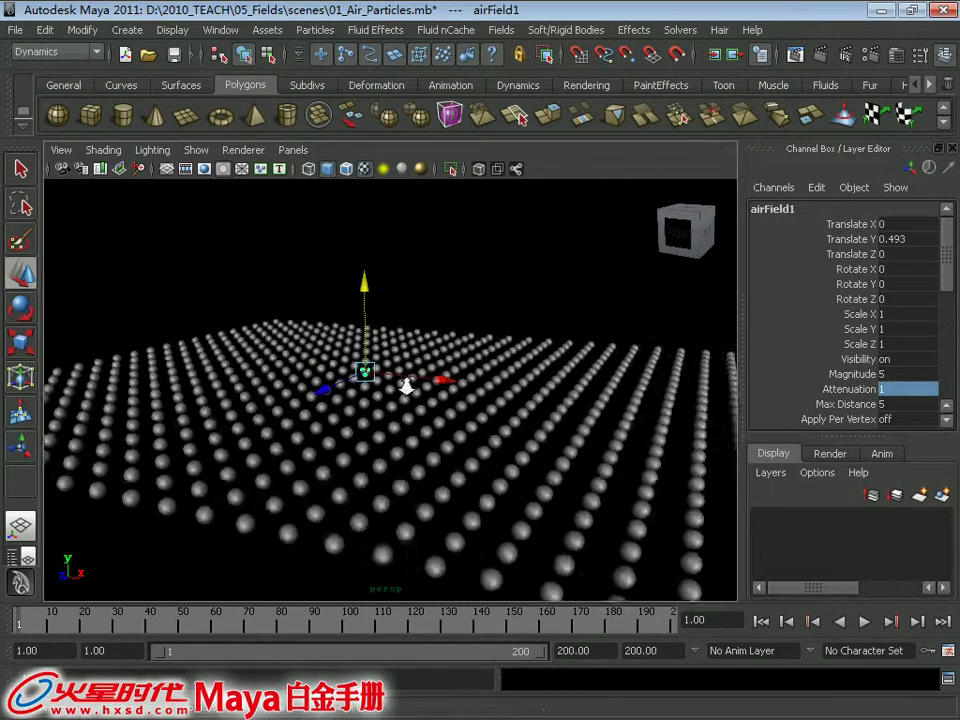
left_click_drag(368, 282, 368, 218)
mouse_move(433, 328)
left_mouse_down("alt")
mouse_move(422, 338)
mouse_move(457, 298)
mouse_move(450, 358)
mouse_move(469, 379)
mouse_move(489, 371)
mouse_move(478, 373)
left_mouse_up("alt")
- Drag the field handles to Magnitude about 5.33, Attenuation about 1.04, Max Distance about 5.311
key("t")
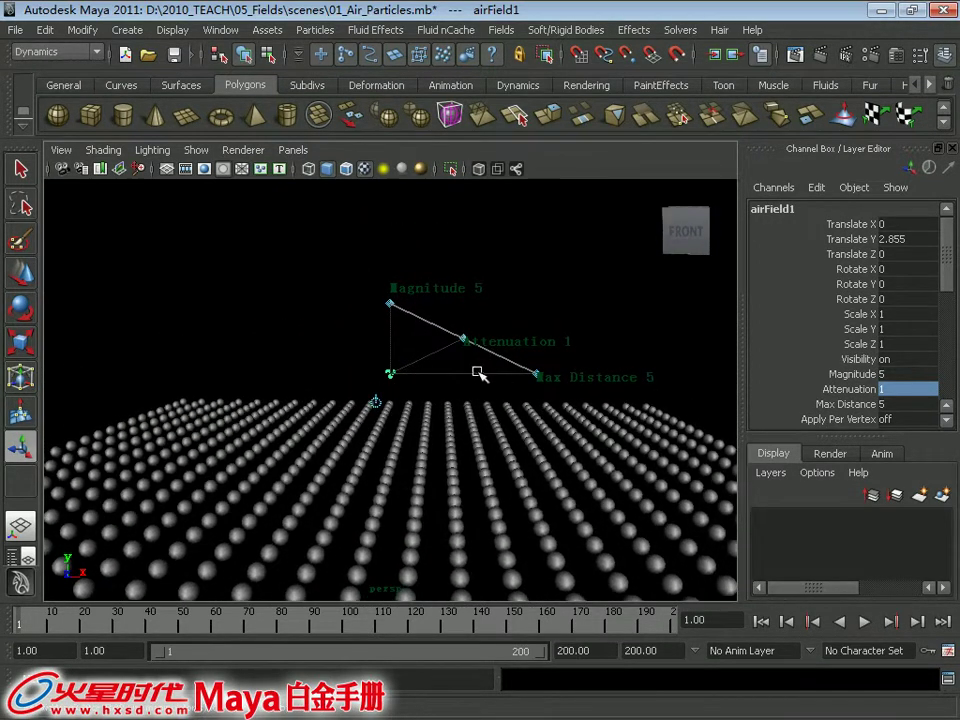
mouse_move(389, 303)
left_mouse_down()
mouse_move(389, 282)
mouse_move(392, 298)
left_mouse_up()
left_click_drag(462, 339, 469, 344)
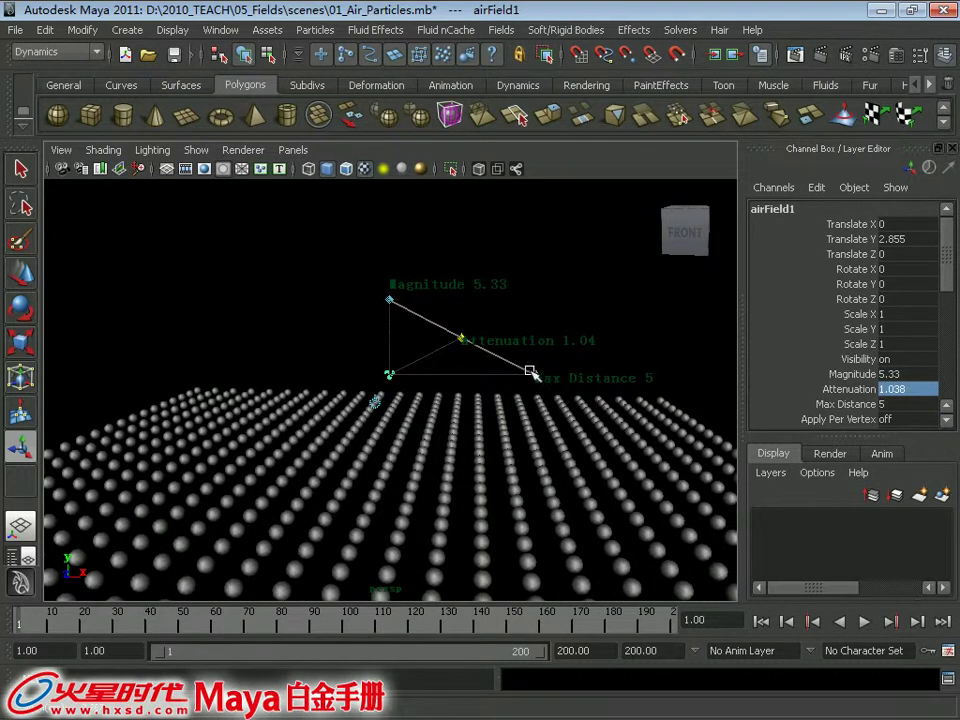
mouse_move(538, 377)
left_mouse_down()
mouse_move(570, 376)
mouse_move(503, 376)
mouse_move(549, 379)
left_mouse_up()
mouse_move(407, 399)
left_mouse_down("alt")
mouse_move(343, 386)
mouse_move(370, 398)
mouse_move(386, 438)
left_mouse_up("alt")
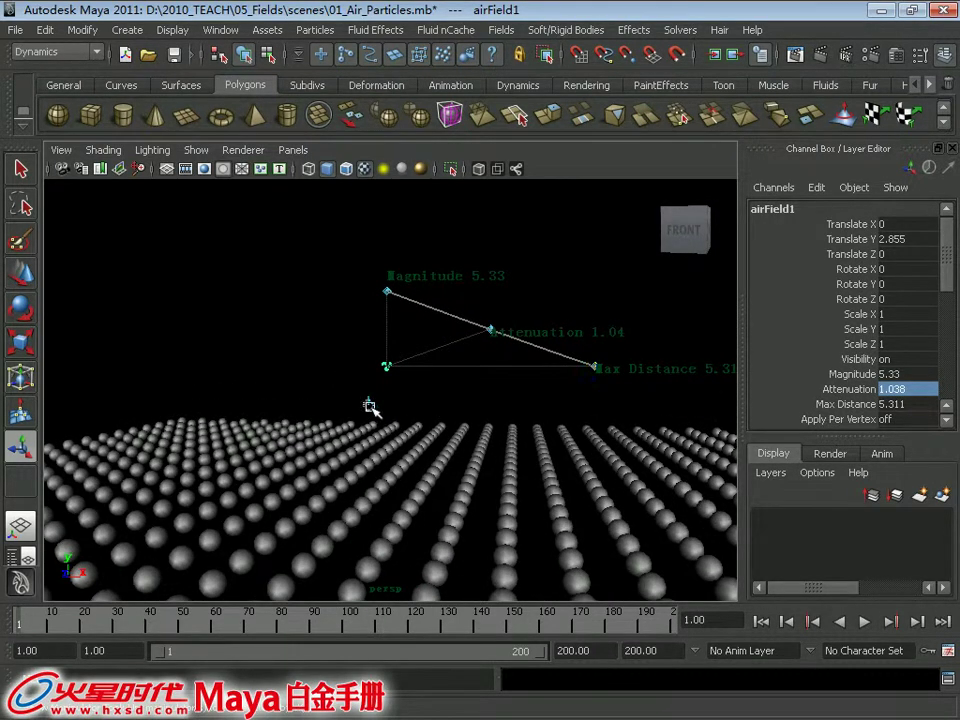
- Cycle through the direction, speed and spread handles back to the magnitude/attenuation/distance set
left_click(371, 406)
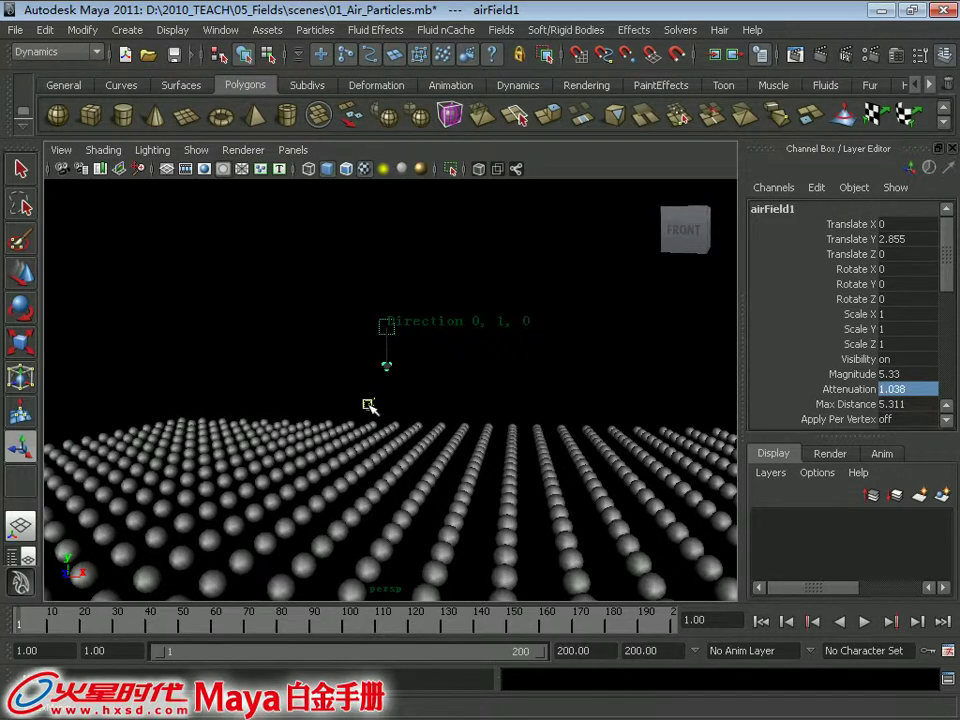
left_click(369, 405)
left_click(369, 405)
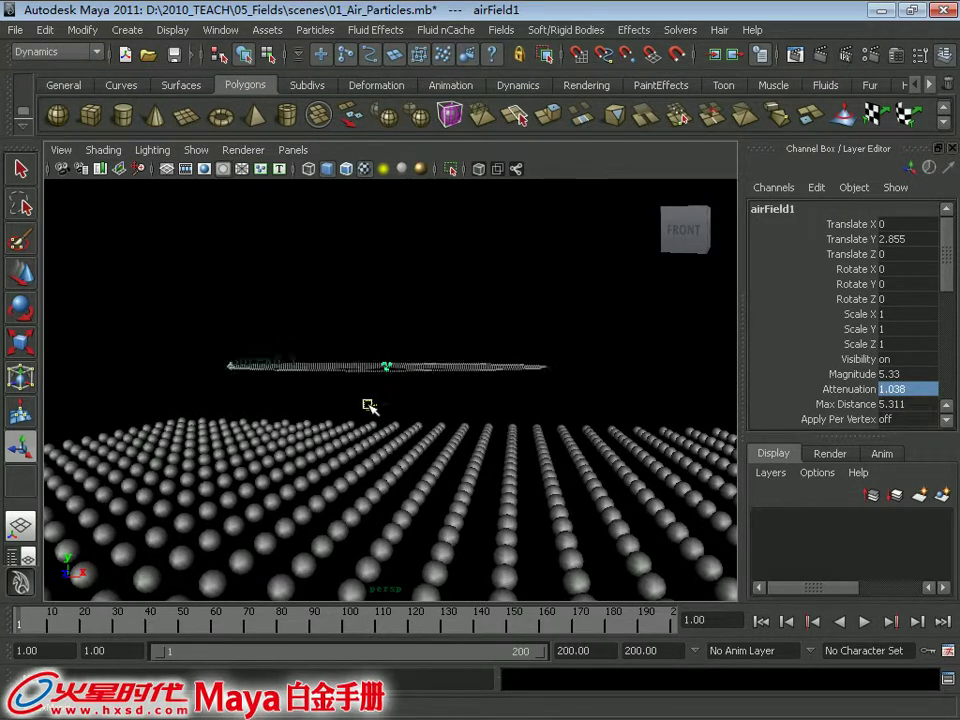
left_click(368, 405)
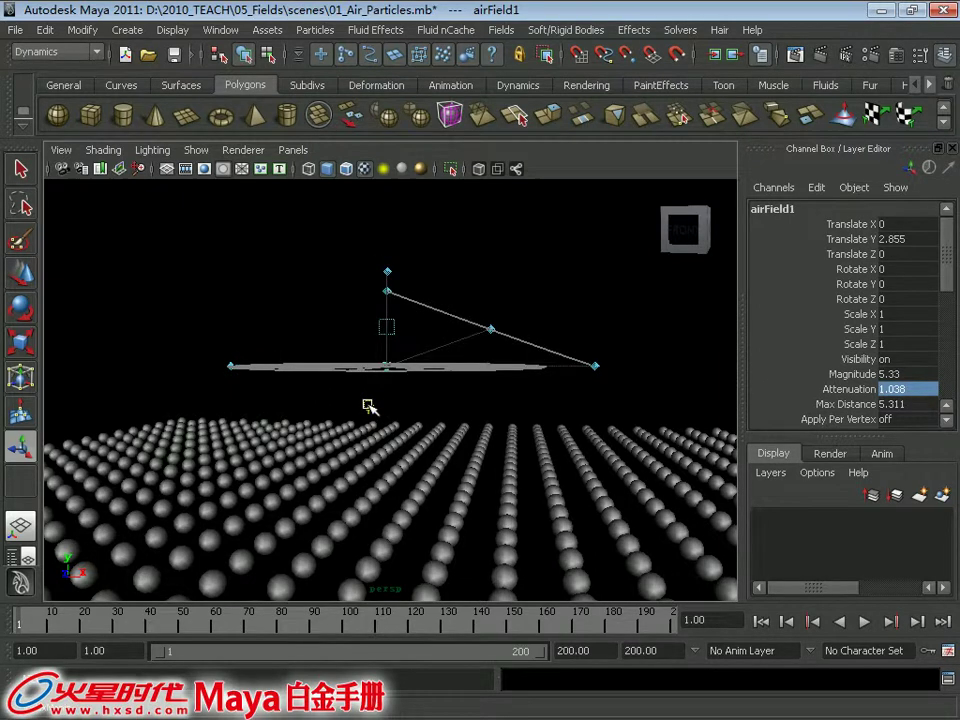
mouse_move(370, 403)
left_mouse_down("alt")
mouse_move(429, 364)
mouse_move(366, 406)
left_mouse_up("alt")
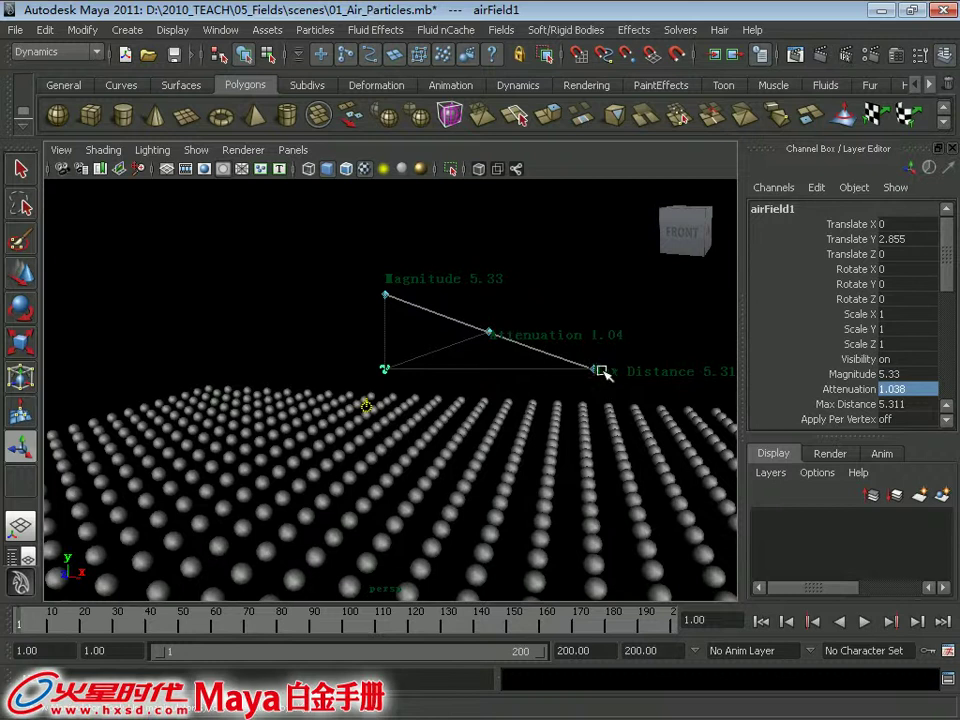
- Drag Attenuation to about 6.59 and Max Distance to about 5.47 for a steep falloff curve
mouse_move(489, 333)
left_mouse_down()
mouse_move(437, 338)
mouse_move(516, 345)
mouse_move(460, 347)
mouse_move(381, 289)
mouse_move(383, 234)
mouse_move(381, 242)
left_mouse_up()
key("ctrl+z")
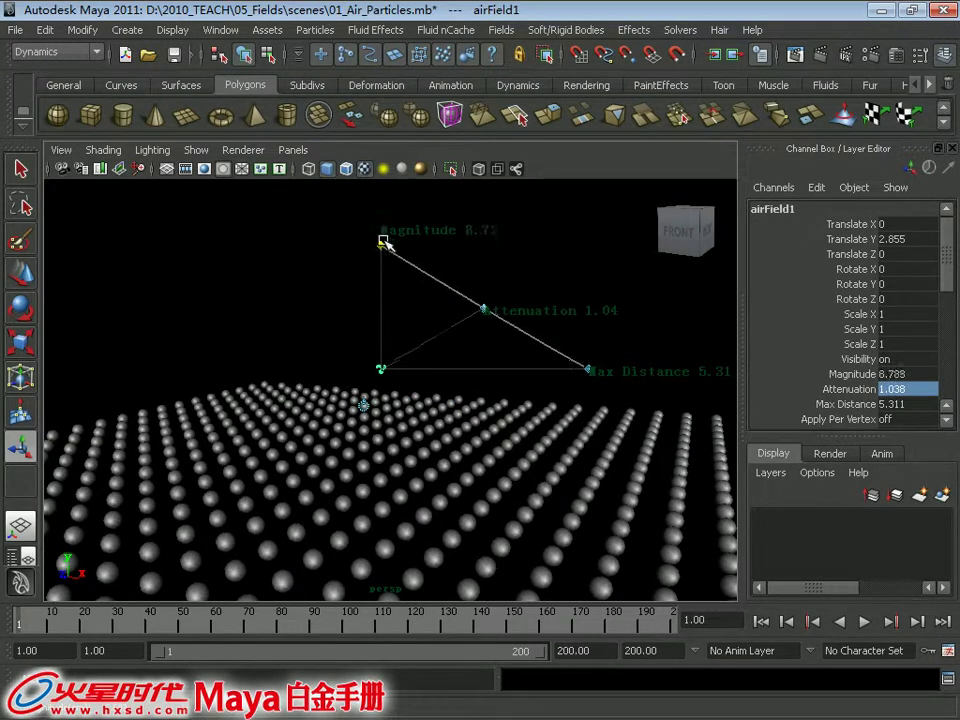
mouse_move(482, 306)
left_mouse_down()
mouse_move(373, 364)
mouse_move(535, 327)
mouse_move(570, 306)
mouse_move(437, 343)
mouse_move(467, 340)
mouse_move(476, 318)
mouse_move(407, 343)
mouse_move(437, 345)
left_mouse_up()
left_click_drag(431, 346, 429, 347)
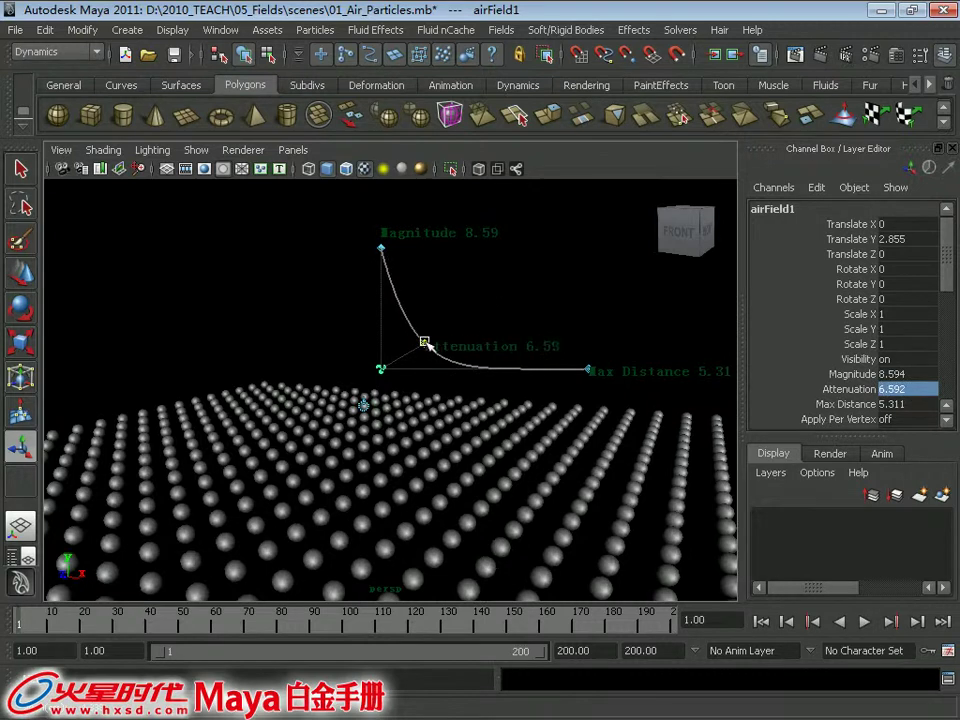
mouse_move(594, 371)
left_mouse_down()
mouse_move(606, 368)
mouse_move(516, 418)
mouse_move(515, 382)
left_mouse_up()
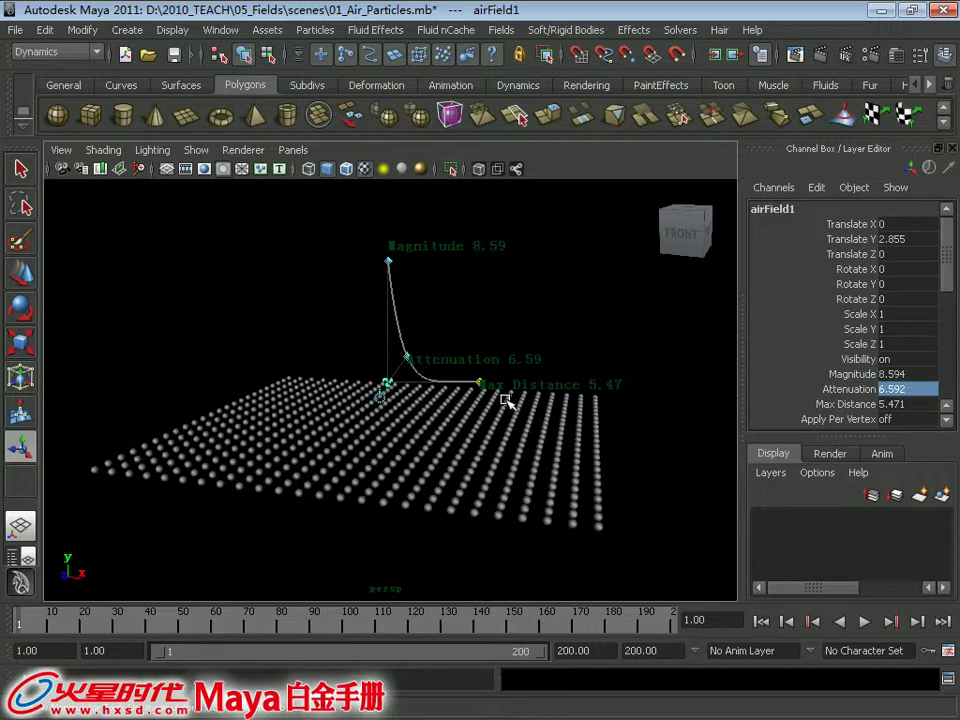
key("w")
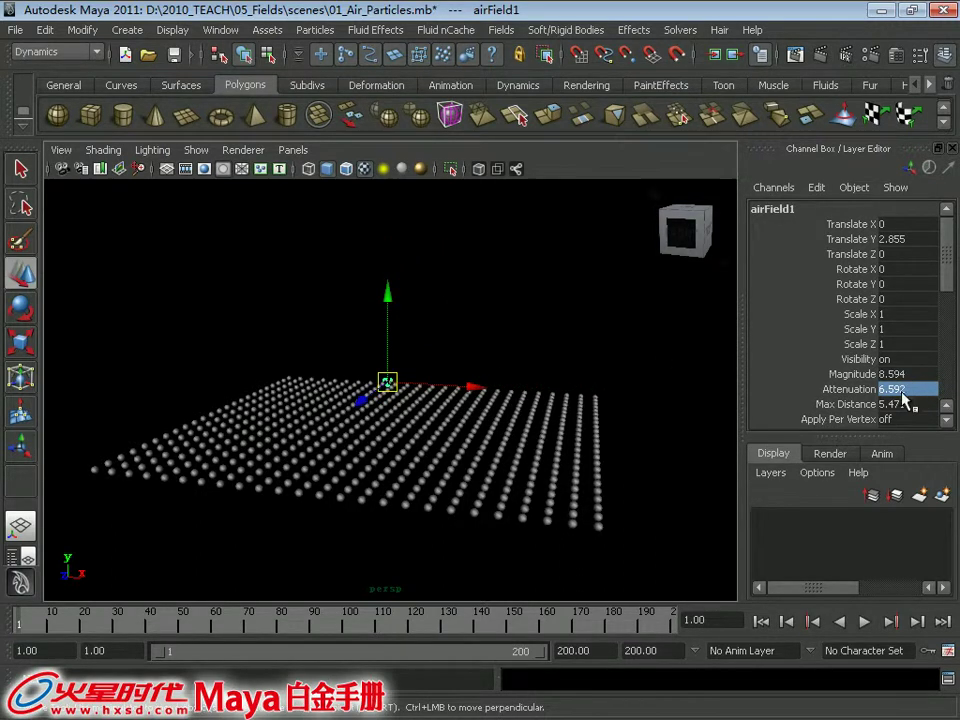
- Play the simulation to frame 51 to see the field's effect on the grid
left_click(864, 621)
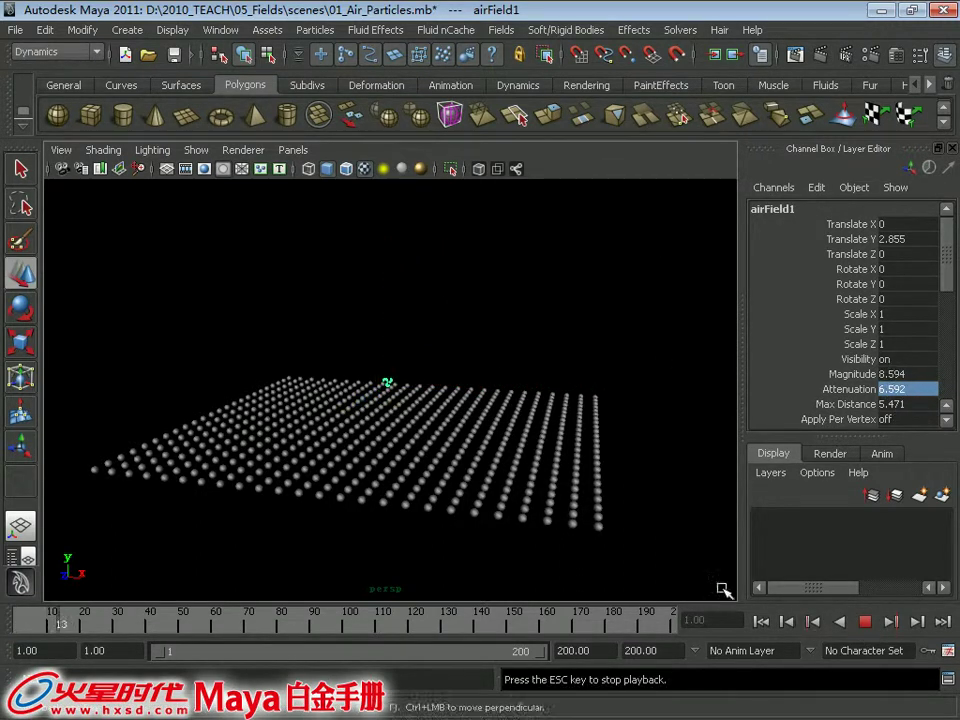
left_click(865, 621)
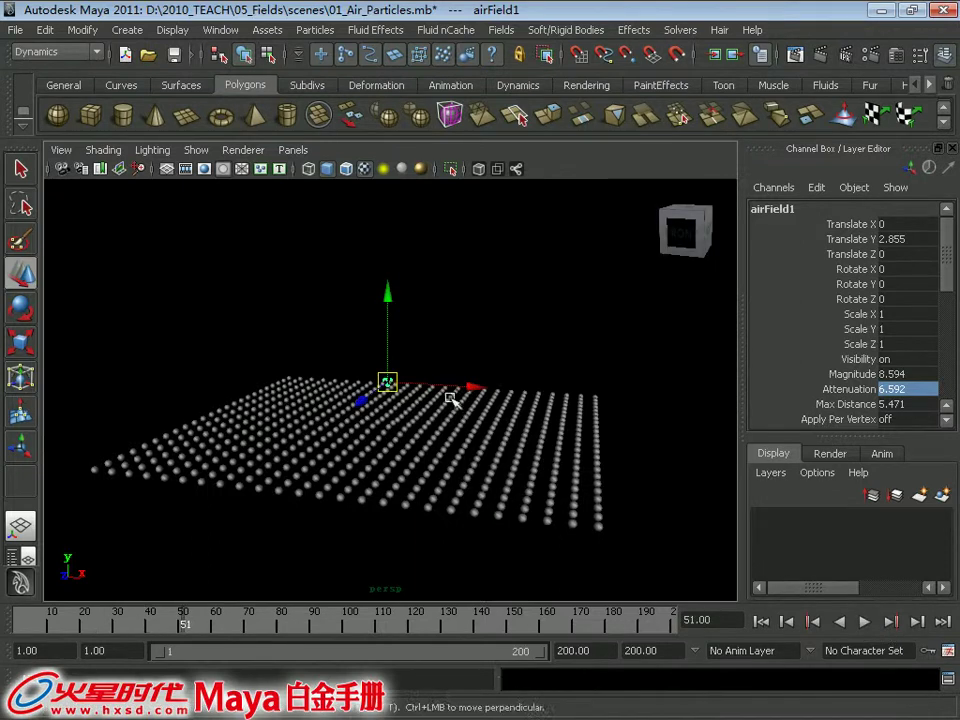
right_click_drag(456, 395, 521, 451, "alt")
mouse_move(521, 451)
left_mouse_down("alt")
mouse_move(434, 397)
mouse_move(450, 364)
left_mouse_up("alt")
- Retune the handles to Magnitude 7.611, Attenuation 1.343 and Max Distance 6.731
key("t")
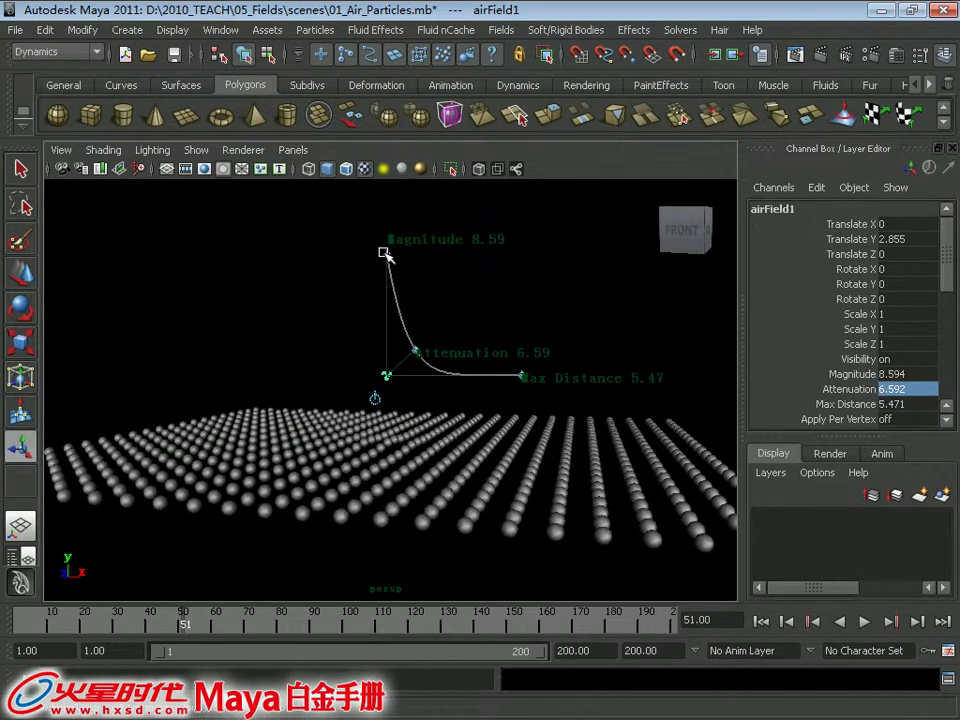
left_click(392, 279)
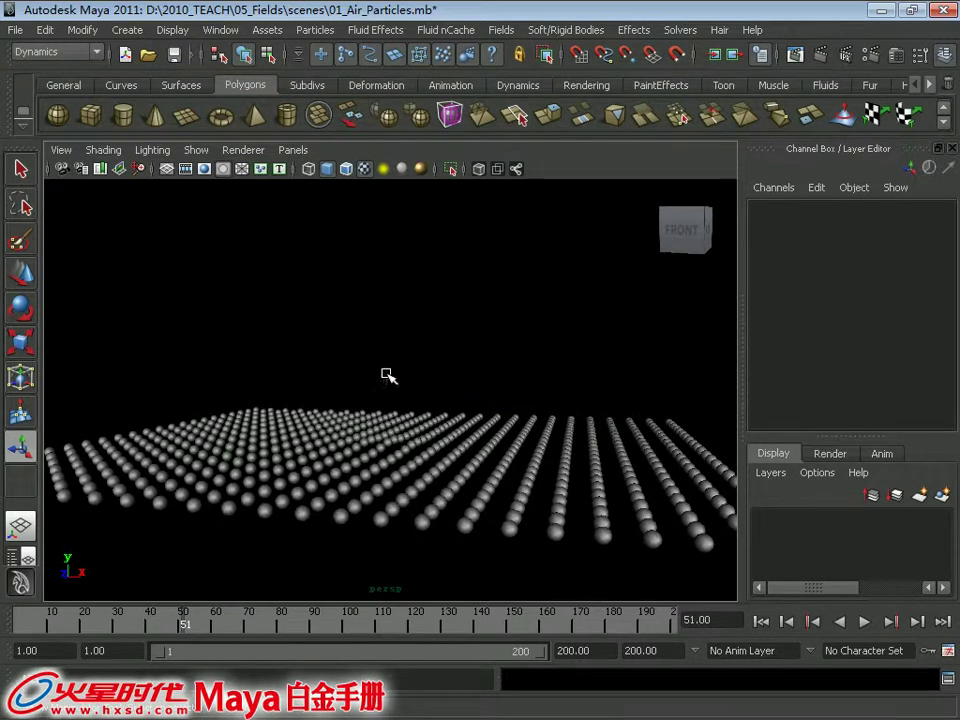
left_click(388, 375)
mouse_move(386, 259)
left_mouse_down()
mouse_move(386, 268)
mouse_move(387, 260)
left_mouse_up()
left_click_drag(421, 355, 455, 322)
mouse_move(547, 378)
left_mouse_down()
mouse_move(568, 377)
mouse_move(553, 377)
left_mouse_up()
mouse_move(386, 260)
left_mouse_down()
mouse_move(390, 271)
mouse_move(394, 253)
mouse_move(388, 267)
left_mouse_up()
- Tilt the air field's blowing direction with the Direction manipulator
left_click(375, 398)
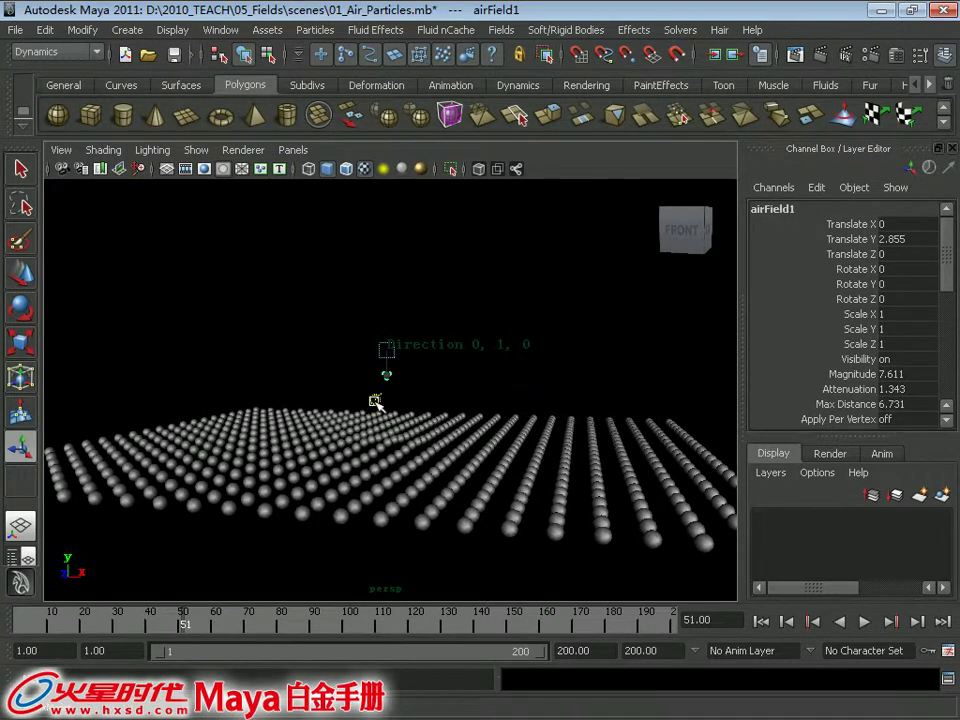
left_click(375, 400)
left_click(375, 400)
left_click(375, 400)
left_click(375, 396)
left_click_drag(386, 349, 396, 253)
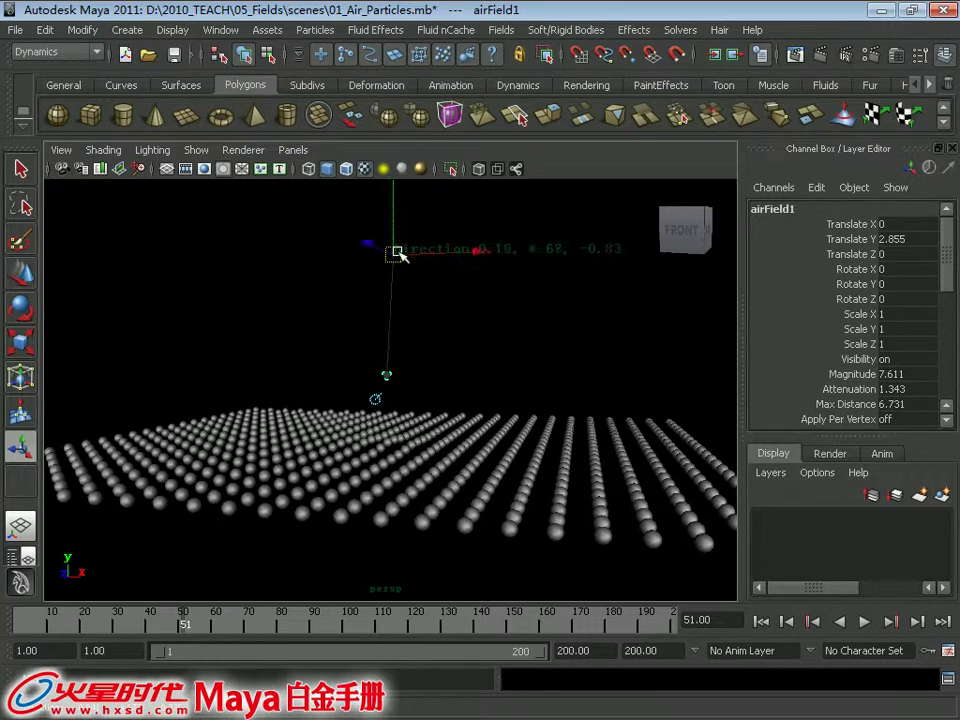
left_click_drag(423, 368, 452, 428, "alt")
- Play to frame 123 to watch the particles blow, then rewind to frame 1
key("w")
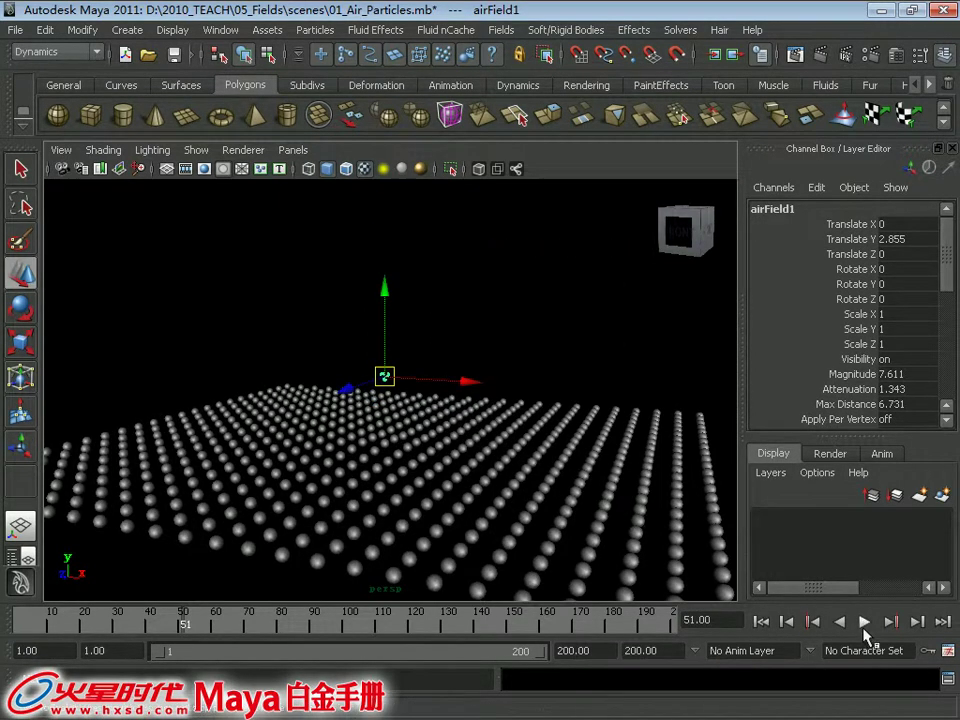
key("alt+v")
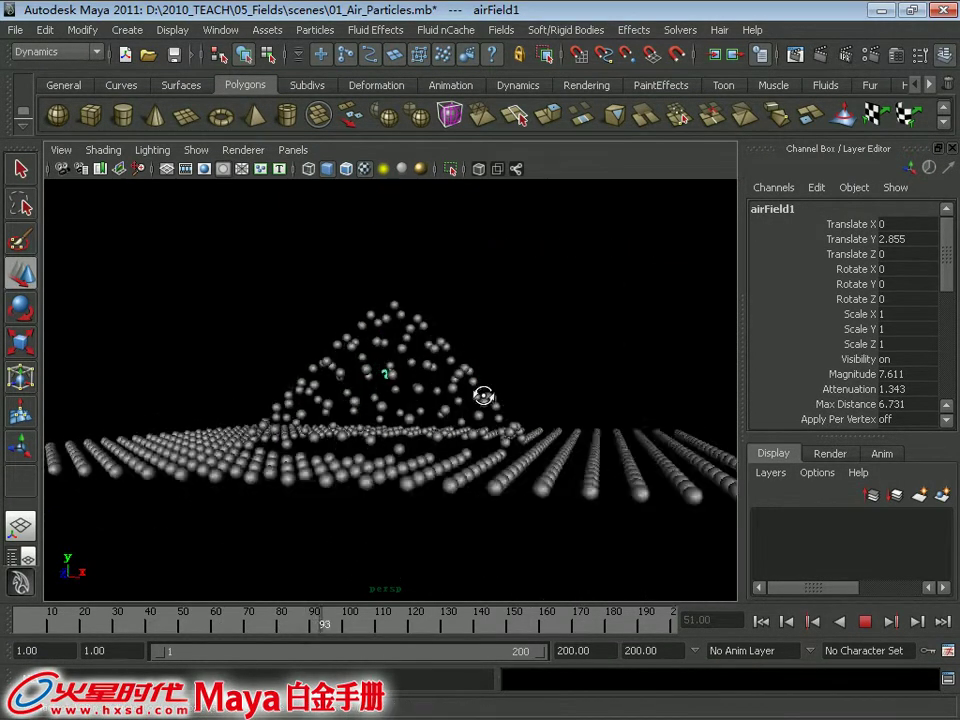
left_click(865, 621)
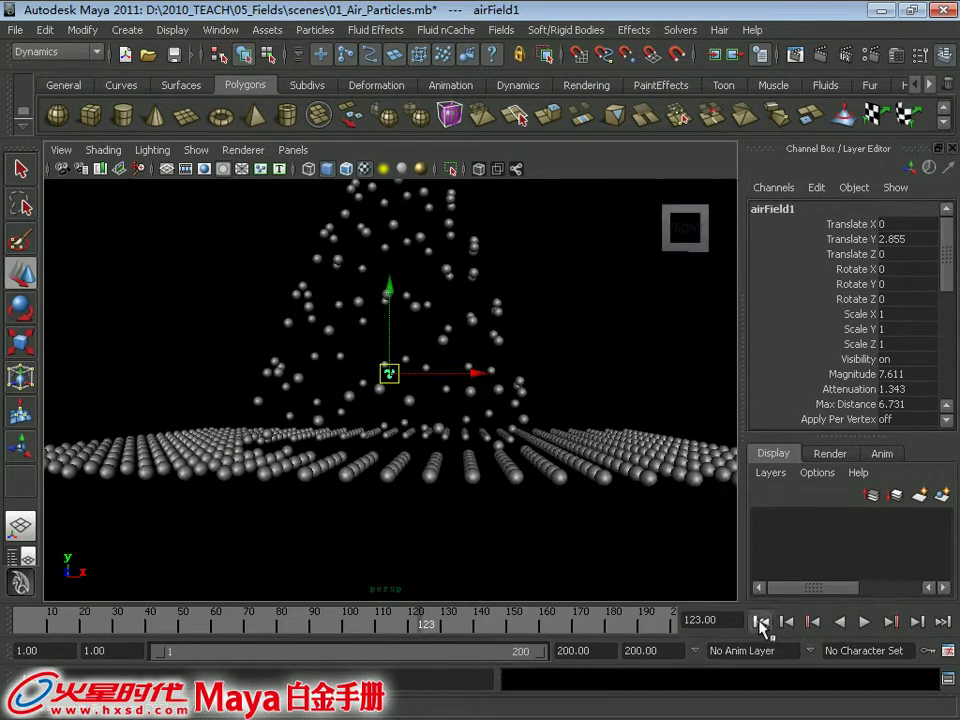
left_click(761, 621)
mouse_move(400, 400)
left_mouse_down("alt")
mouse_move(353, 368)
mouse_move(355, 353)
mouse_move(395, 355)
left_mouse_up("alt")
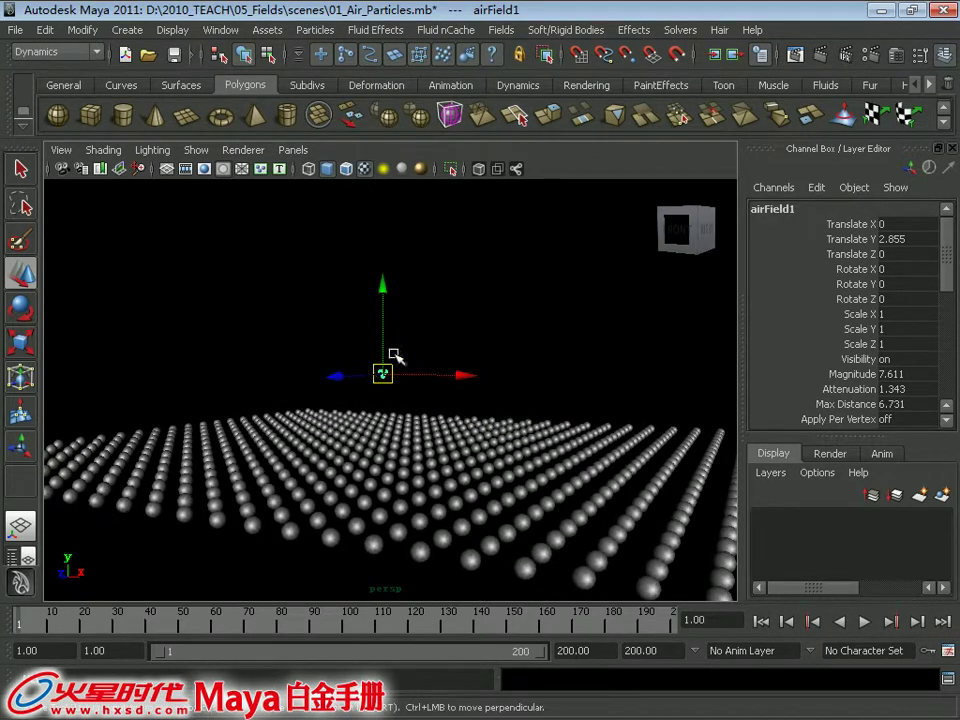
- Enter Magnitude 5, Attenuation 1, Max Distance 20 in the Channel Box and type 1 for Apply Per Vertex
left_click_drag(951, 289, 950, 318)
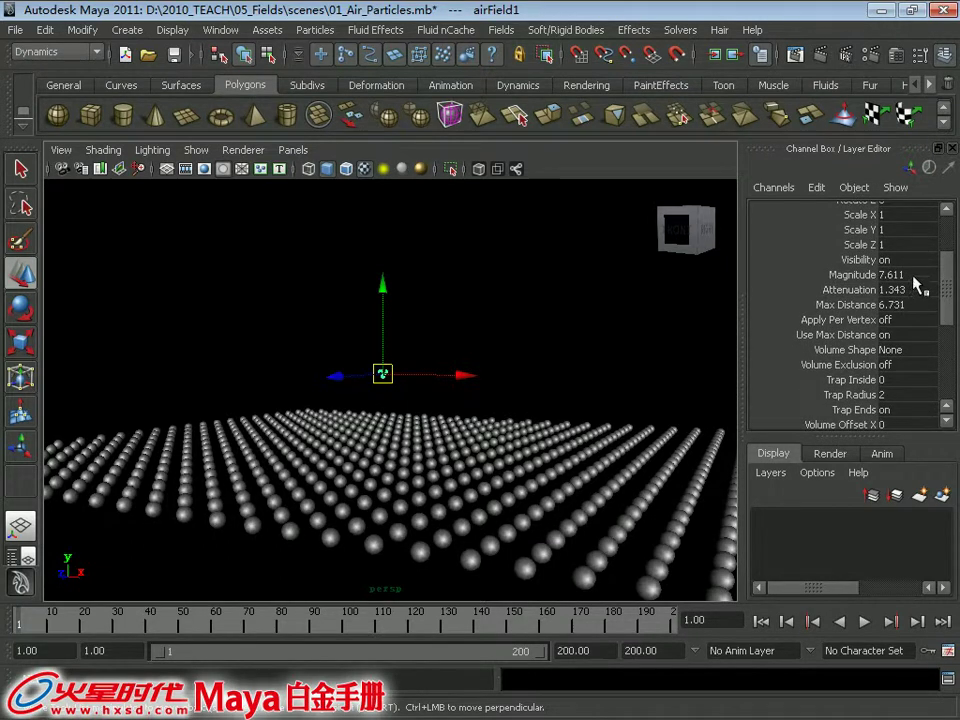
left_click_drag(913, 276, 913, 306)
double_click(928, 275)
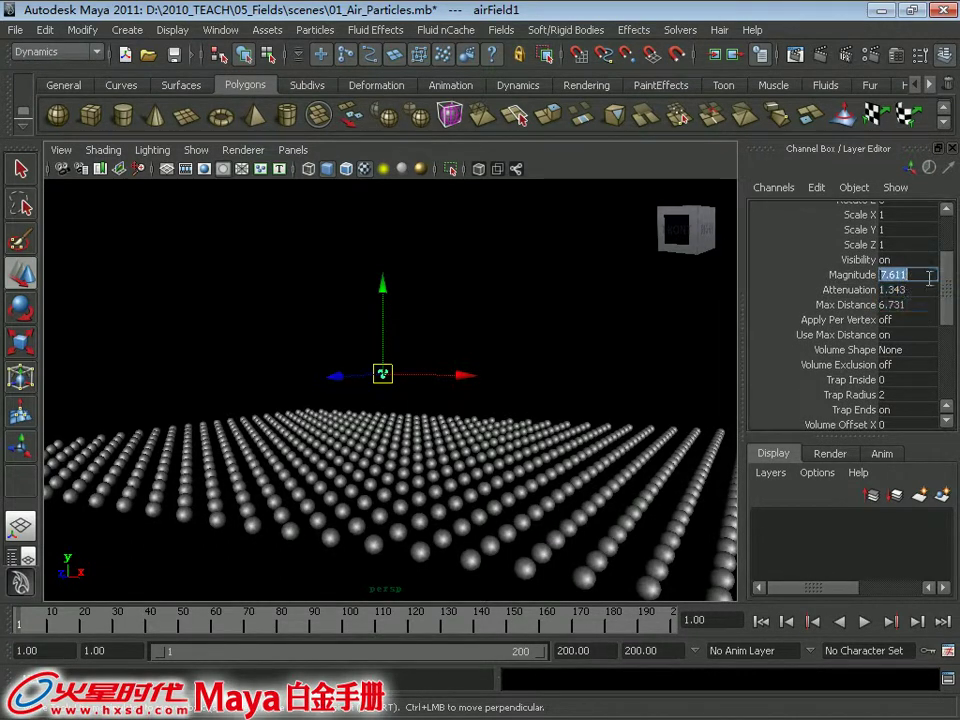
type("5")
key("Tab")
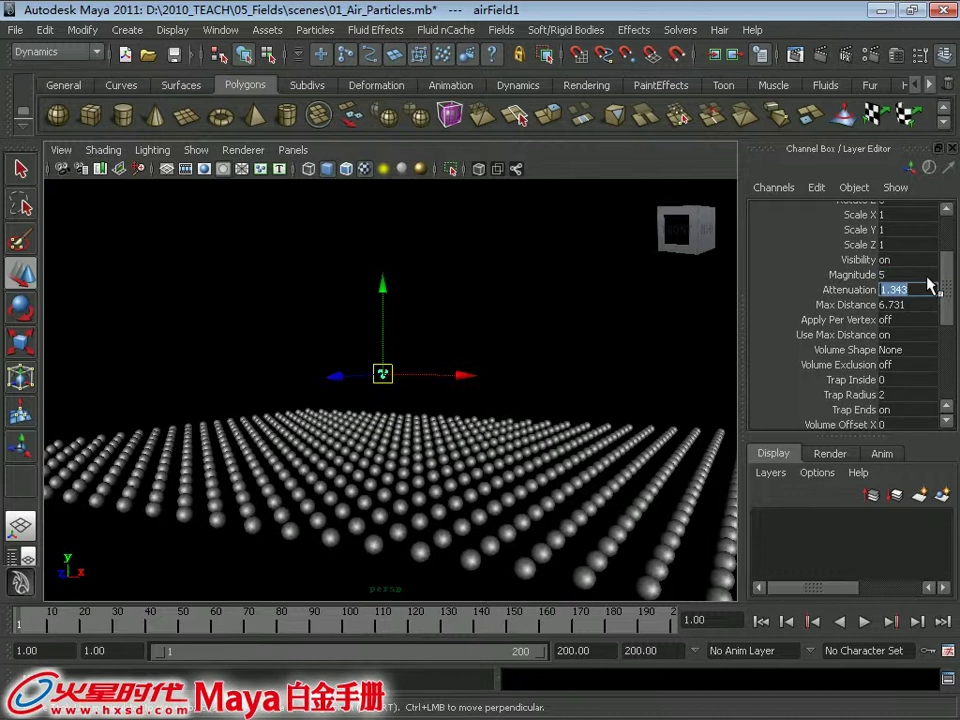
type("1")
key("Tab")
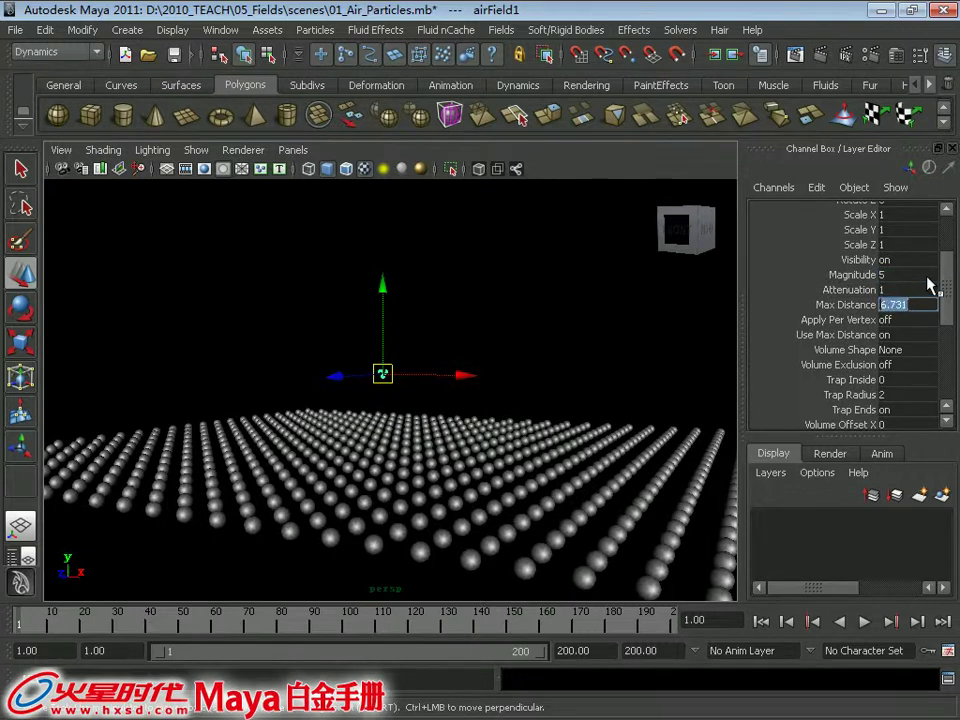
type("20")
left_click(847, 321)
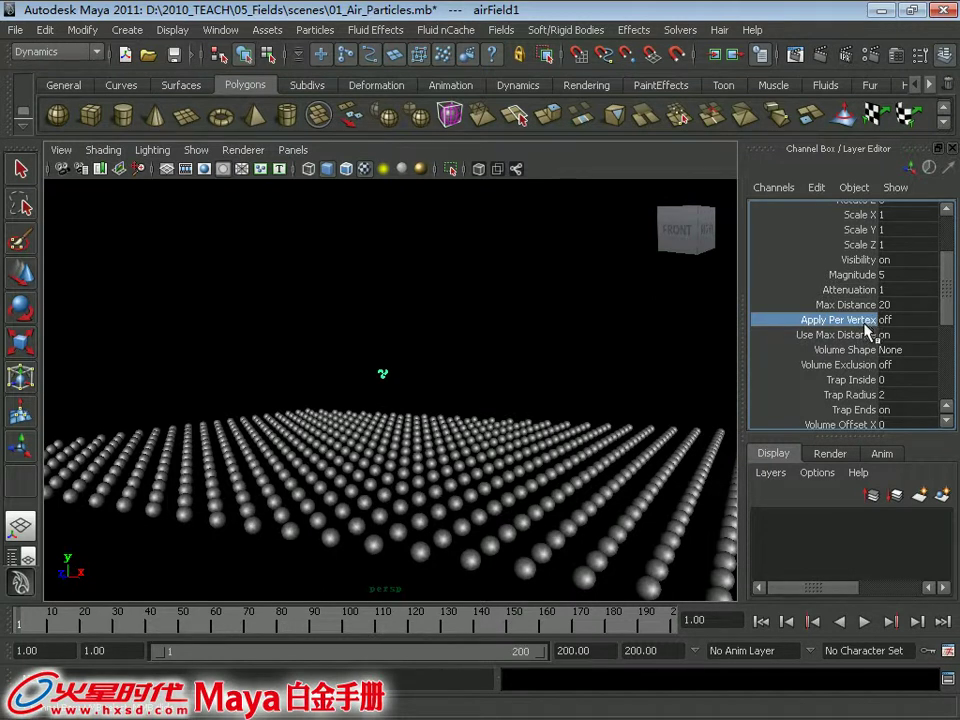
left_click(896, 320)
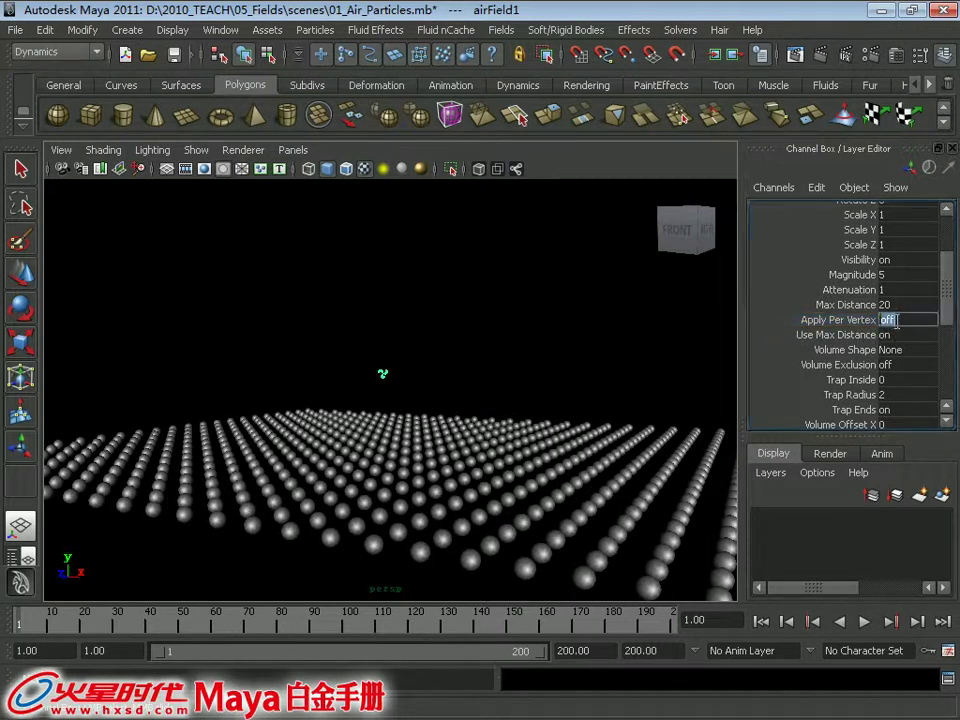
type("1")
- Commit Apply Per Vertex as on for the air field
key("Return")
mouse_move(450, 388)
left_mouse_down("alt")
mouse_move(441, 413)
mouse_move(425, 411)
mouse_move(407, 375)
mouse_move(467, 461)
left_mouse_up("alt")
scroll(469, 457, "up", 2)
scroll(465, 456, "up", 2)
- Select the particle object and then the air field in the viewport
left_click_drag(379, 403, 507, 489)
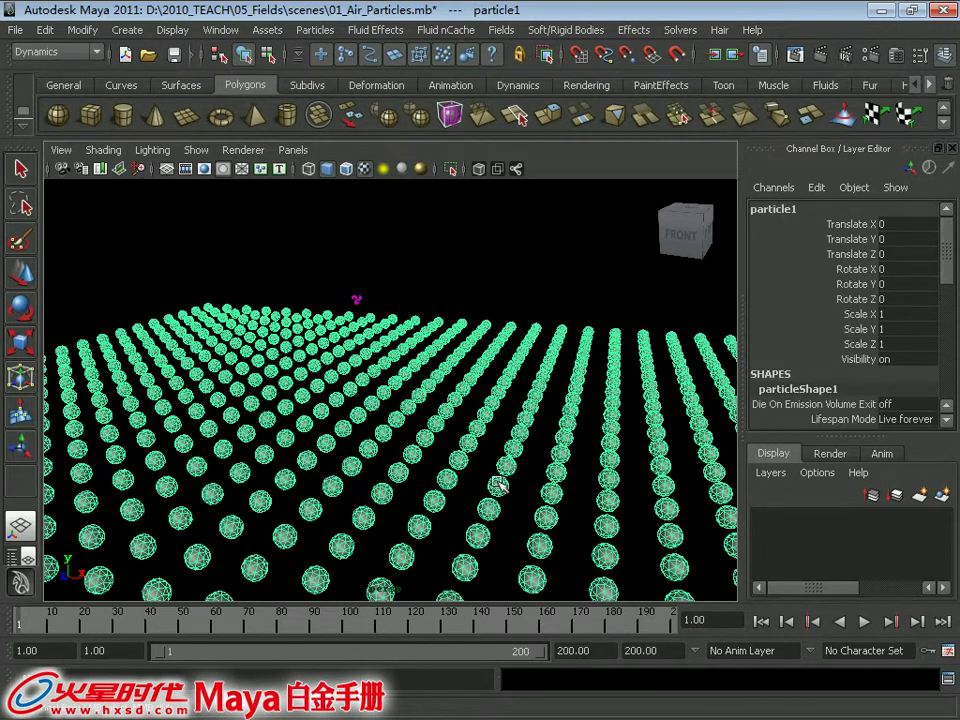
left_click(475, 271)
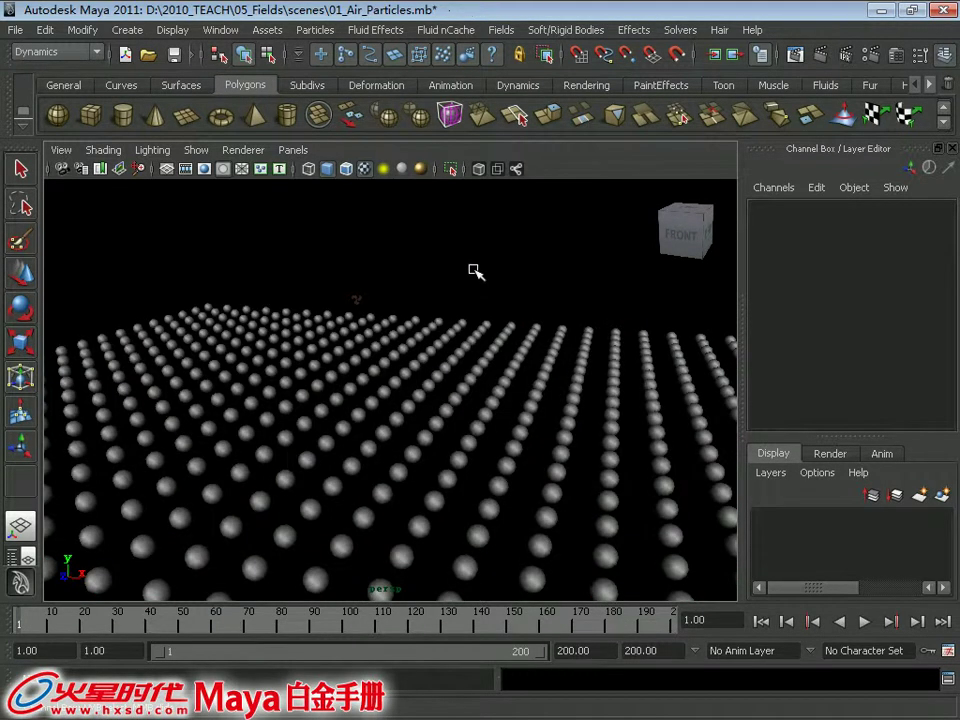
mouse_move(385, 366)
left_mouse_down("alt")
mouse_move(356, 304)
mouse_move(343, 313)
mouse_move(408, 393)
mouse_move(396, 349)
mouse_move(386, 364)
mouse_move(319, 336)
left_mouse_up("alt")
left_click(472, 457)
mouse_move(472, 457)
left_mouse_down("alt")
mouse_move(424, 381)
mouse_move(426, 366)
left_mouse_up("alt")
left_click_drag(317, 253, 377, 297)
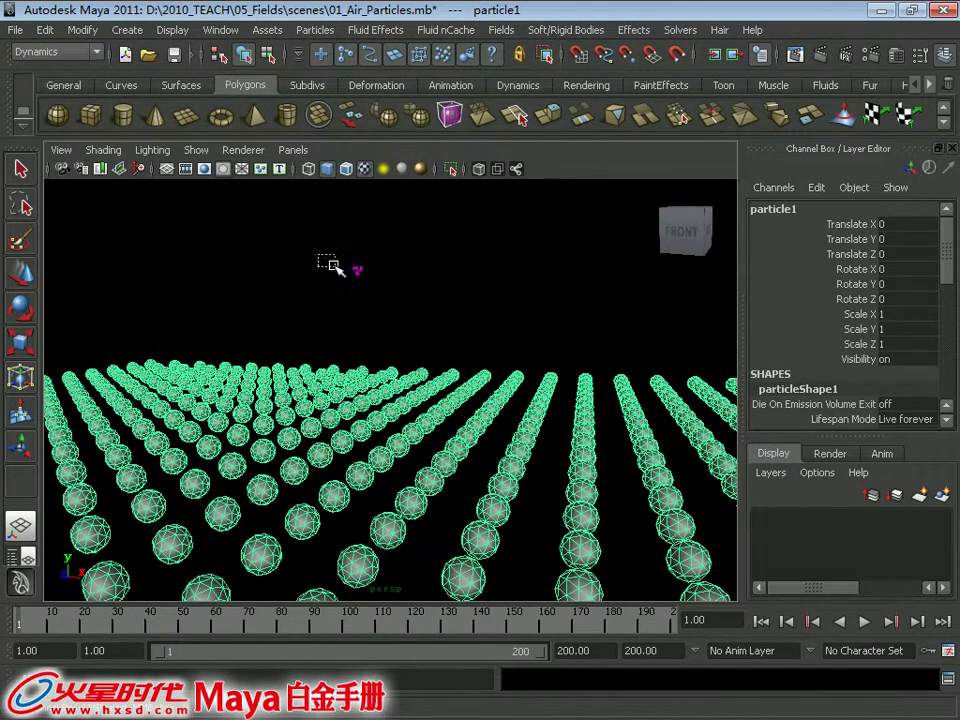
- Browse the Fields menu without choosing, then reselect the particle object in shaded view
left_click(500, 30)
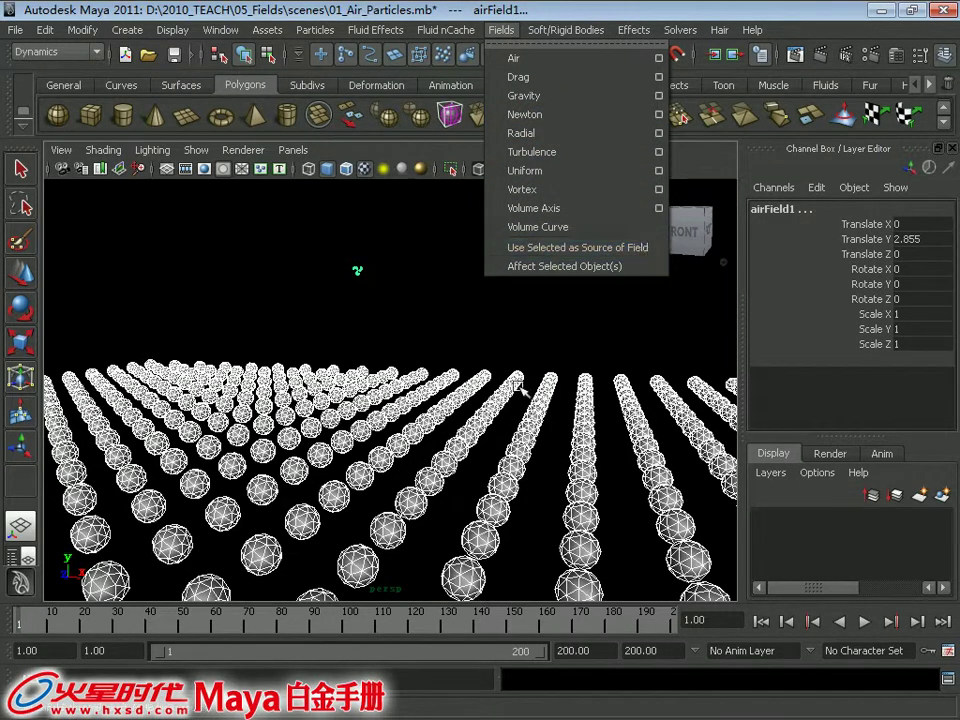
left_click(625, 247)
left_click(463, 324)
key("5")
left_click(450, 390)
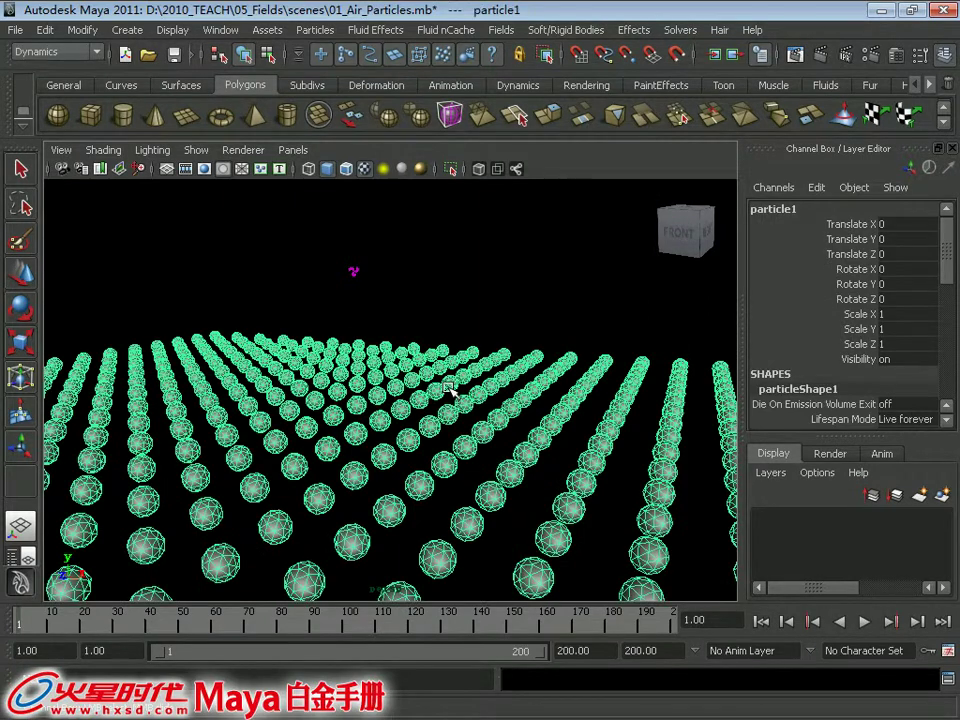
- In particle component mode, marquee-select two short particle columns and add the air field
right_click_drag(450, 390, 446, 292)
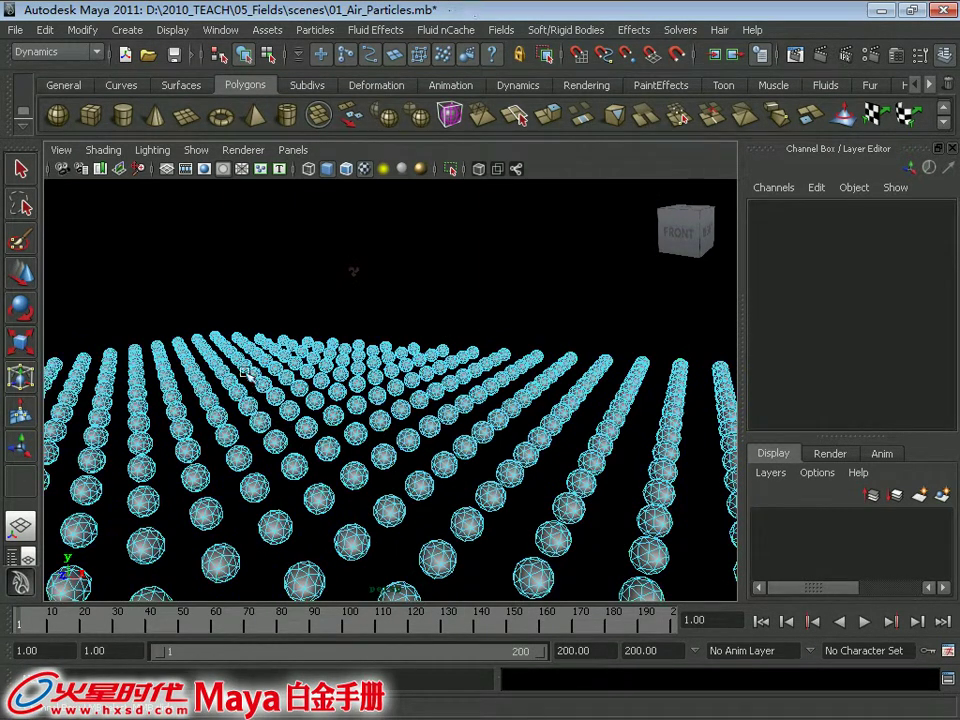
left_click_drag(228, 350, 521, 546)
left_click_drag(410, 425, 403, 460, "alt")
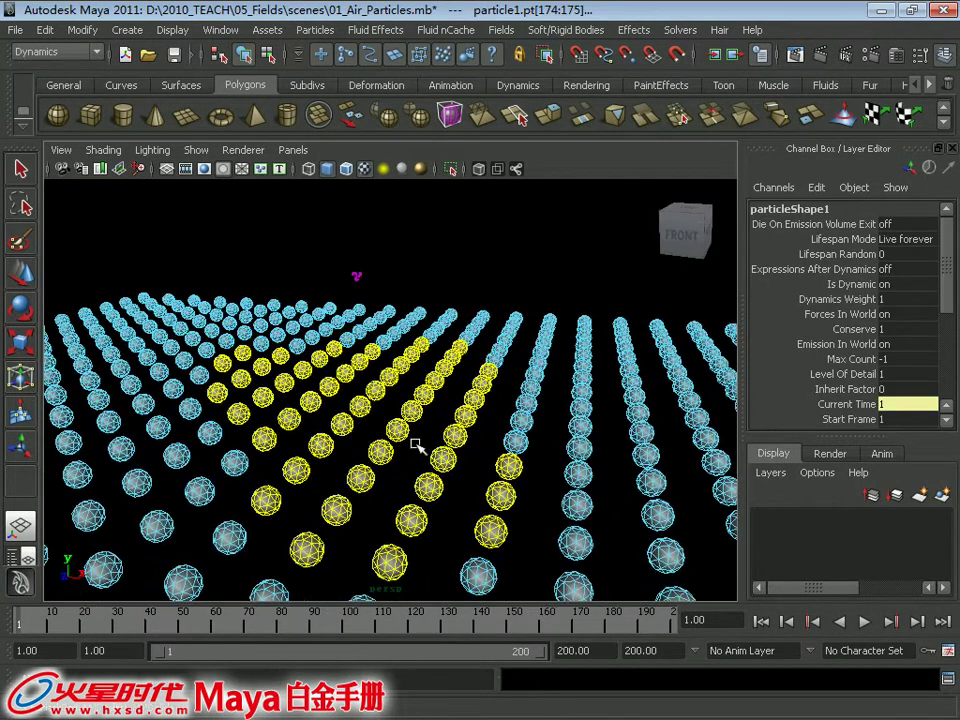
mouse_move(279, 321)
left_mouse_down()
mouse_move(398, 448)
mouse_move(379, 383)
left_mouse_up()
left_click_drag(311, 358, 281, 386, "ctrl")
left_click_drag(355, 282, 392, 287, "alt")
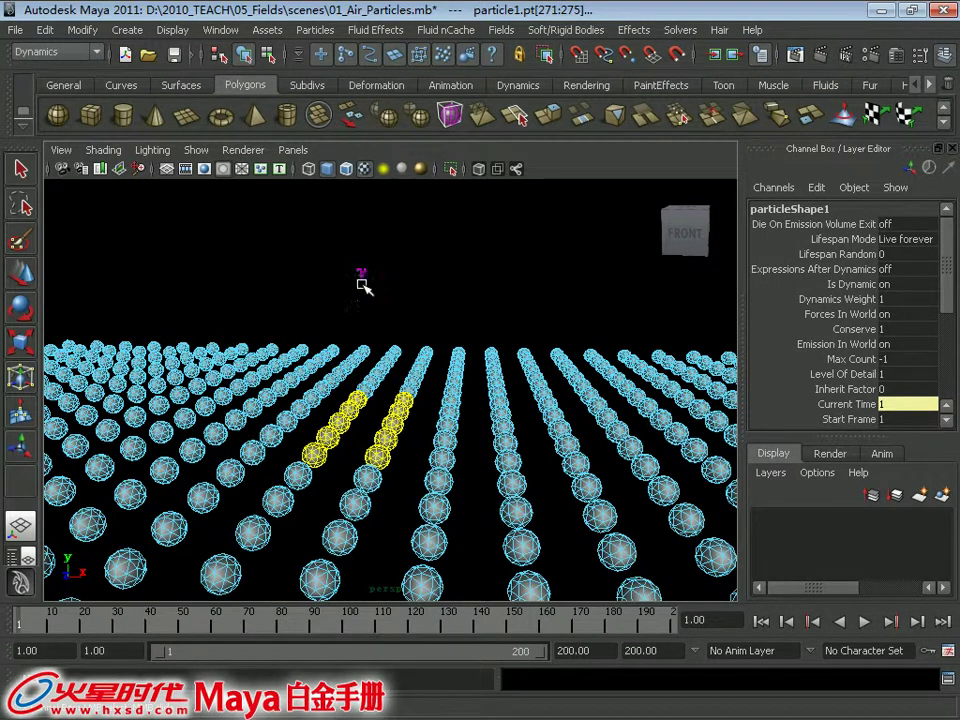
mouse_move(355, 333)
left_mouse_down("alt")
mouse_move(375, 440)
mouse_move(330, 390)
mouse_move(339, 381)
left_mouse_up("alt")
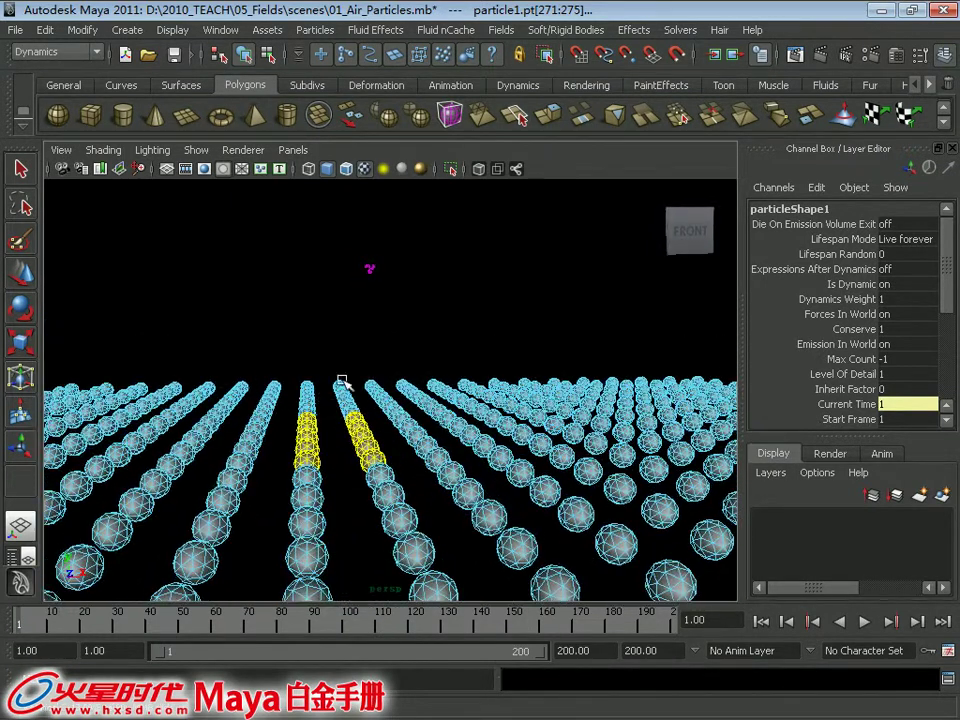
left_click(366, 268)
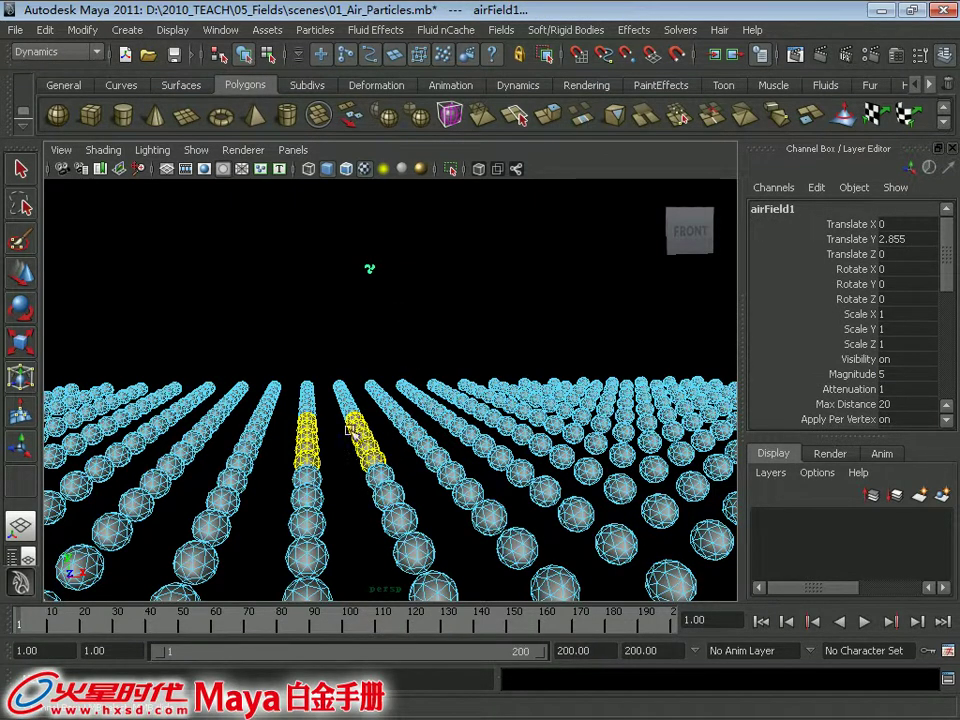
- Apply Fields > Use Selected as Source of Field, then switch to the Persp/Outliner layout
left_click(499, 31)
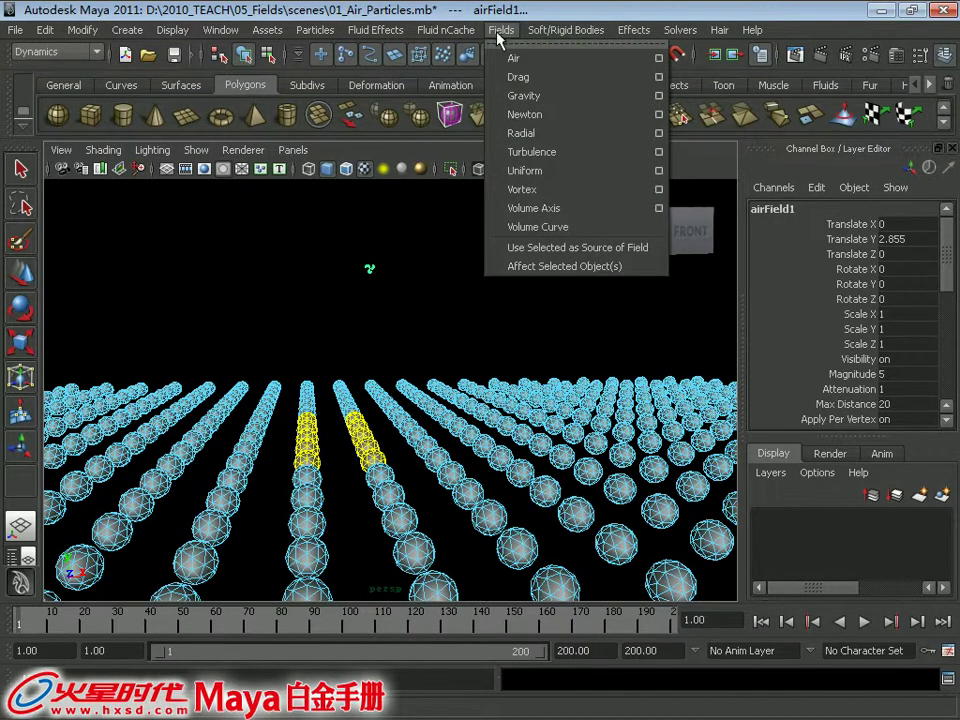
left_click(627, 255)
mouse_move(619, 259)
left_mouse_down("alt")
mouse_move(392, 358)
mouse_move(347, 348)
left_mouse_up("alt")
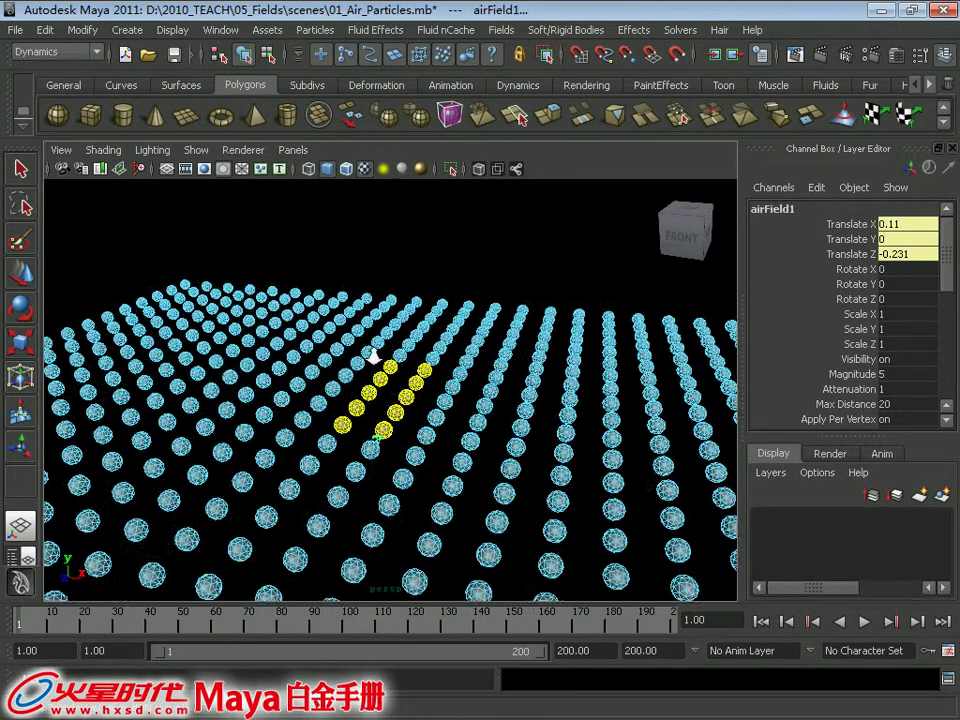
right_click_drag(347, 348, 392, 527, "alt")
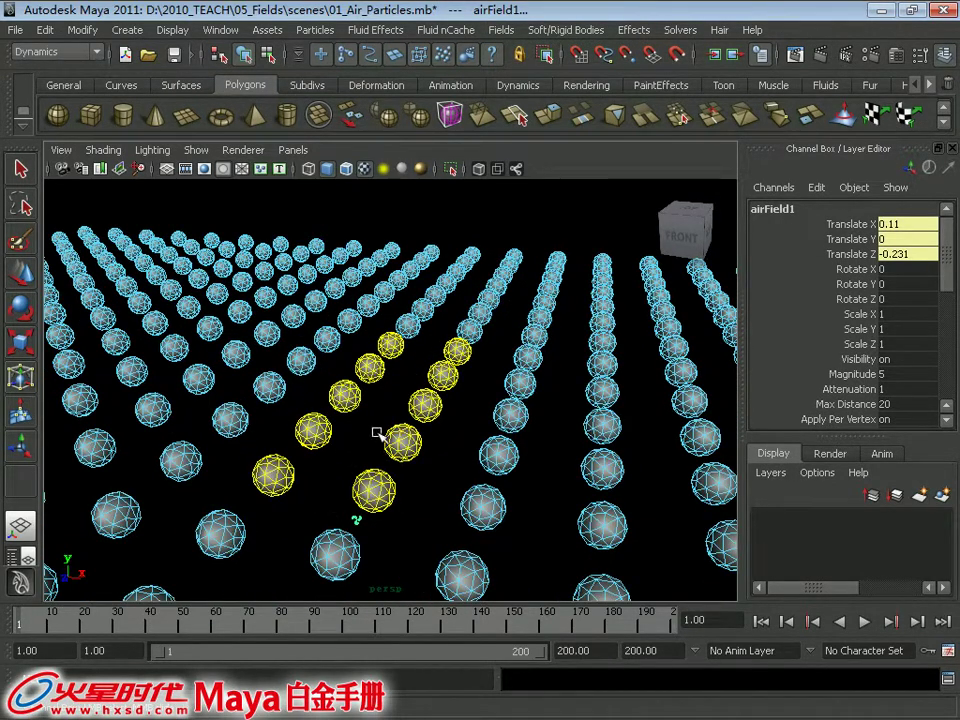
left_click(21, 560)
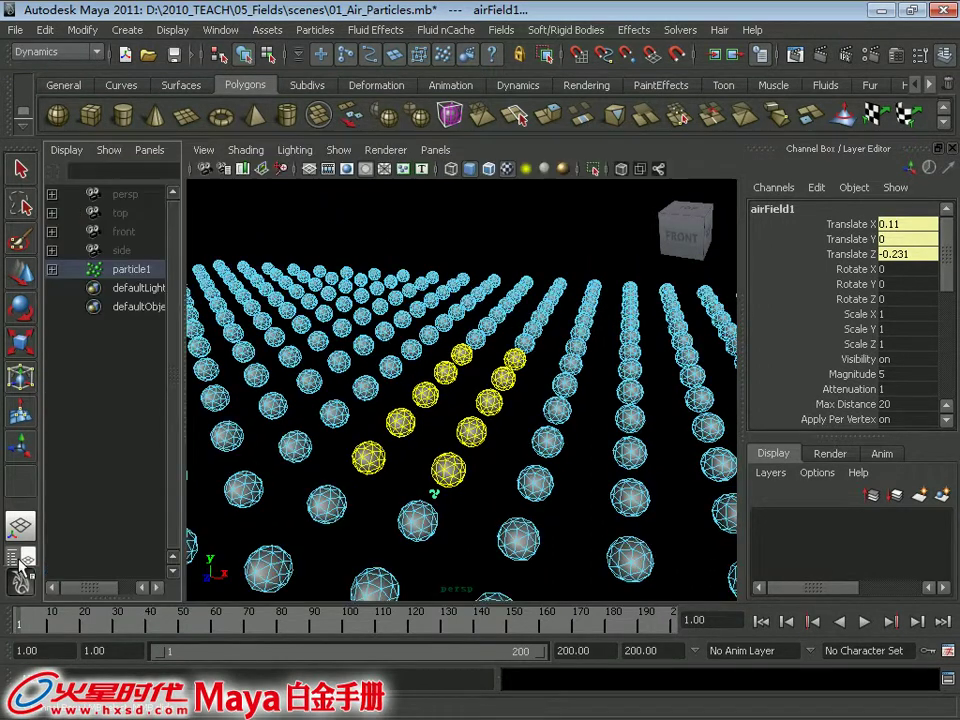
- Expand particle1 in the Outliner, return the particles to Object Mode, and select airField1
left_click(52, 270)
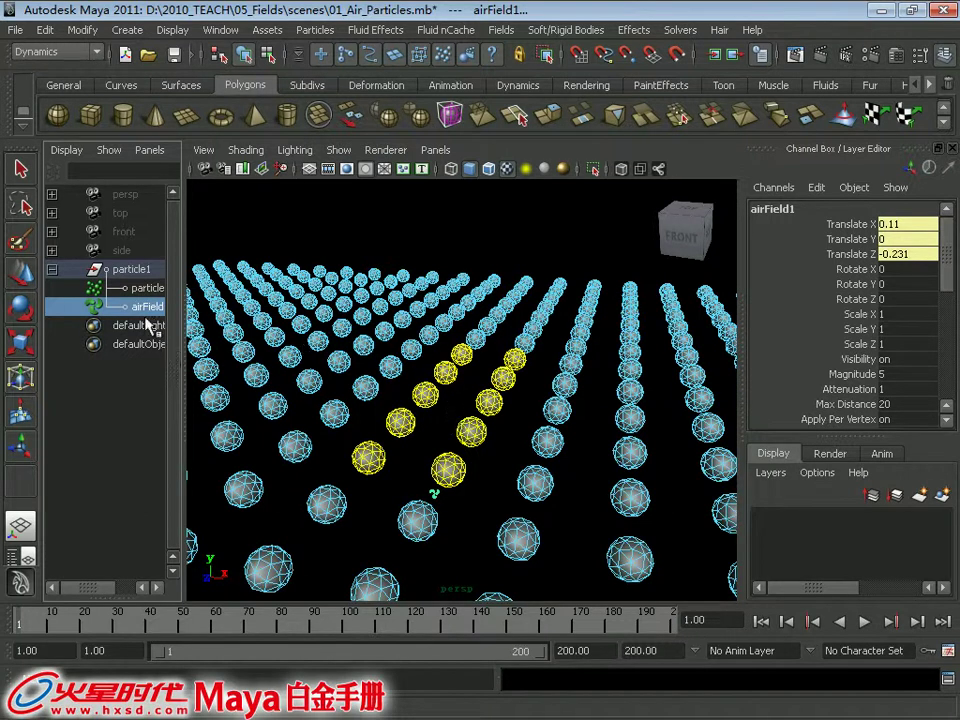
right_click_drag(457, 330, 510, 312)
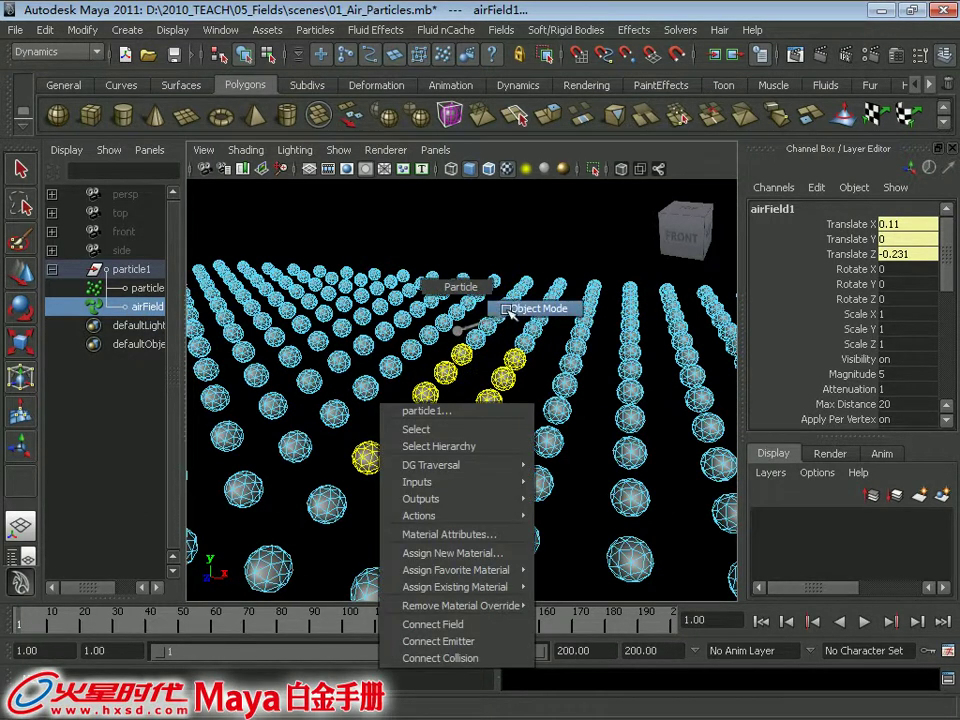
left_click(530, 320)
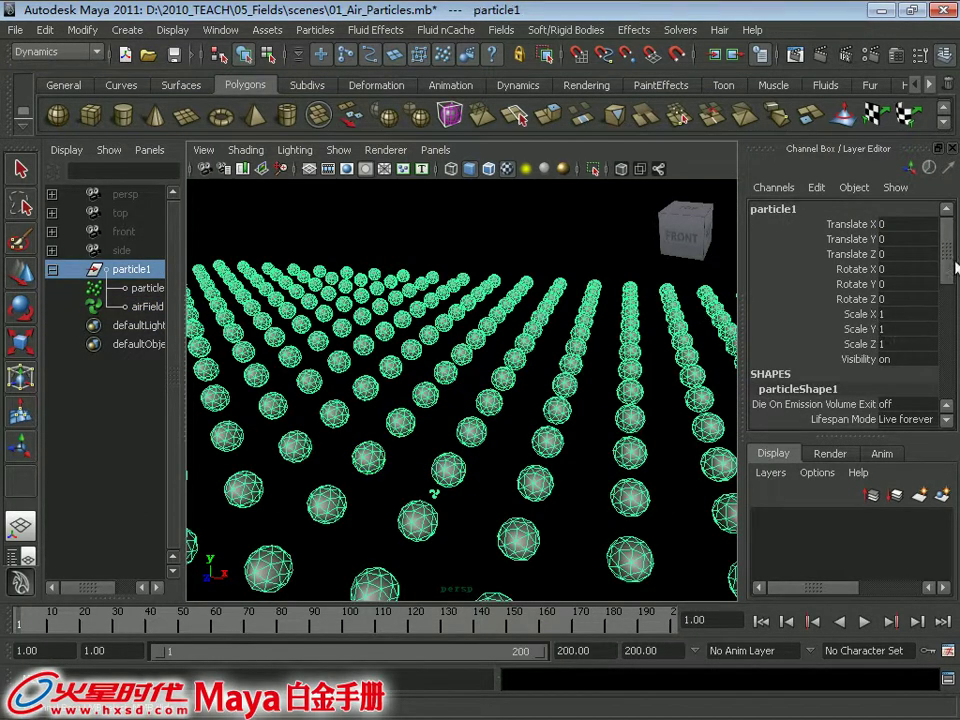
left_click(147, 306)
- Scroll the Channel Box and select the Apply Per Vertex attribute
left_click_drag(953, 262, 950, 308)
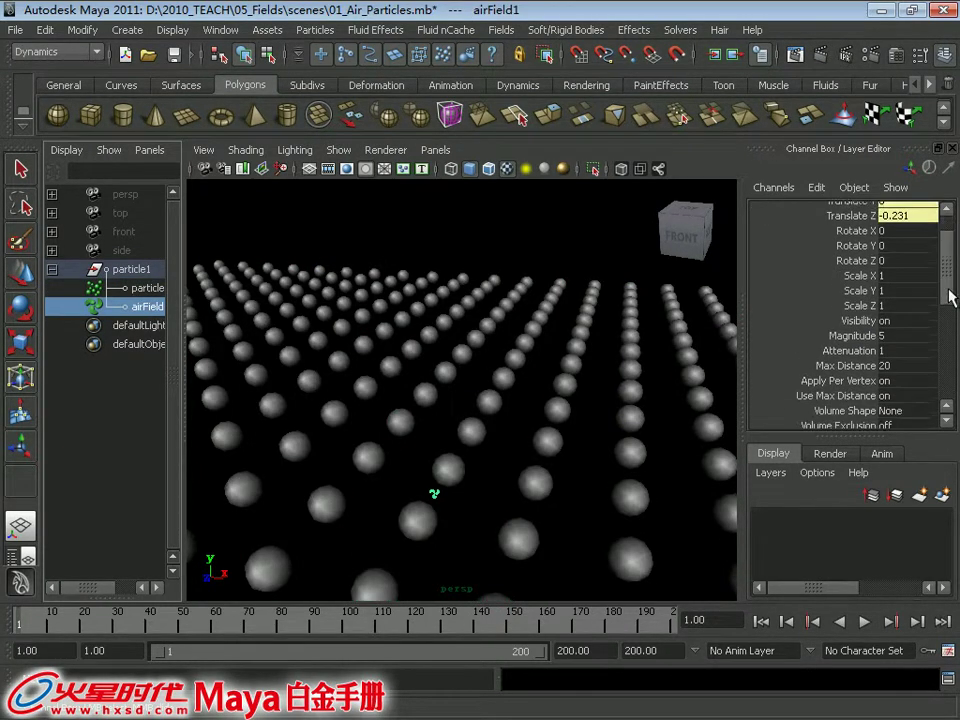
left_click_drag(953, 290, 949, 315)
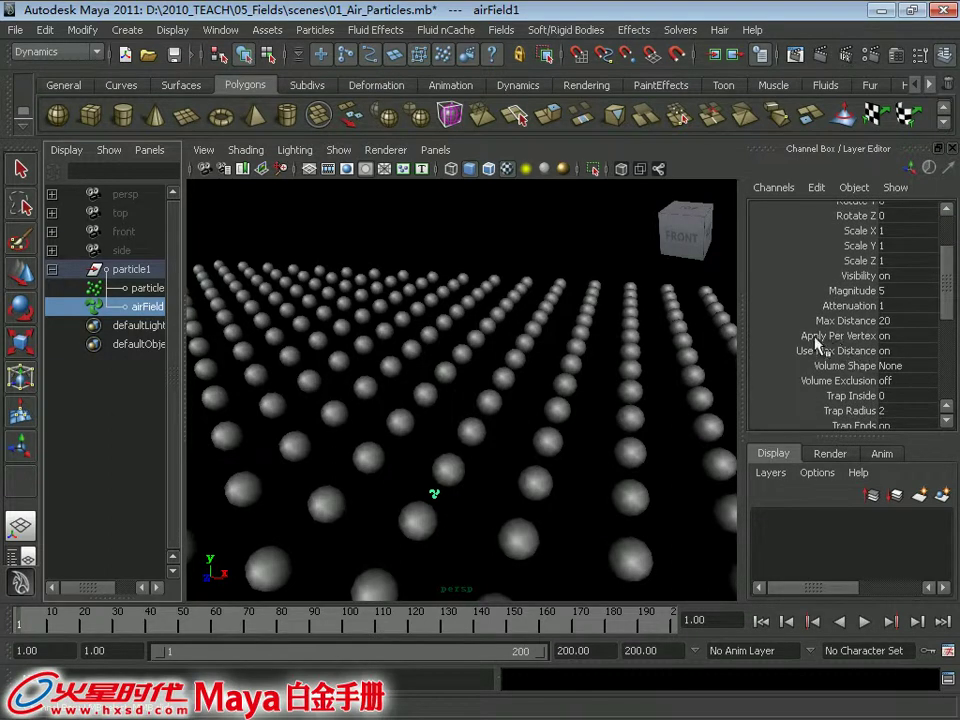
left_click(835, 337)
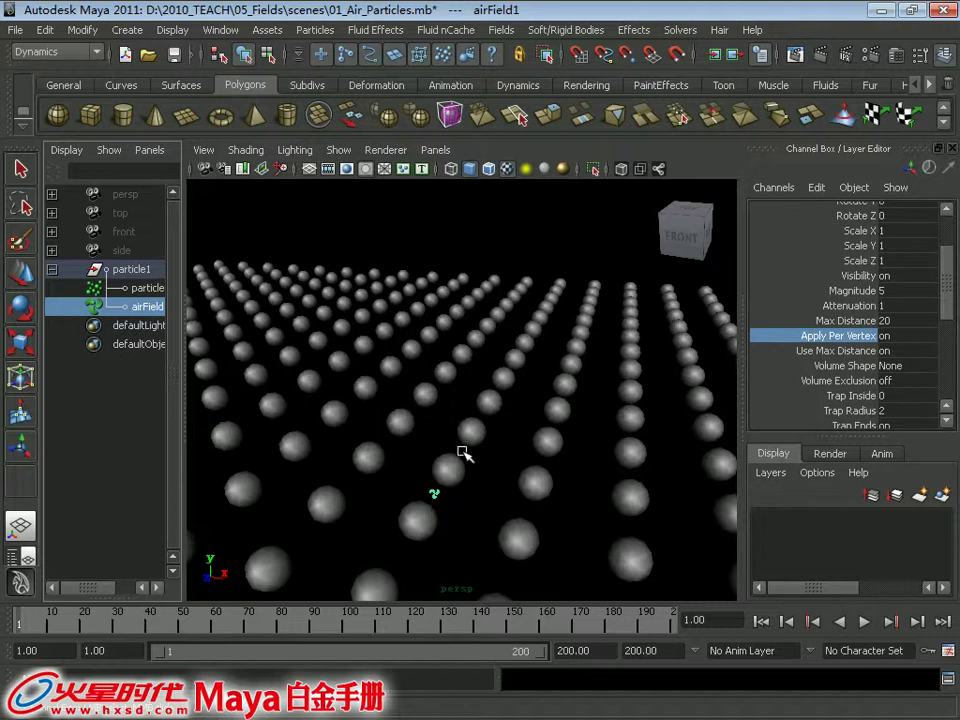
- Leave Apply Per Vertex unchanged, delete airField1, and select the particle grid
left_click(897, 335)
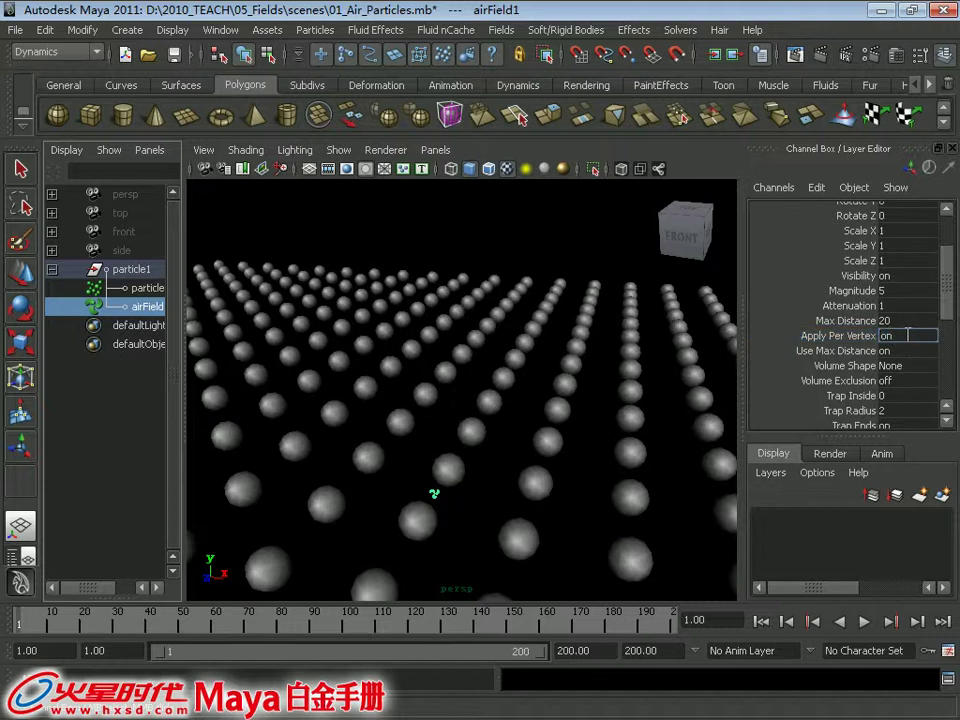
left_click(94, 420)
left_click(127, 308)
key("Delete")
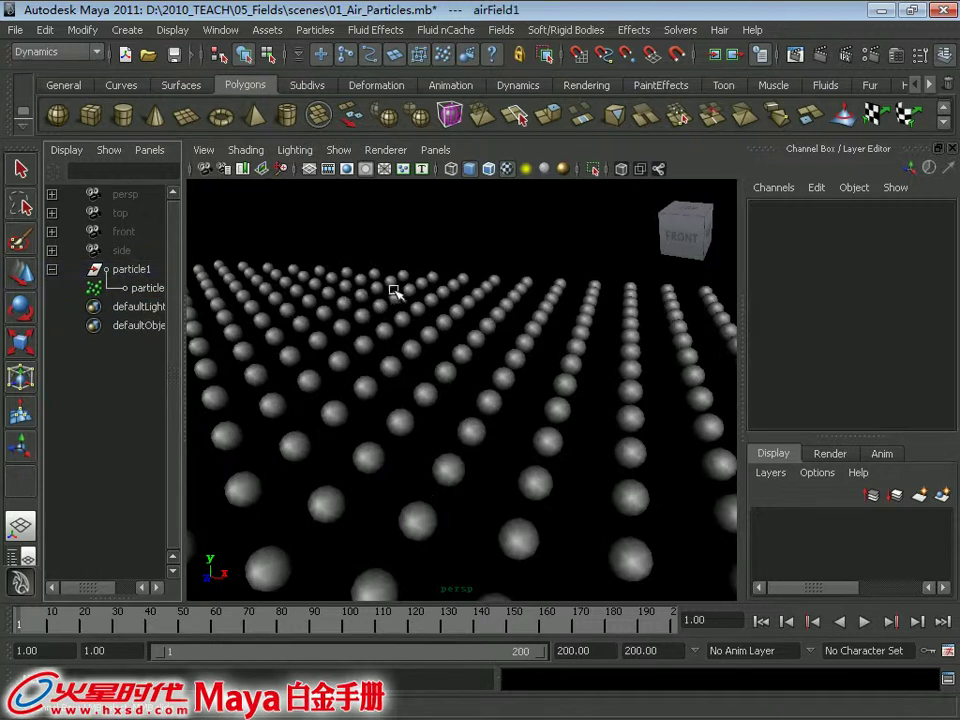
left_click(401, 375)
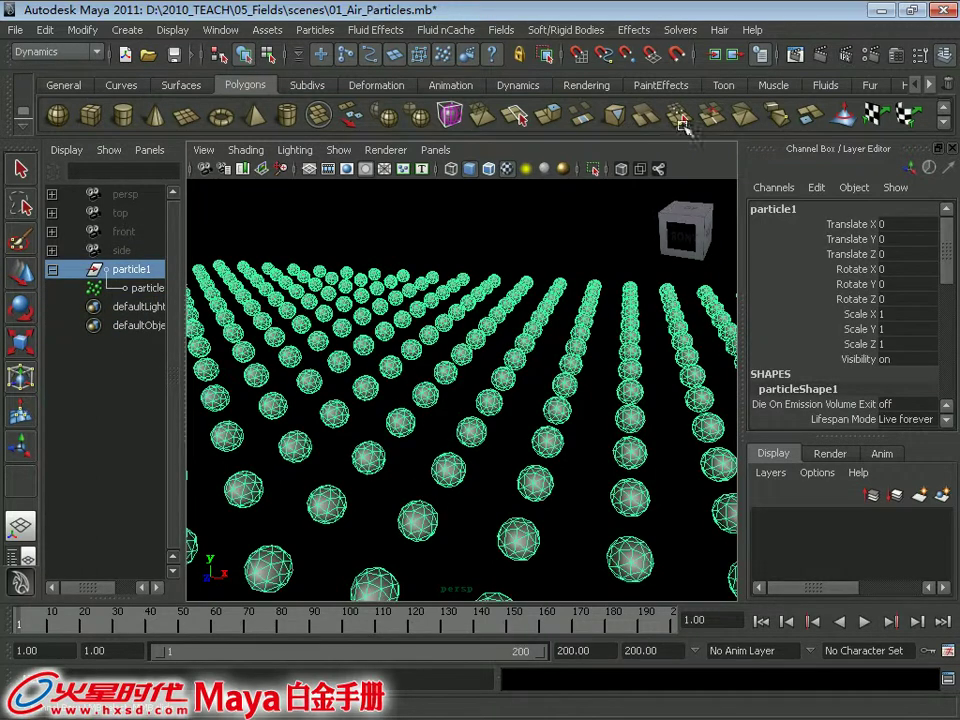
- Open the Fields > Air options and reset them to the defaults
left_click(462, 31)
left_click(659, 58)
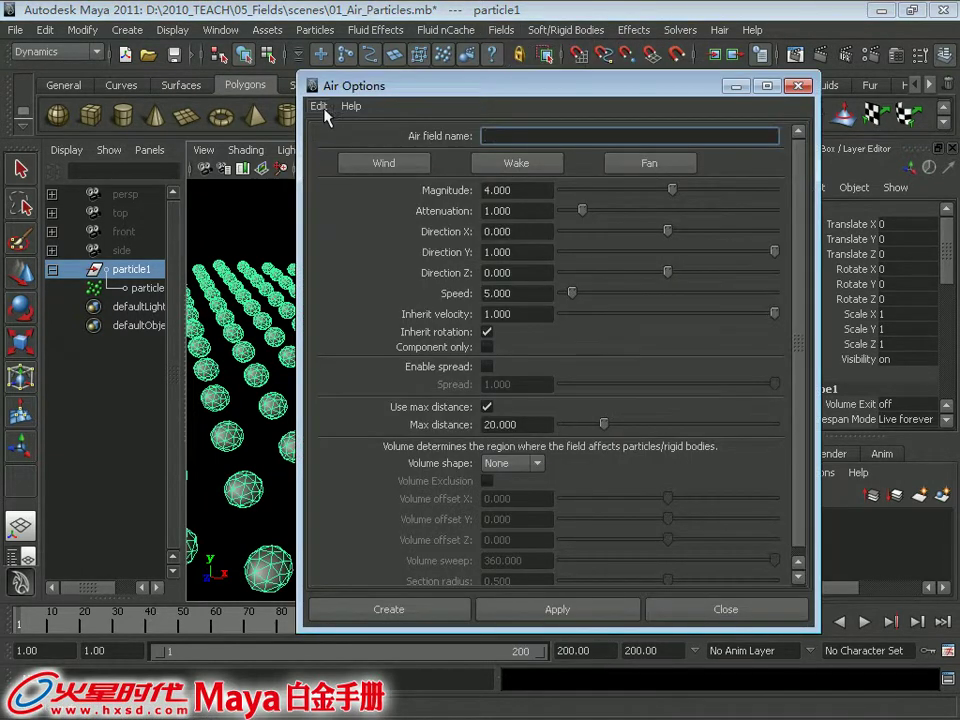
left_click(318, 106)
left_click(328, 146)
- Create a default air field with Magnitude 4 and turn Use Max Distance off
left_click(412, 612)
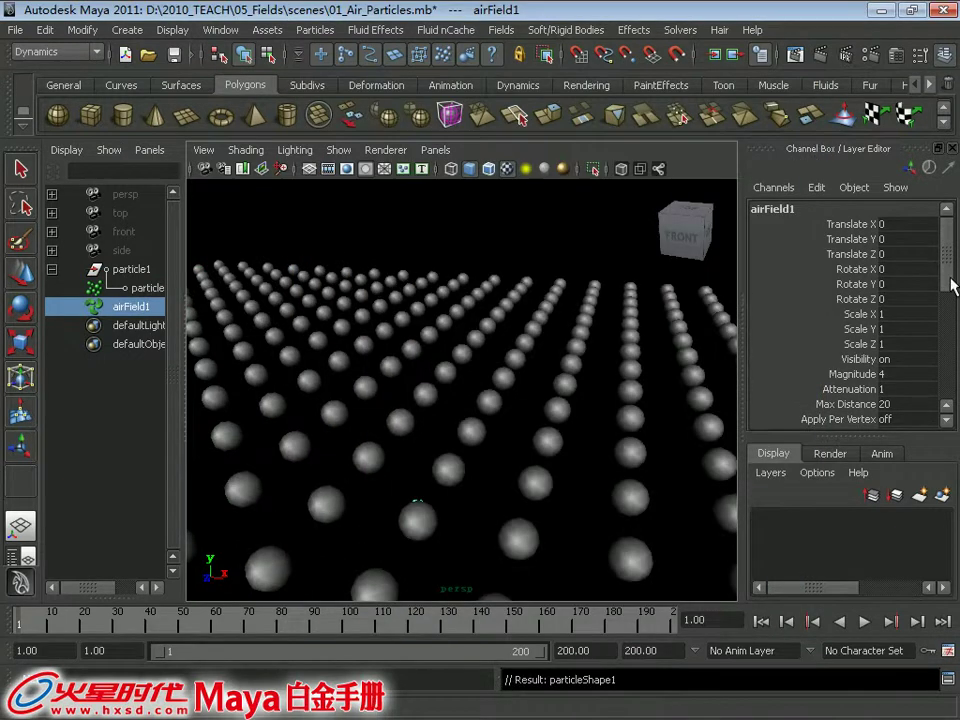
scroll(947, 290, "down", 2)
scroll(945, 315, "down", 3)
scroll(945, 315, "down", 1)
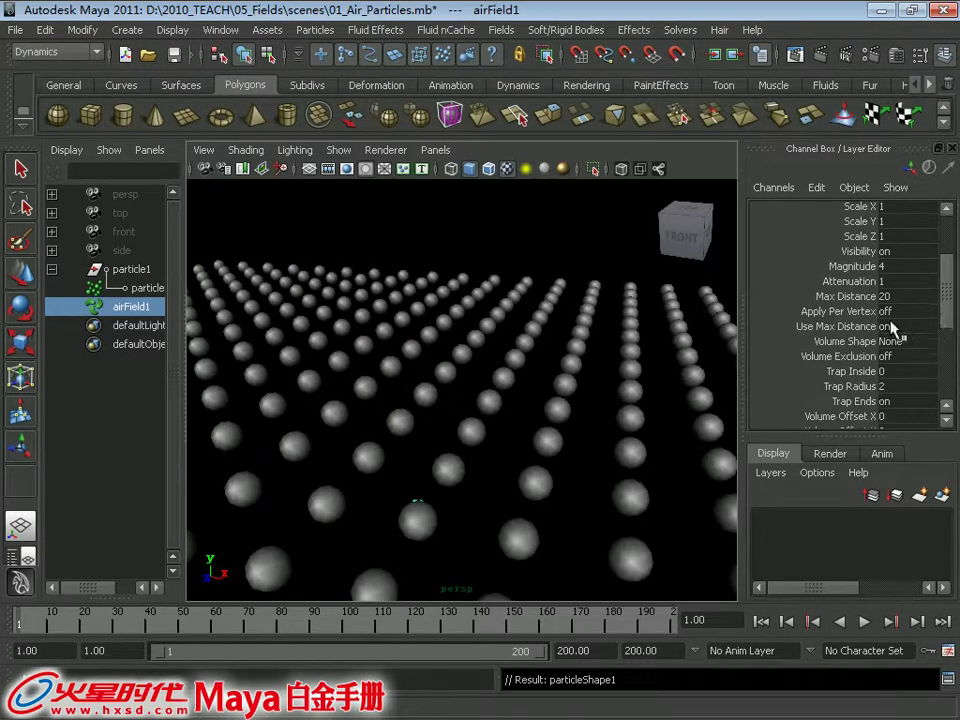
left_click(832, 328)
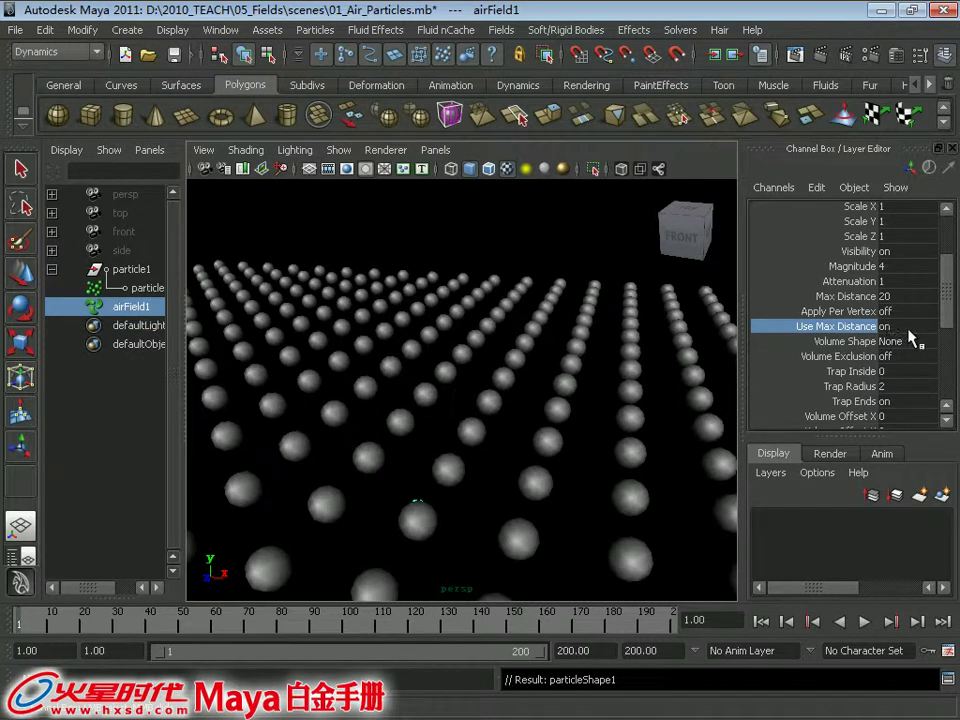
left_click_drag(505, 443, 405, 336, "alt")
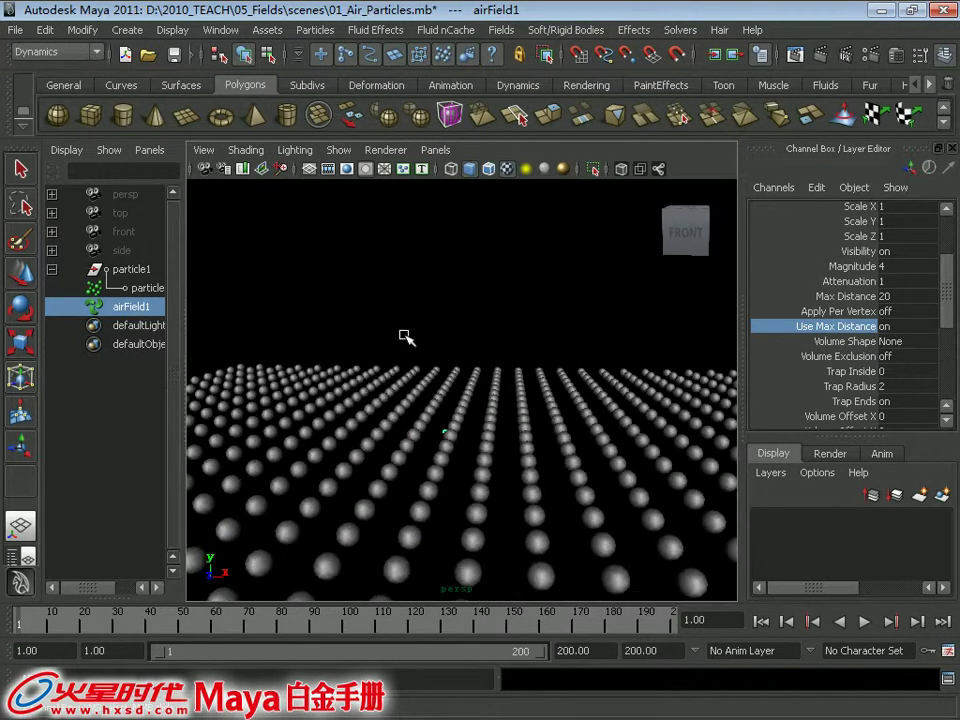
key("t")
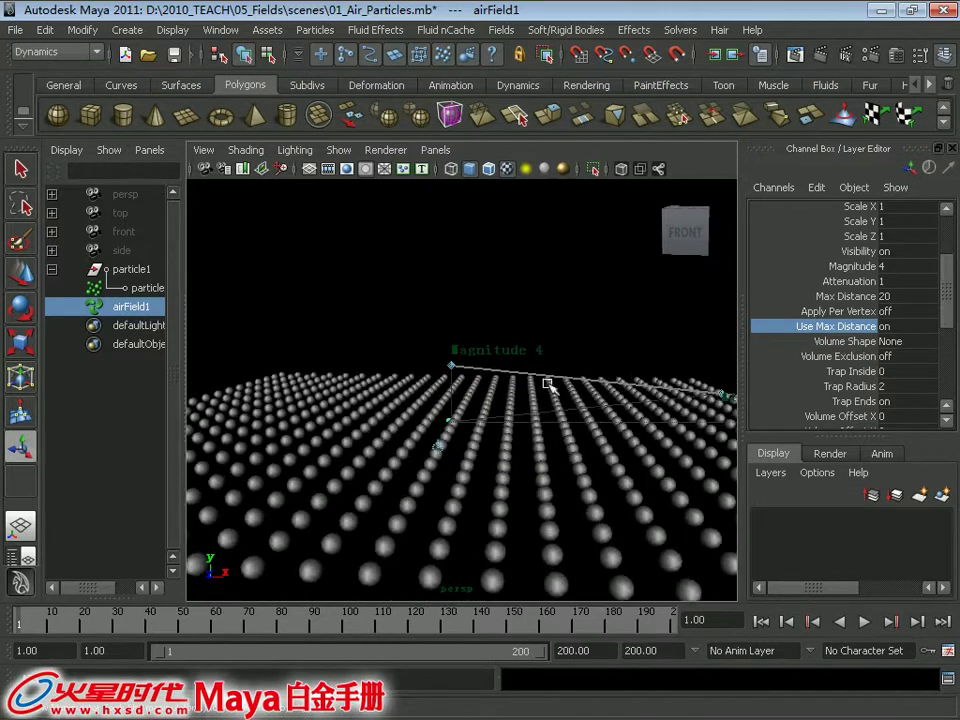
mouse_move(365, 333)
left_mouse_down("alt")
mouse_move(407, 321)
mouse_move(284, 294)
left_mouse_up("alt")
middle_click_drag(284, 294, 289, 293, "alt")
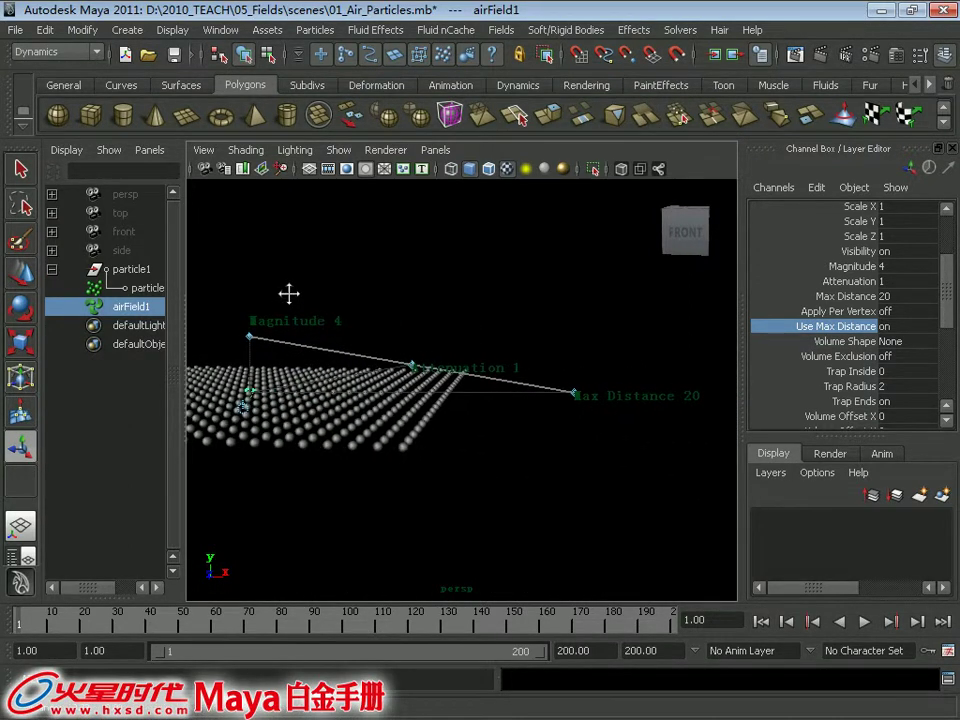
left_click(890, 326)
- Reselect the air field and raise it slightly above the particle grid, to about Translate Y 1
left_click_drag(552, 366, 541, 376, "alt")
left_click(489, 343)
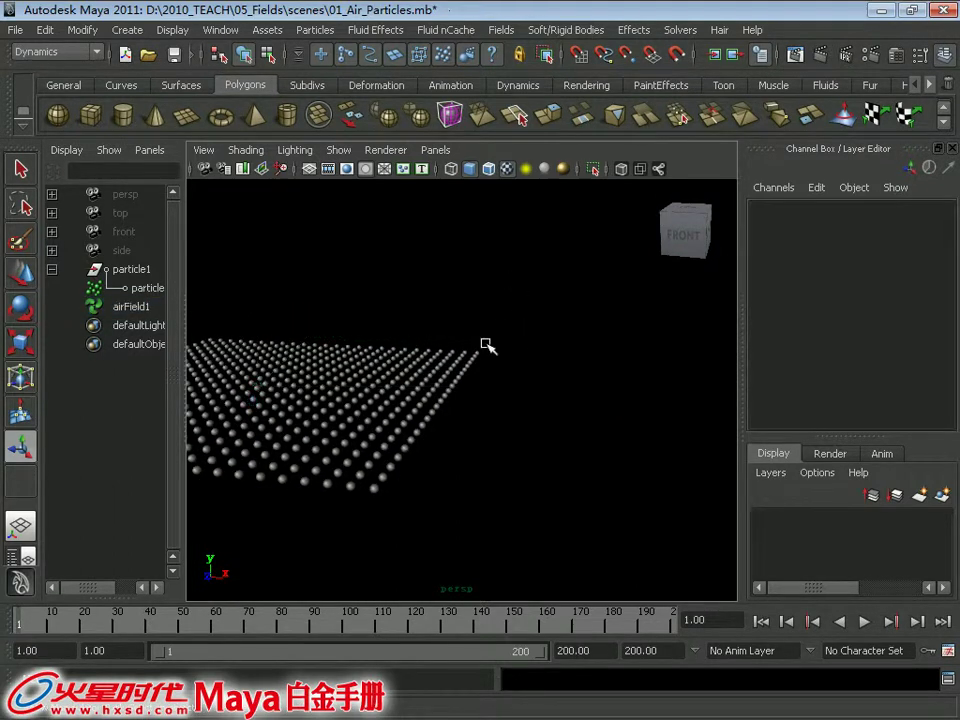
left_click_drag(489, 343, 501, 347, "alt")
mouse_move(501, 347)
right_mouse_down("alt")
mouse_move(489, 403)
mouse_move(497, 451)
right_mouse_up("alt")
mouse_move(497, 451)
left_mouse_down("alt")
mouse_move(493, 413)
mouse_move(531, 418)
mouse_move(435, 384)
left_mouse_up("alt")
right_click_drag(435, 384, 461, 424, "alt")
mouse_move(461, 424)
left_mouse_down("alt")
mouse_move(433, 343)
mouse_move(425, 369)
left_mouse_up("alt")
left_click_drag(340, 364, 371, 340)
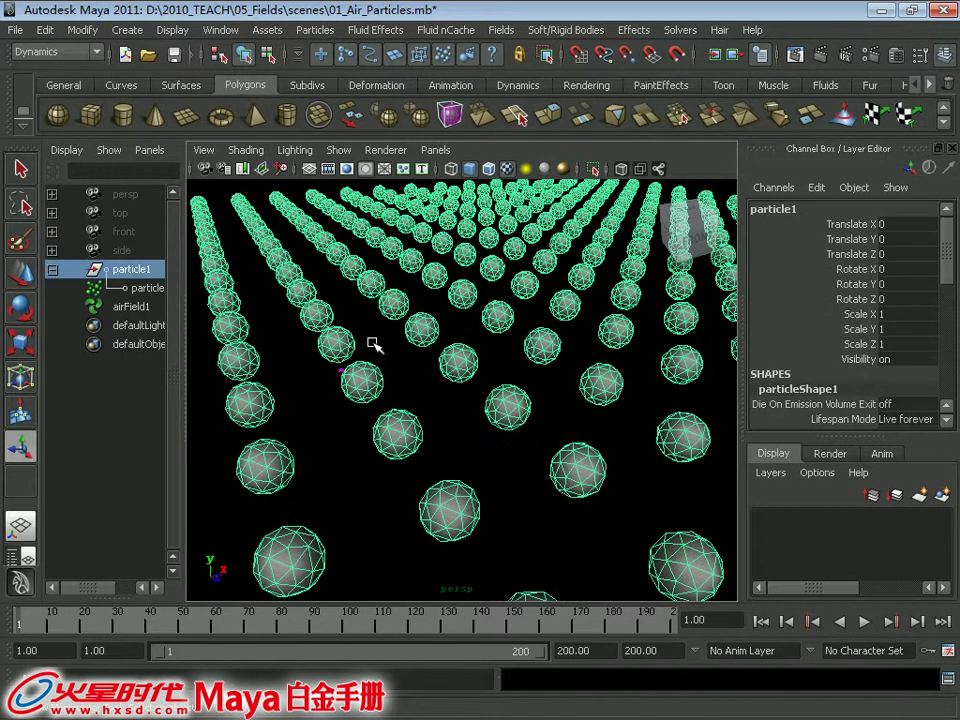
left_click_drag(285, 326, 375, 407)
mouse_move(521, 473)
left_mouse_down("alt")
mouse_move(425, 395)
mouse_move(546, 437)
mouse_move(388, 280)
mouse_move(377, 240)
mouse_move(530, 330)
left_mouse_up("alt")
key("w")
- Play the unlimited-distance airflow on the particles, then stop and rewind to frame 1
scroll(930, 325, "down", 5)
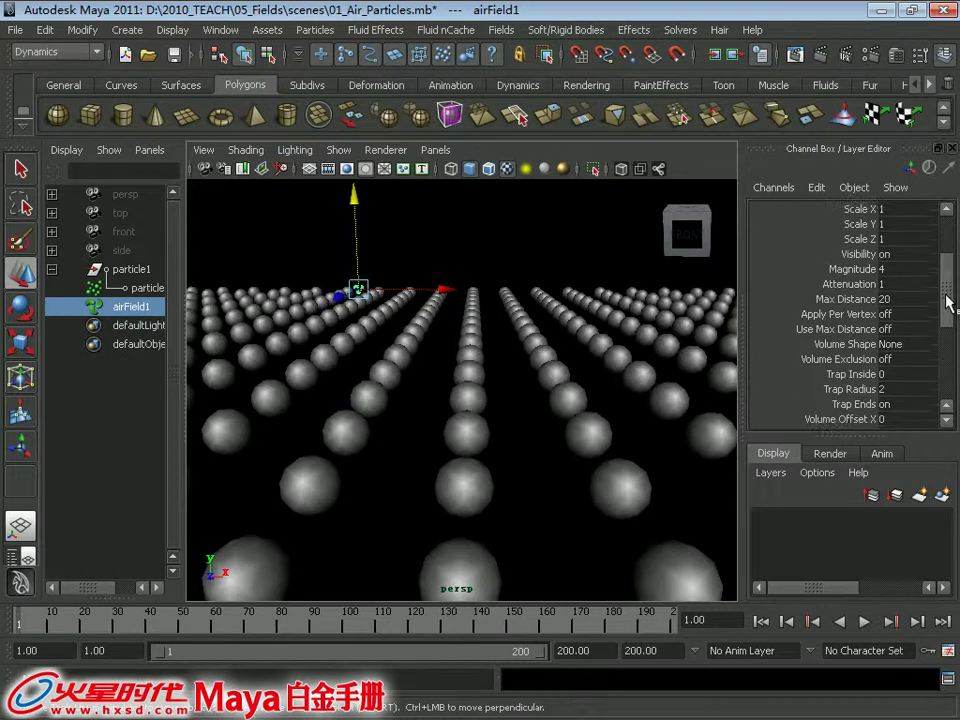
left_click(900, 324)
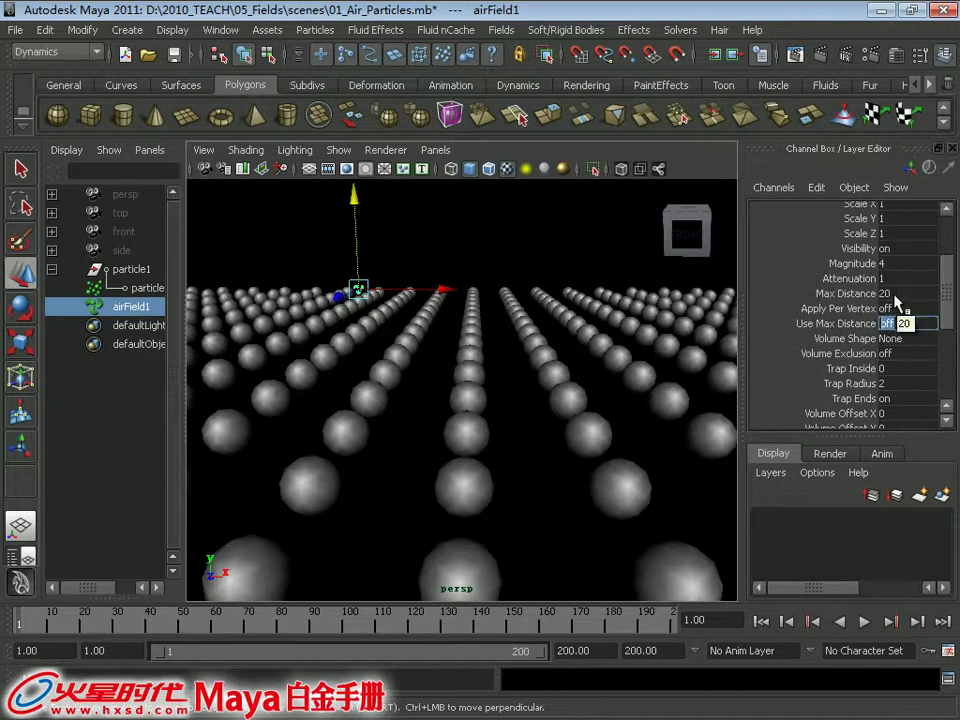
right_click_drag(407, 439, 377, 360, "alt")
left_click_drag(377, 360, 298, 364, "alt")
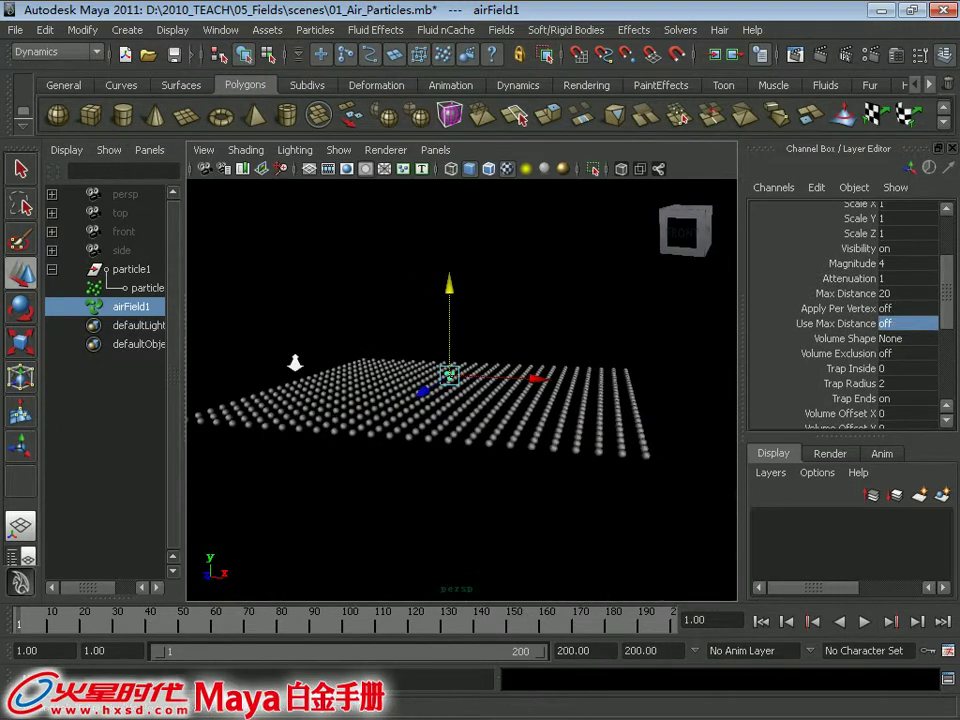
left_click(864, 621)
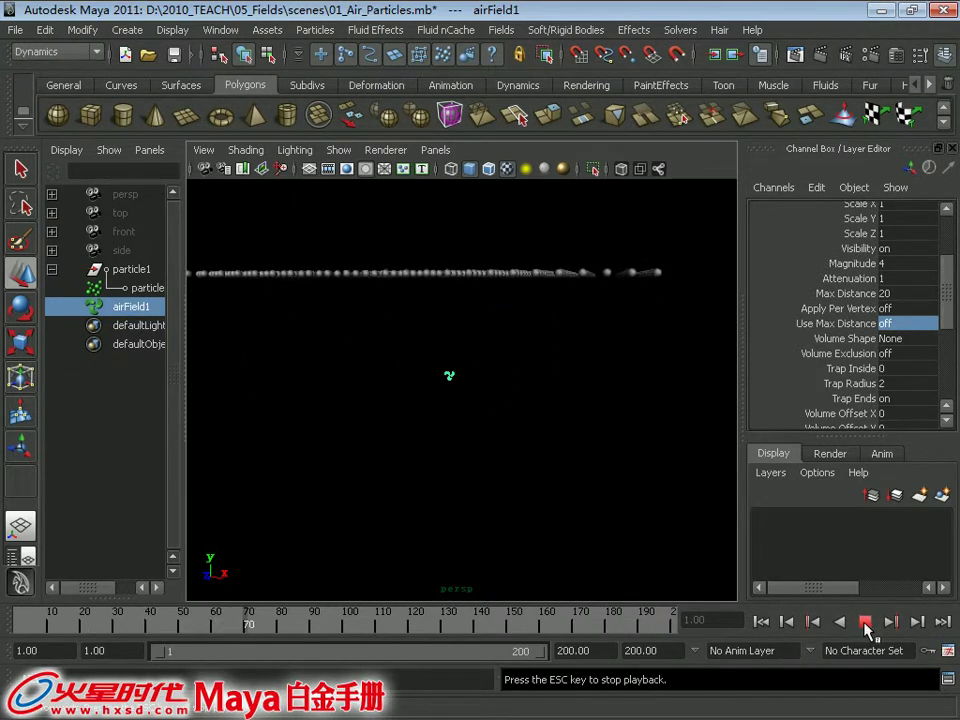
left_click(864, 621)
left_click(762, 622)
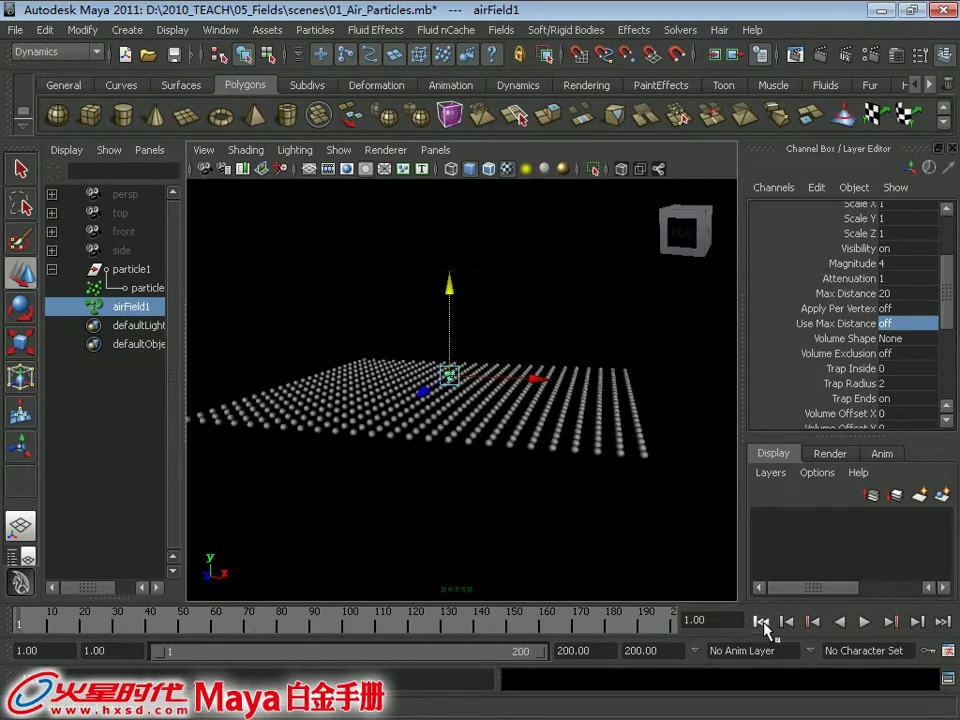
- Turn airField1's Use Max Distance back on
double_click(904, 326)
type("on")
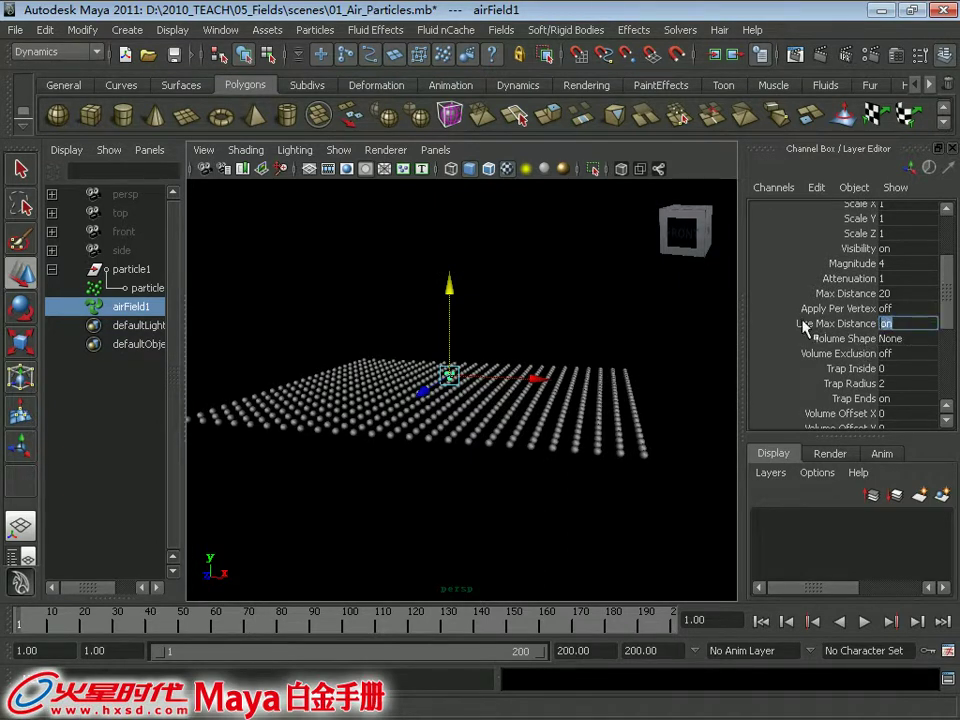
key("Return")
left_click_drag(439, 311, 440, 240, "alt")
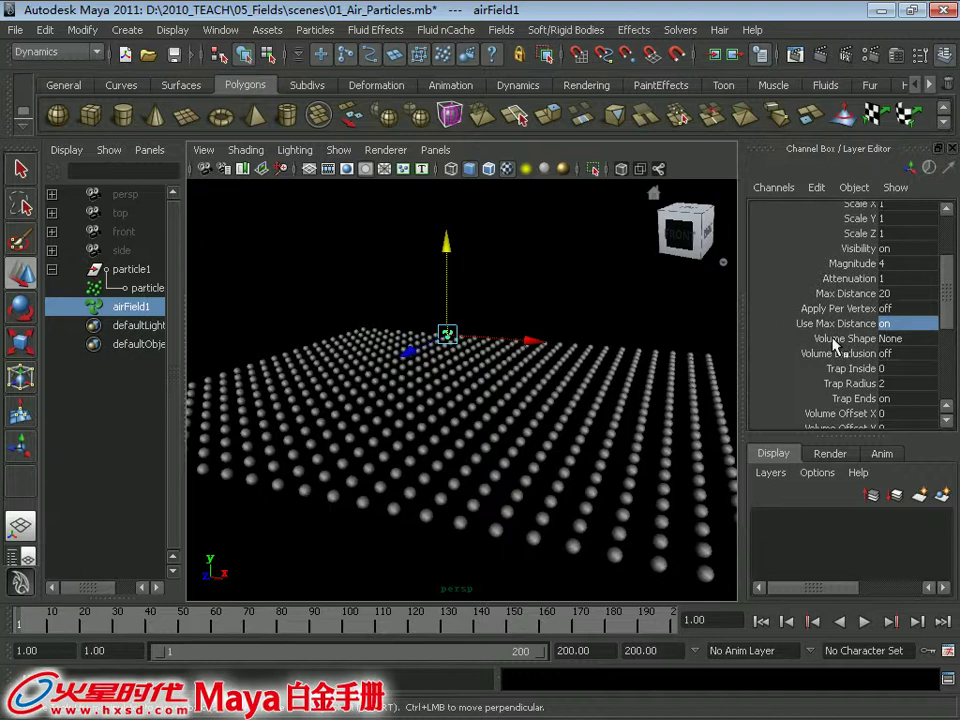
- Cycle airField1's Volume Shape through Cylinder, Cone, Torus and Curve, finishing on Cube
left_click(908, 343)
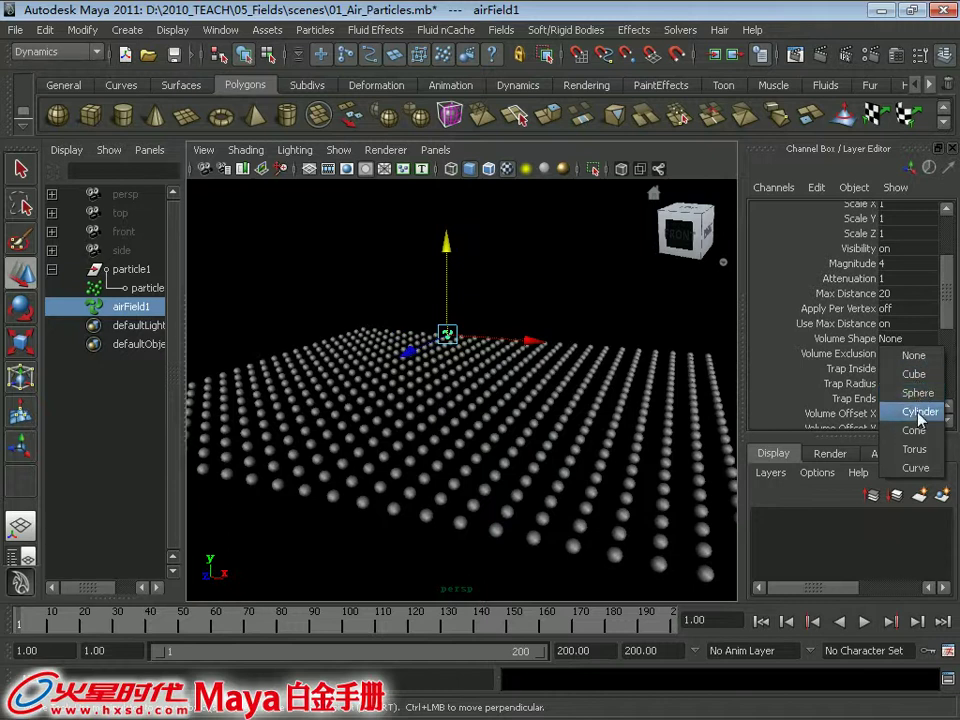
left_click(920, 412)
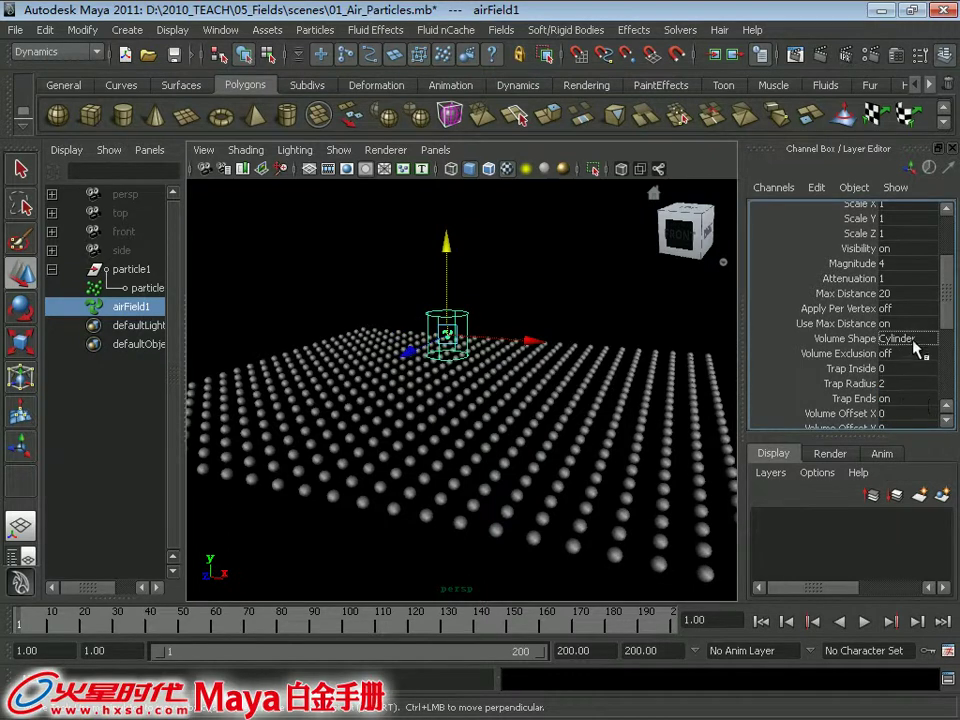
left_click(916, 345)
left_click(912, 430)
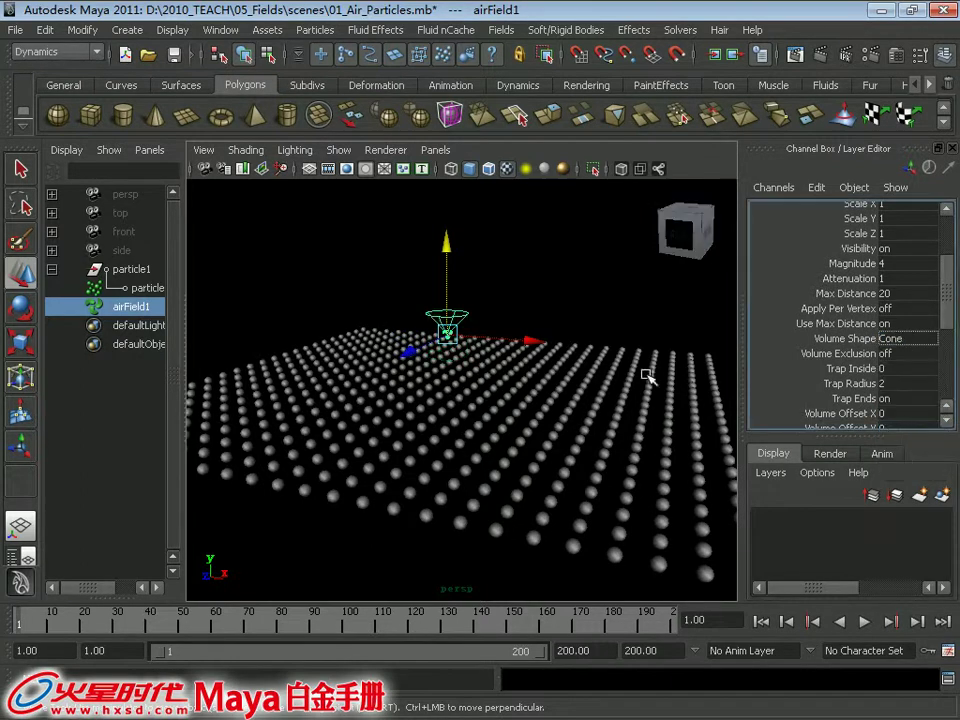
left_click(911, 341)
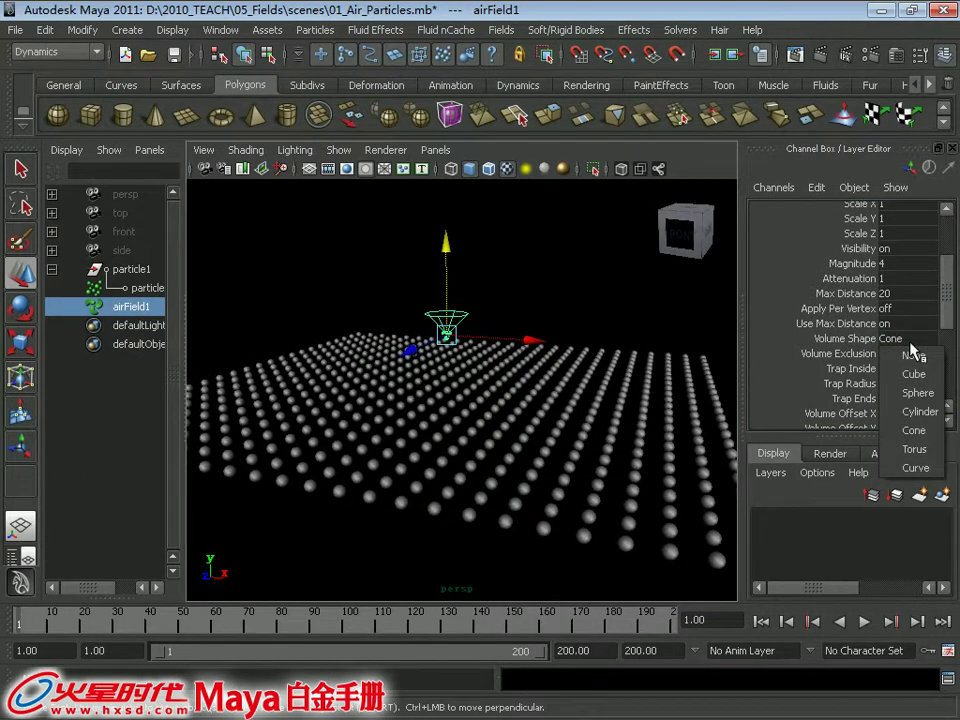
left_click(916, 449)
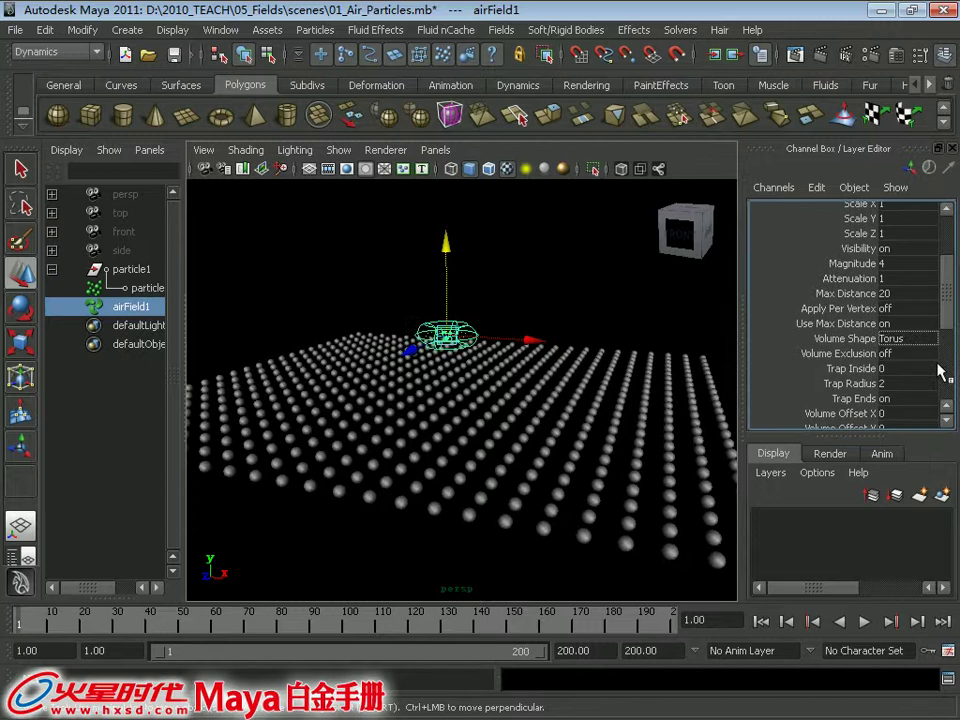
left_click(910, 339)
left_click(914, 468)
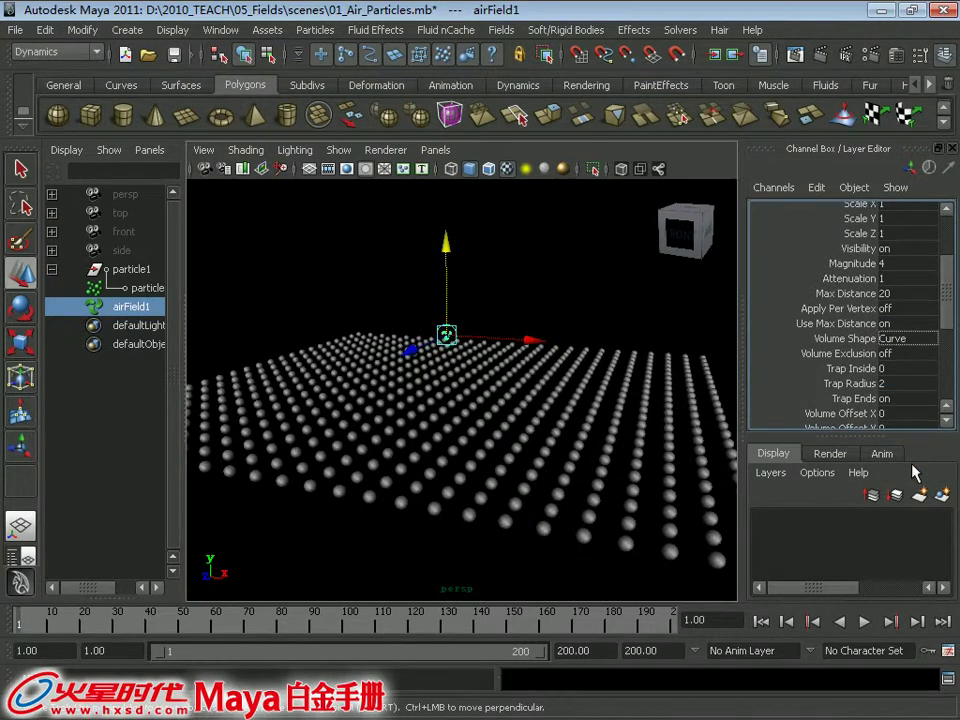
right_click_drag(320, 215, 476, 295, "alt")
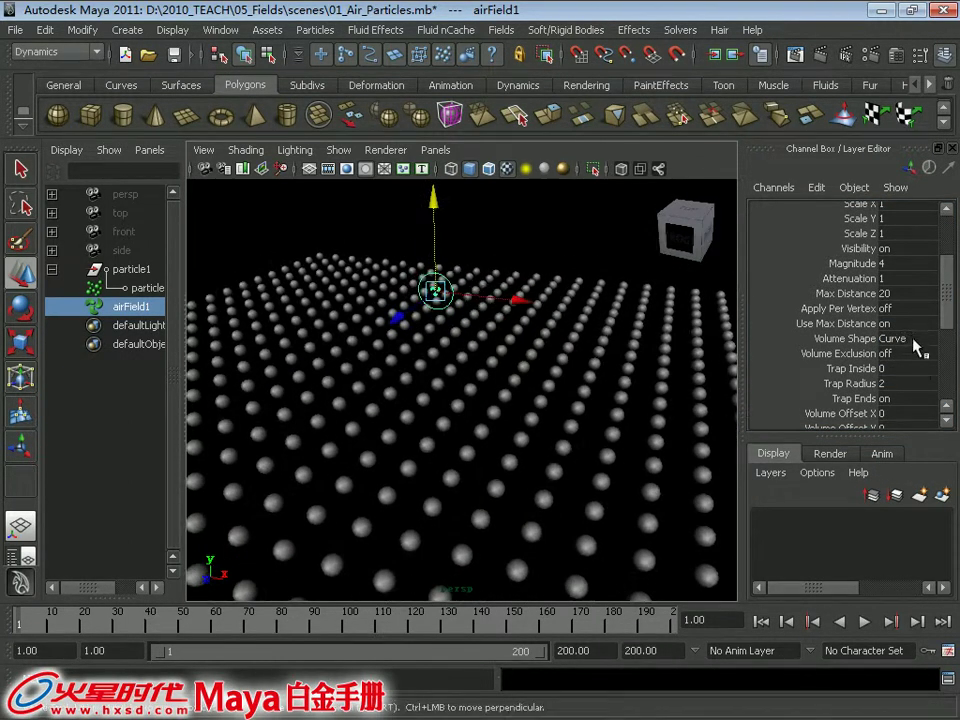
left_click(914, 340)
left_click(912, 378)
mouse_move(400, 290)
left_mouse_down("alt")
mouse_move(441, 318)
mouse_move(458, 316)
mouse_move(377, 253)
mouse_move(426, 291)
left_mouse_up("alt")
- Scale the cube volume uniformly to 2.961, undo a trial move, and show only the perspective view
key("r")
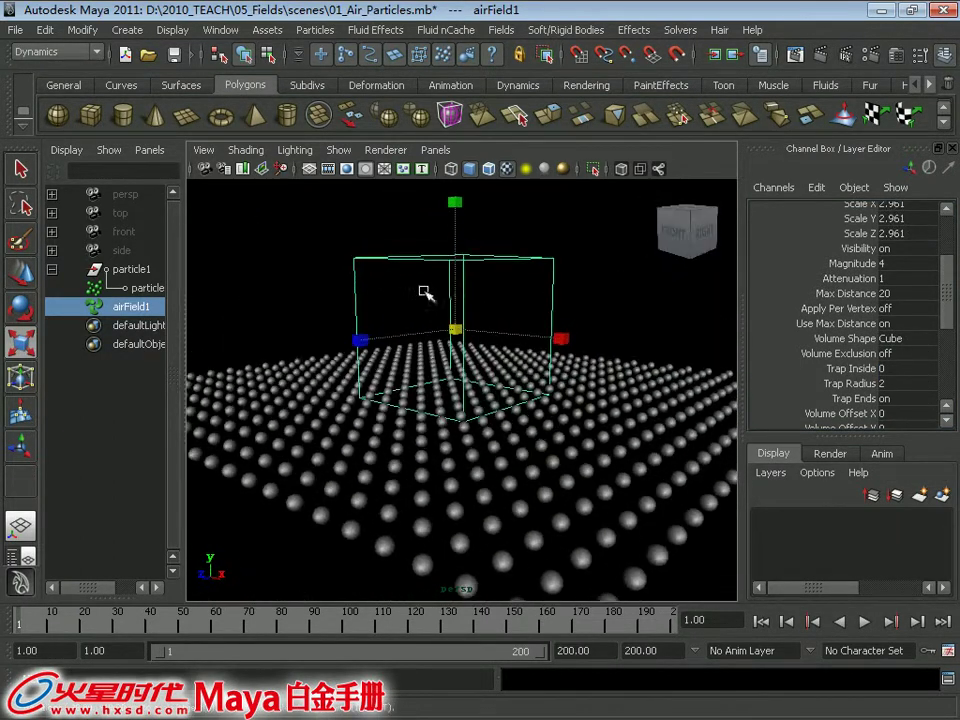
key("w")
mouse_move(462, 253)
left_mouse_down()
mouse_move(460, 272)
mouse_move(525, 372)
mouse_move(446, 379)
left_mouse_up()
key("ctrl+z")
mouse_move(516, 377)
left_mouse_down("alt")
mouse_move(480, 333)
mouse_move(428, 338)
left_mouse_up("alt")
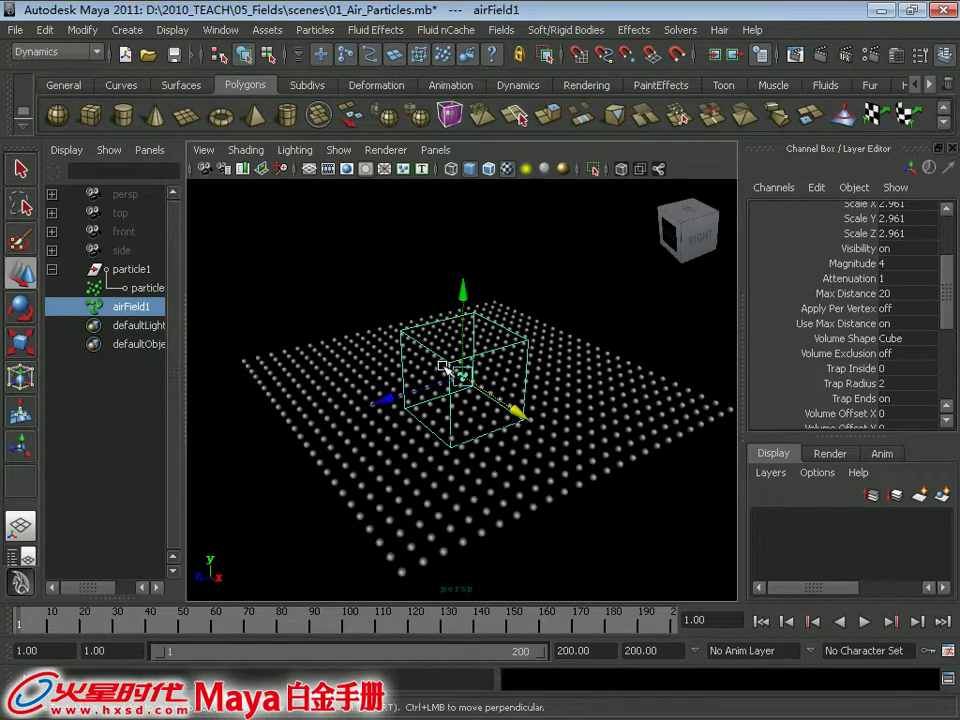
left_click(24, 522)
mouse_move(572, 369)
left_mouse_down("alt")
mouse_move(420, 386)
mouse_move(551, 381)
mouse_move(532, 374)
mouse_move(519, 407)
mouse_move(497, 381)
mouse_move(462, 386)
left_mouse_up("alt")
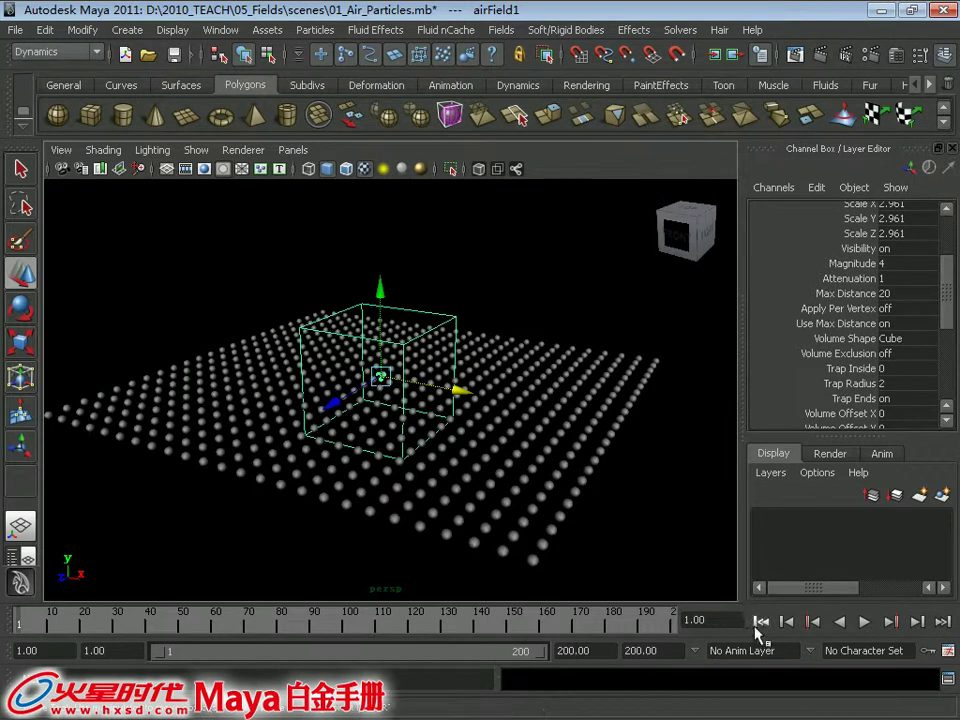
- Briefly play the cube-volume simulation and return to frame 1
left_click(864, 622)
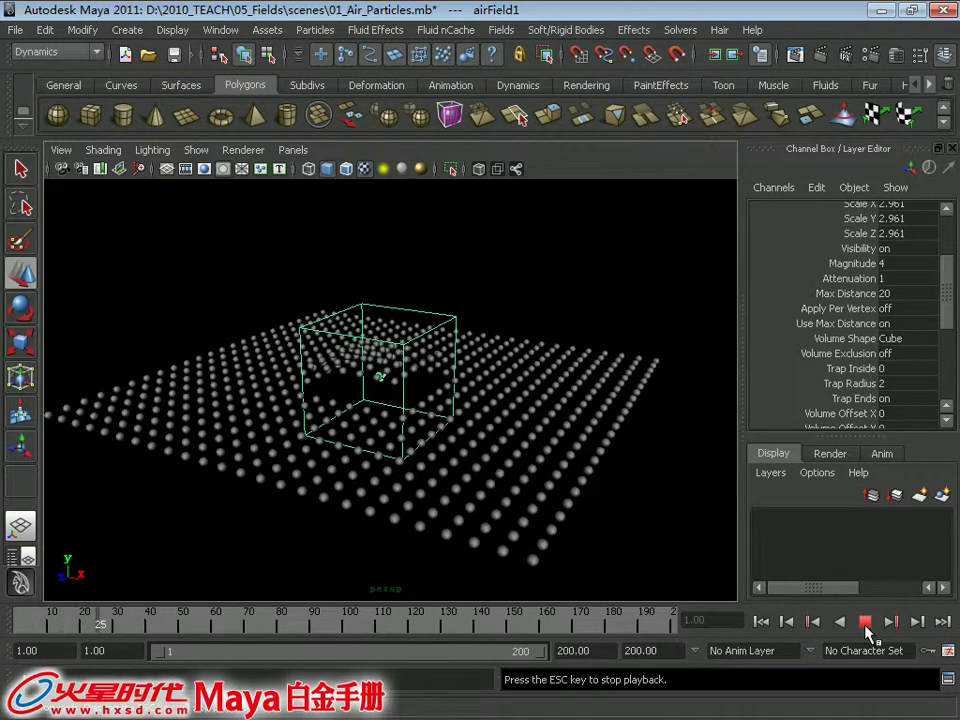
key("Escape")
key("alt+shift+v")
mouse_move(549, 539)
right_mouse_down("alt")
mouse_move(497, 505)
mouse_move(431, 439)
mouse_move(366, 302)
right_mouse_up("alt")
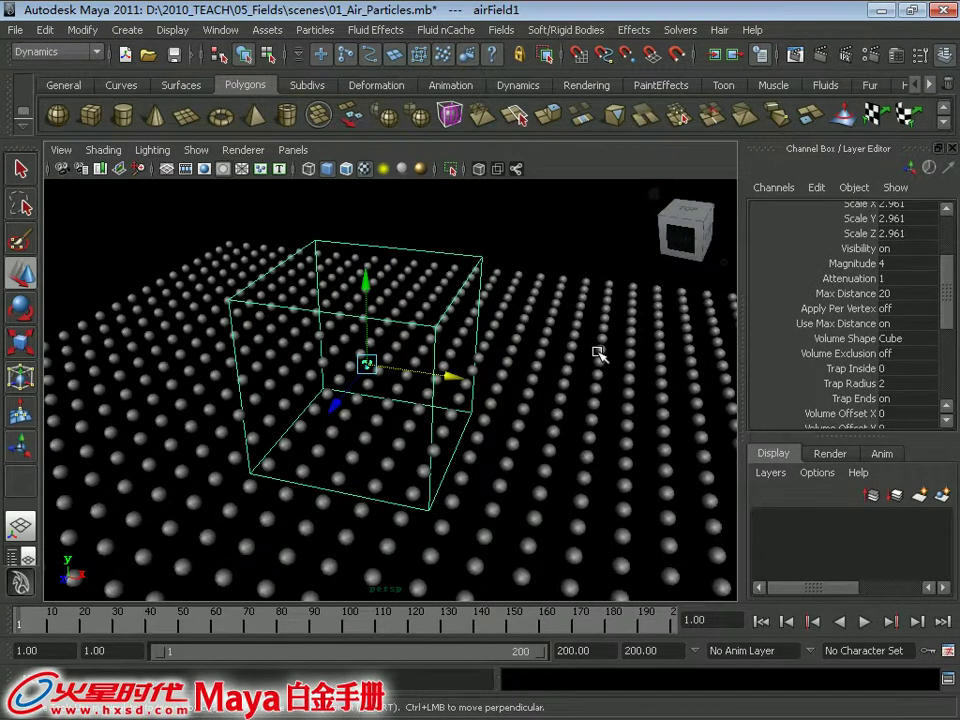
- Switch the Volume Shape to Sphere, test-play it, and rewind to frame 1
left_click(904, 338)
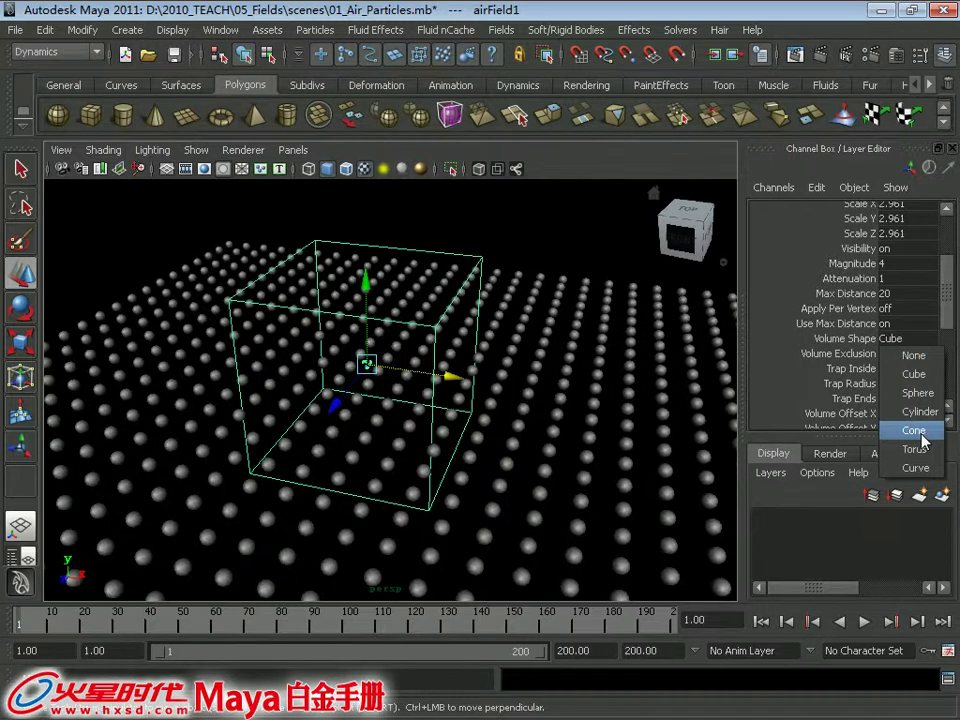
left_click(916, 393)
mouse_move(461, 381)
right_mouse_down("alt")
mouse_move(467, 411)
mouse_move(805, 648)
right_mouse_up("alt")
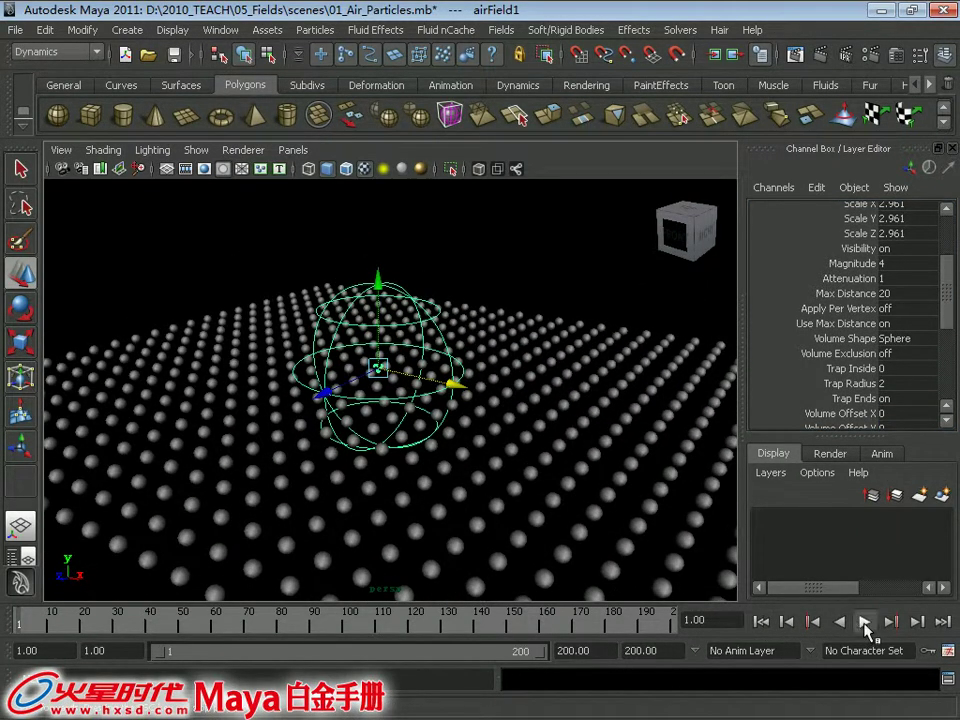
left_click(865, 622)
left_click(866, 622)
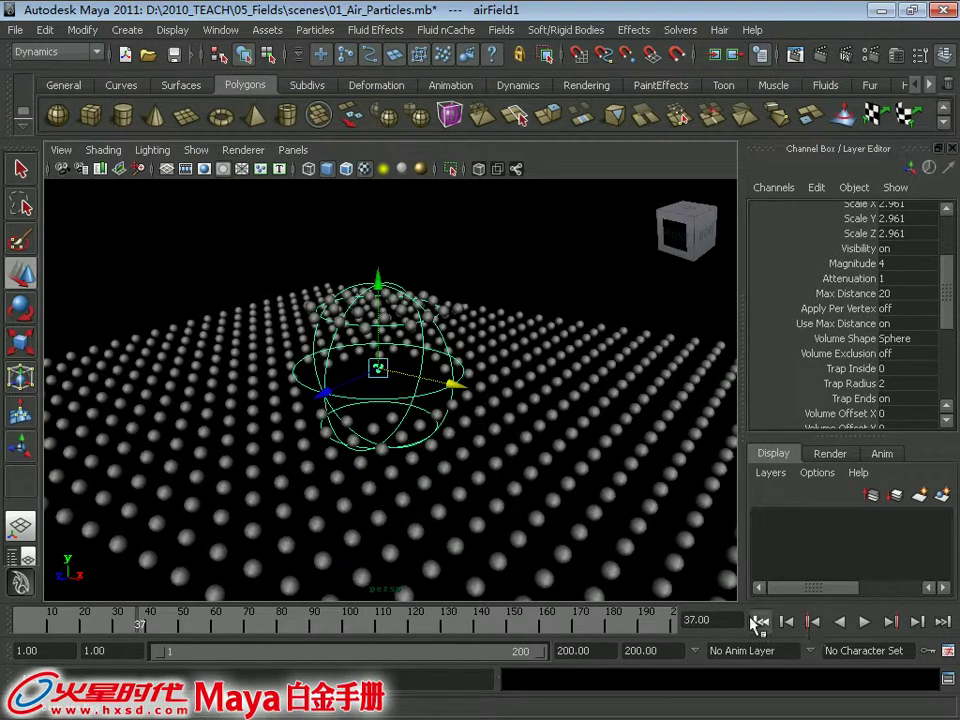
left_click(813, 621)
mouse_move(471, 379)
left_mouse_down("alt")
mouse_move(567, 407)
mouse_move(182, 385)
mouse_move(325, 325)
mouse_move(315, 373)
left_mouse_up("alt")
- Key the air field at frame 1, then at frame 100 after moving it along X past the grid
key("s")
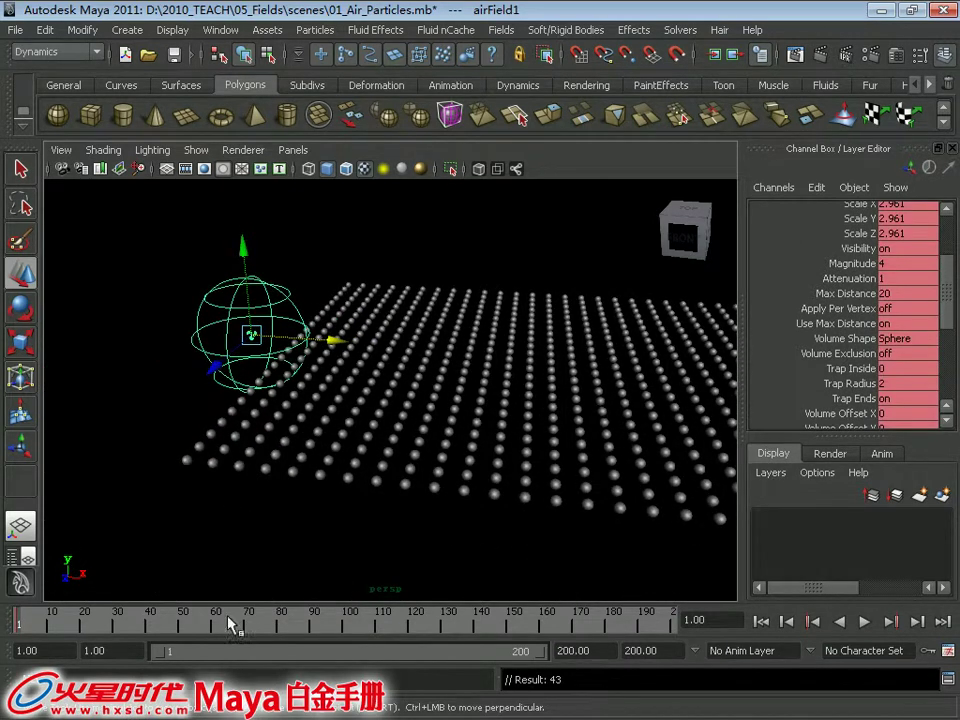
left_click(349, 630)
right_click_drag(390, 370, 360, 380, "alt")
left_click_drag(390, 370, 414, 377, "alt")
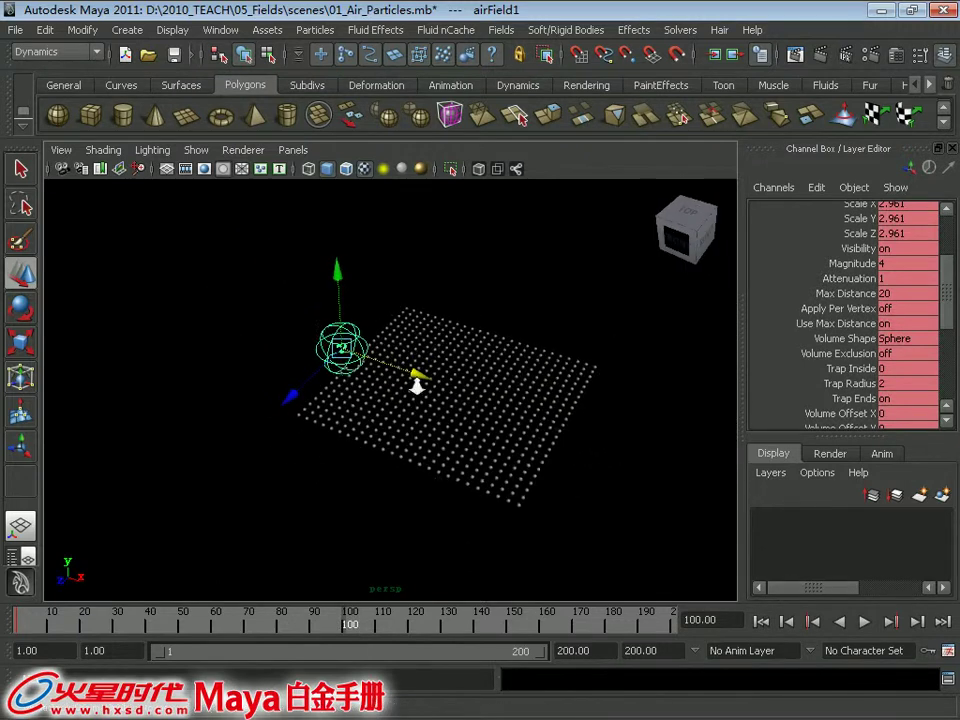
right_click_drag(414, 377, 403, 372, "alt")
mouse_move(403, 372)
left_mouse_down()
mouse_move(718, 420)
mouse_move(778, 506)
left_mouse_up()
key("s")
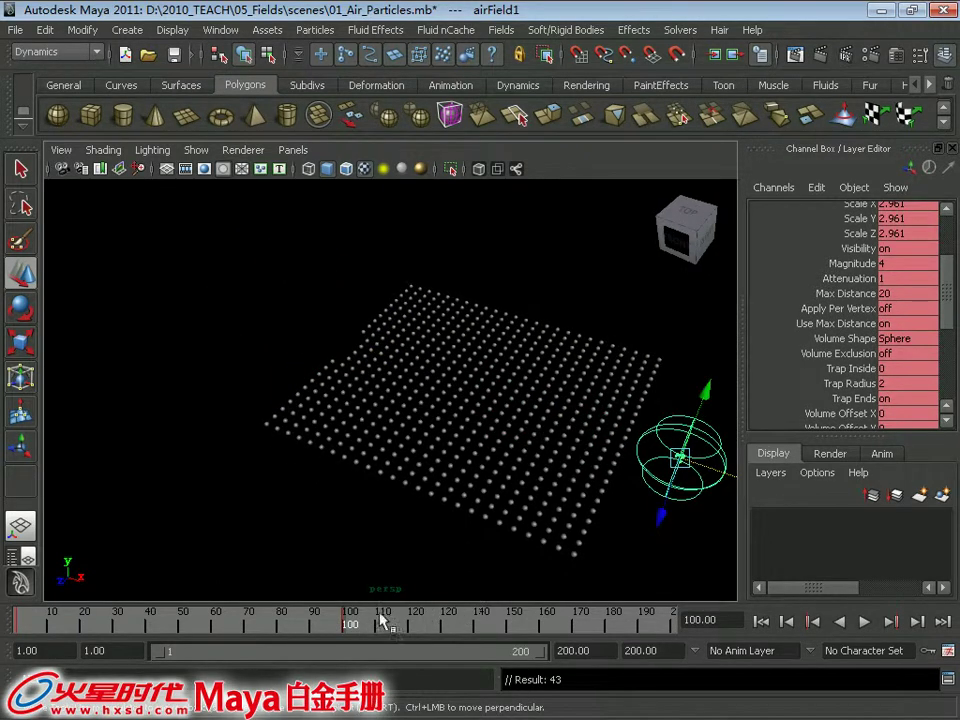
- Play back the field sweeping across the particles and rewind to frame 1
key("alt+v")
key("alt+shift+v")
mouse_move(400, 330)
left_mouse_down("alt")
mouse_move(439, 360)
mouse_move(439, 435)
mouse_move(430, 430)
left_mouse_up("alt")
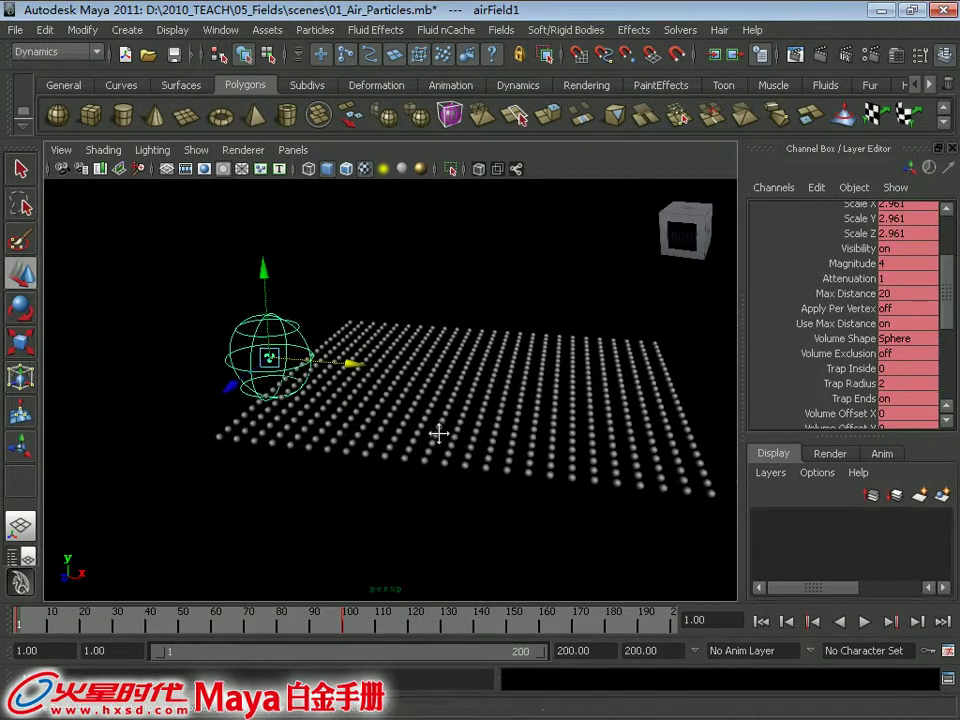
left_click(865, 621)
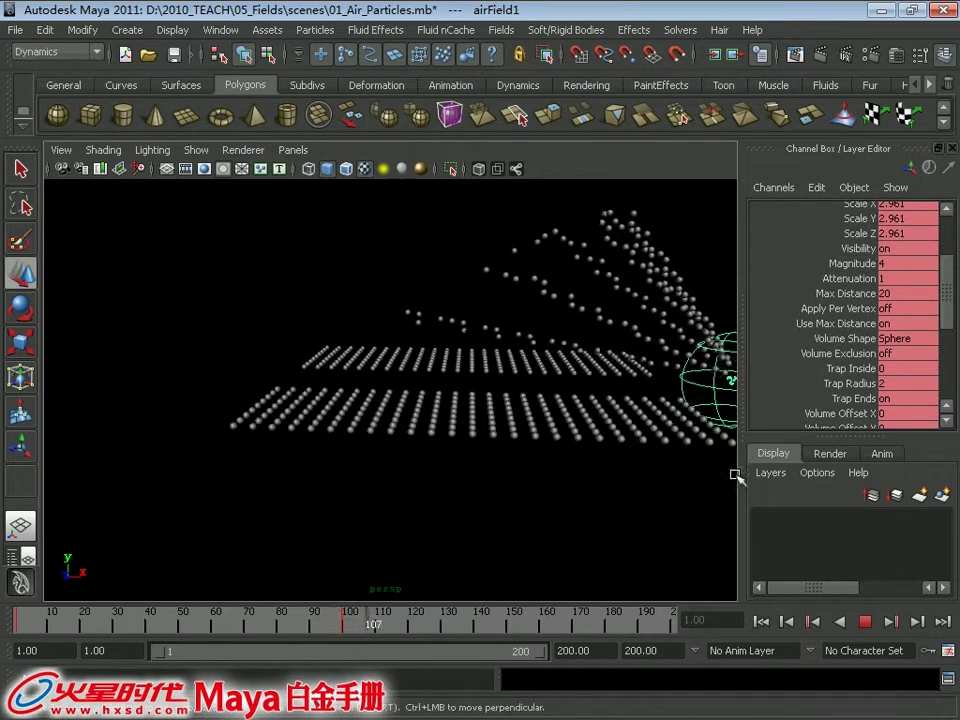
left_click(865, 621)
left_click(761, 621)
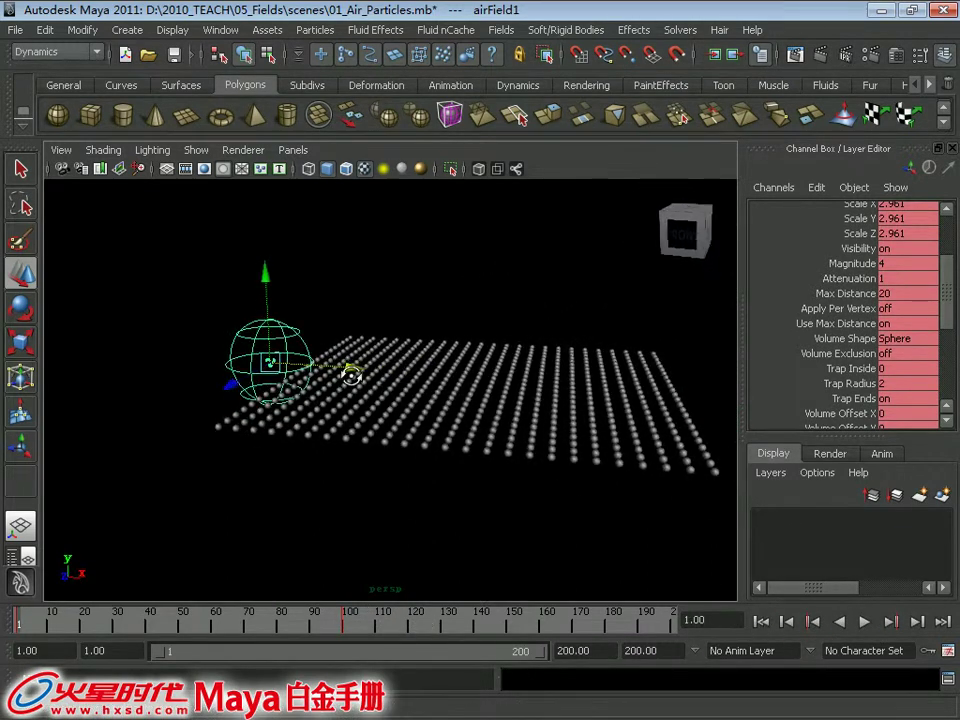
right_click_drag(300, 314, 334, 367, "alt")
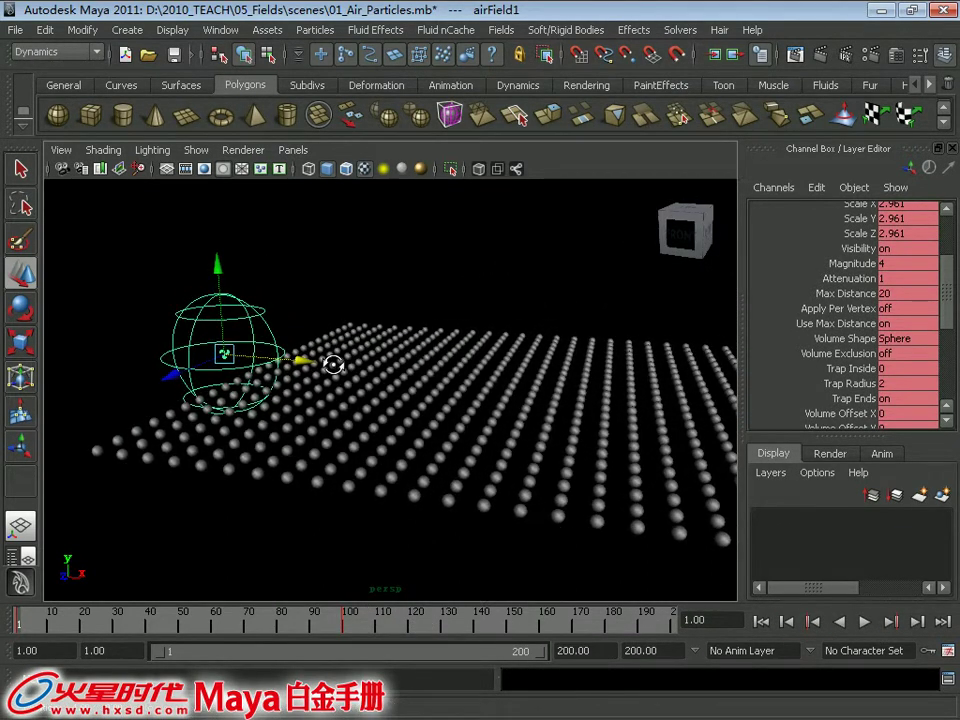
left_click_drag(948, 315, 956, 262)
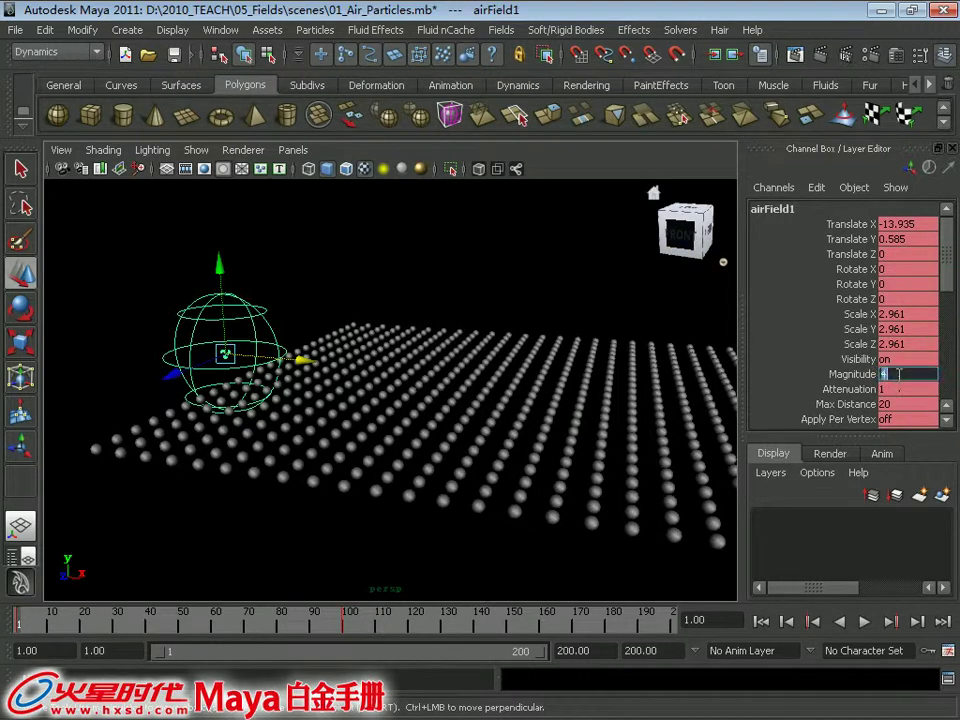
- Set the air field's Magnitude to -5, play the sweep, and rewind to frame 1
left_click(853, 374)
right_click(853, 374)
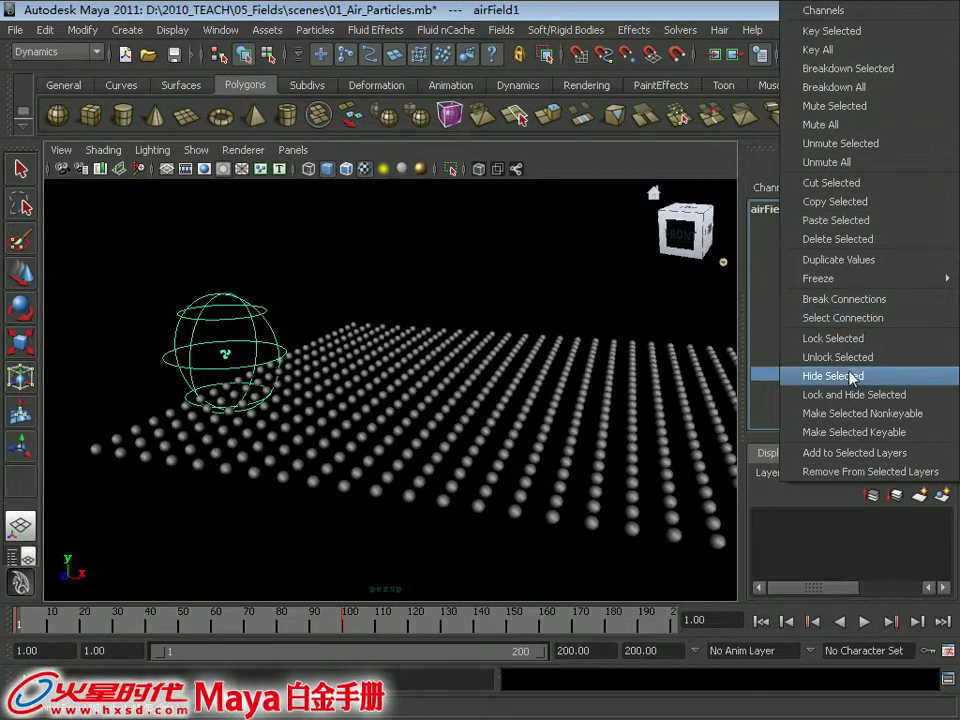
double_click(899, 375)
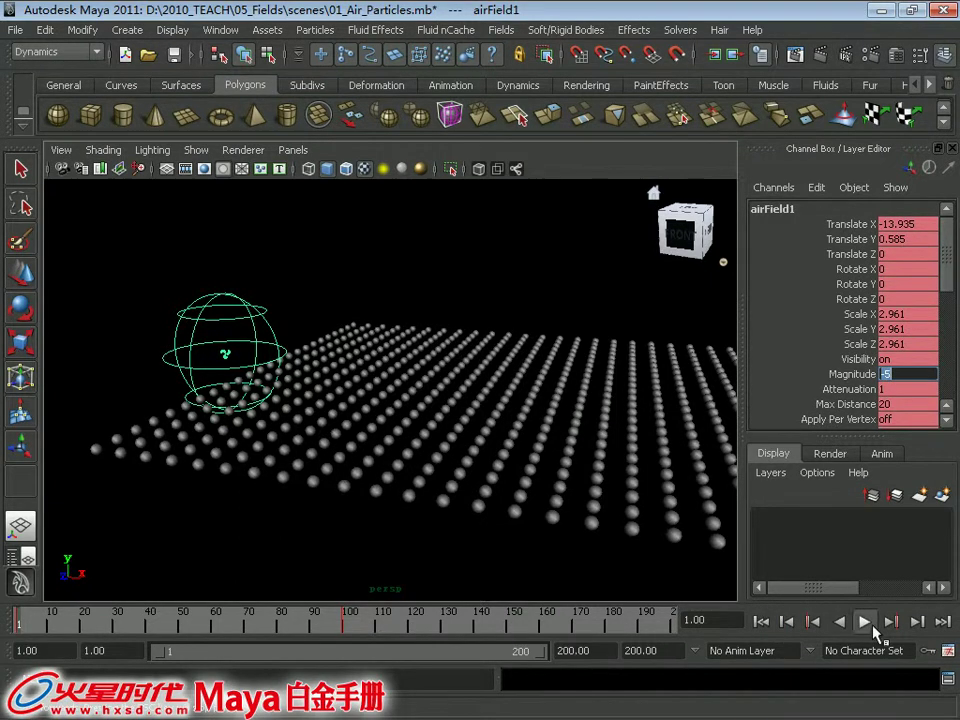
left_click(864, 621)
left_click_drag(606, 476, 491, 420, "alt")
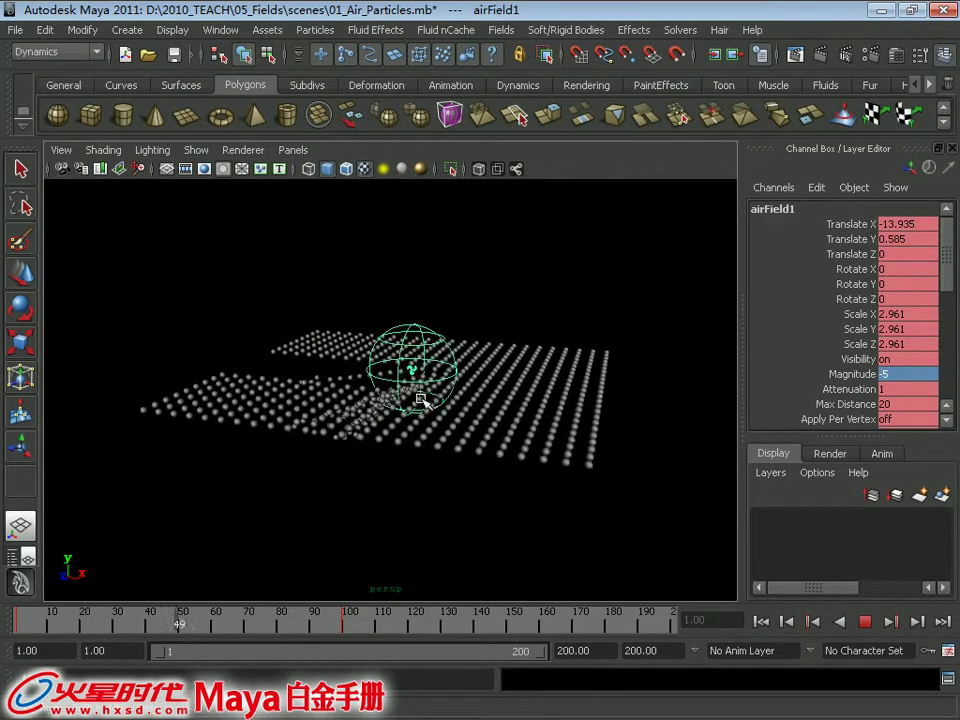
left_click_drag(607, 415, 574, 413, "alt")
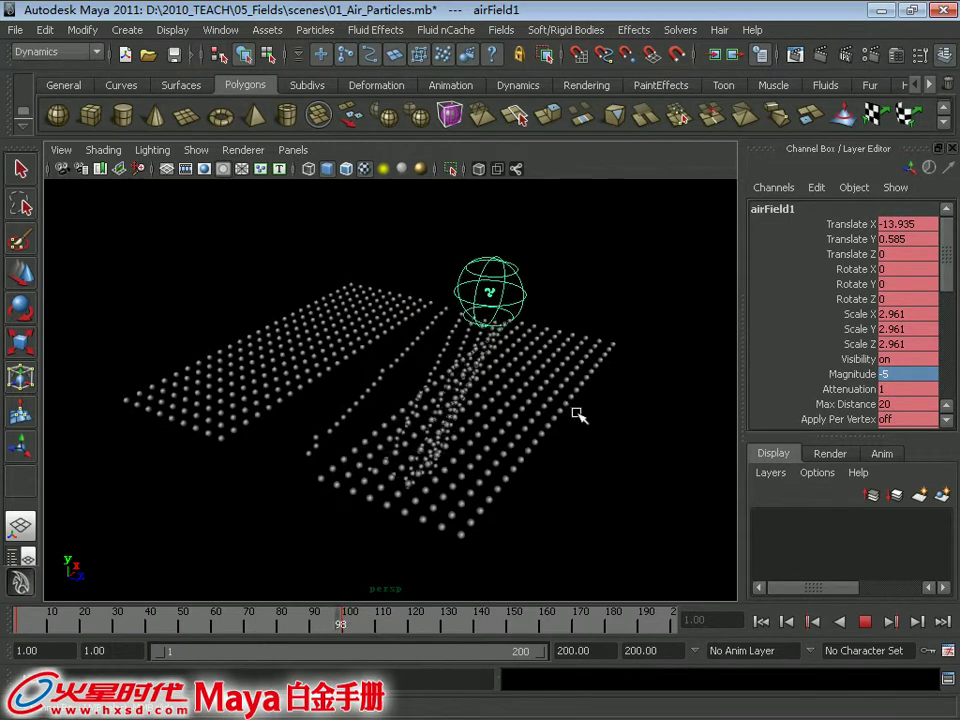
left_click(864, 621)
left_click(761, 621)
- Delete the air field's keys between frames 97 and 108 on the time slider
mouse_move(467, 388)
left_mouse_down("alt")
mouse_move(330, 403)
mouse_move(356, 540)
left_mouse_up("alt")
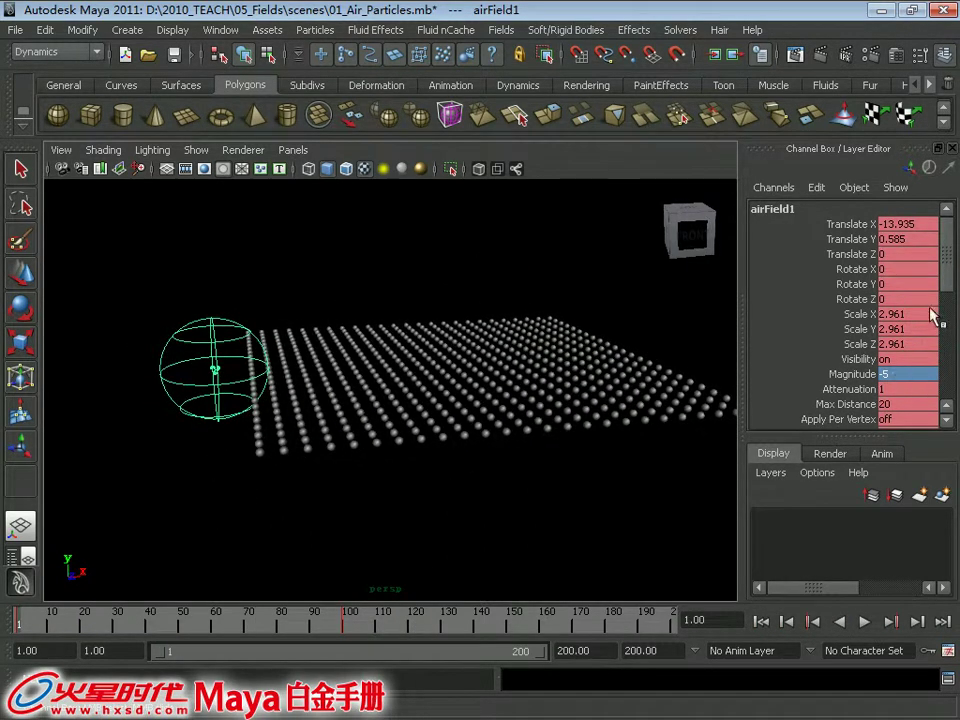
scroll(896, 370, "down", 3)
left_click_drag(370, 628, 336, 627, "shift")
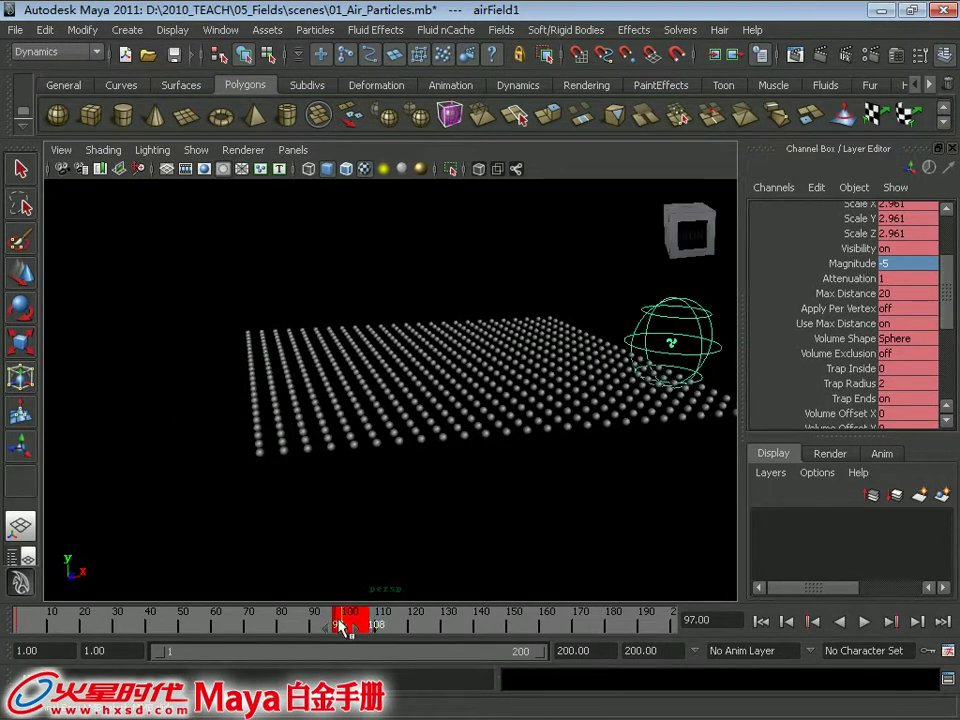
right_click(350, 626)
left_click(410, 419)
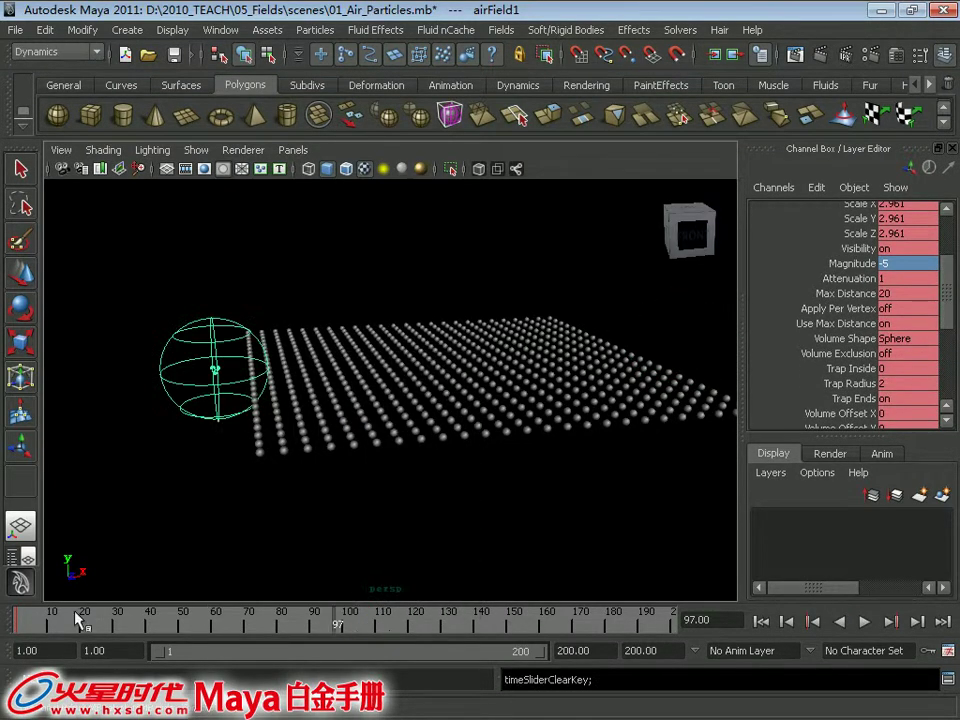
right_click(20, 628)
- Clear the field's keys and move it to the centre of the particle grid
left_click(60, 362)
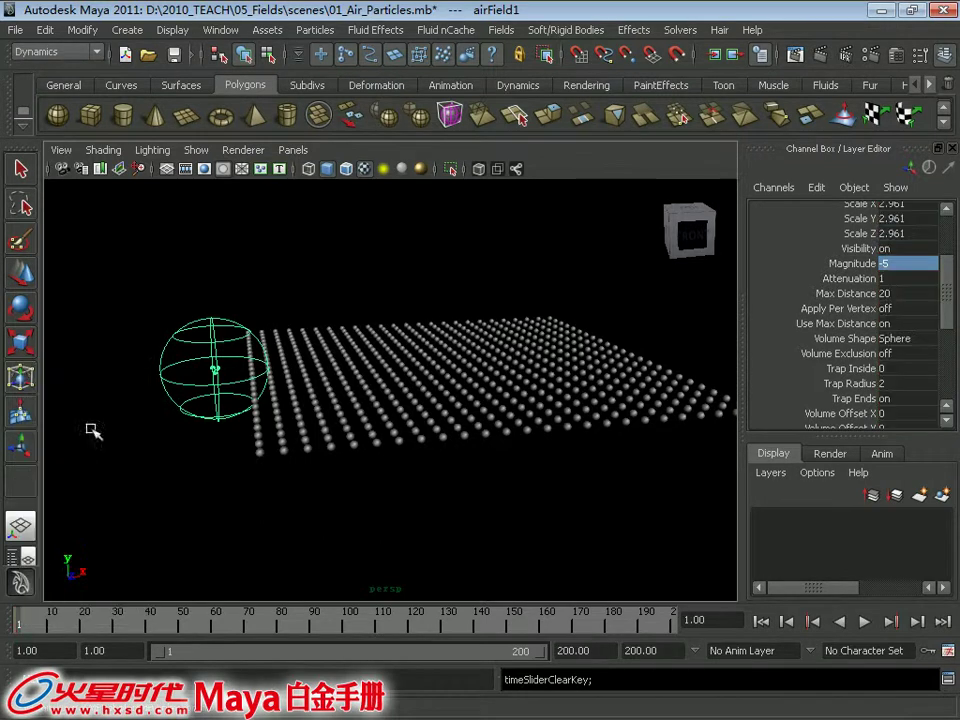
key("w")
mouse_move(292, 370)
left_mouse_down()
mouse_move(400, 390)
mouse_move(522, 385)
mouse_move(490, 370)
left_mouse_up()
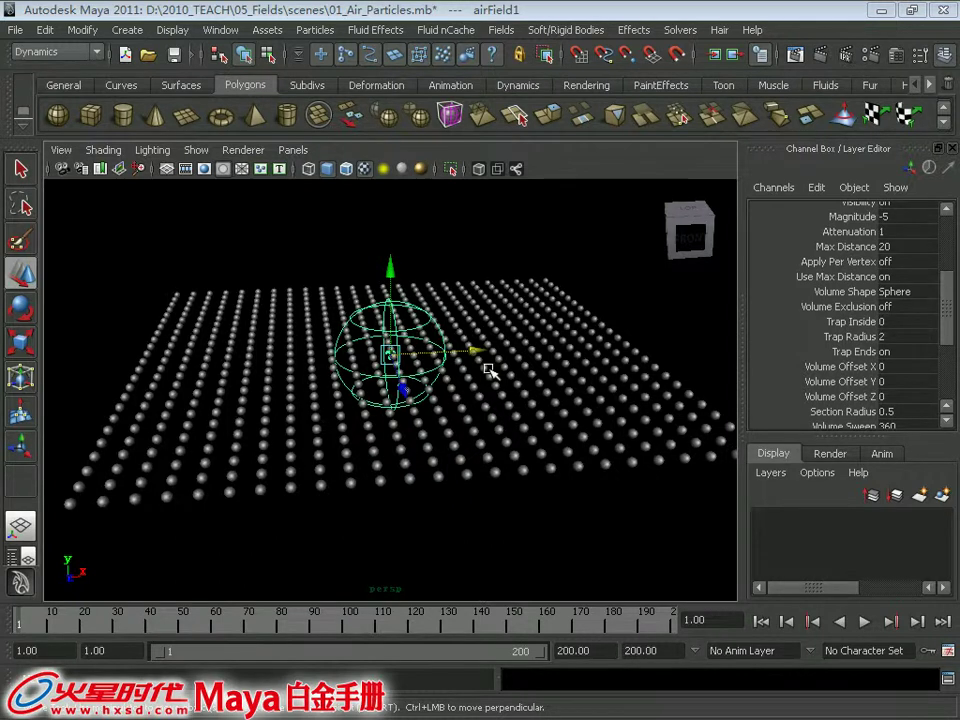
- Test-play the centred field, rewind to frame 1, and set Volume Exclusion to on
left_click(814, 307)
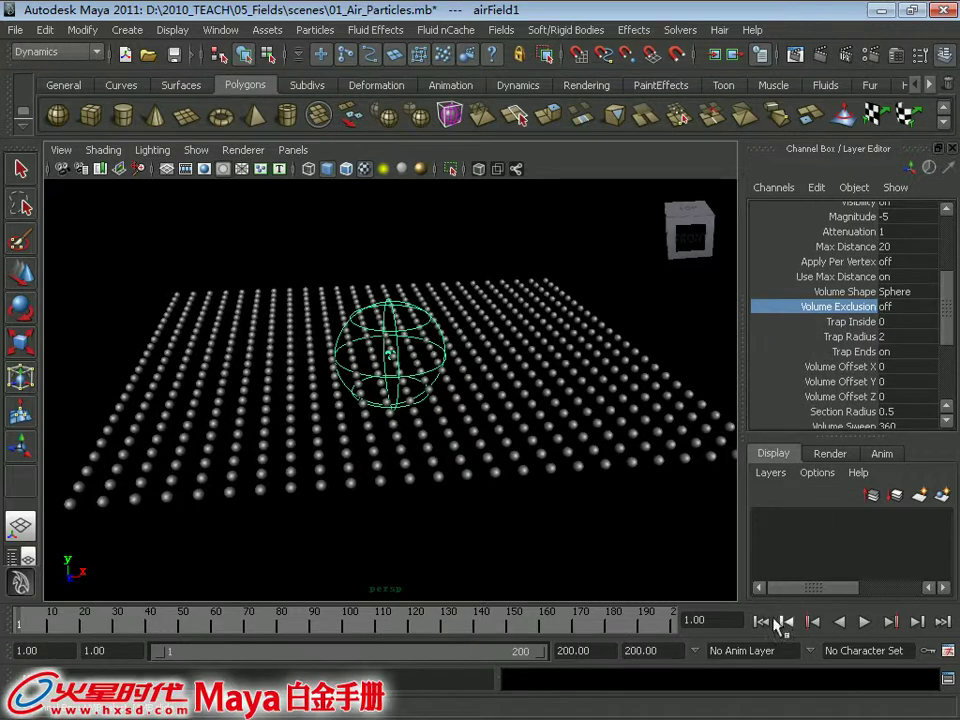
left_click(864, 622)
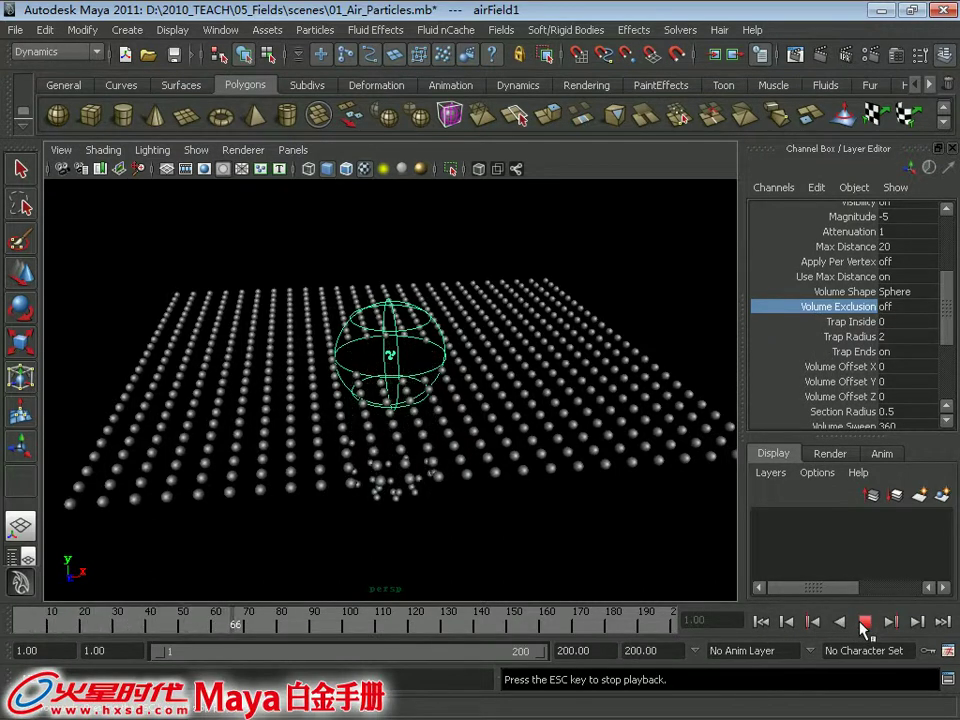
left_click(864, 622)
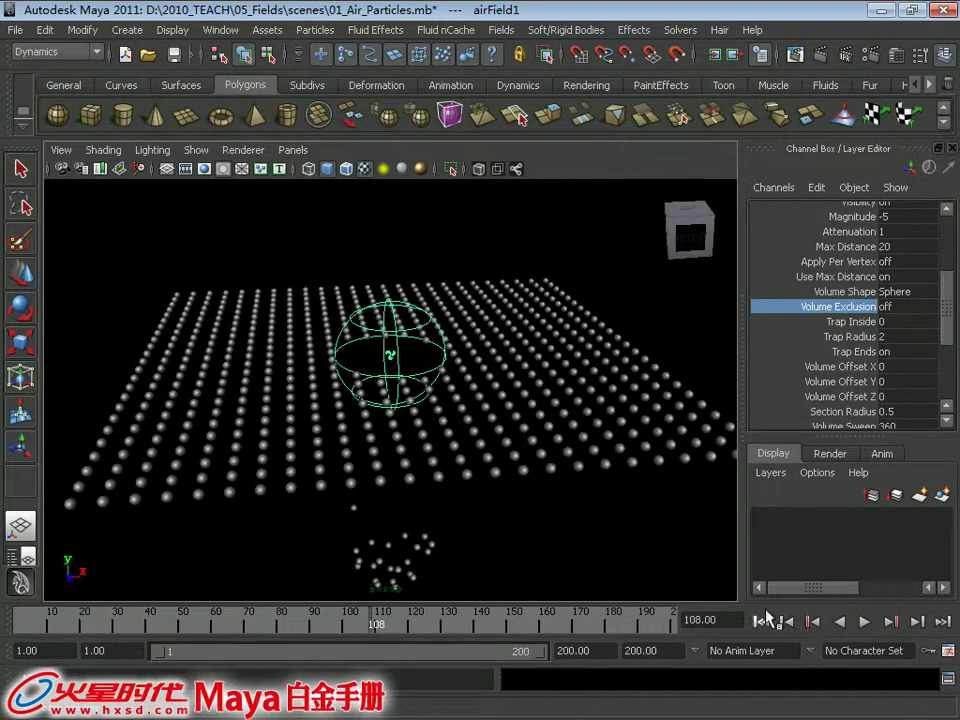
left_click(760, 621)
left_click(914, 307)
type("on")
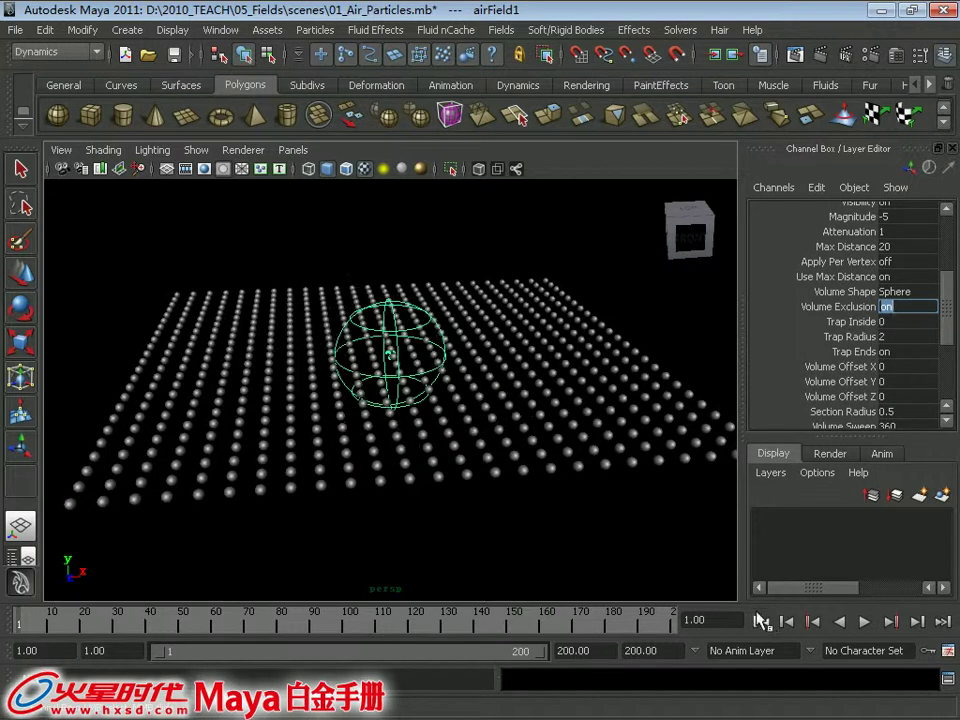
- Preview the exclusion effect, set Volume Exclusion back to off, and replay from frame 1
left_click(864, 622)
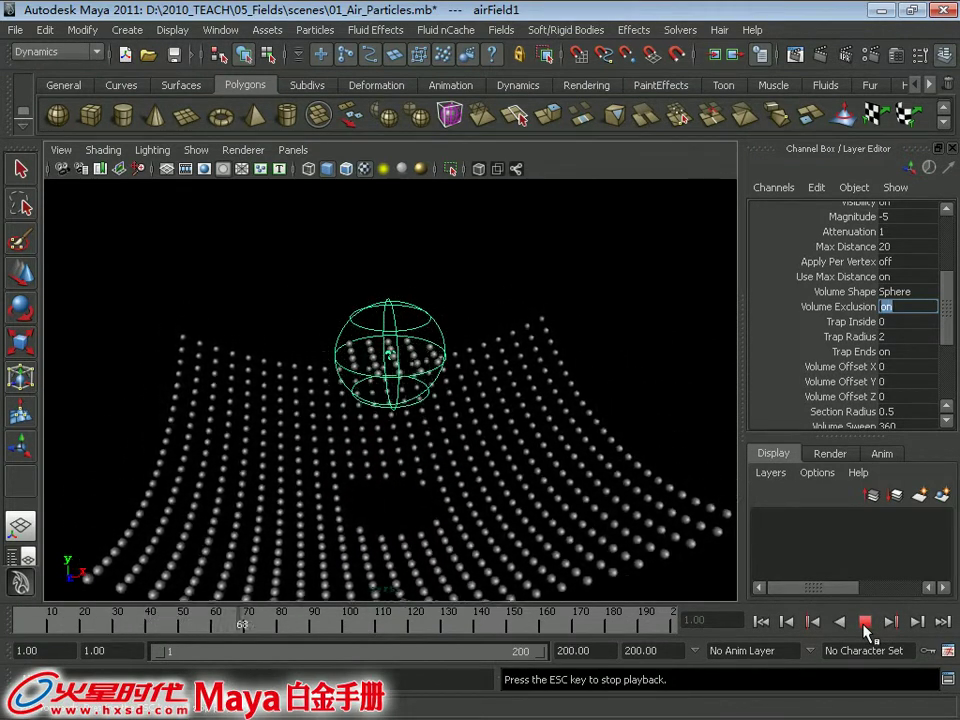
left_click(864, 622)
left_click(761, 622)
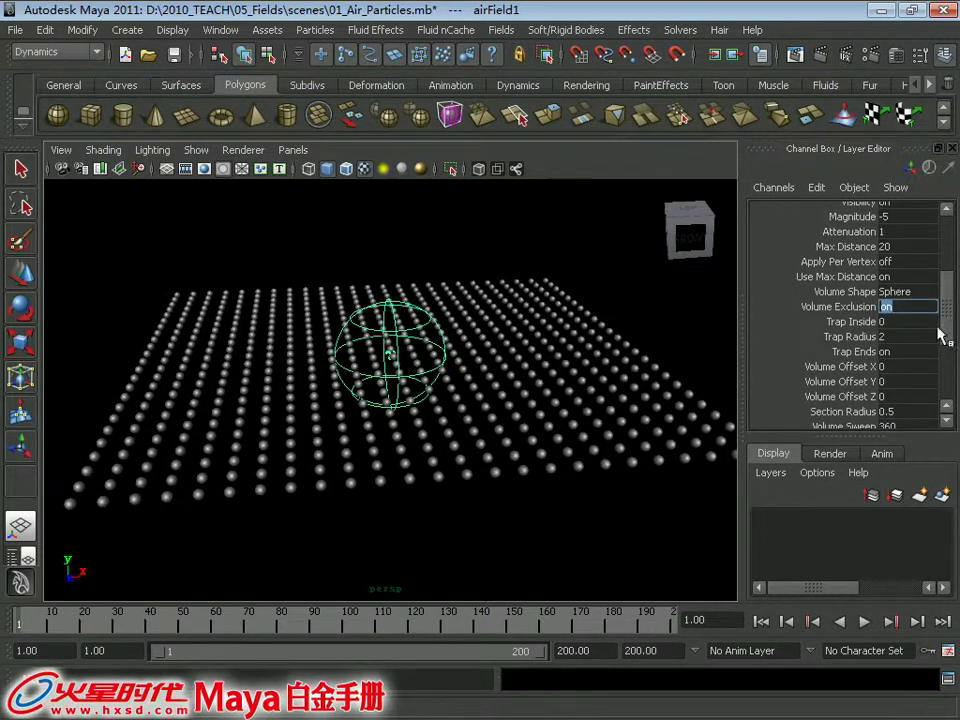
left_click_drag(948, 292, 948, 262)
type("5")
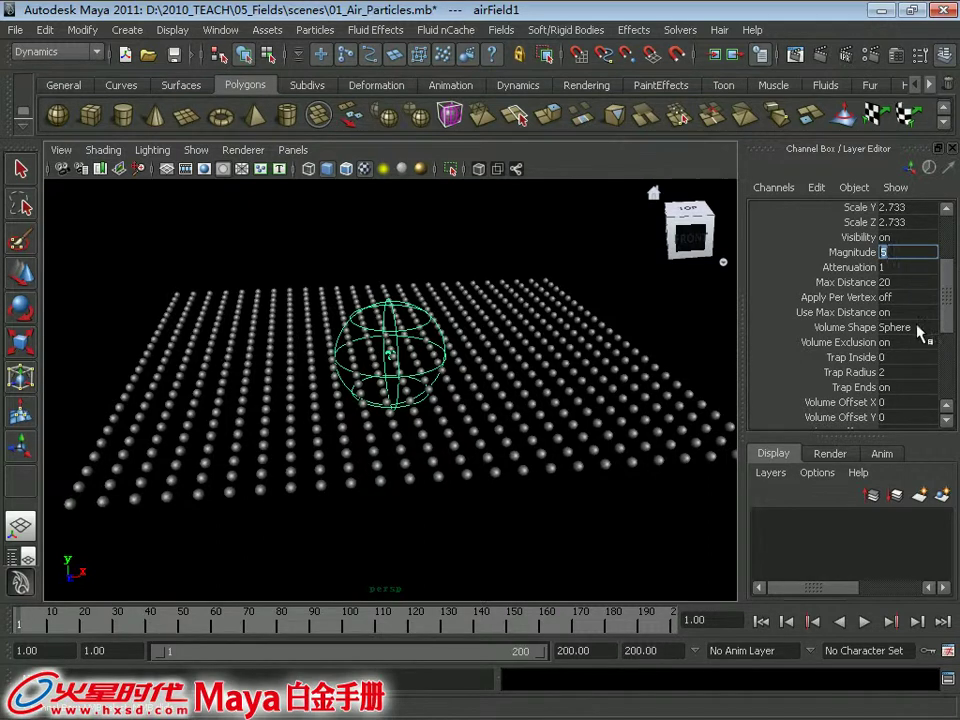
left_click_drag(946, 318, 946, 337)
left_click(909, 285)
type("ff")
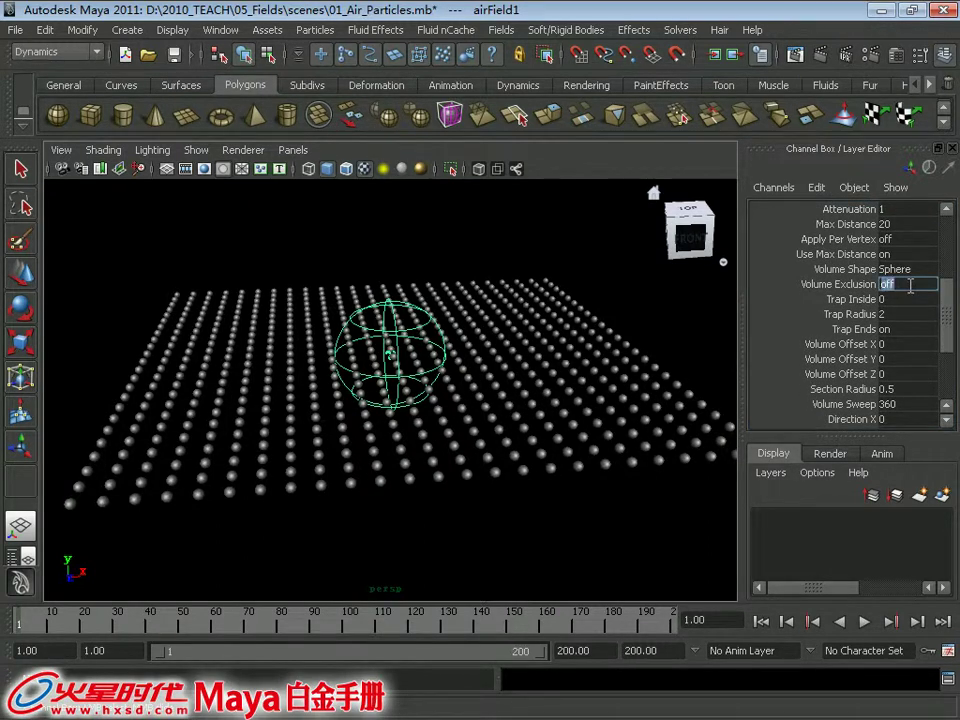
left_click(865, 622)
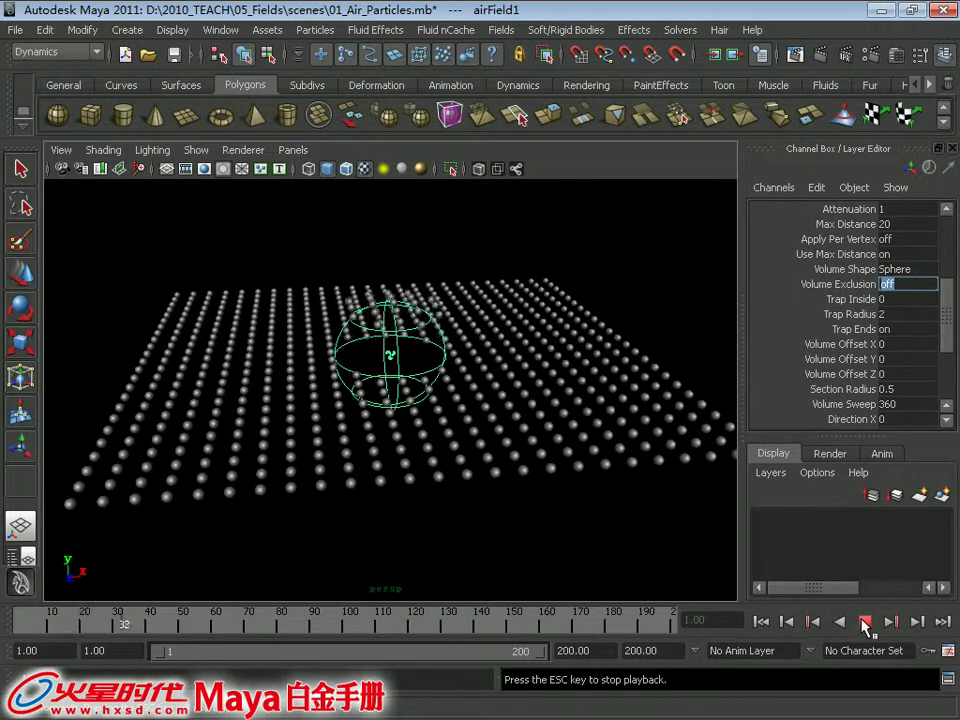
left_click(865, 622)
left_click(817, 622)
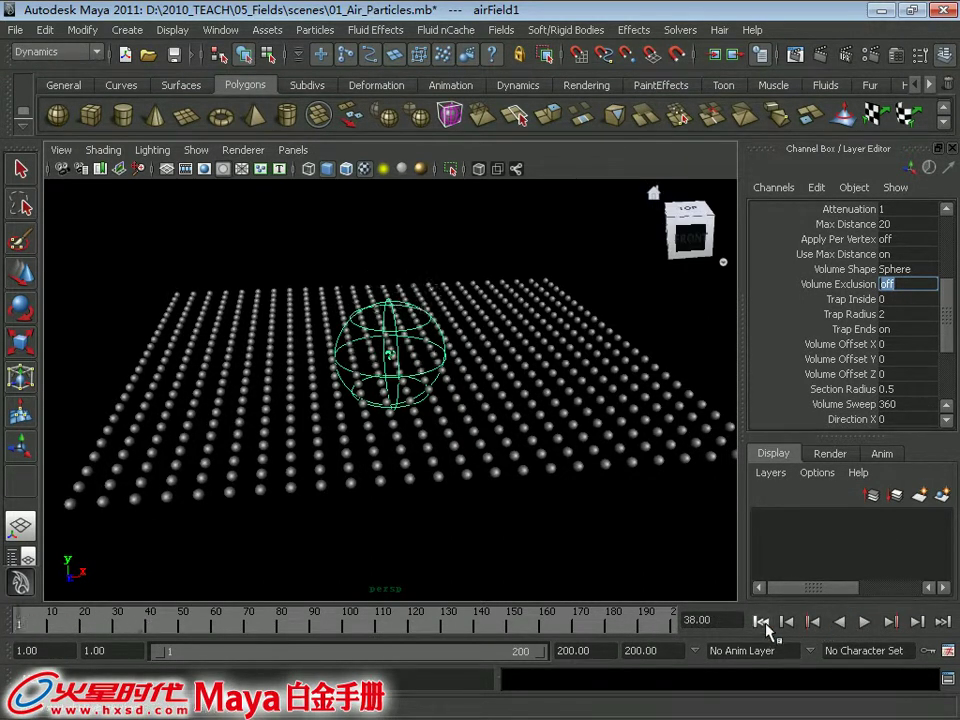
- Set the air field's Trap Radius to 1 and Trap Inside to 1
left_click(848, 299)
left_click(843, 314)
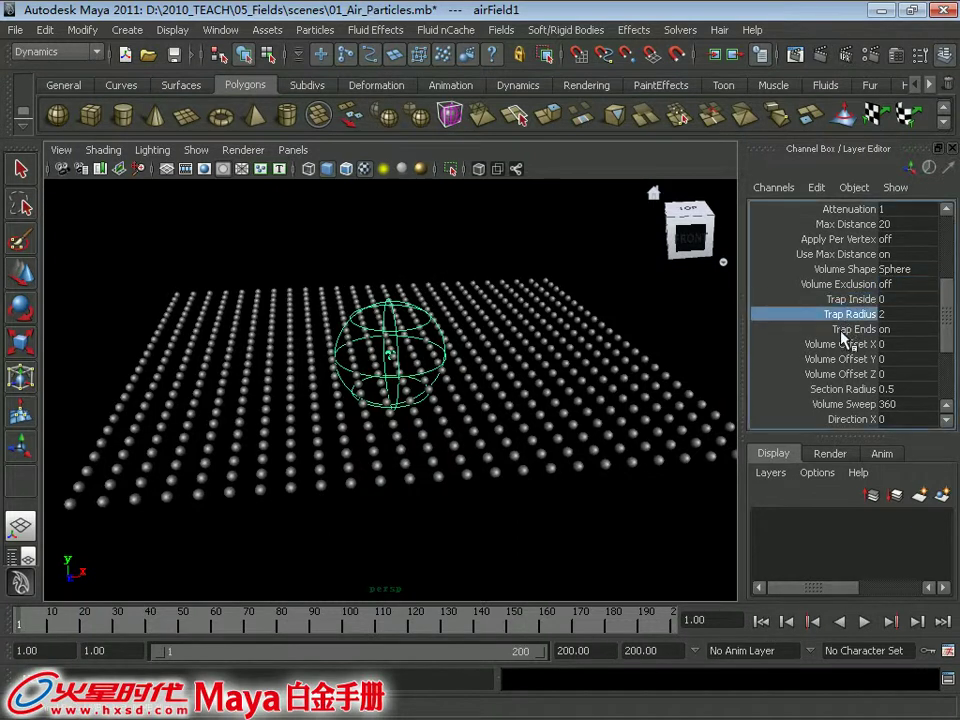
left_click(845, 330)
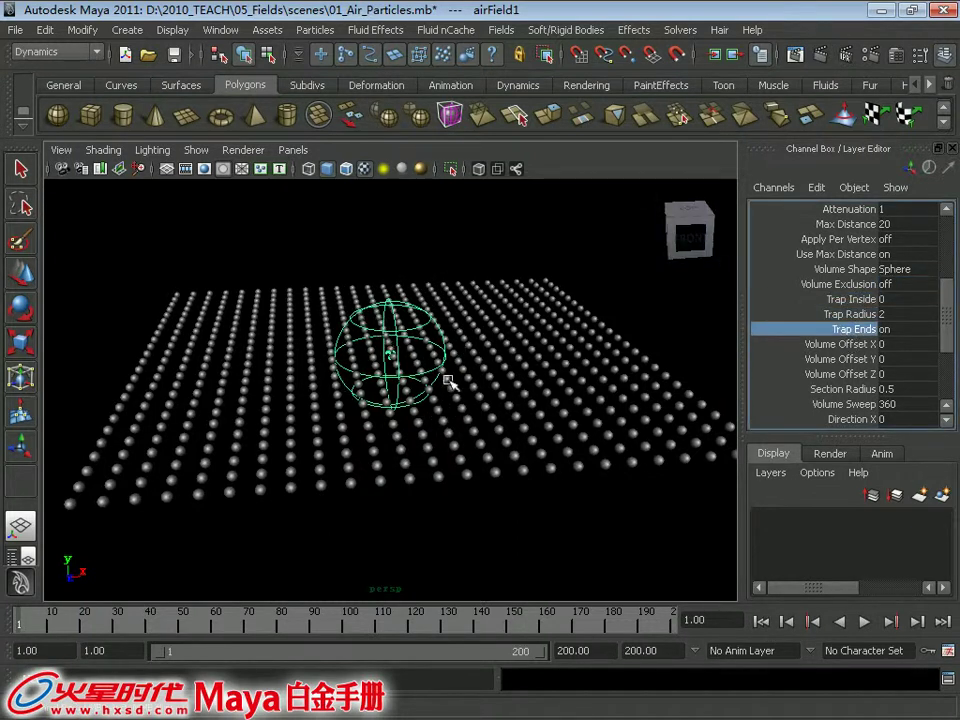
left_click_drag(423, 336, 318, 340, "alt")
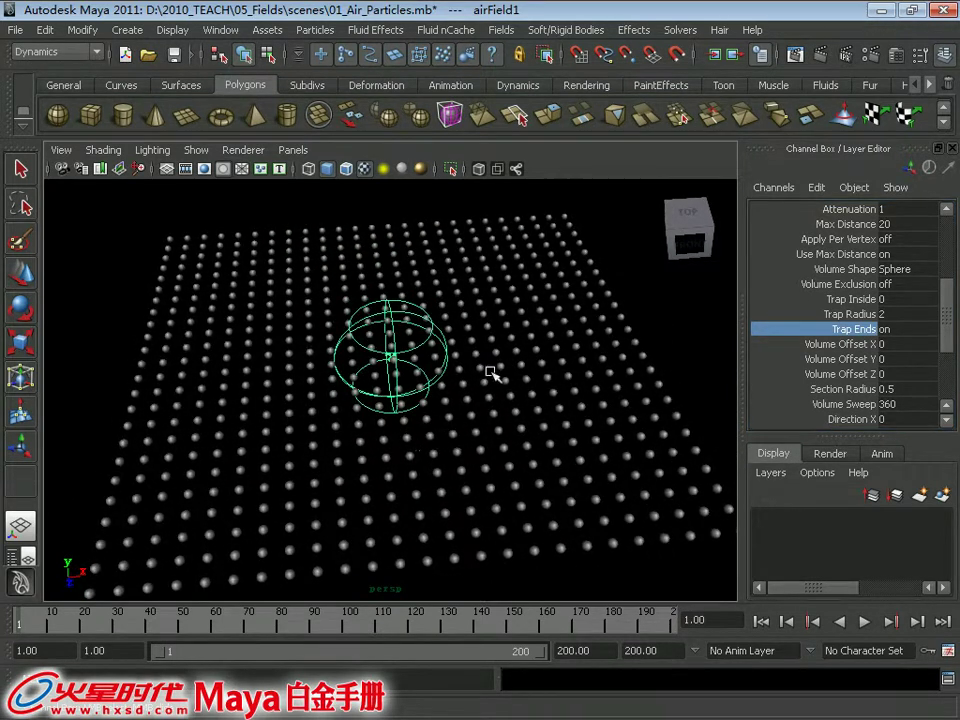
left_click(830, 316)
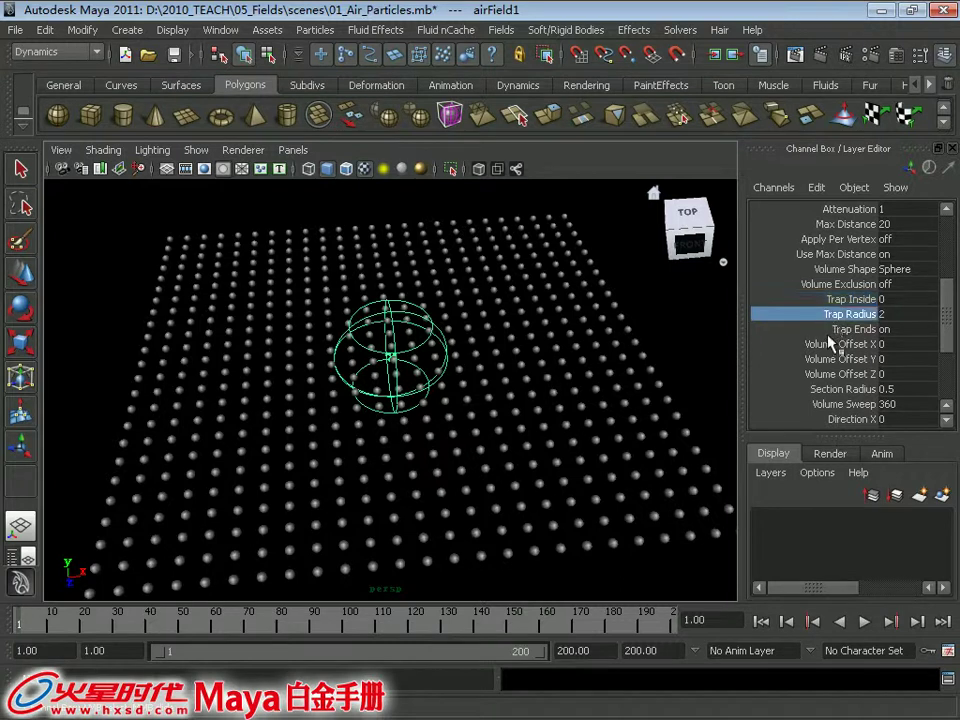
left_click(835, 300)
left_click_drag(640, 330, 673, 281, "alt")
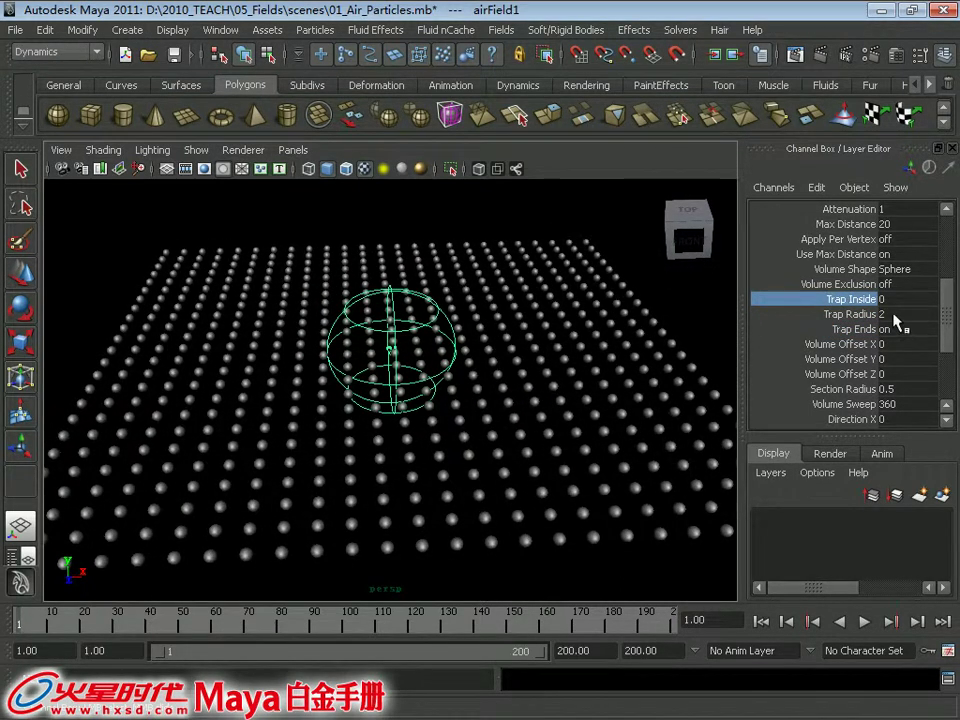
left_click(920, 316)
type("1")
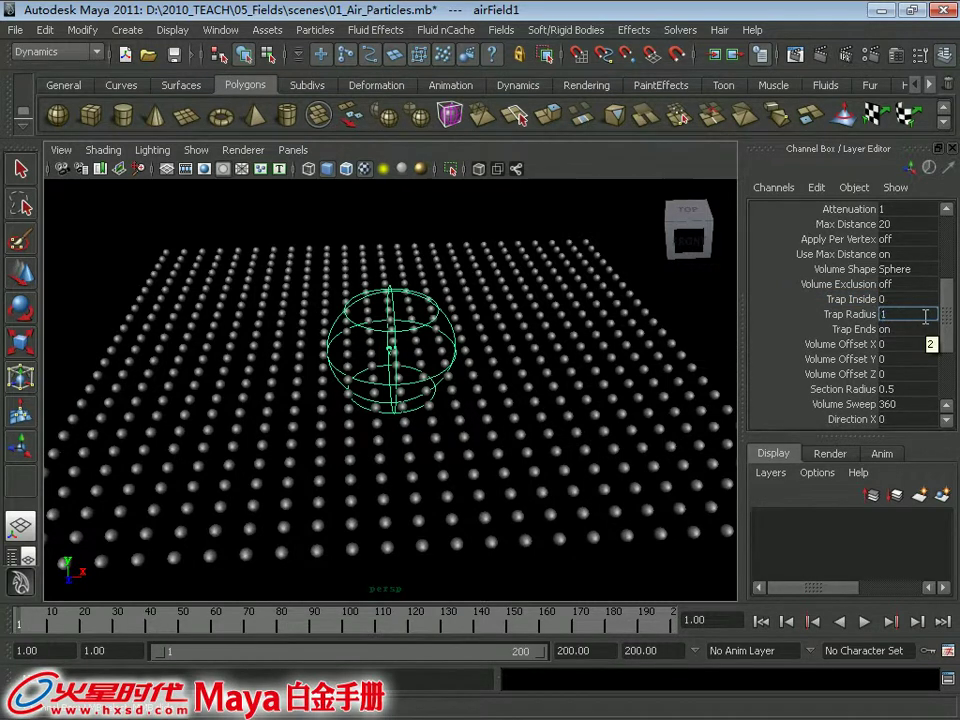
left_click(900, 298)
type("1")
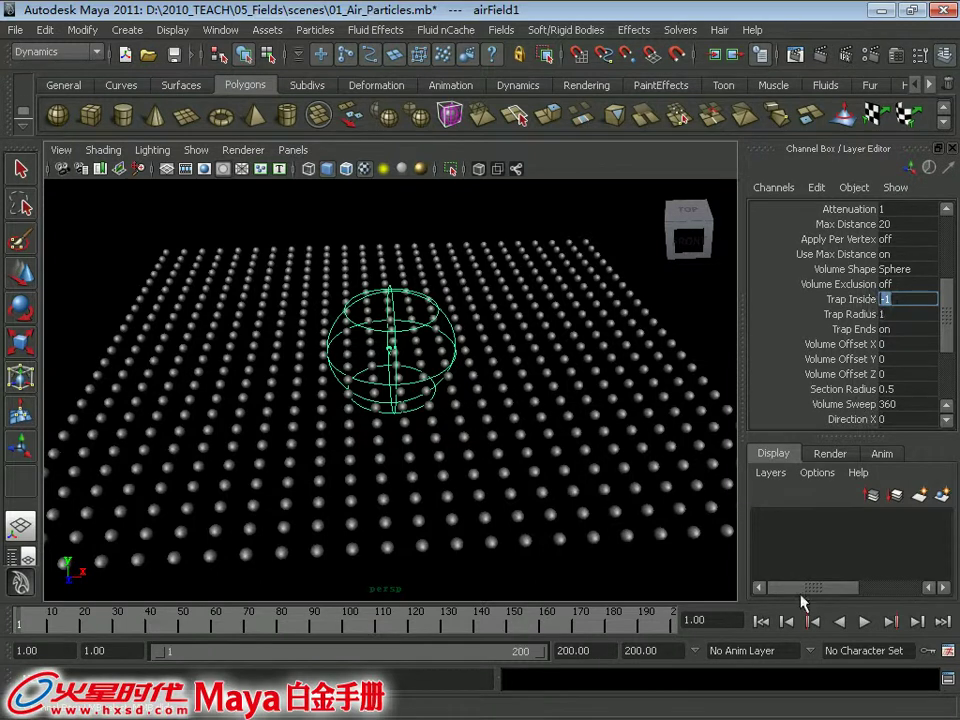
- Test-play the trapping, rewind to frame 1, and set Trap Inside back to 0
left_click(864, 621)
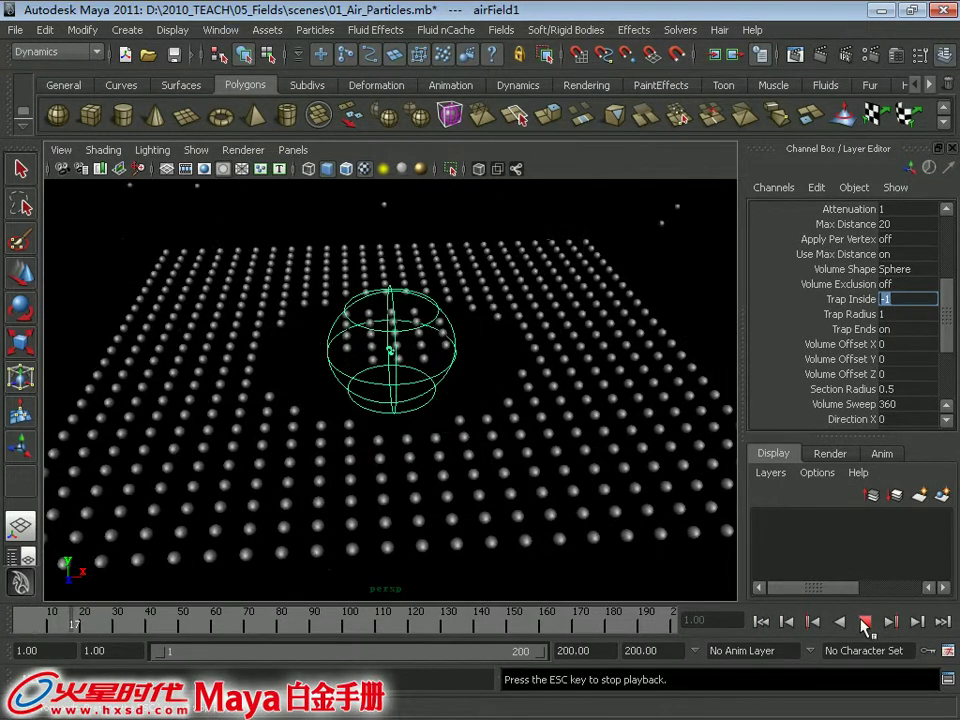
left_click(864, 621)
left_click(761, 621)
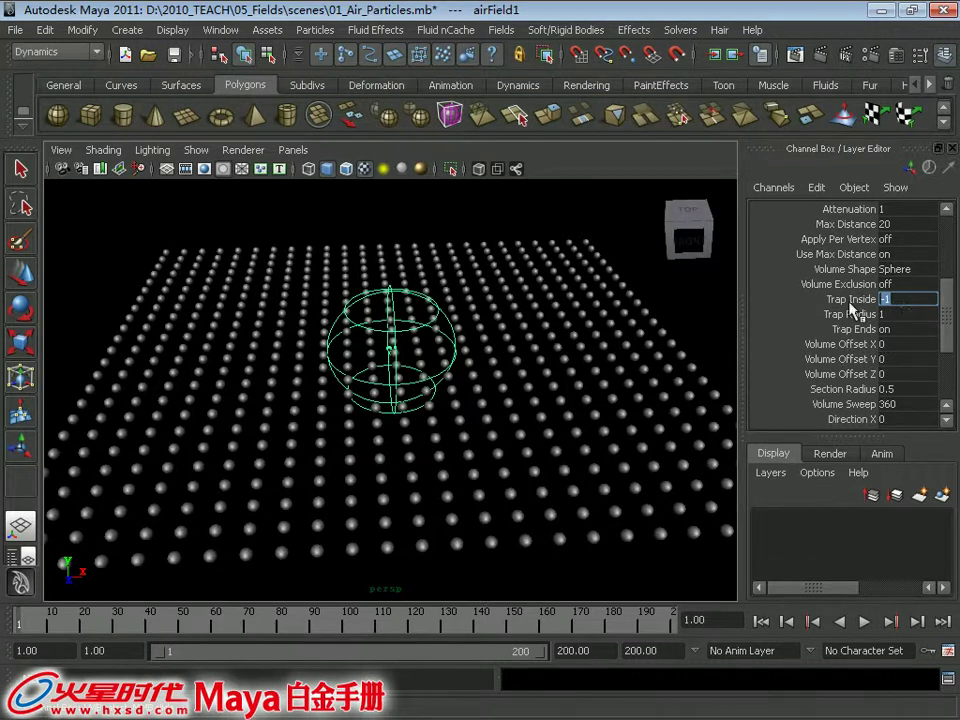
type("0")
key("Tab")
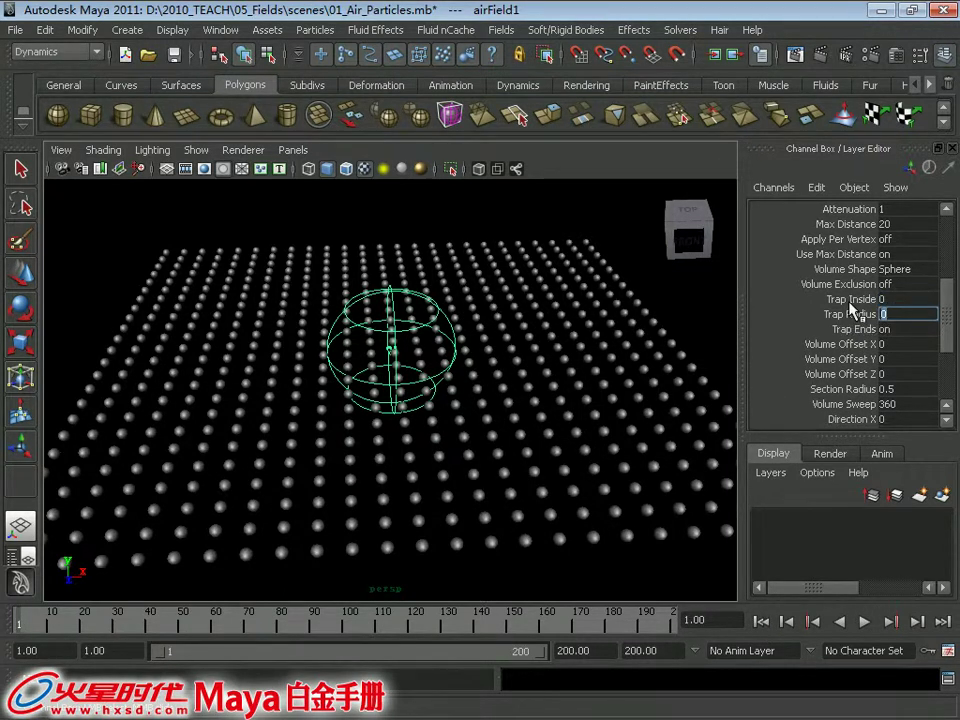
left_click(848, 328)
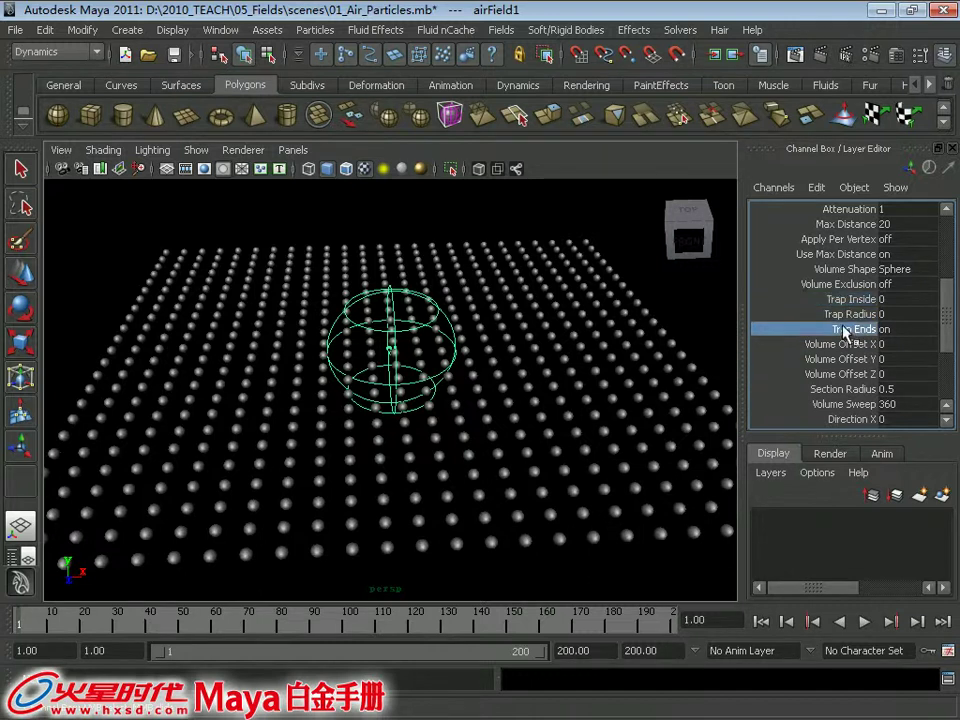
left_click(843, 347)
left_click_drag(948, 318, 950, 350)
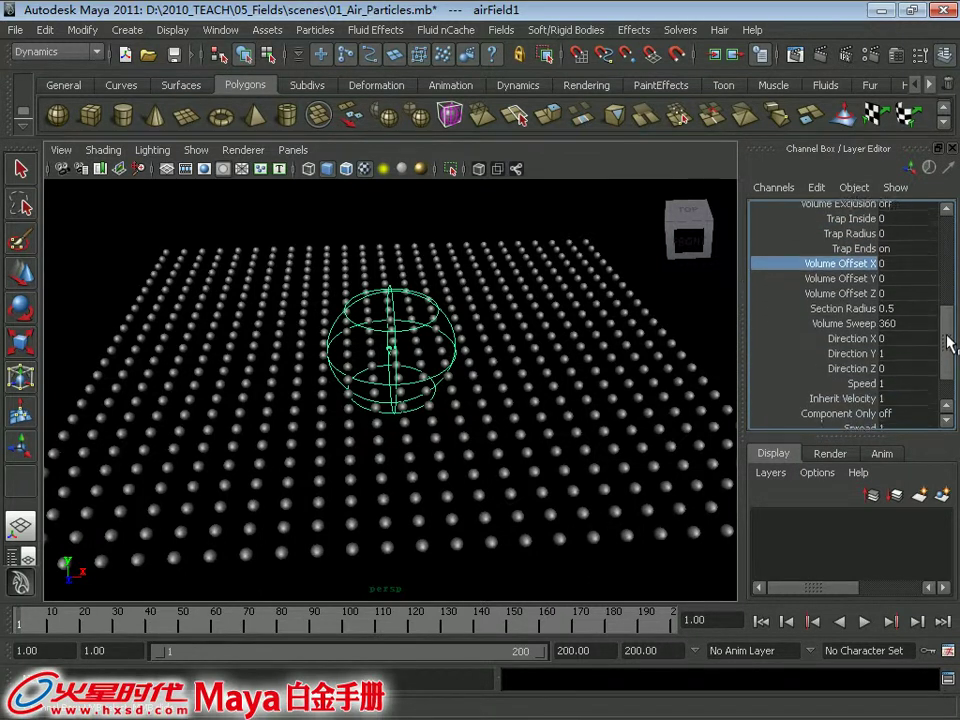
left_click(866, 254)
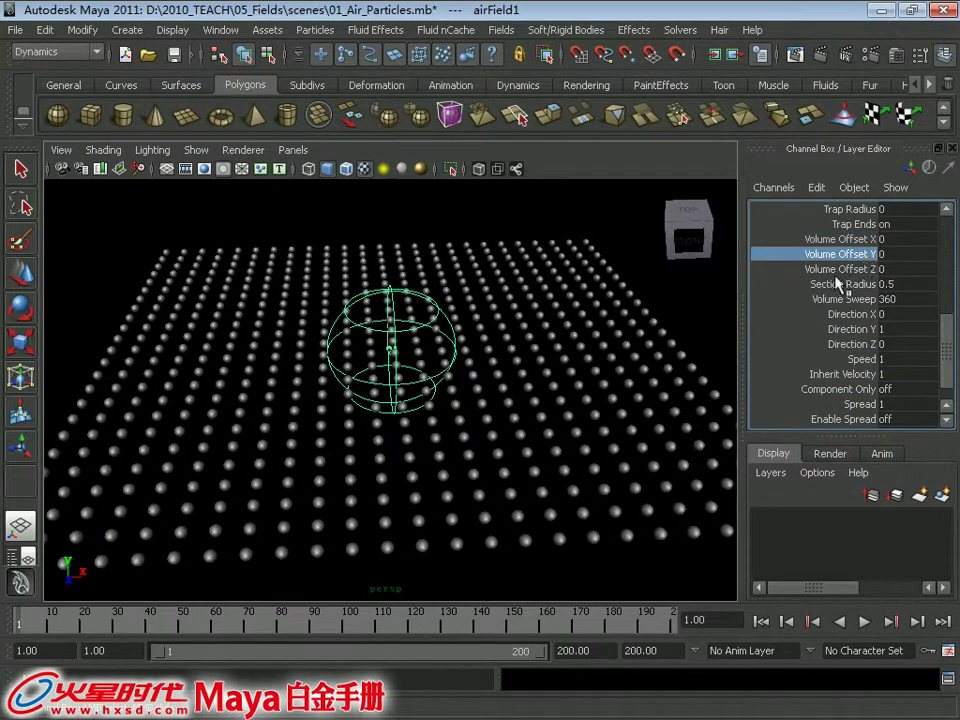
left_click(866, 269)
mouse_move(400, 330)
left_mouse_down("alt")
mouse_move(391, 300)
mouse_move(386, 306)
left_mouse_up("alt")
key("w")
mouse_move(484, 349)
left_mouse_down()
mouse_move(317, 349)
mouse_move(634, 353)
mouse_move(578, 356)
left_mouse_up()
key("ctrl+z")
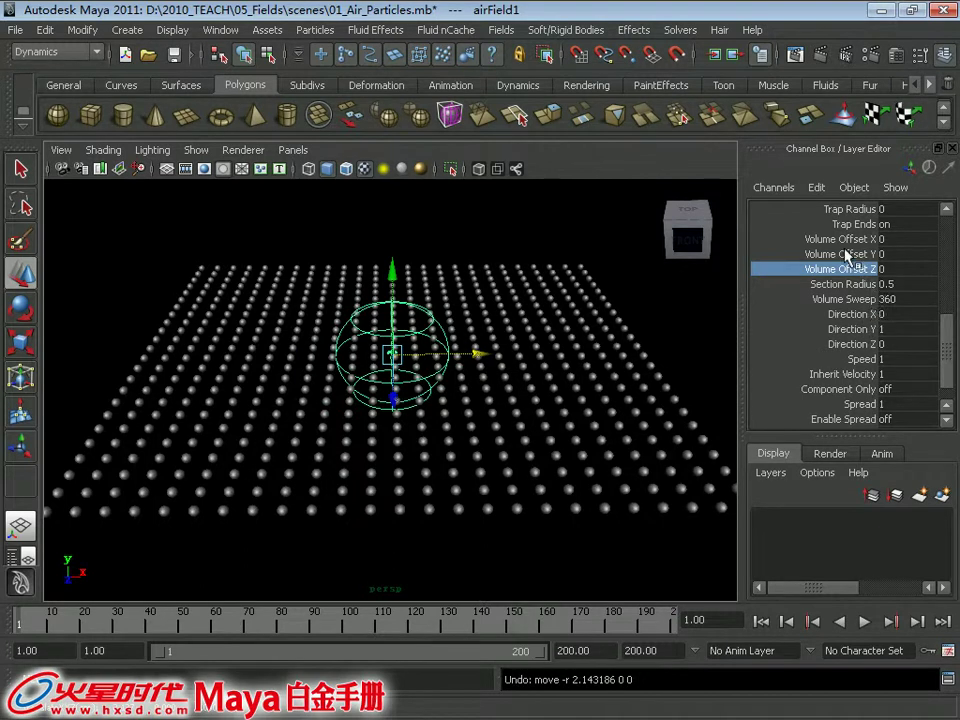
left_click(840, 239)
mouse_move(499, 360)
left_mouse_down("alt")
mouse_move(488, 371)
mouse_move(443, 343)
left_mouse_up("alt")
mouse_move(443, 343)
middle_mouse_down()
mouse_move(460, 349)
mouse_move(418, 368)
mouse_move(476, 360)
middle_mouse_up()
mouse_move(476, 360)
left_mouse_down("alt")
mouse_move(589, 379)
mouse_move(520, 372)
left_mouse_up("alt")
left_click(842, 269)
mouse_move(583, 339)
middle_mouse_down()
mouse_move(592, 347)
mouse_move(636, 321)
middle_mouse_up()
mouse_move(636, 321)
left_mouse_down("alt")
mouse_move(473, 251)
mouse_move(540, 264)
mouse_move(506, 260)
left_mouse_up("alt")
left_click(845, 284)
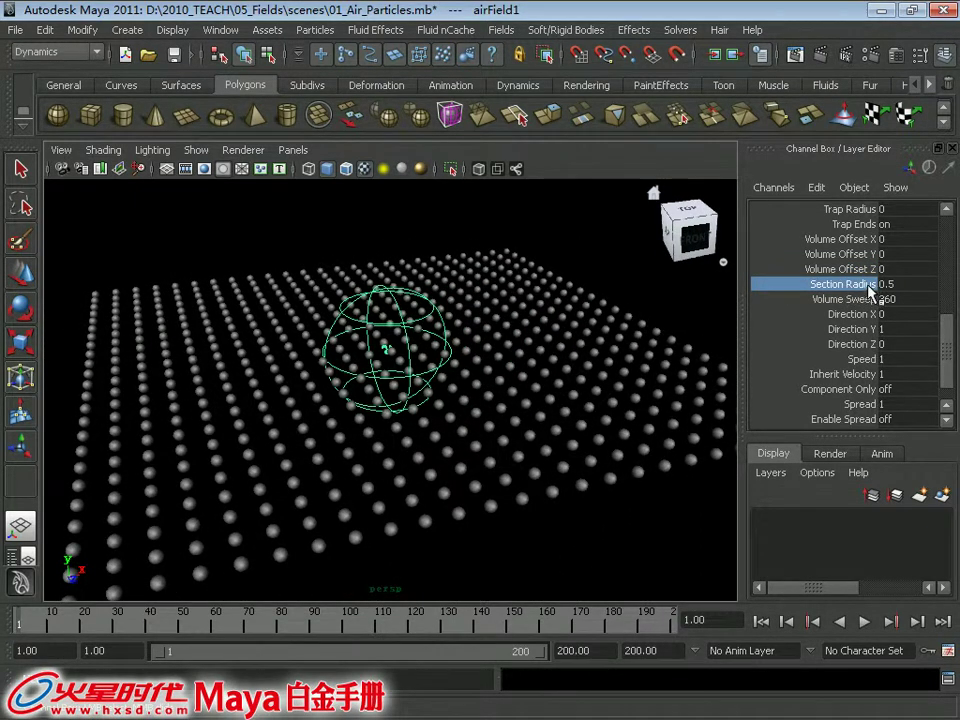
left_click_drag(951, 330, 917, 278)
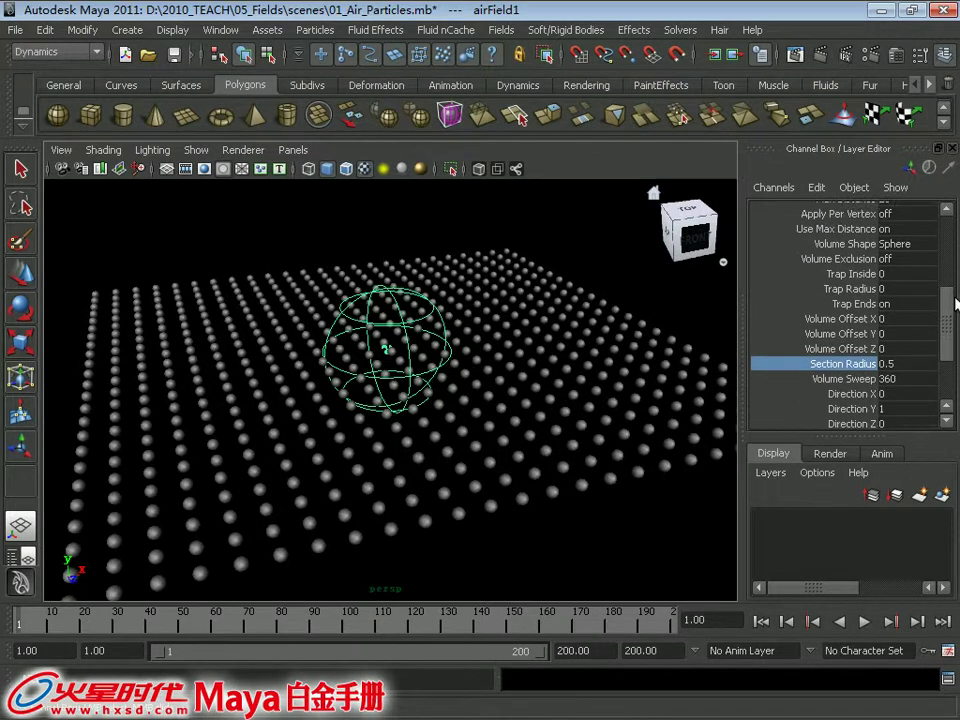
- Set the air field's Volume Shape to Torus in the Channel Box
left_click(919, 276)
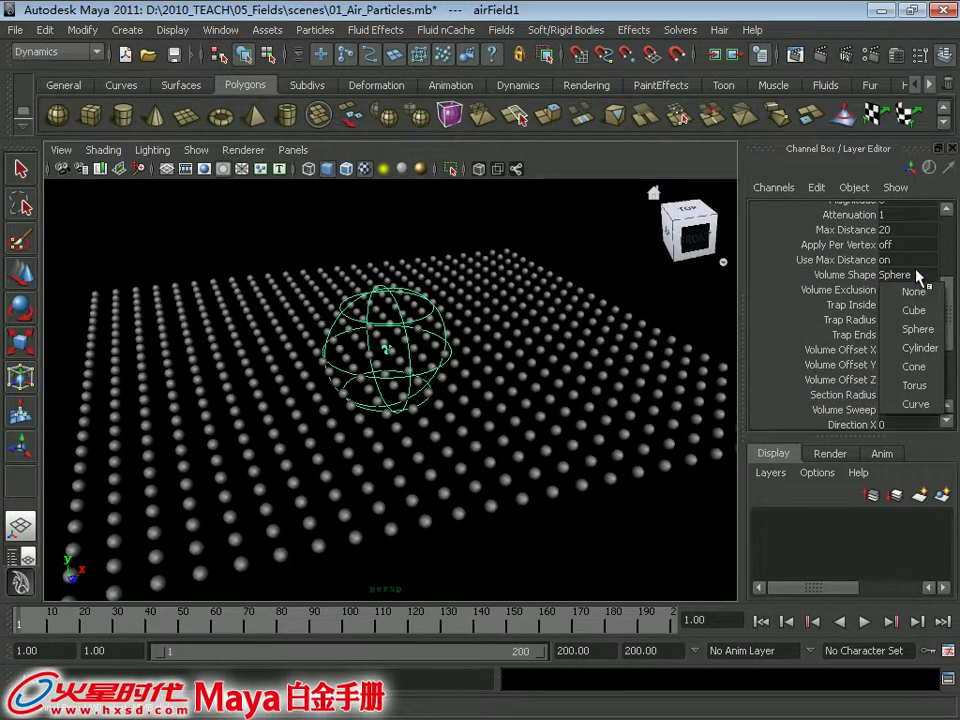
left_click(917, 386)
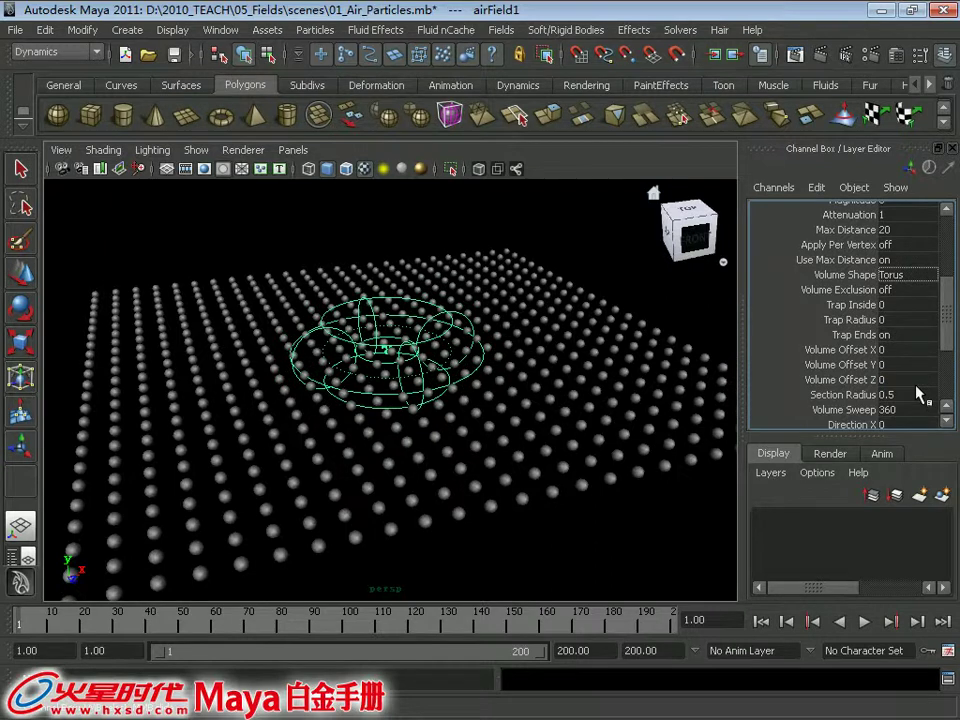
mouse_move(628, 407)
left_mouse_down("alt")
mouse_move(542, 364)
mouse_move(573, 376)
left_mouse_up("alt")
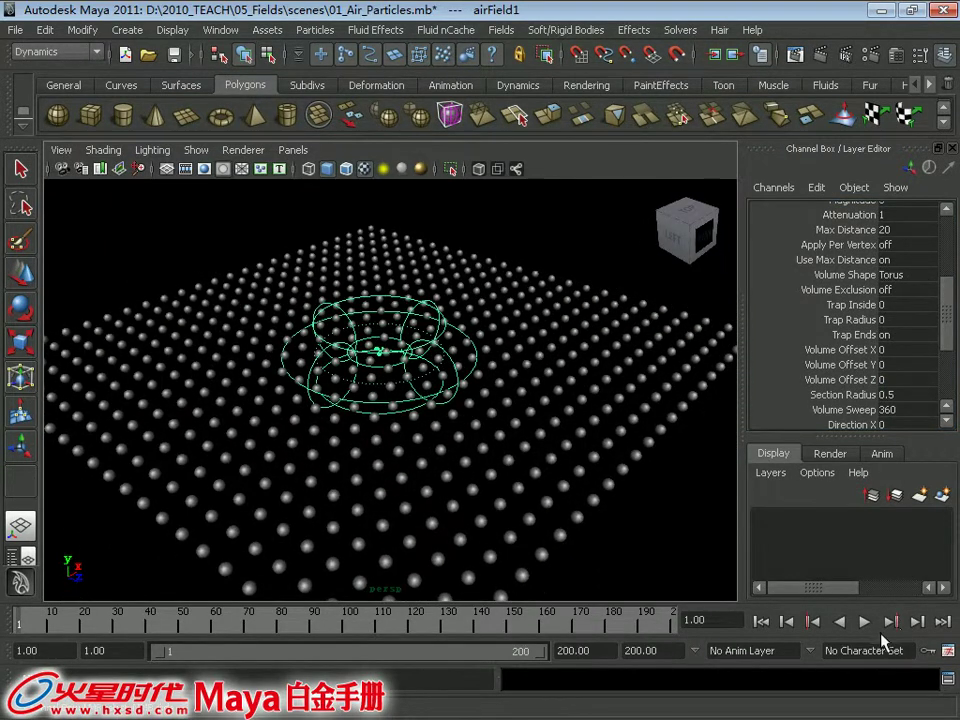
- Test-play the torus field, rewind to frame 1, then view the grid from above and select Section Radius
left_click(866, 621)
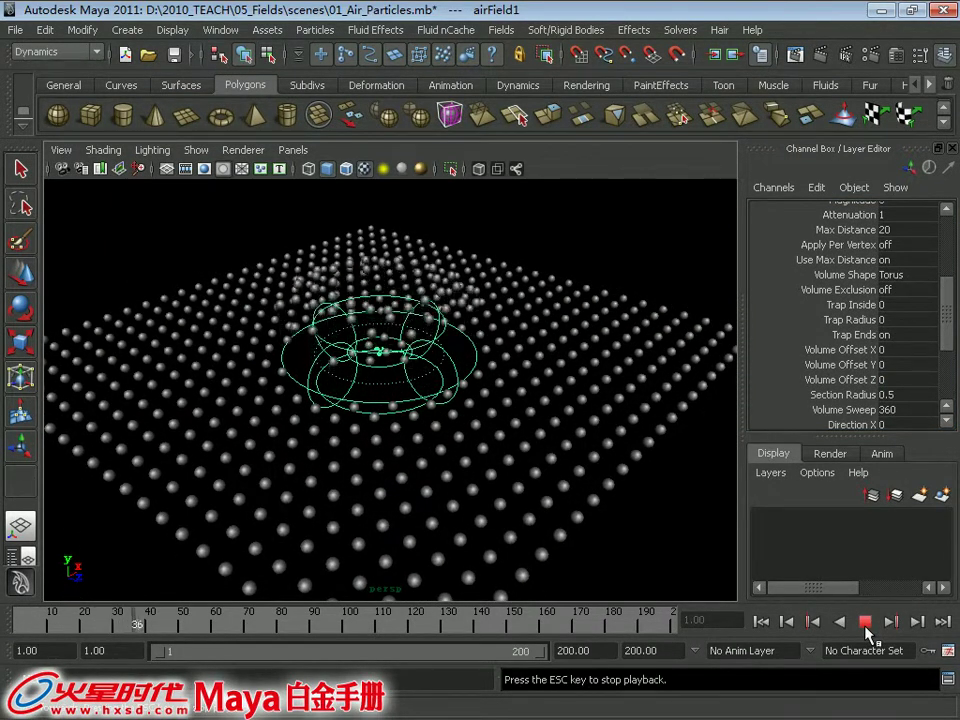
key("Escape")
left_click(810, 622)
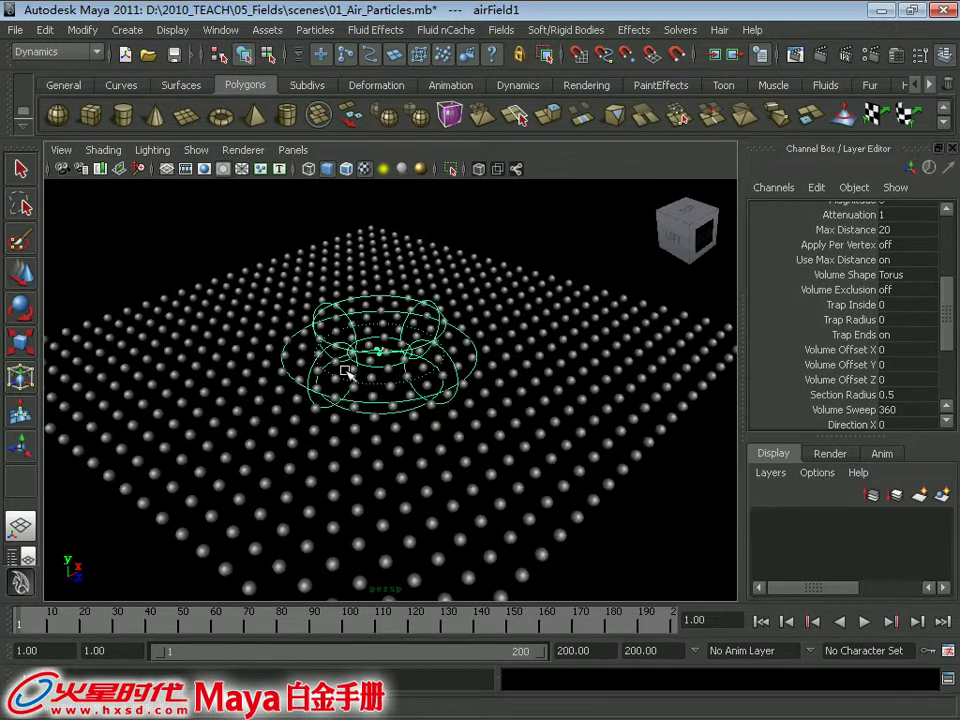
mouse_move(340, 390)
left_mouse_down("alt")
mouse_move(352, 449)
mouse_move(385, 383)
left_mouse_up("alt")
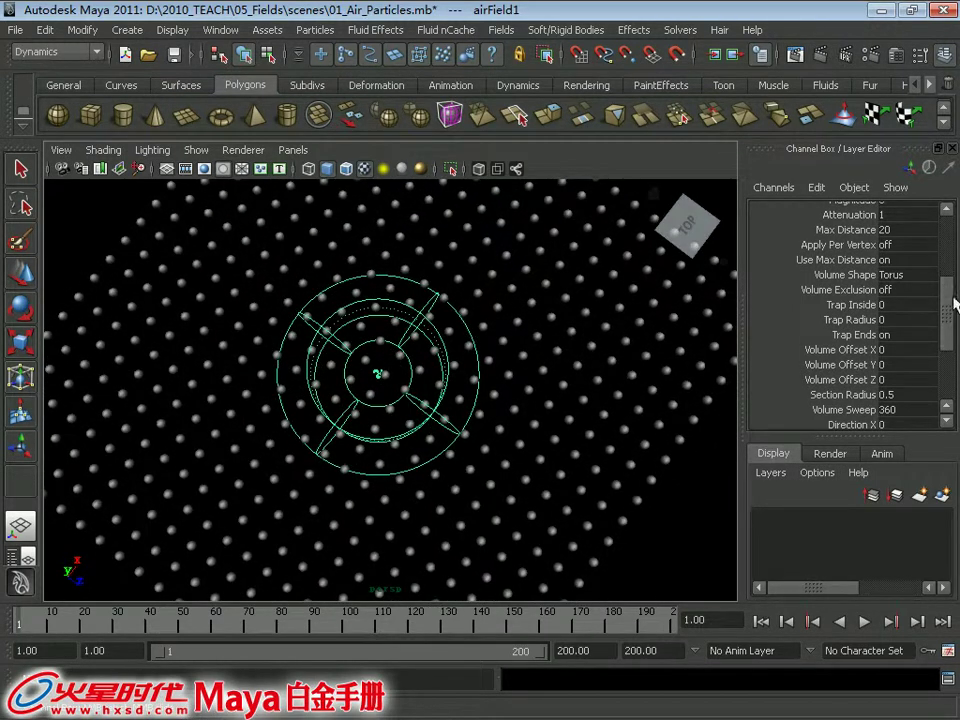
left_click_drag(946, 312, 948, 335)
left_click(915, 327)
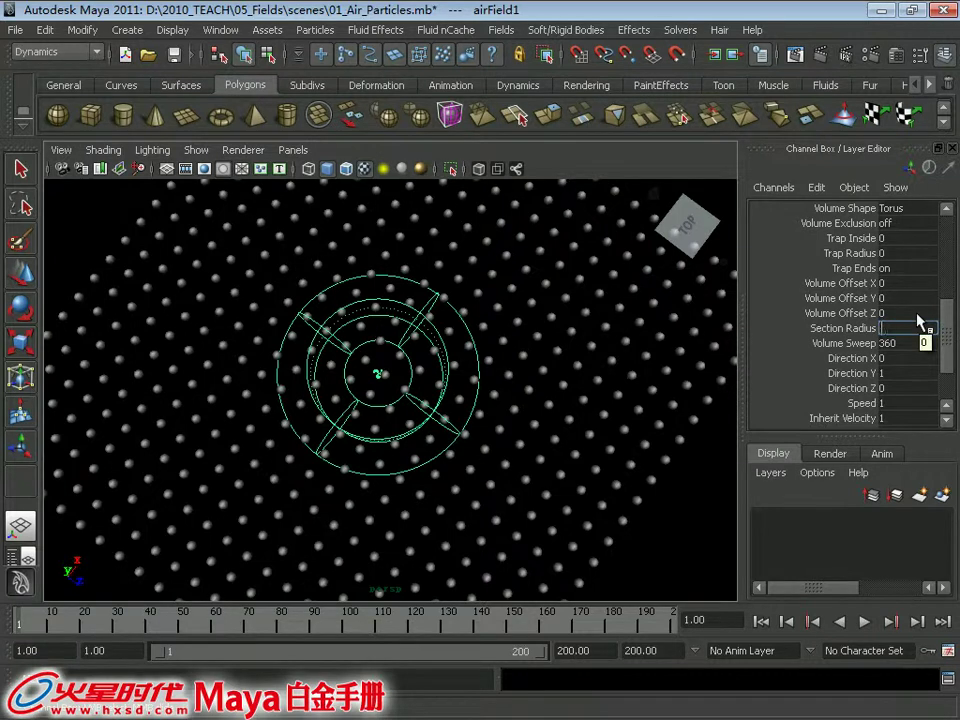
type("0.2")
key("Return")
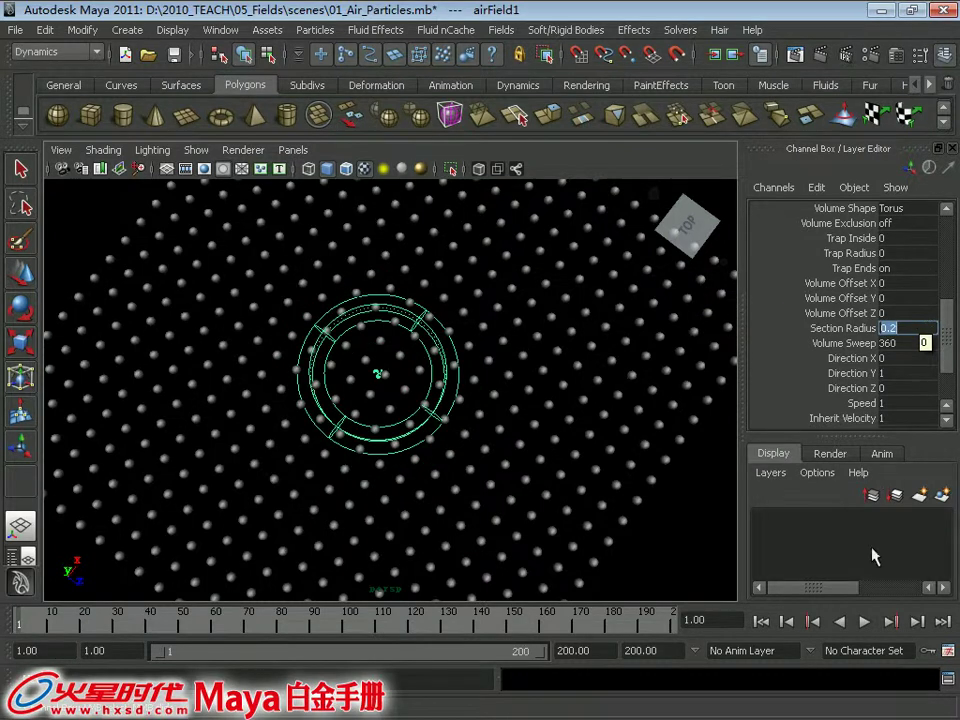
left_click(865, 621)
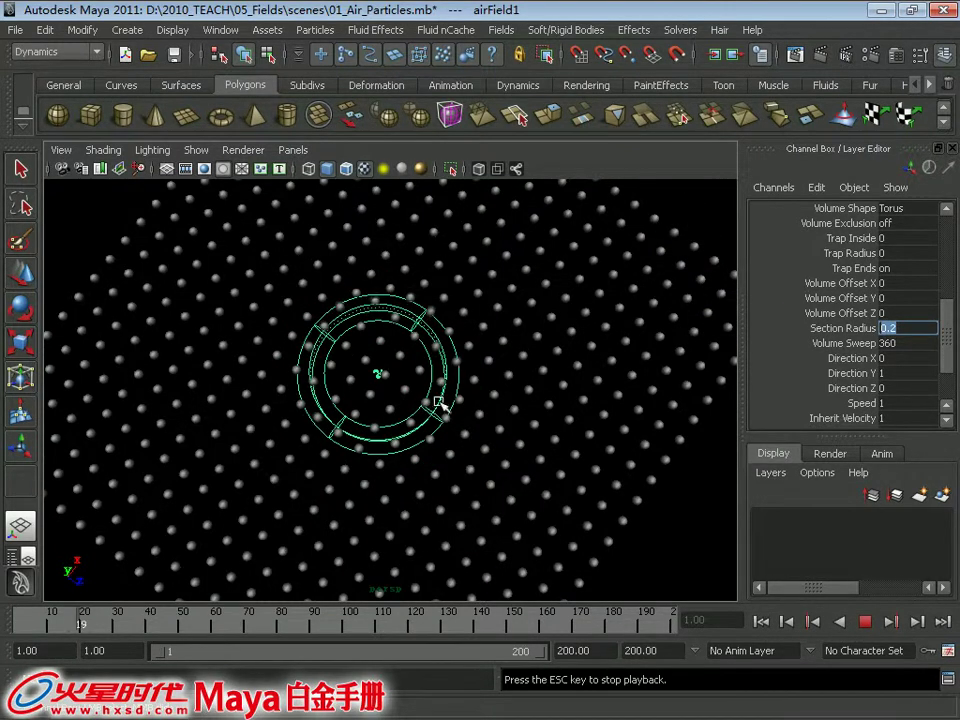
left_click_drag(439, 403, 420, 350, "alt")
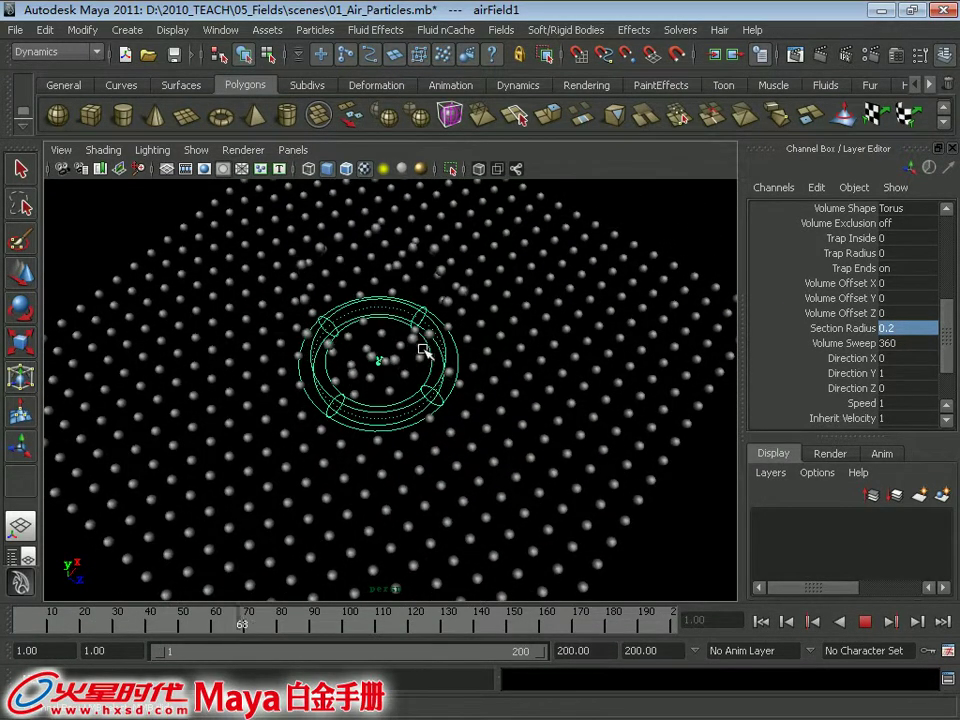
left_click_drag(474, 387, 570, 360, "alt")
left_click(865, 621)
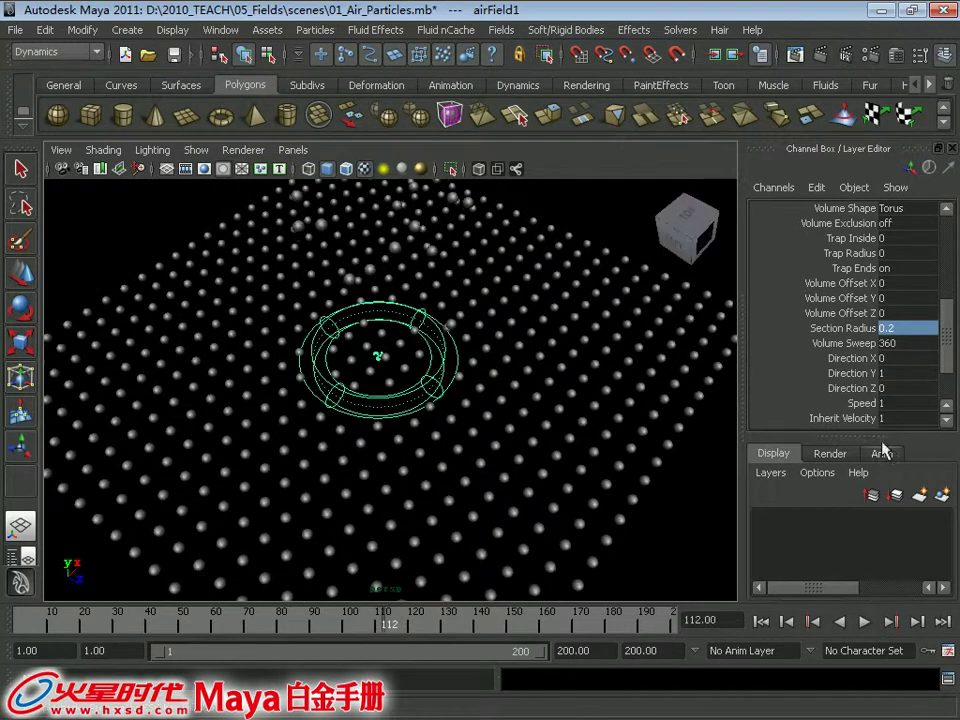
left_click(850, 343)
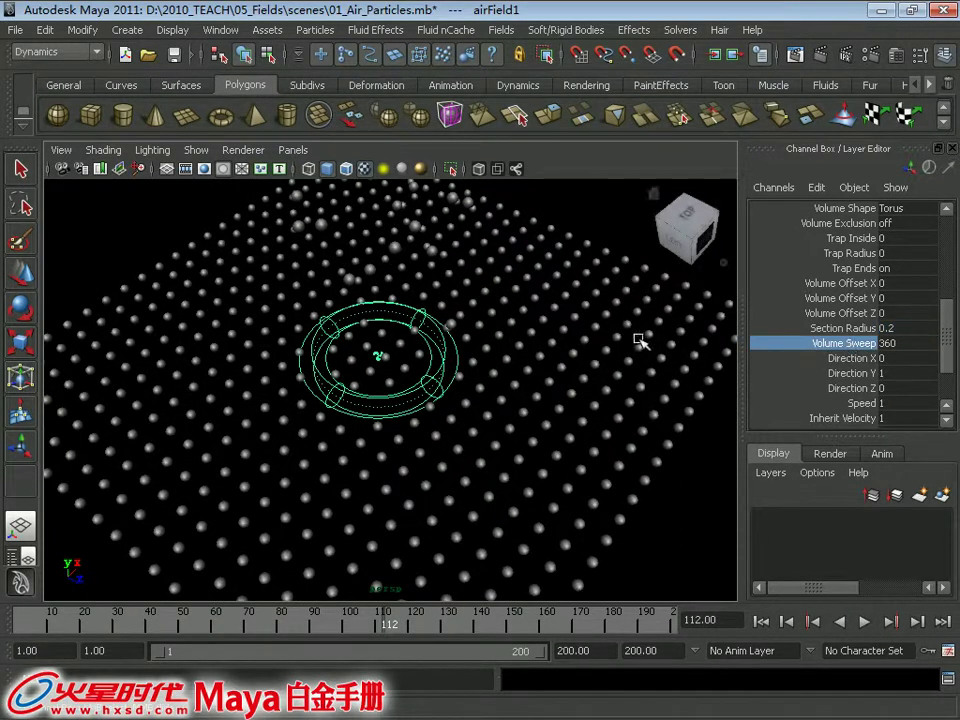
mouse_move(450, 355)
middle_mouse_down()
mouse_move(381, 368)
mouse_move(306, 418)
middle_mouse_up()
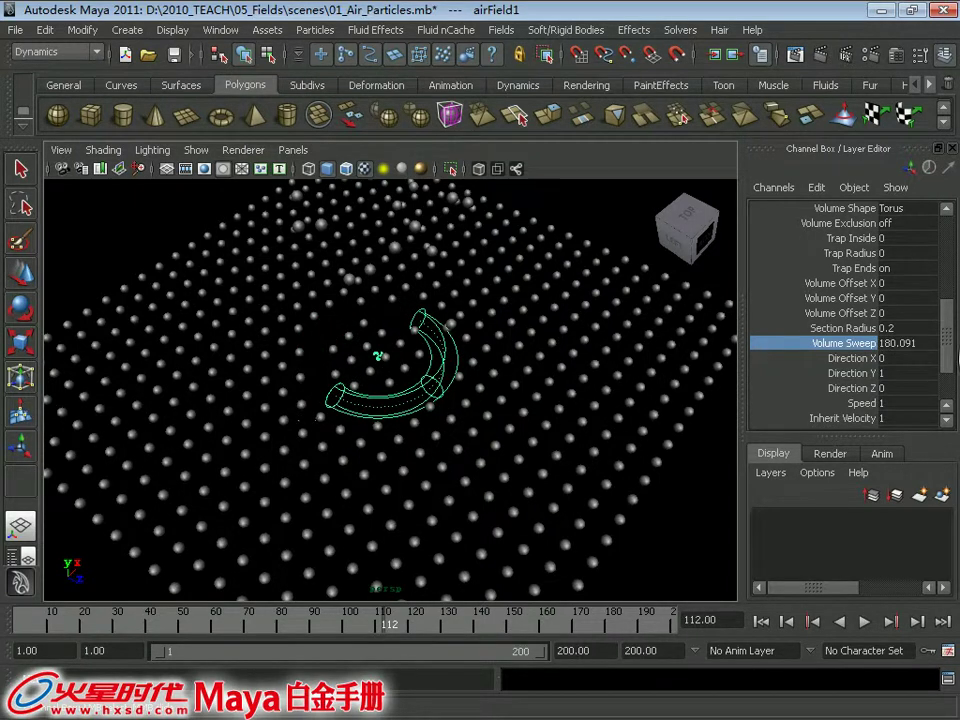
double_click(900, 343)
type("180")
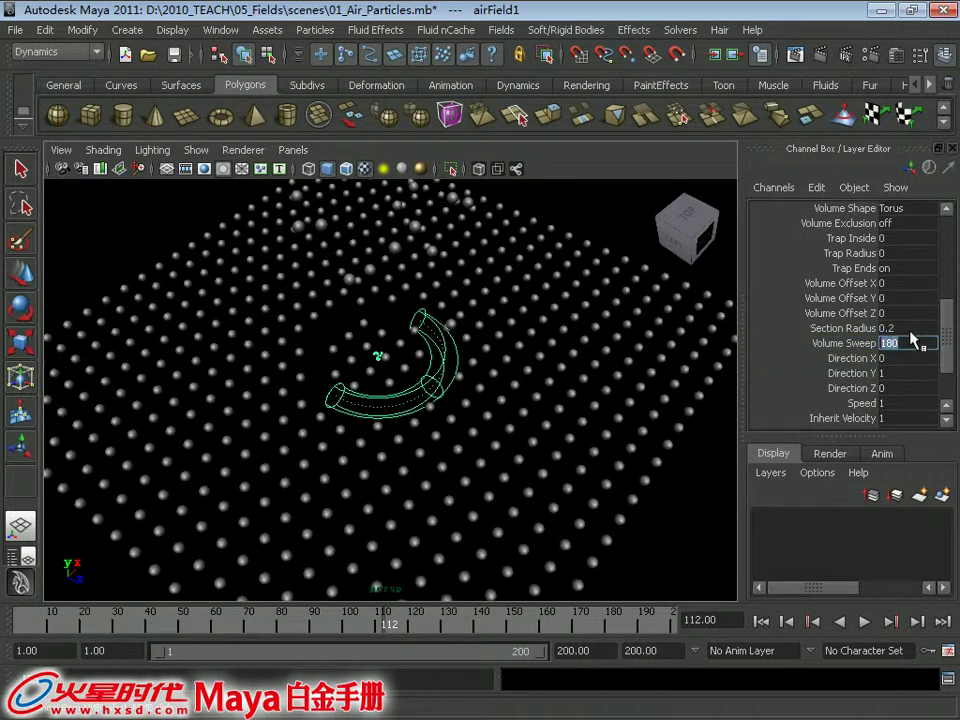
double_click(897, 328)
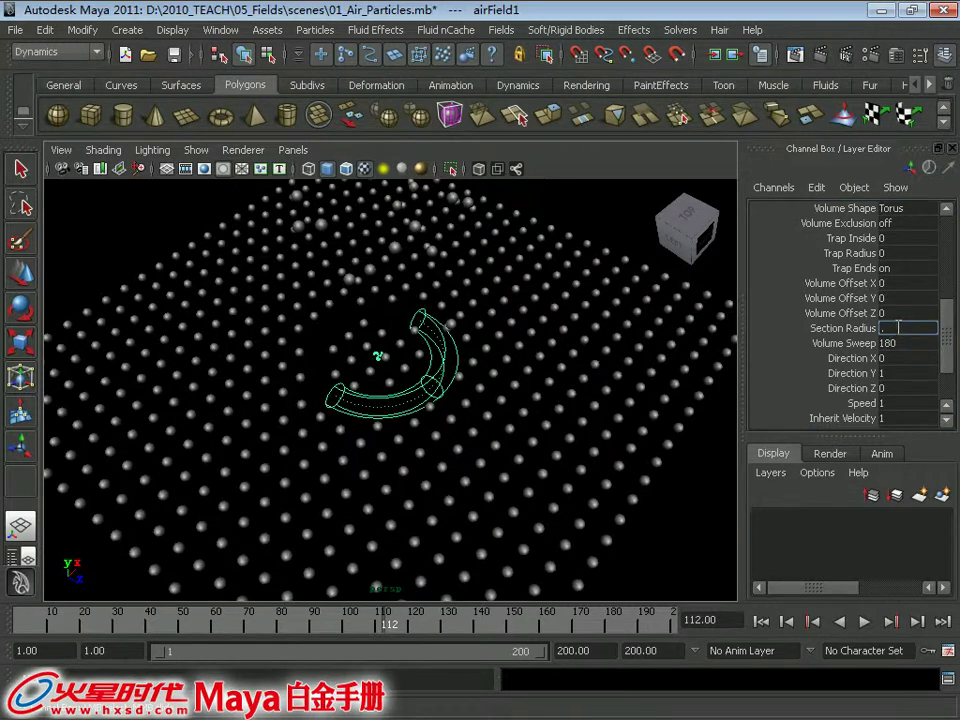
type("8")
type("0.8")
key("Return")
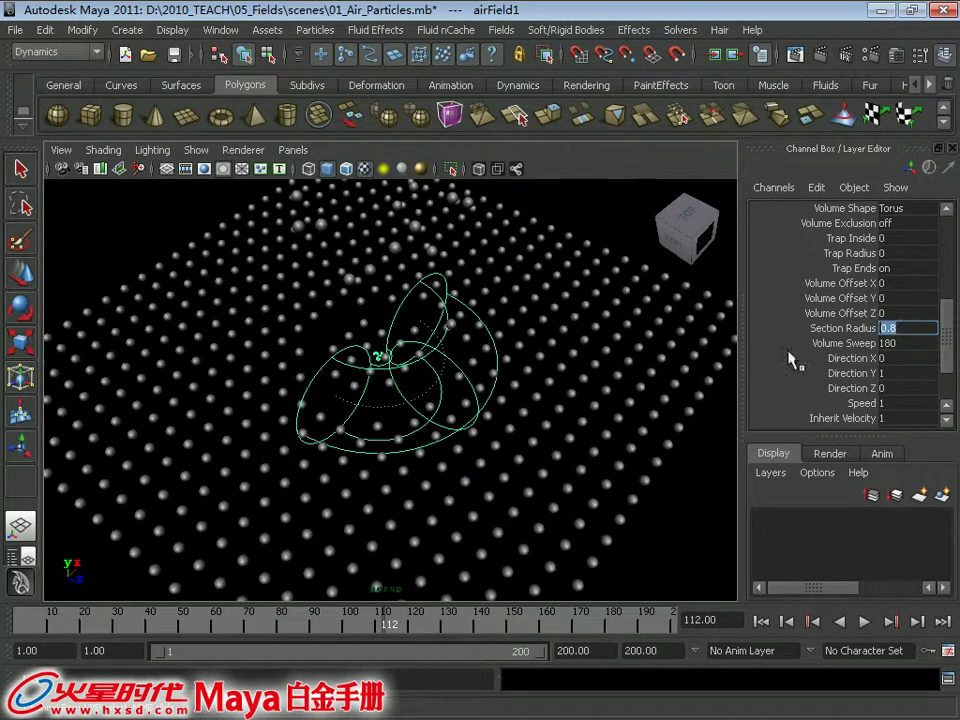
left_click_drag(360, 330, 420, 380, "alt")
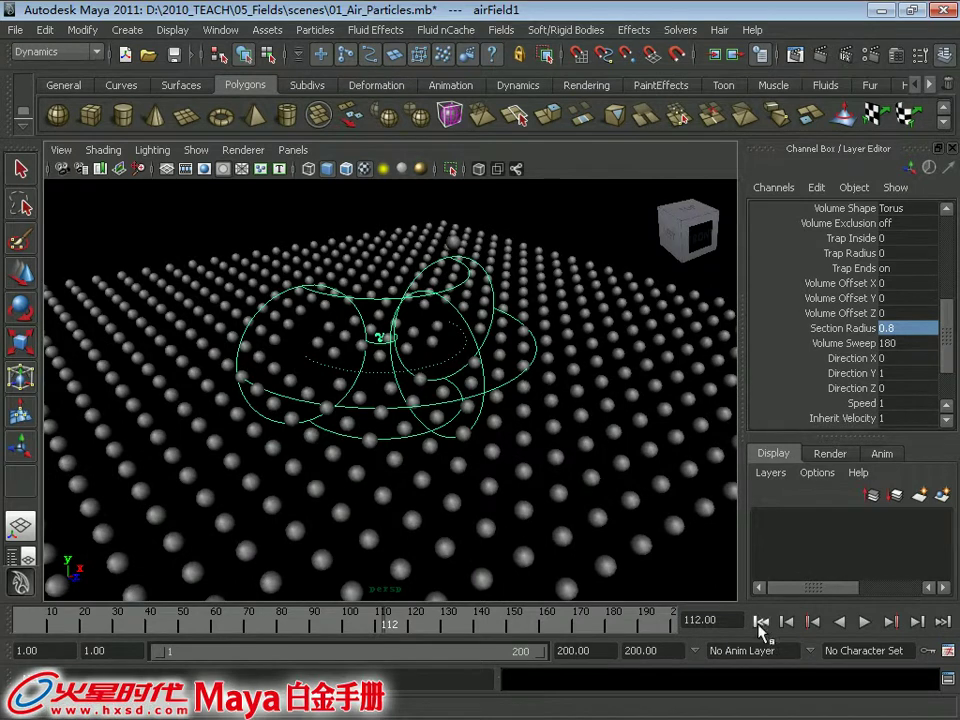
left_click(760, 621)
key("alt+v")
mouse_move(510, 424)
left_mouse_down("alt")
mouse_move(606, 440)
mouse_move(559, 375)
left_mouse_up("alt")
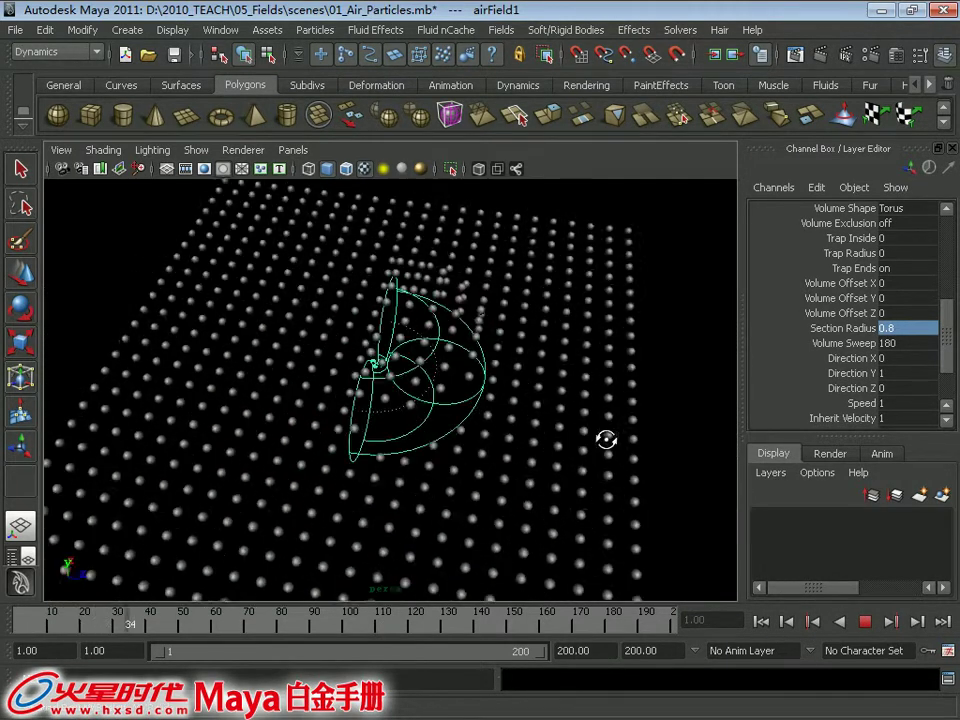
left_click(862, 622)
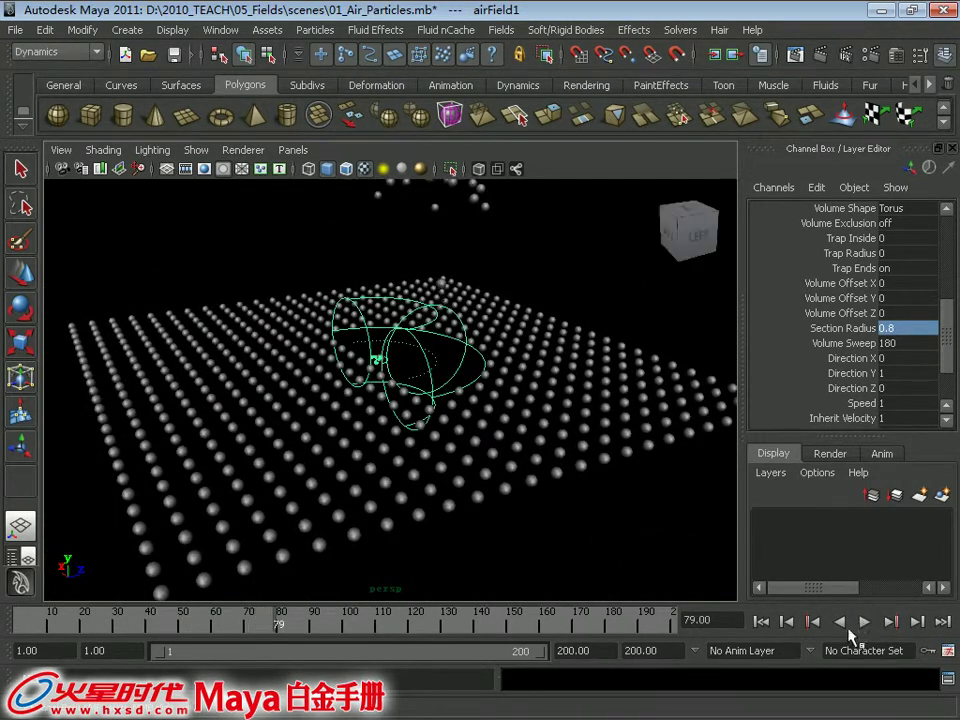
left_click(762, 622)
left_click_drag(414, 446, 425, 432, "alt")
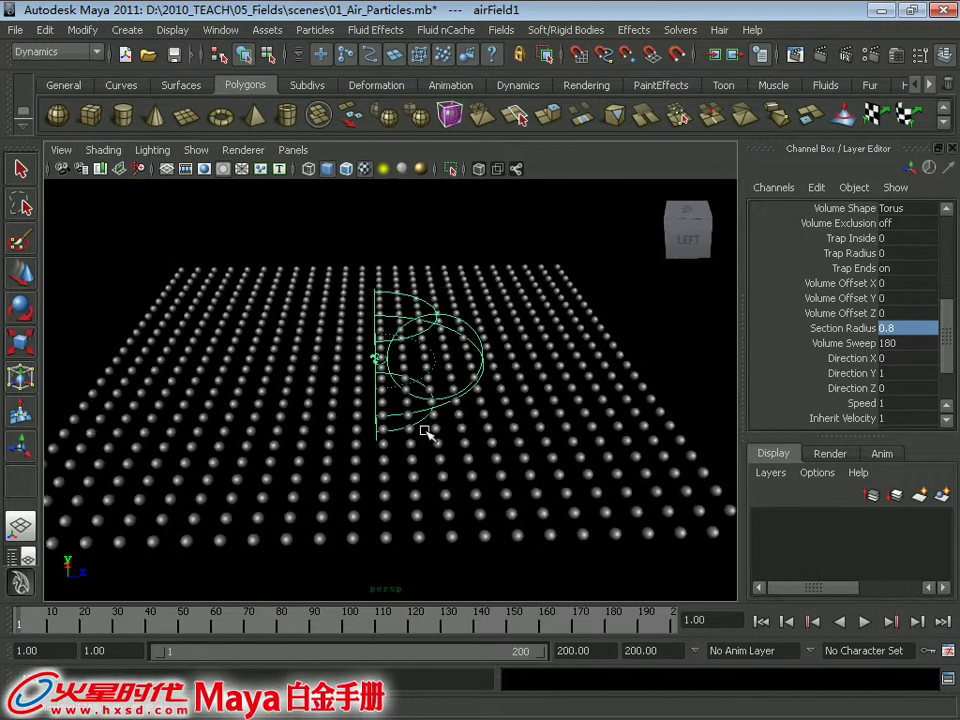
left_click_drag(452, 341, 385, 381, "alt")
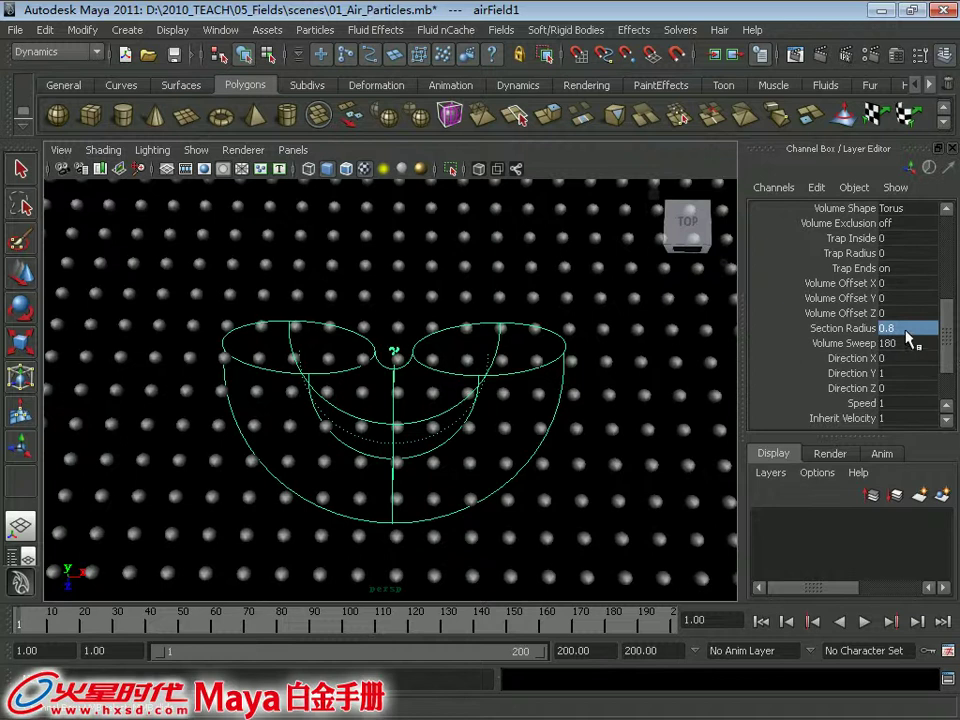
left_click(889, 343)
left_click(842, 343)
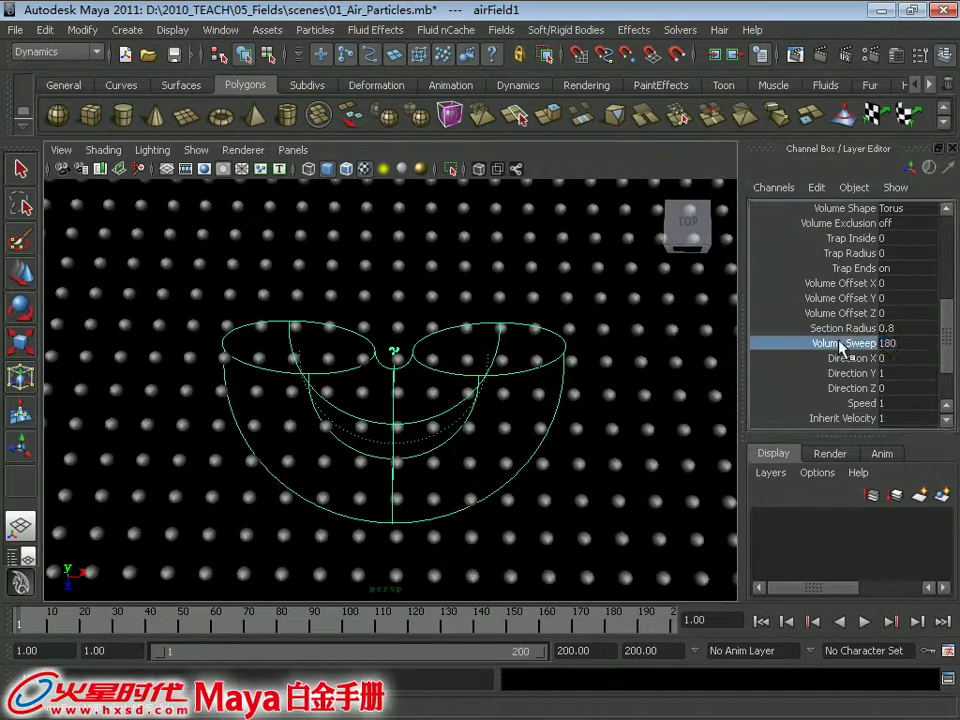
mouse_move(437, 367)
middle_mouse_down()
mouse_move(467, 364)
mouse_move(407, 373)
middle_mouse_up()
key("ctrl+z")
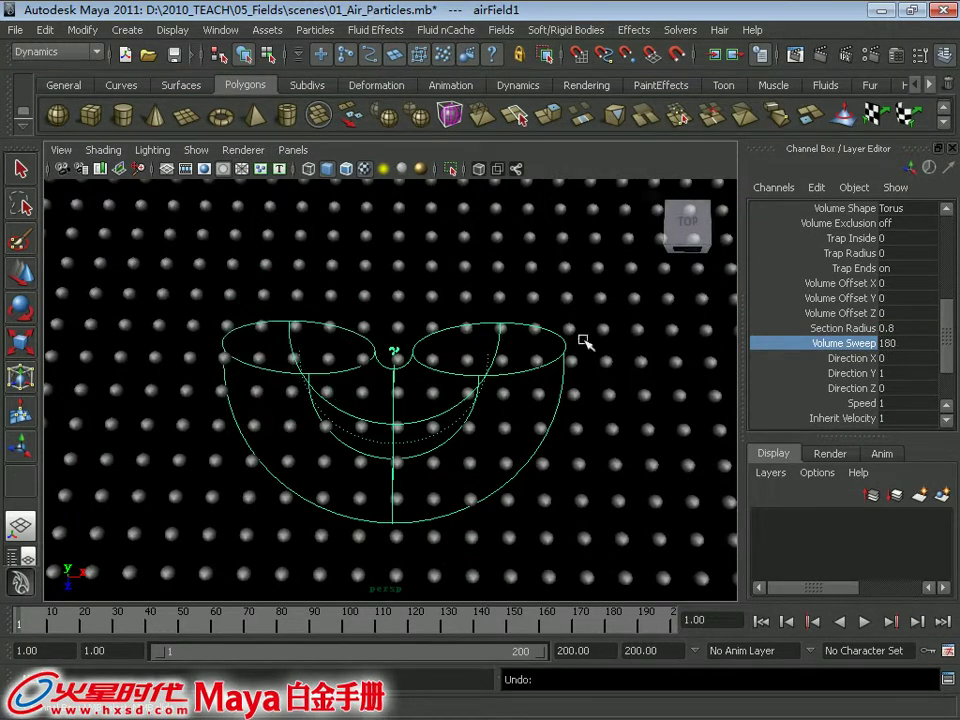
double_click(907, 343)
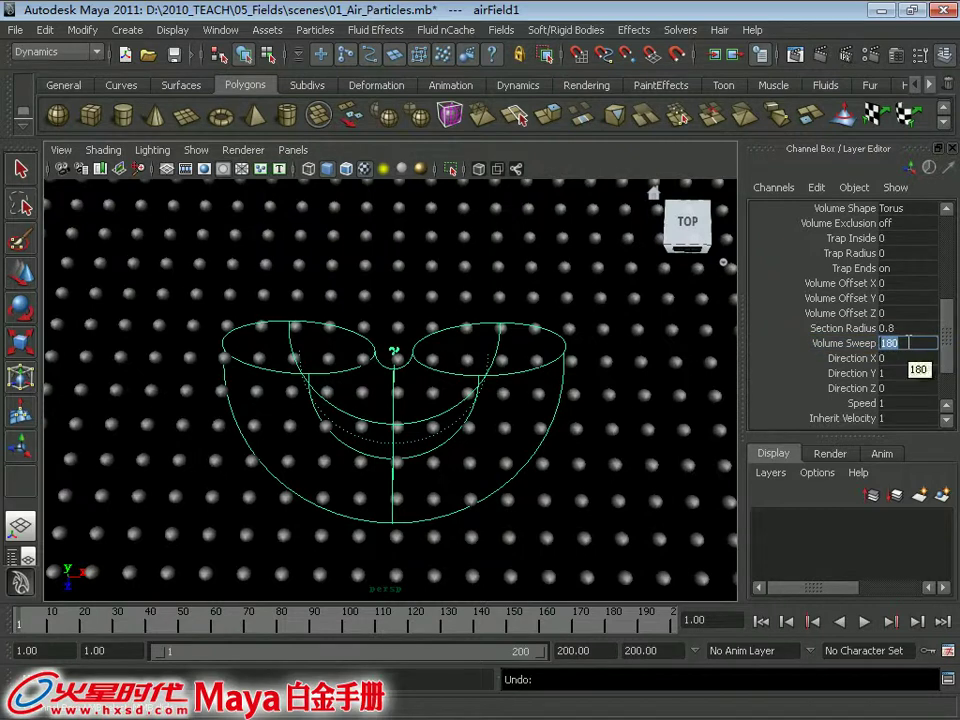
left_click_drag(561, 366, 540, 339, "alt")
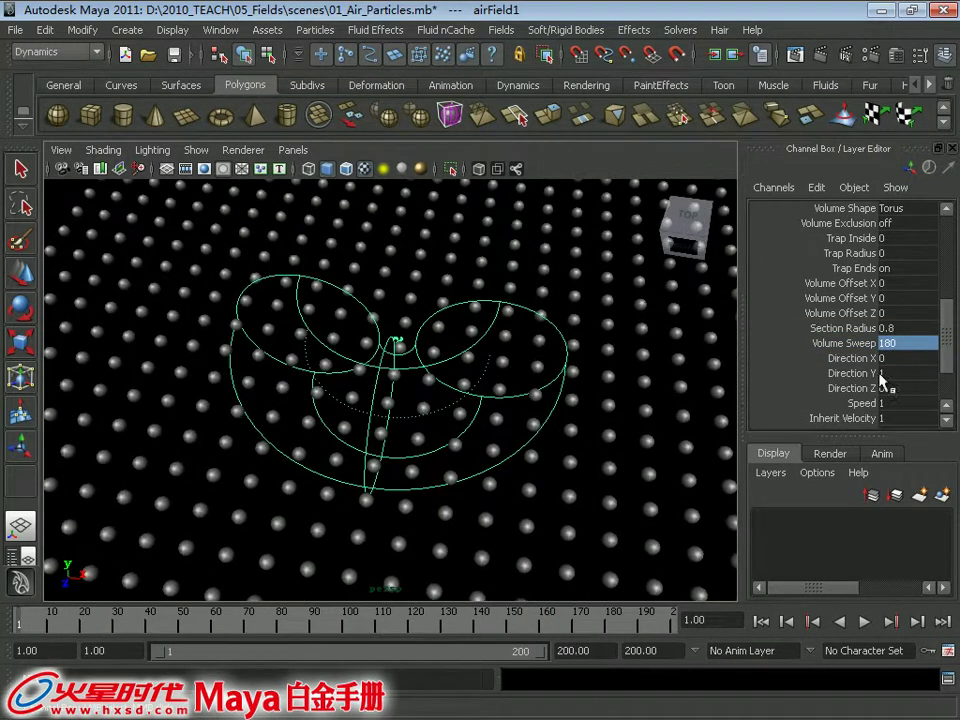
left_click(859, 375)
left_click_drag(955, 351, 955, 357)
double_click(903, 332)
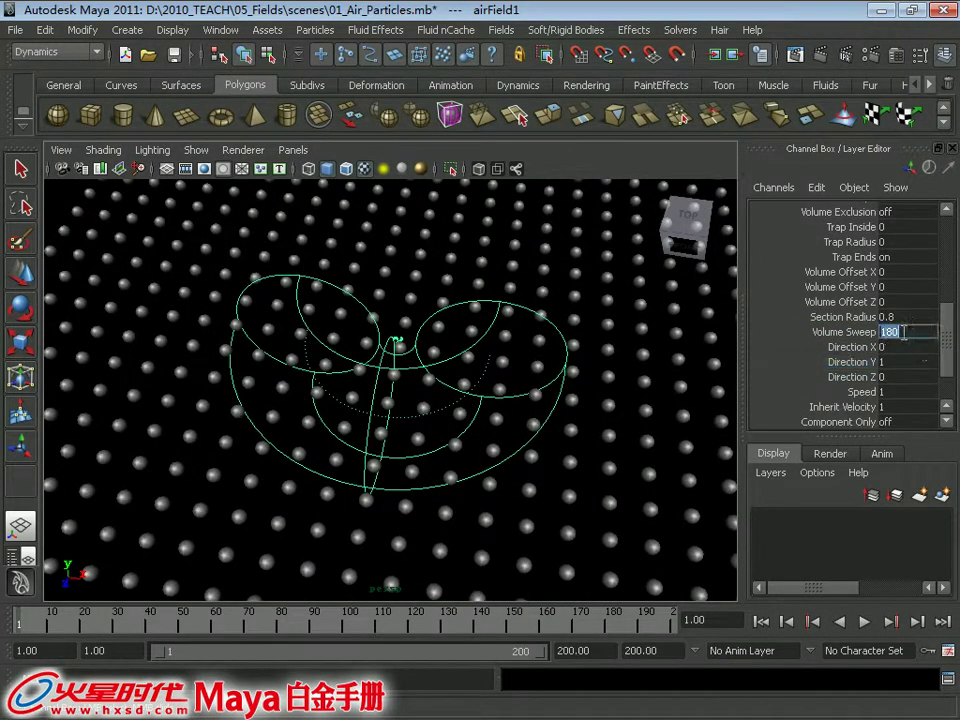
type("360")
key("Return")
double_click(899, 317)
type("5")
key("Return")
left_click_drag(430, 330, 480, 340, "alt")
left_click(845, 362)
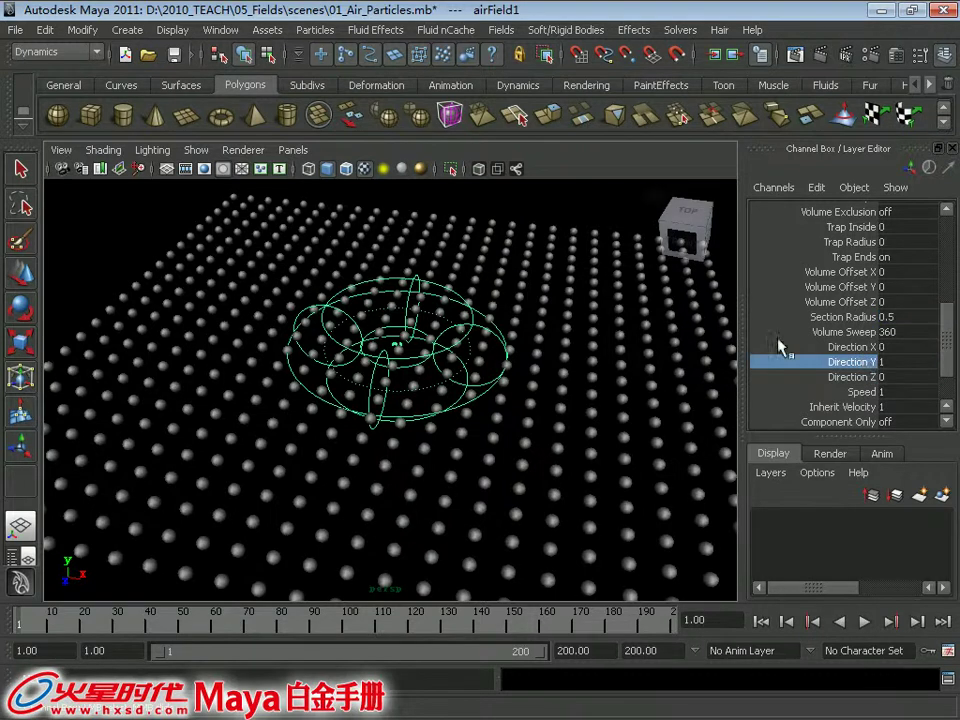
- Test-play the field with Direction Y -1, then Direction Z -1, rewinding to frame 1 each time
mouse_move(324, 248)
left_mouse_down("alt")
mouse_move(422, 317)
mouse_move(428, 300)
mouse_move(440, 300)
left_mouse_up("alt")
left_click(885, 362)
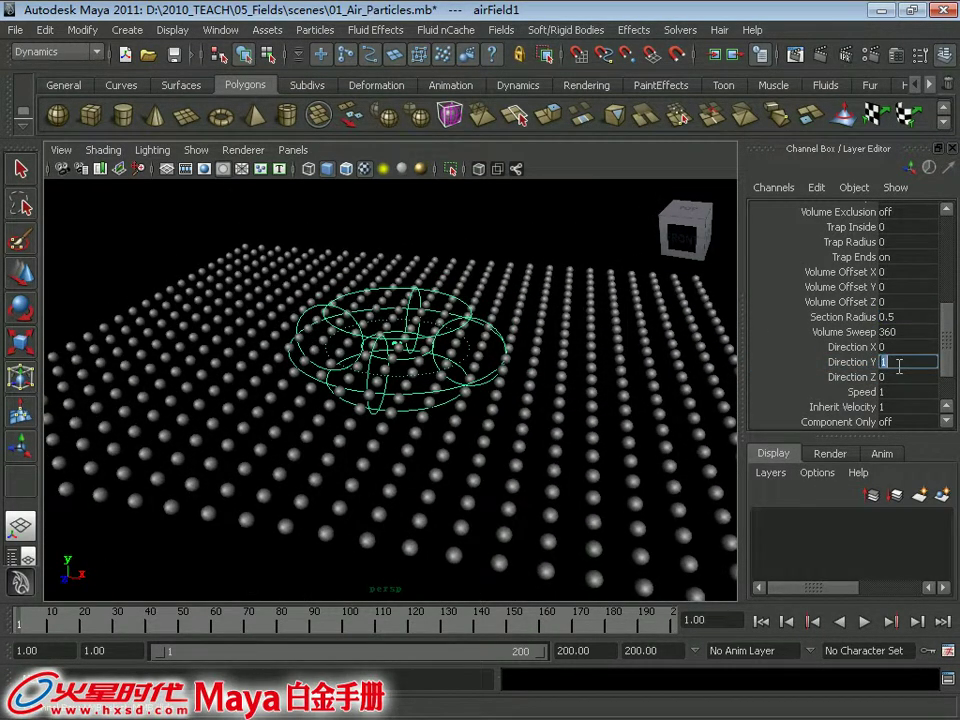
left_click_drag(430, 400, 435, 381, "alt")
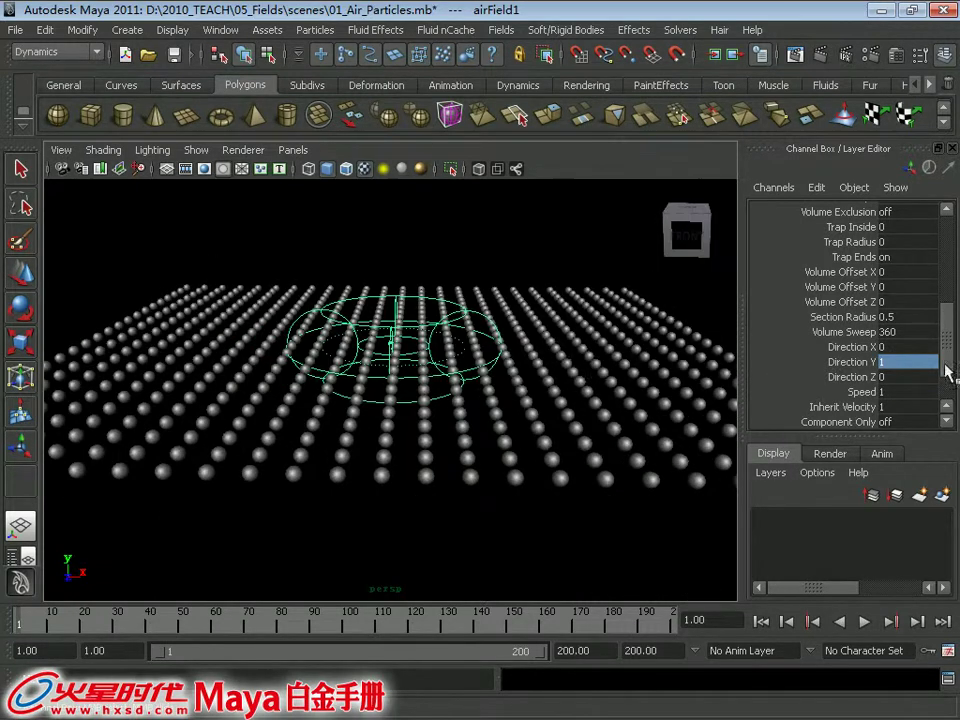
left_click(896, 361)
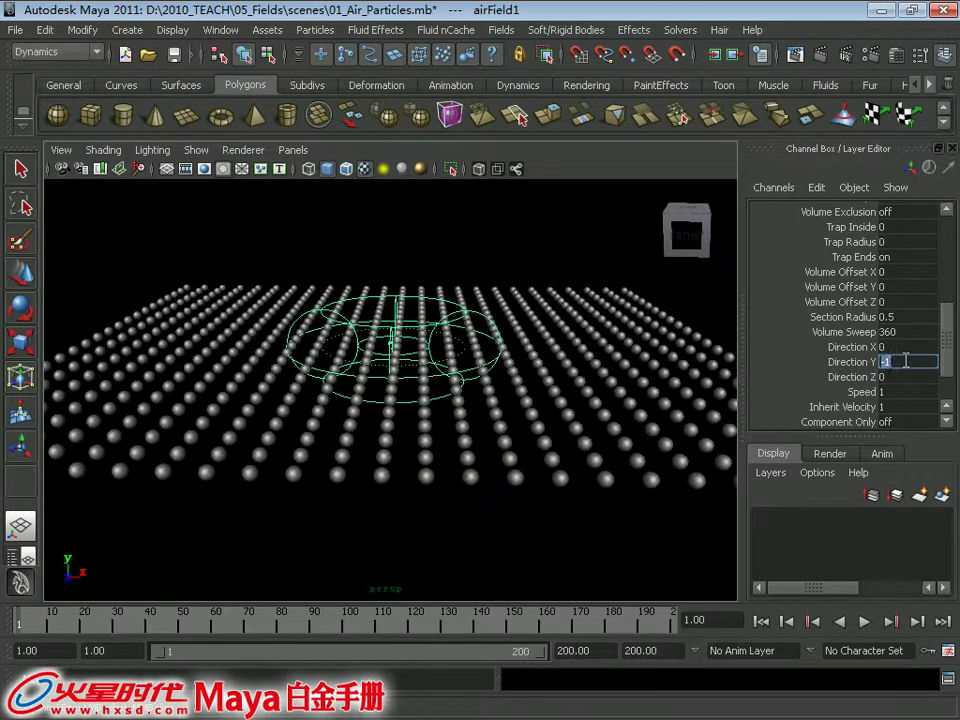
left_click(866, 622)
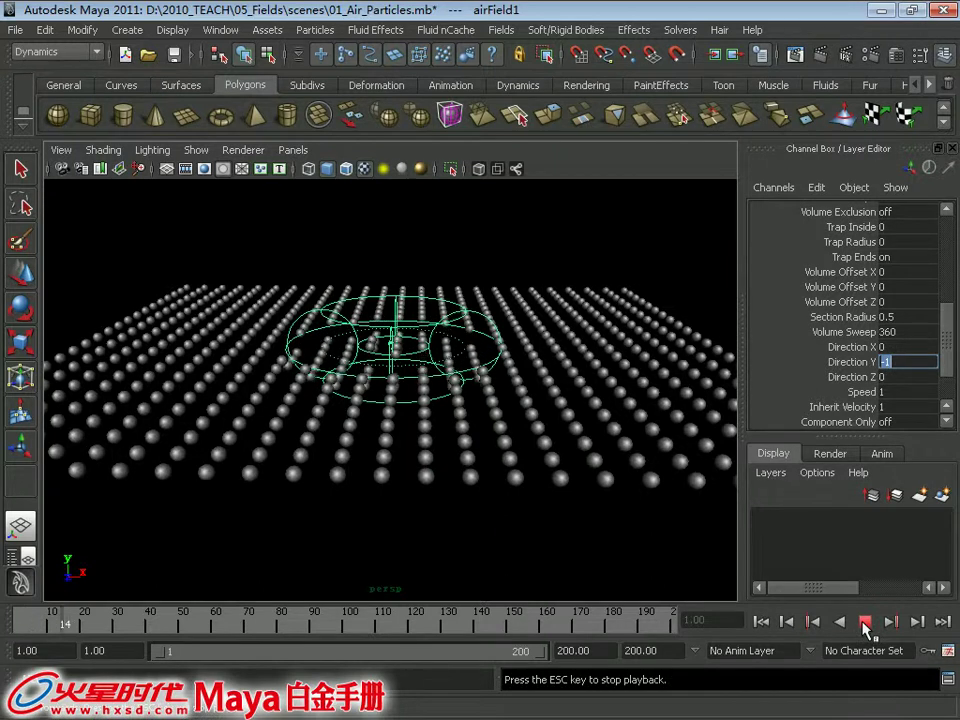
left_click(866, 622)
left_click(760, 622)
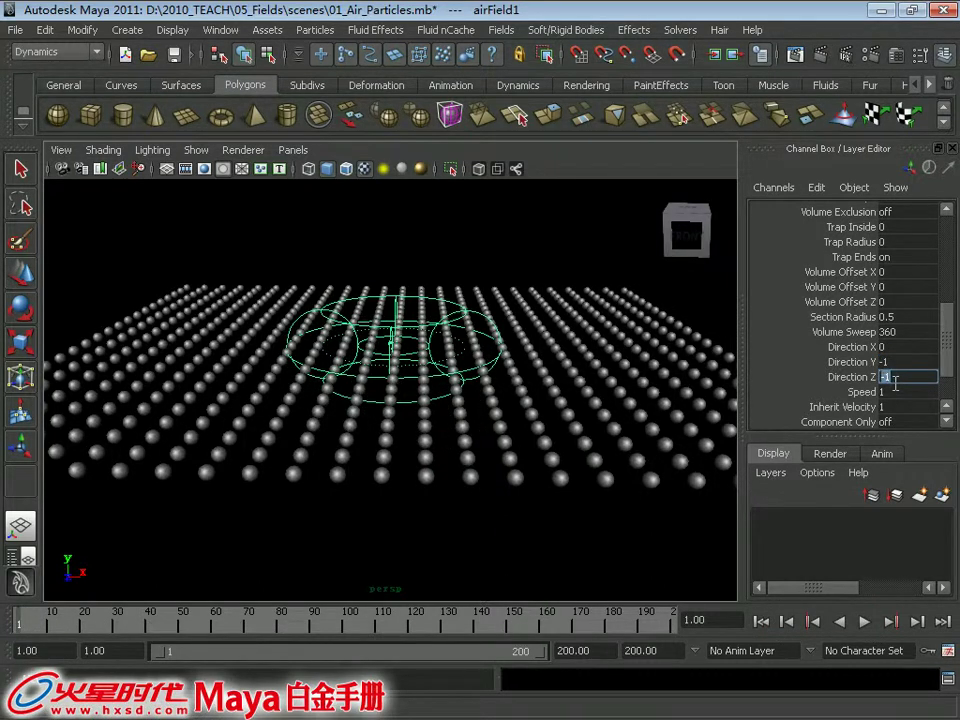
left_click(866, 622)
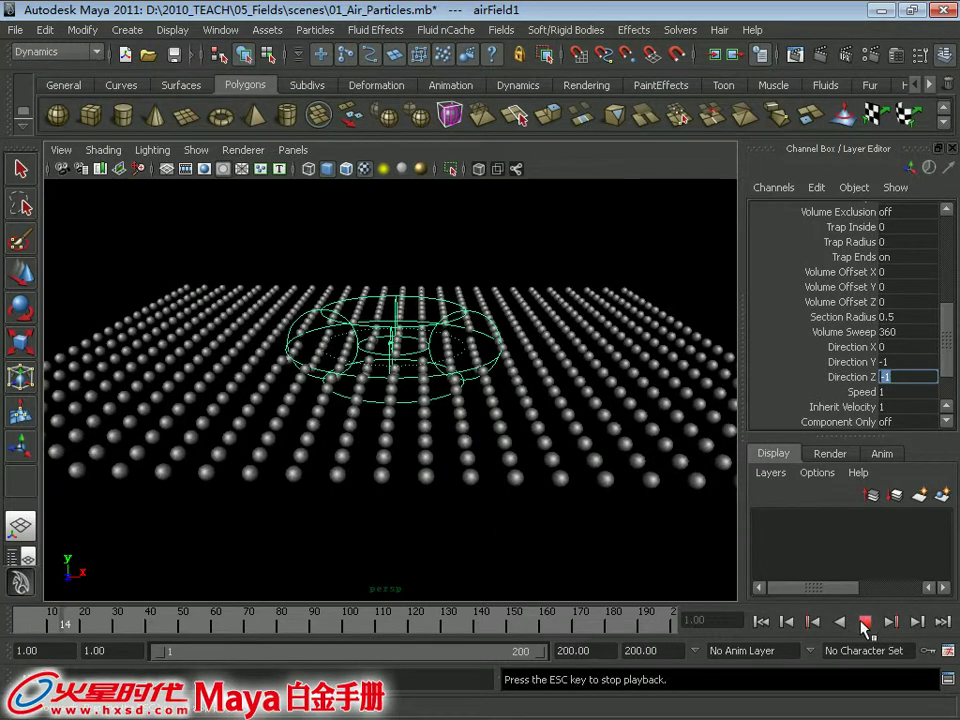
mouse_move(250, 300)
left_mouse_down("alt")
mouse_move(330, 373)
mouse_move(439, 401)
left_mouse_up("alt")
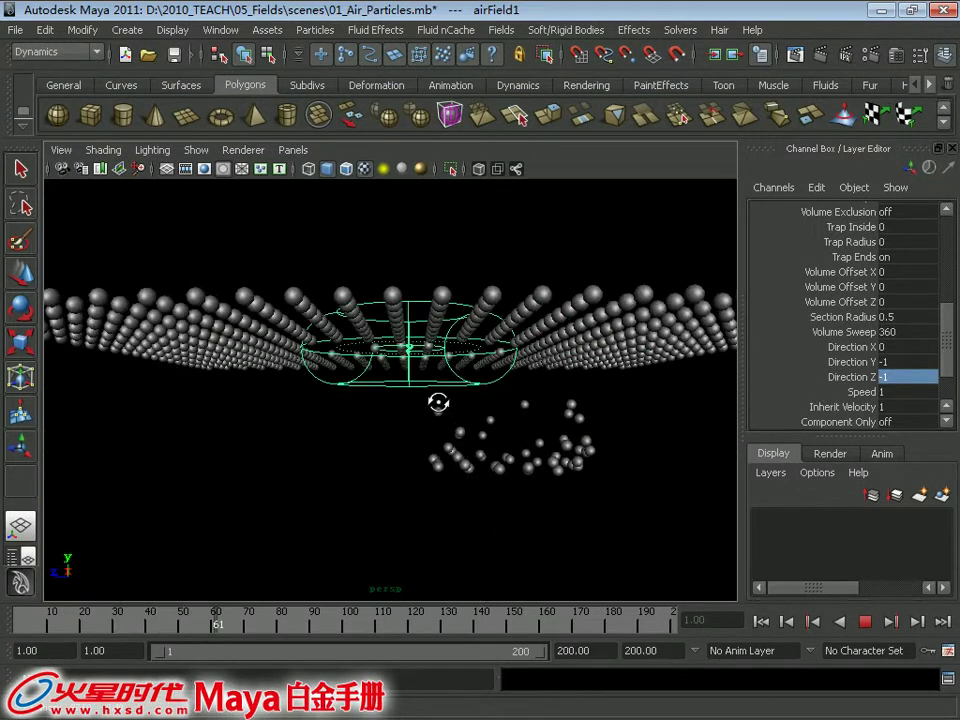
left_click(866, 622)
left_click(762, 621)
- Set airField1 Direction Y to 1 and Direction Z to 0
left_click(905, 362)
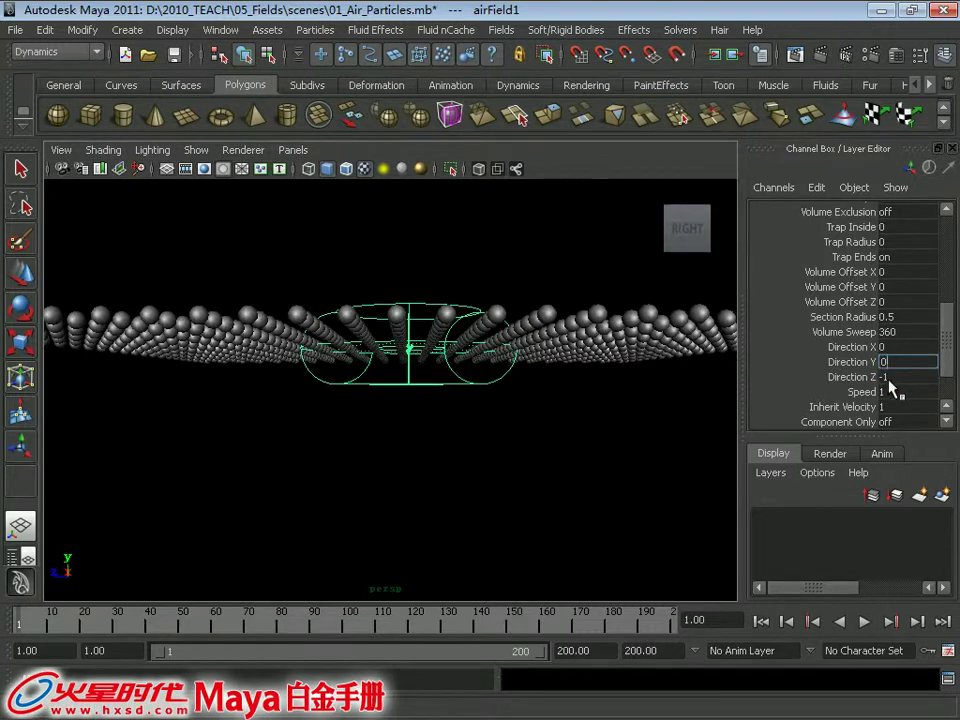
type("1")
left_click(889, 378)
type("0")
left_click(889, 391)
- Tumble the view over the grid, undoing accidental air field moves
mouse_move(343, 350)
left_mouse_down("alt")
mouse_move(432, 378)
mouse_move(617, 407)
mouse_move(561, 399)
mouse_move(461, 354)
mouse_move(467, 364)
mouse_move(444, 360)
mouse_move(438, 373)
mouse_move(424, 301)
left_mouse_up("alt")
key("w")
mouse_move(397, 260)
left_mouse_down("alt")
mouse_move(399, 352)
mouse_move(381, 381)
mouse_move(400, 330)
mouse_move(417, 462)
mouse_move(279, 375)
mouse_move(231, 214)
left_mouse_up("alt")
key("ctrl+z")
mouse_move(315, 364)
left_mouse_down("alt")
mouse_move(332, 464)
mouse_move(435, 368)
left_mouse_up("alt")
key("ctrl+z")
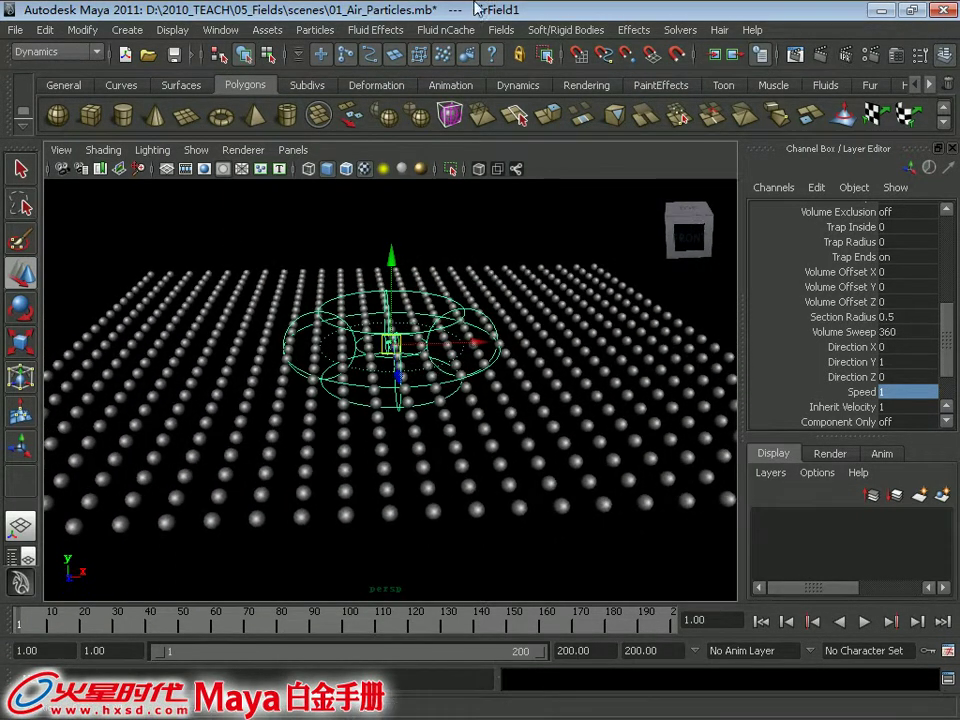
left_click(501, 30)
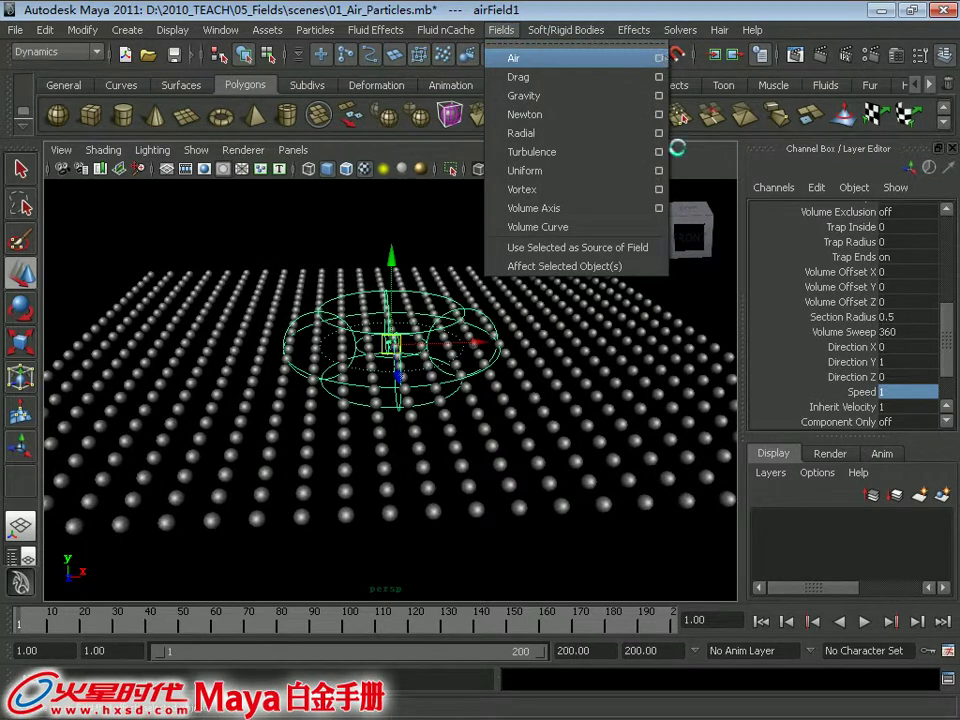
left_click(659, 58)
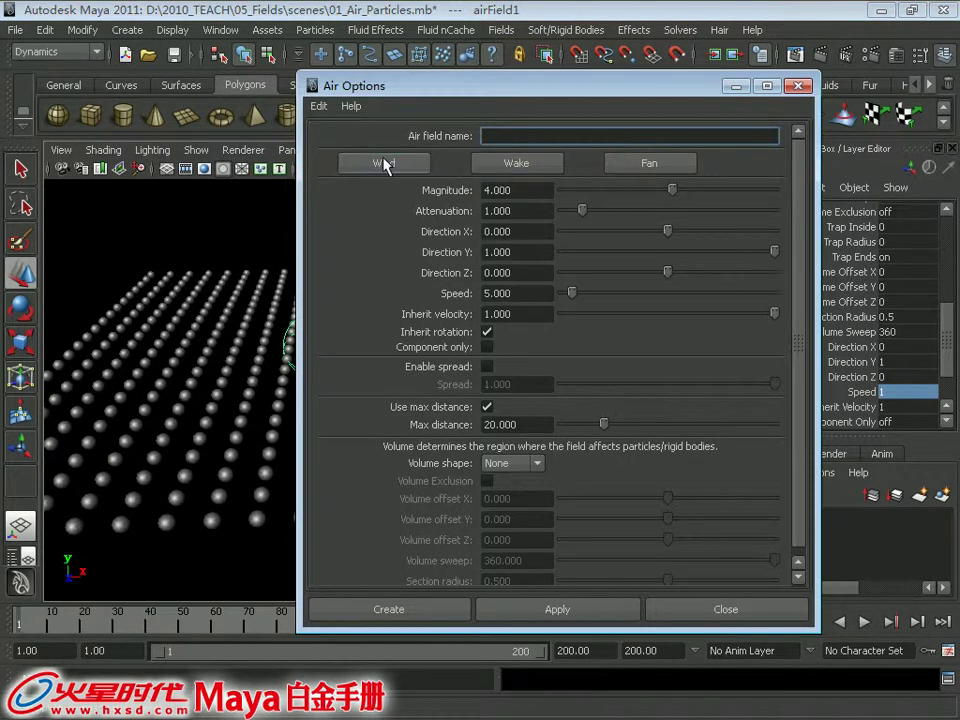
left_click(318, 106)
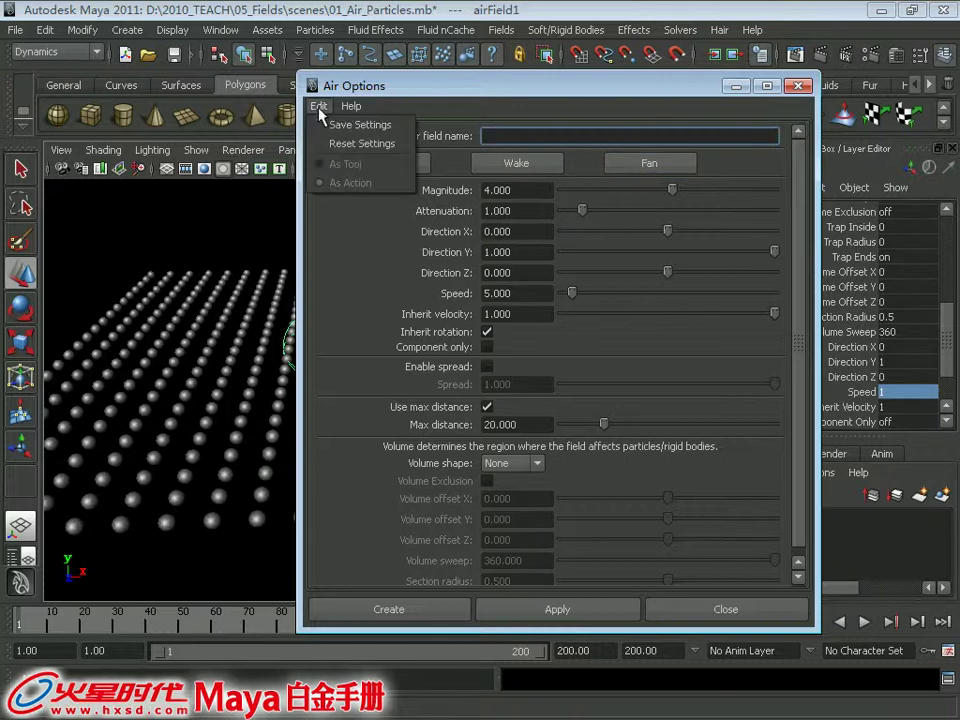
left_click(340, 143)
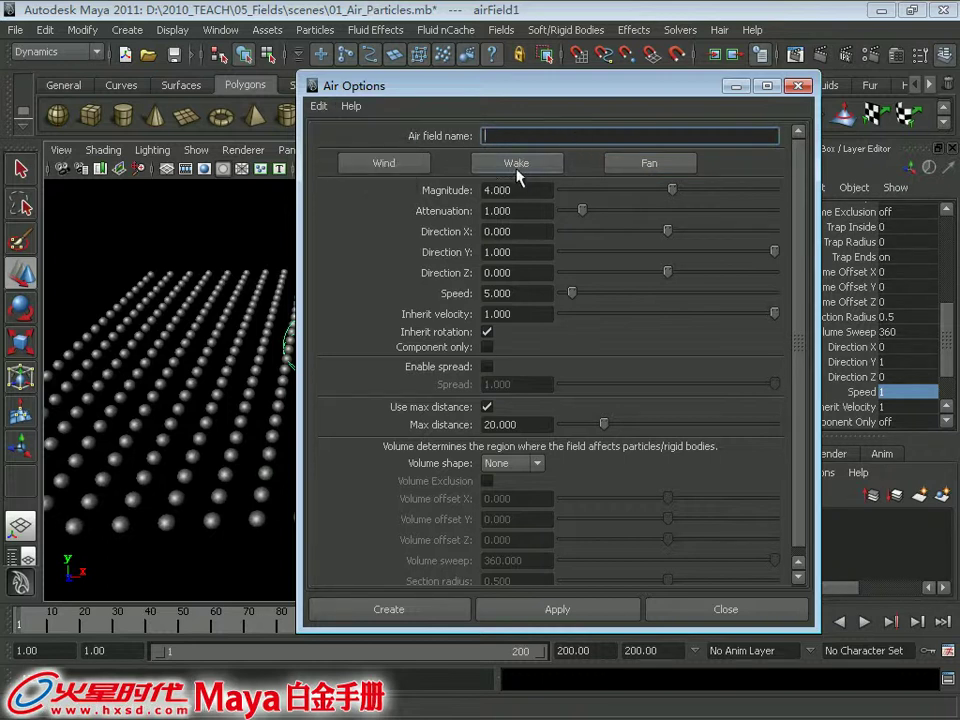
left_click(384, 162)
left_click(624, 162)
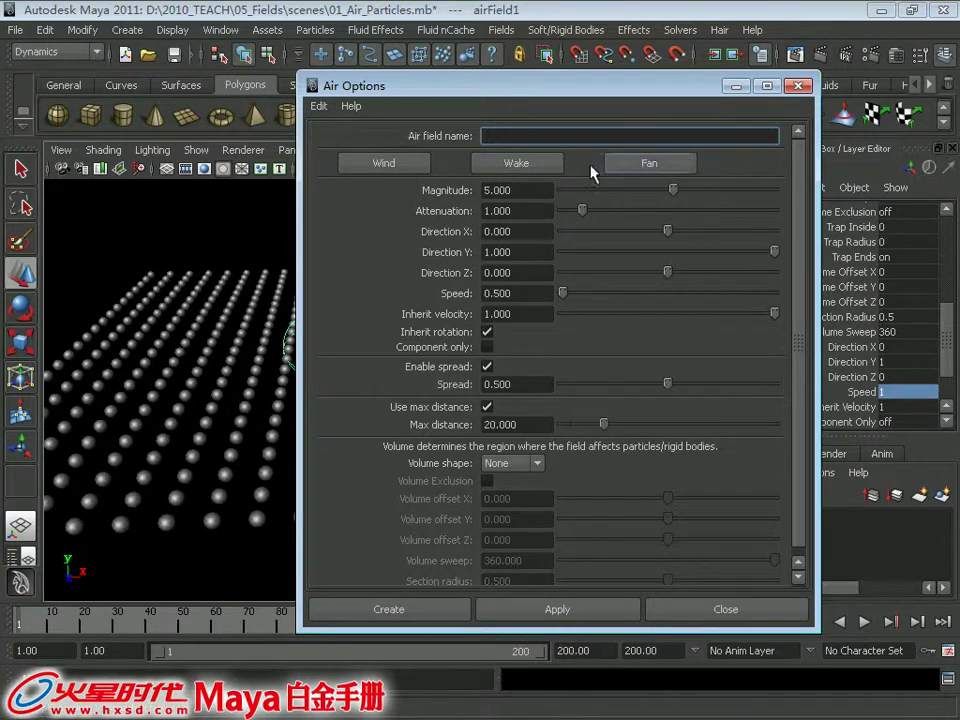
left_click(383, 163)
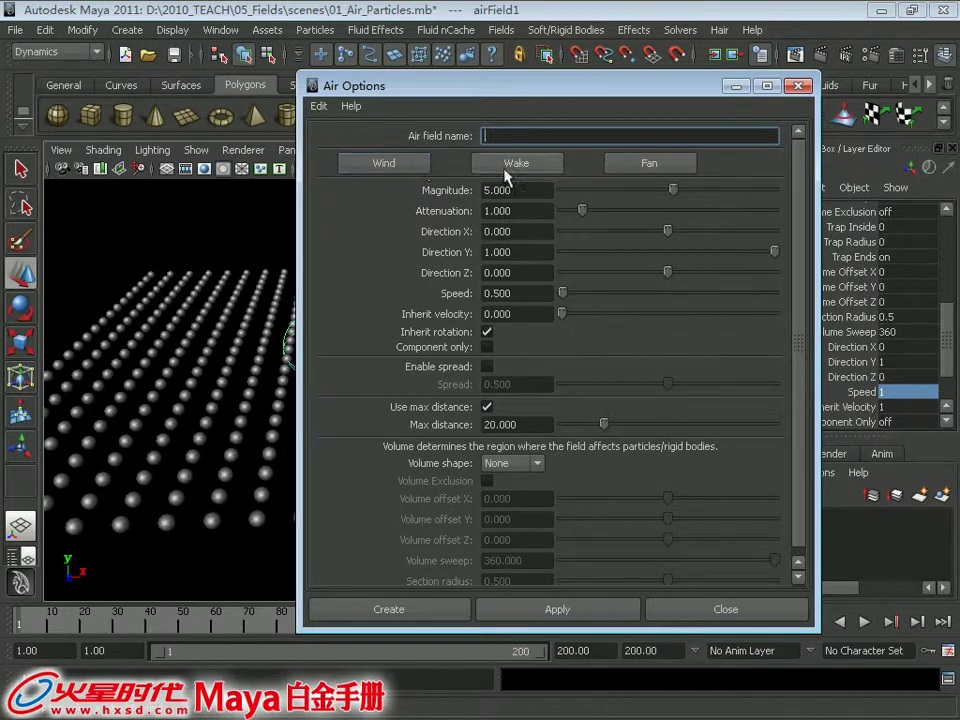
left_click(545, 167)
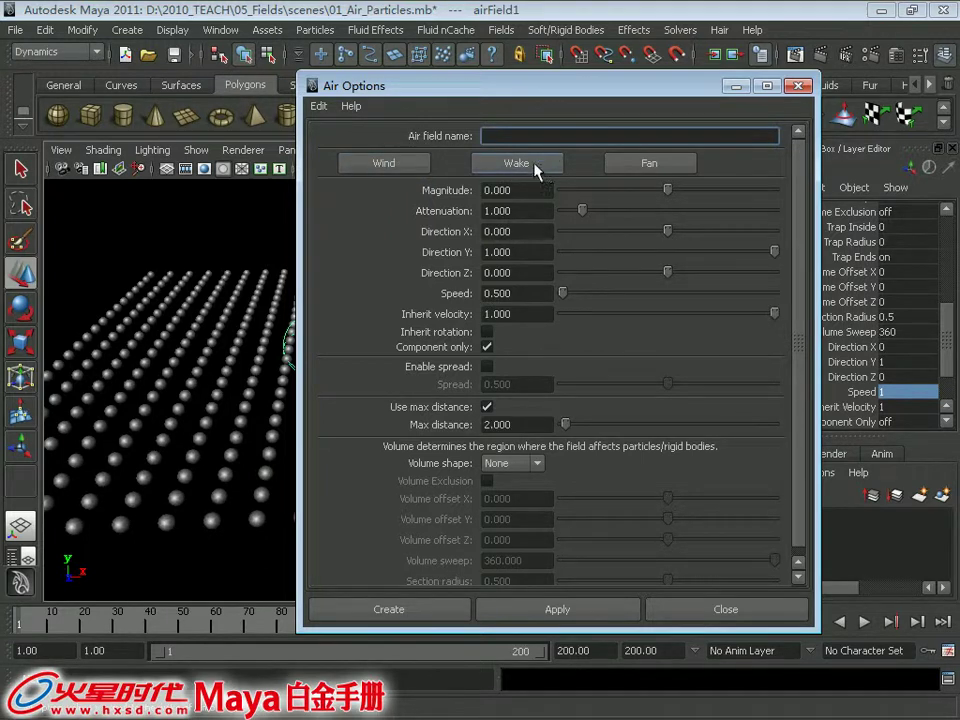
left_click(520, 163)
left_click(414, 169)
left_click(392, 163)
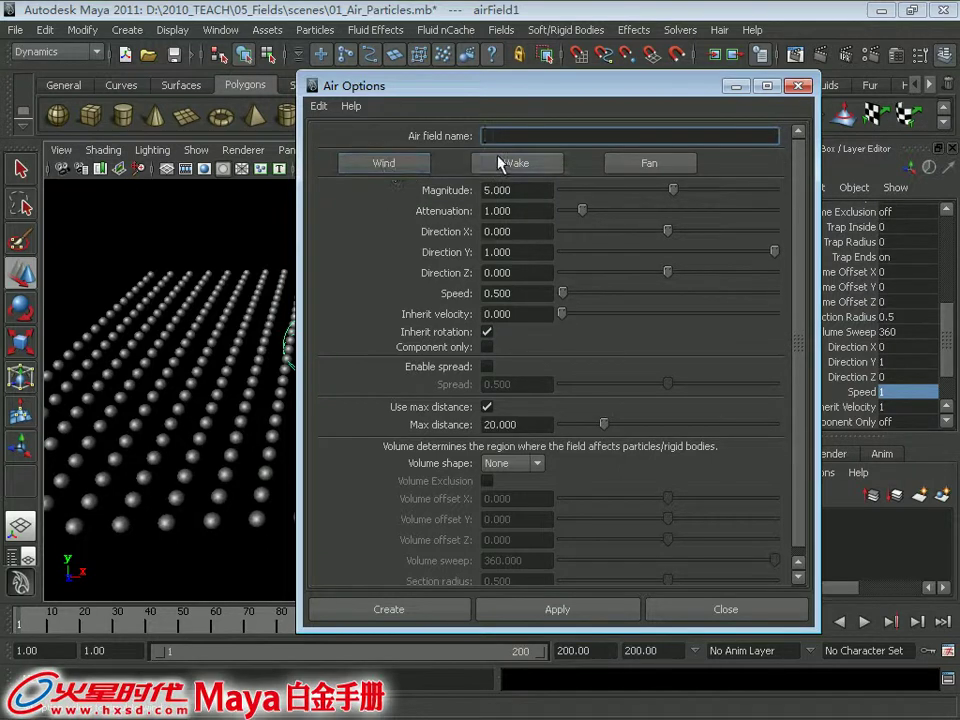
- Close the Air options without creating a field and re-enter Inherit Velocity as 1
left_click(796, 87)
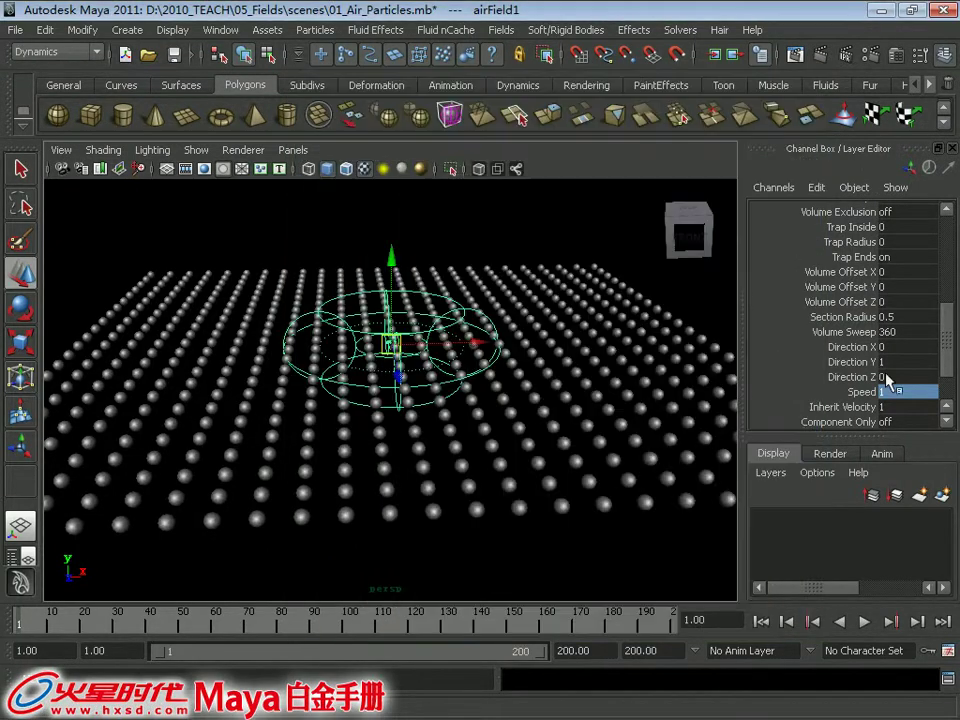
mouse_move(535, 377)
left_mouse_down("alt")
mouse_move(551, 339)
mouse_move(505, 331)
left_mouse_up("alt")
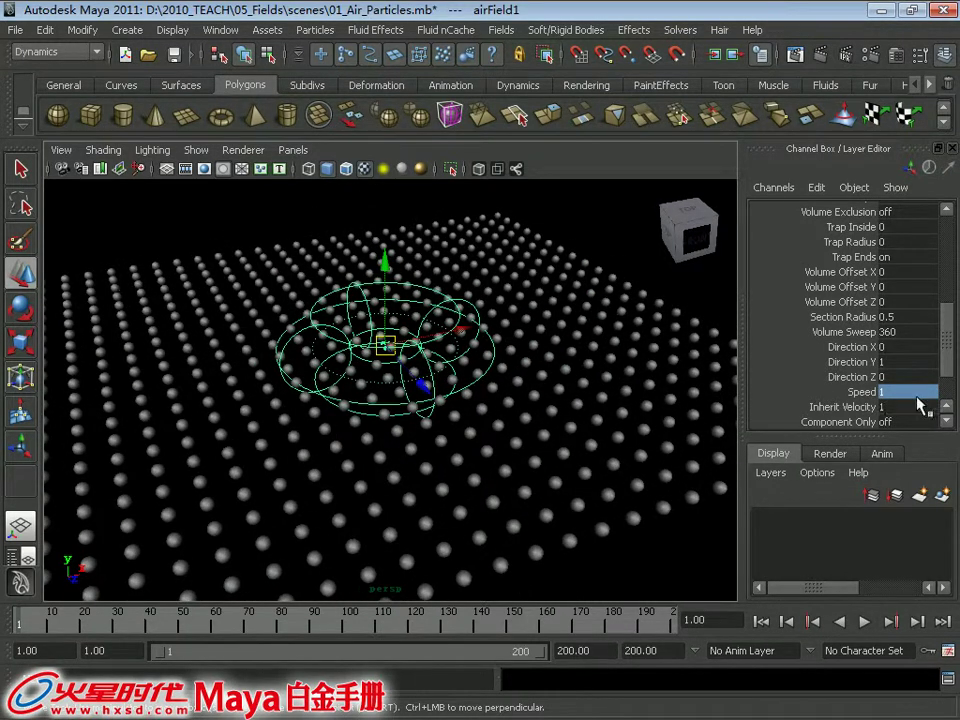
left_click_drag(955, 350, 957, 378)
left_click(845, 346)
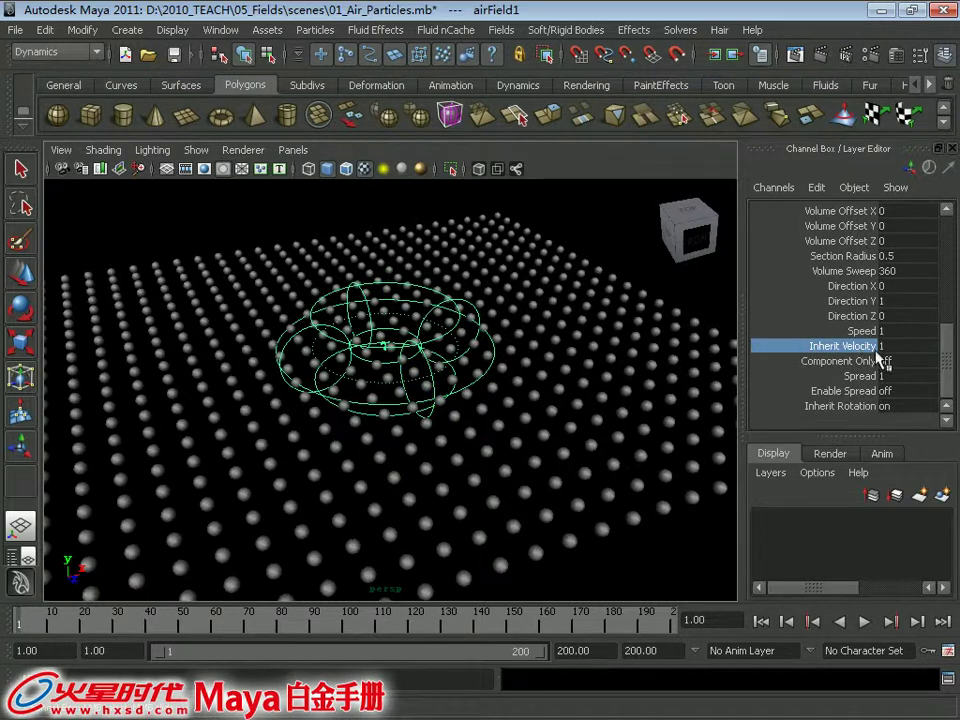
double_click(937, 346)
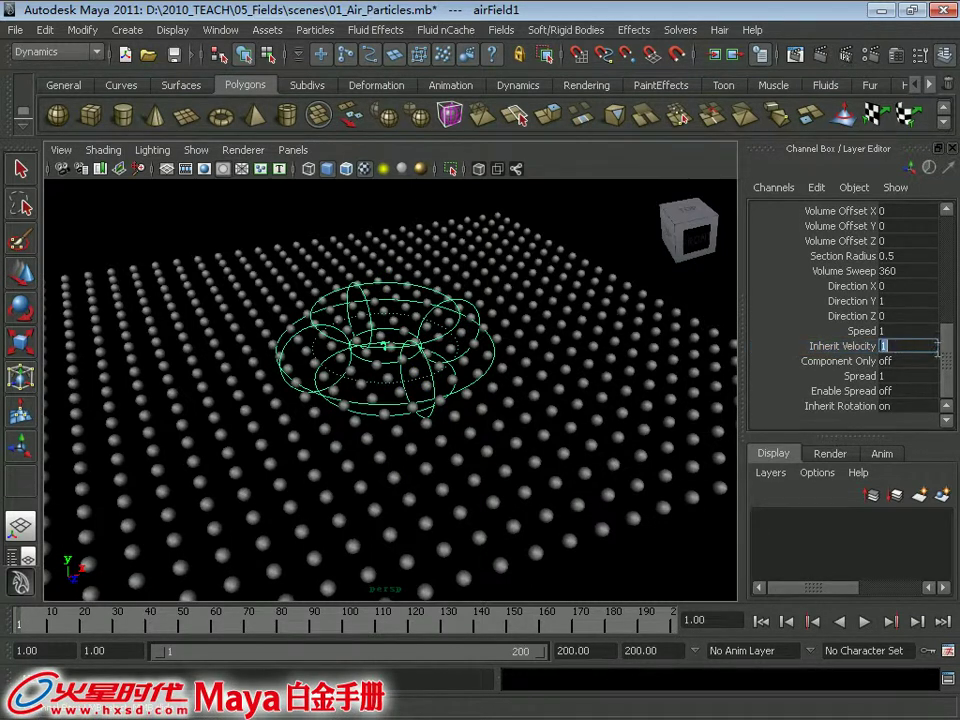
type("0")
type("1")
- Pull the view back and slide the air field along X
right_click_drag(549, 385, 311, 347, "alt")
key("w")
mouse_move(490, 365)
left_mouse_down()
mouse_move(490, 382)
mouse_move(268, 384)
mouse_move(643, 396)
mouse_move(429, 399)
mouse_move(470, 386)
mouse_move(611, 396)
mouse_move(255, 373)
mouse_move(585, 415)
mouse_move(336, 433)
mouse_move(645, 437)
mouse_move(440, 438)
mouse_move(478, 438)
left_mouse_up()
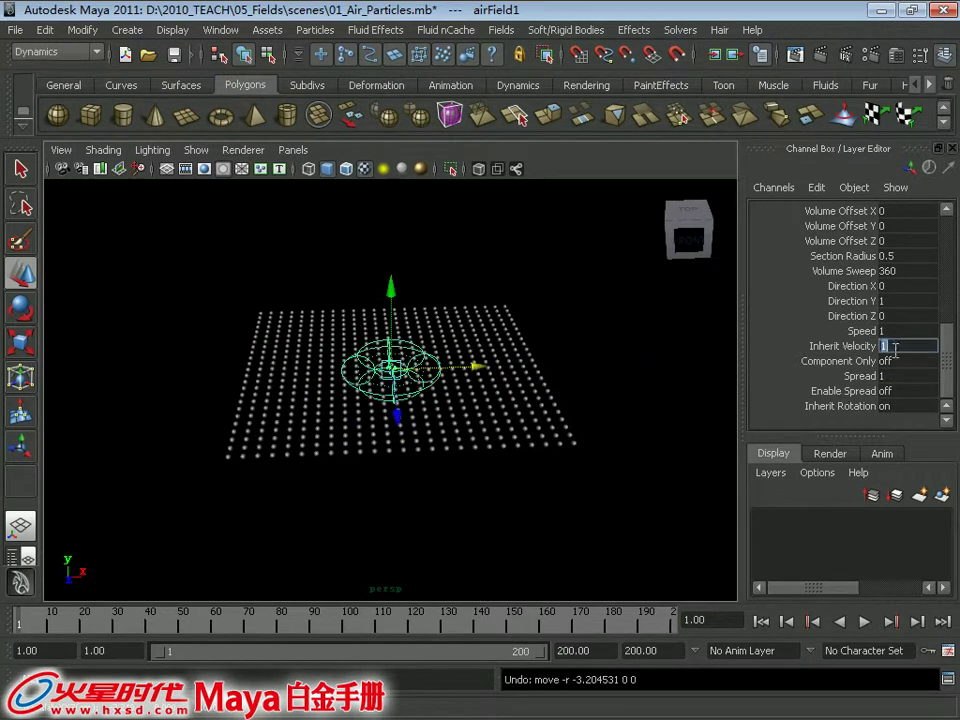
- Turn on Component Only for airField1 while zooming in on the particle grid
left_click(905, 361)
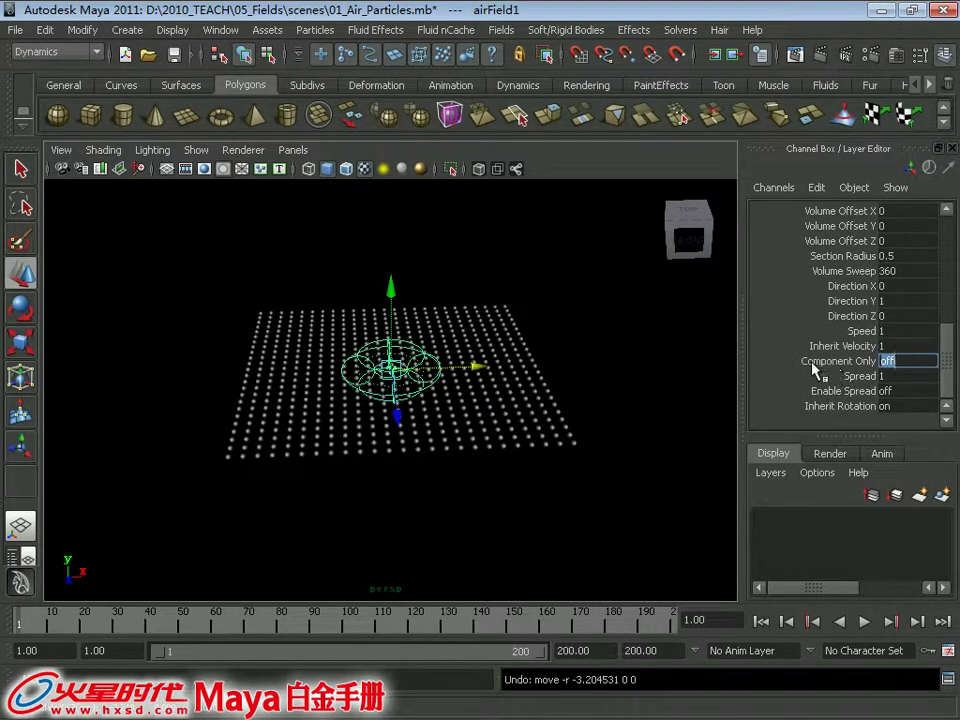
left_click(813, 365)
right_click_drag(364, 317, 574, 429, "alt")
left_click(914, 358)
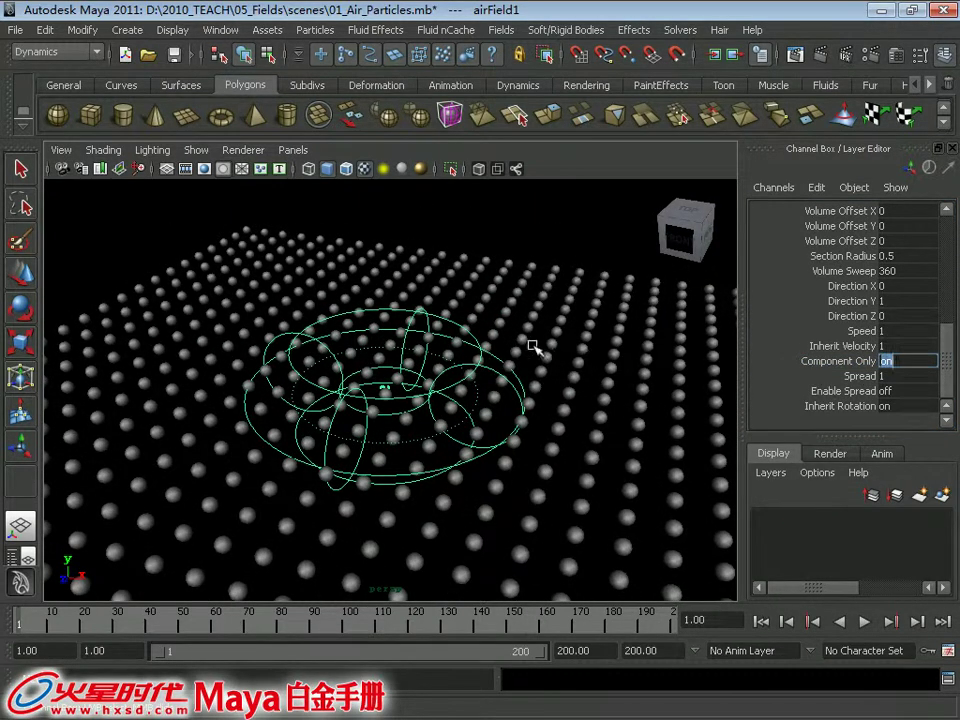
right_click_drag(533, 346, 477, 393, "alt")
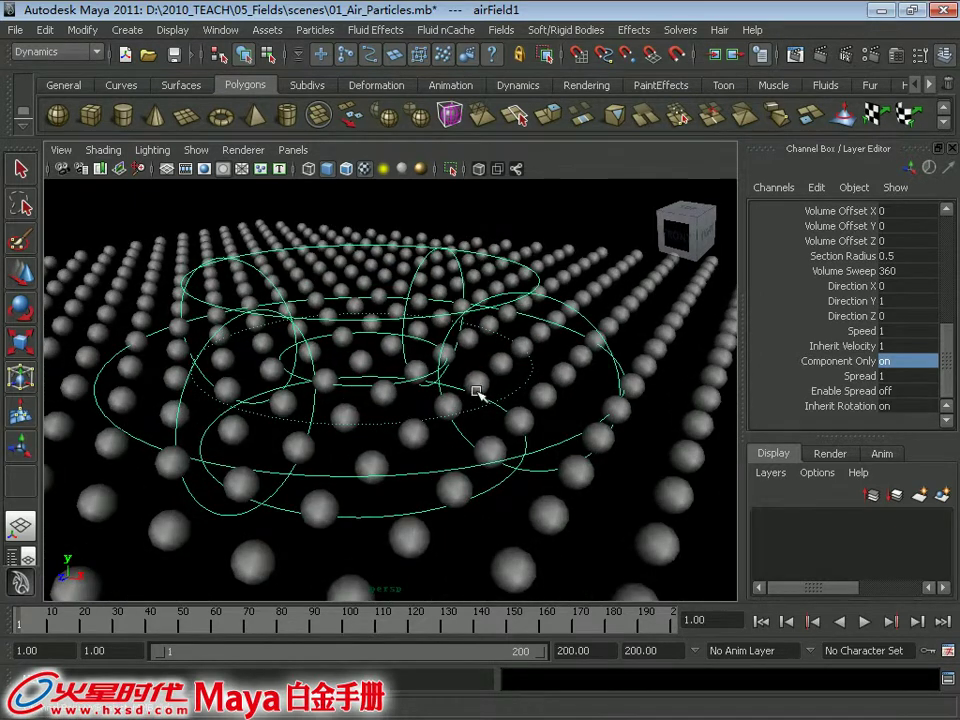
left_click(477, 379)
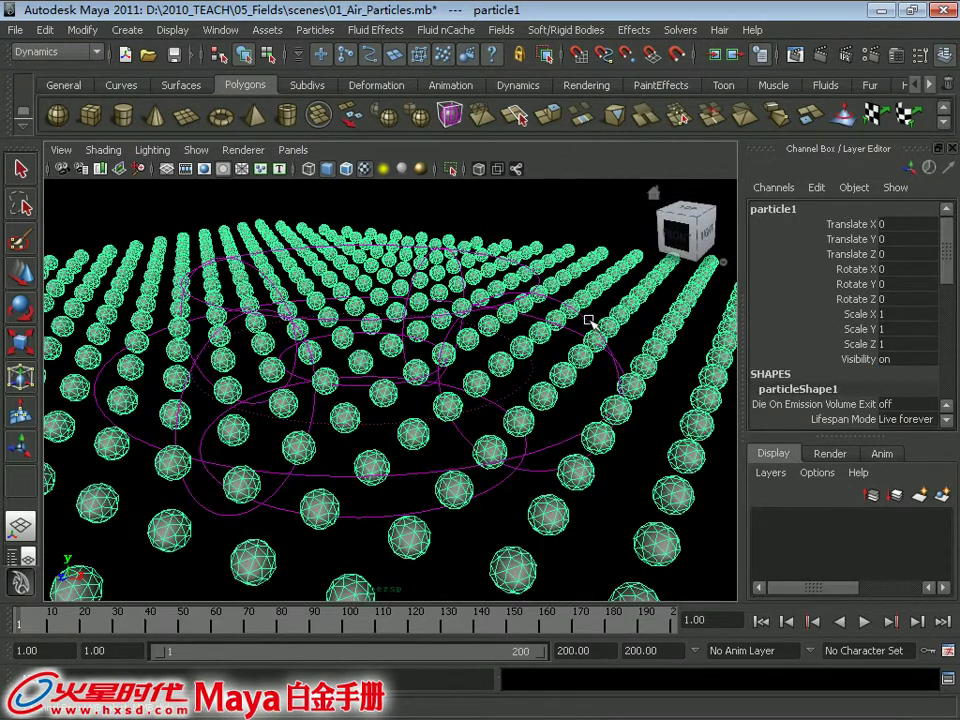
left_click(407, 381)
left_click(461, 343)
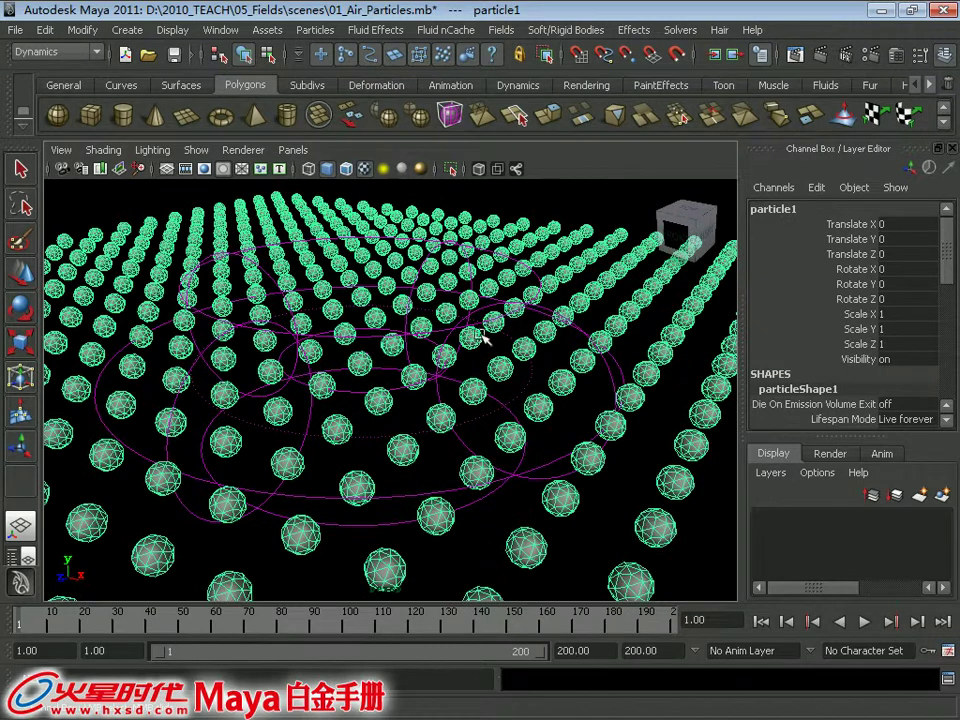
left_click(438, 380)
mouse_move(439, 371)
left_mouse_down("alt")
mouse_move(450, 321)
mouse_move(407, 343)
mouse_move(411, 402)
left_mouse_up("alt")
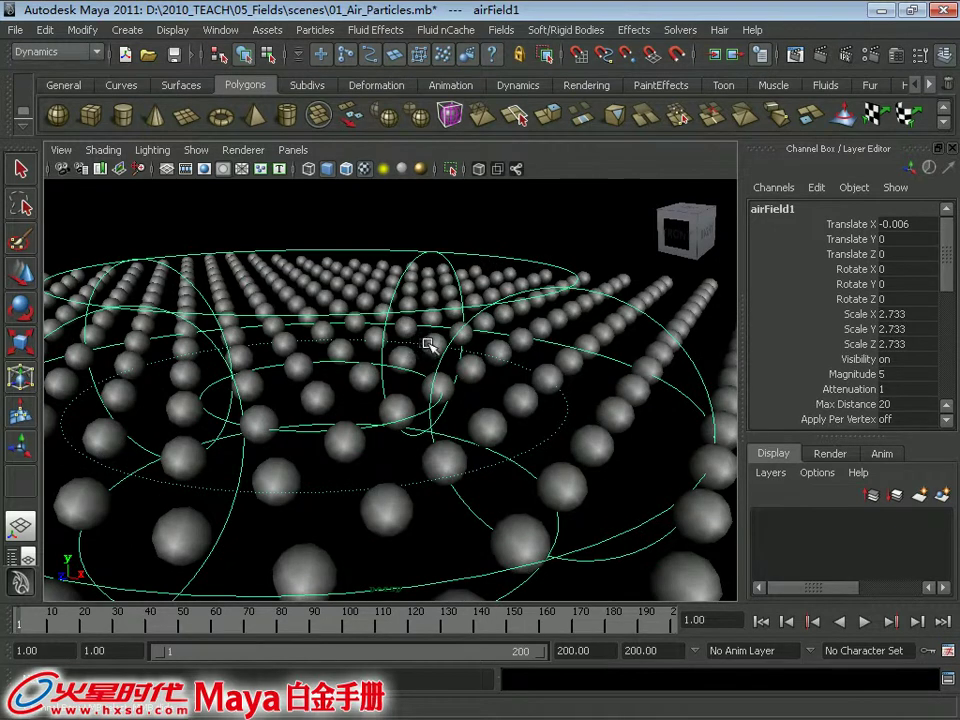
left_click_drag(953, 296, 957, 394)
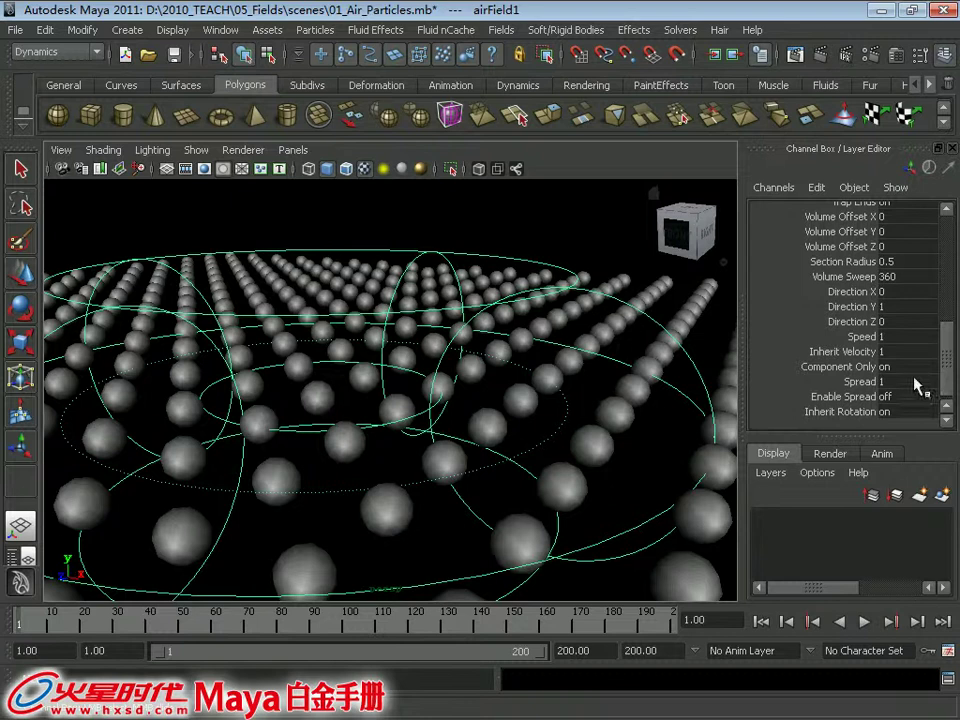
left_click(905, 366)
mouse_move(540, 429)
left_mouse_down("alt")
mouse_move(444, 343)
mouse_move(334, 291)
mouse_move(341, 311)
left_mouse_up("alt")
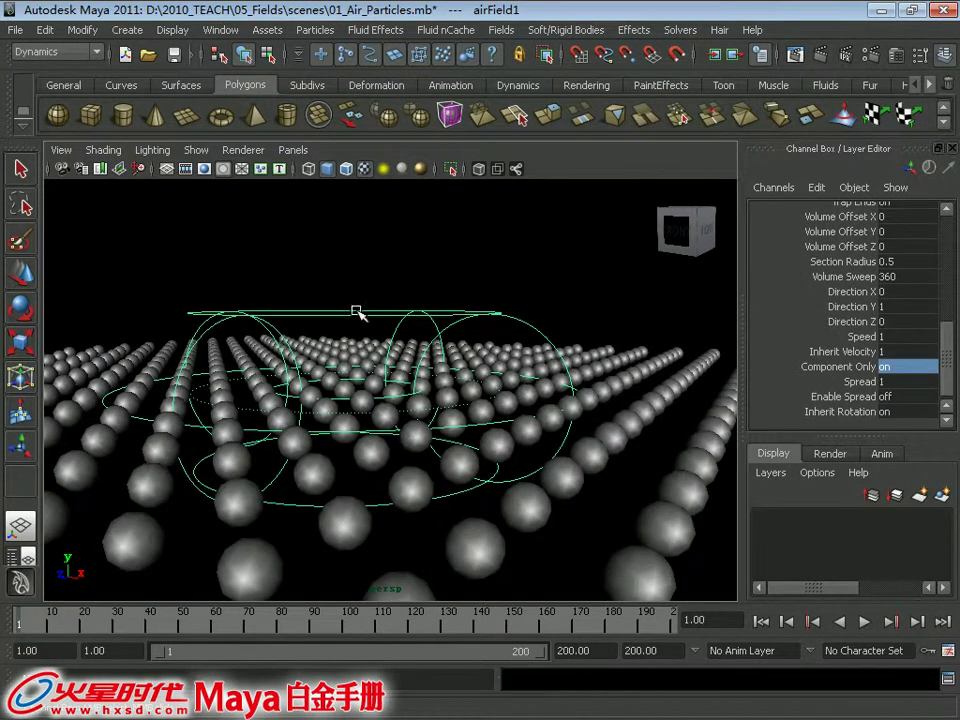
key("ctrl+a")
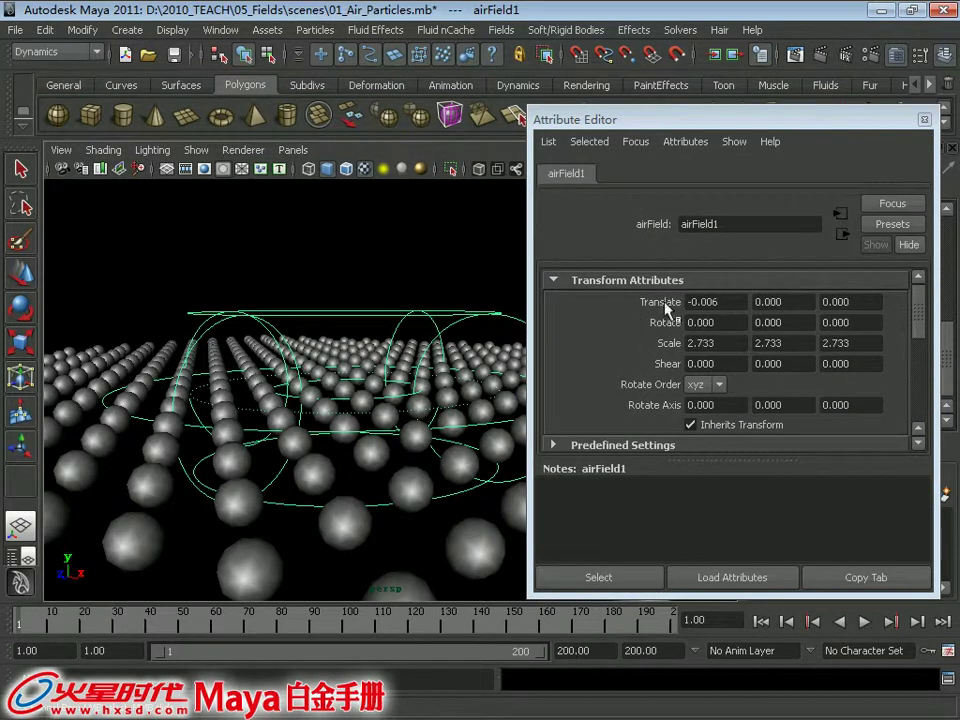
left_click(925, 119)
mouse_move(322, 360)
left_mouse_down("alt")
mouse_move(316, 425)
mouse_move(375, 503)
mouse_move(318, 410)
left_mouse_up("alt")
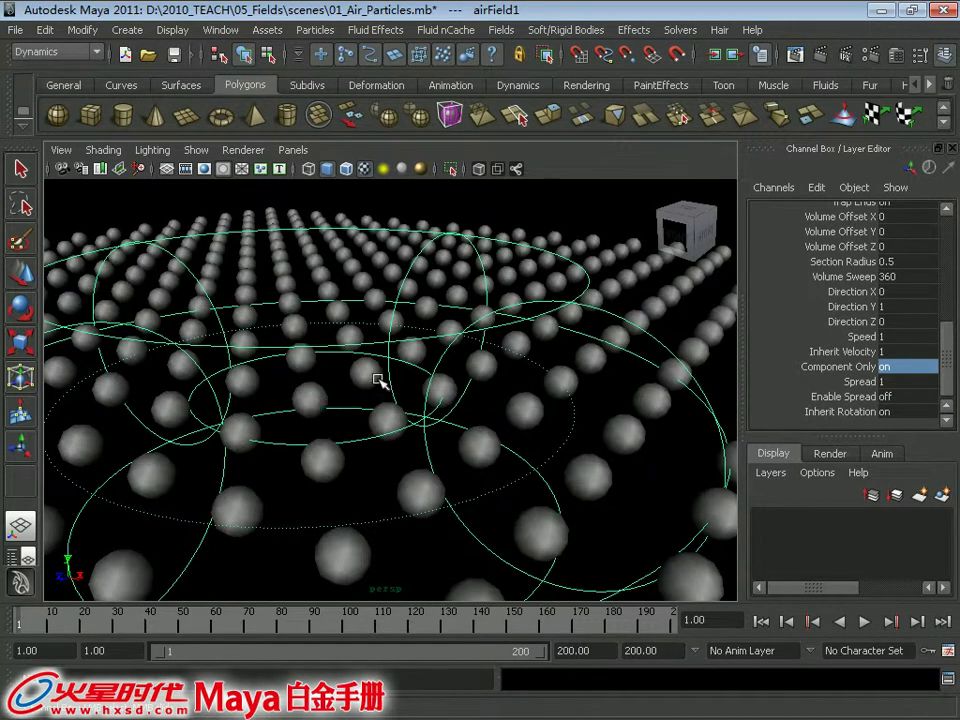
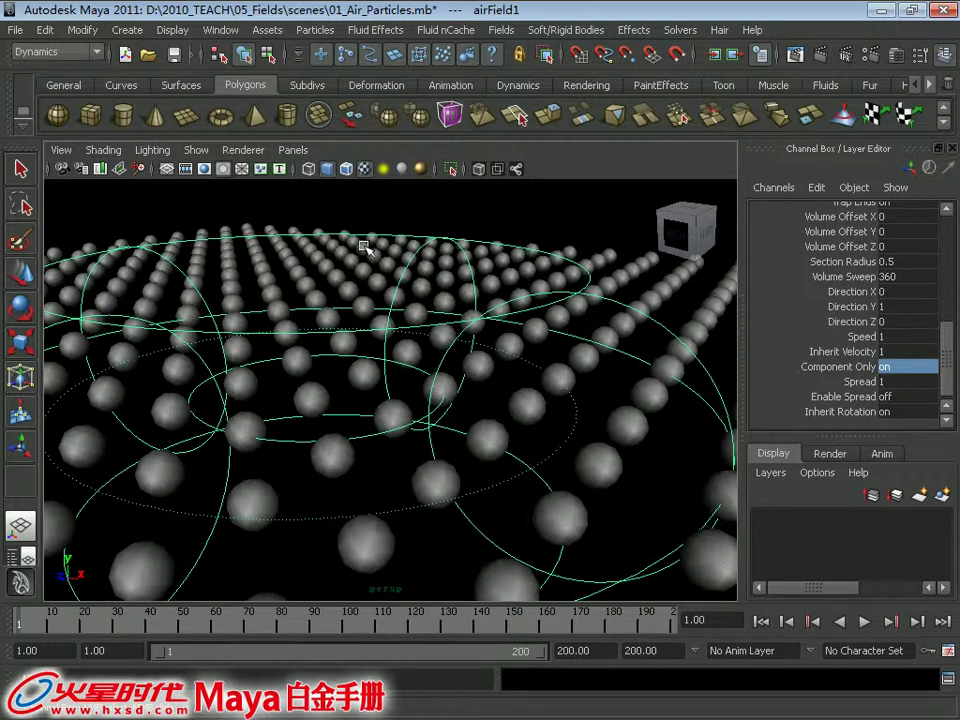
- Turn airField1's Component Only attribute off, keeping Spread at 1 over the sphere grid
left_click_drag(318, 361, 306, 336, "alt")
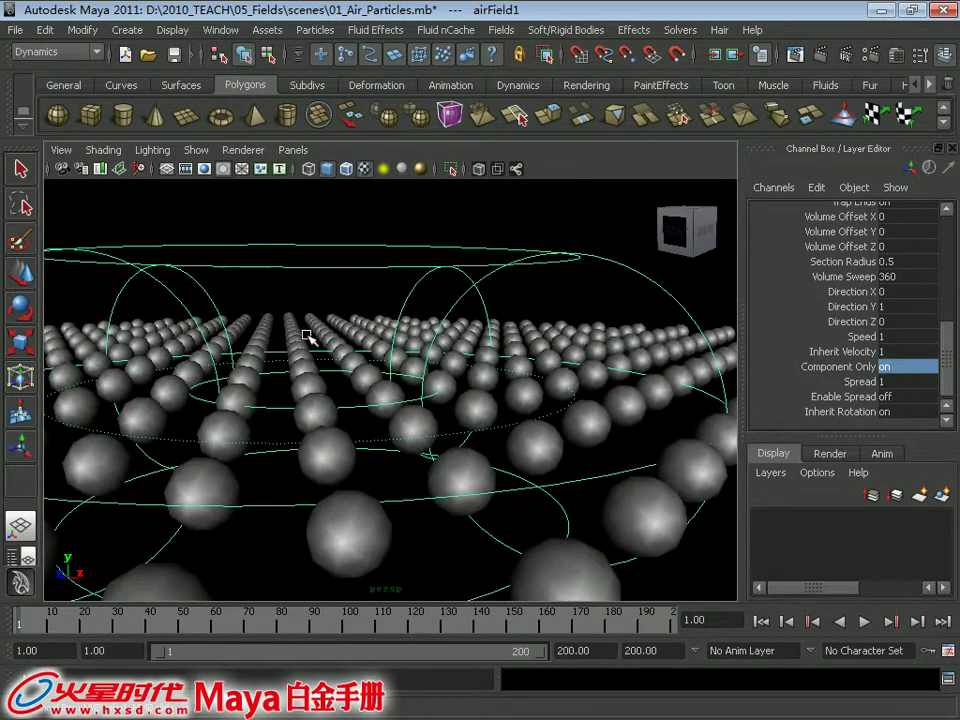
double_click(900, 367)
type("ff")
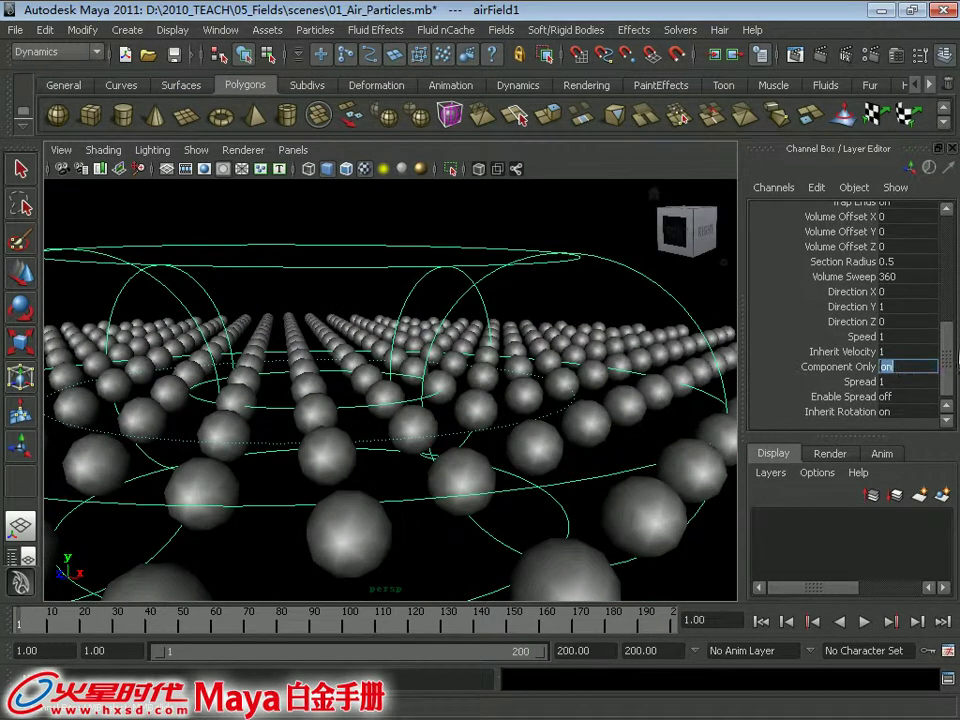
left_click(858, 385)
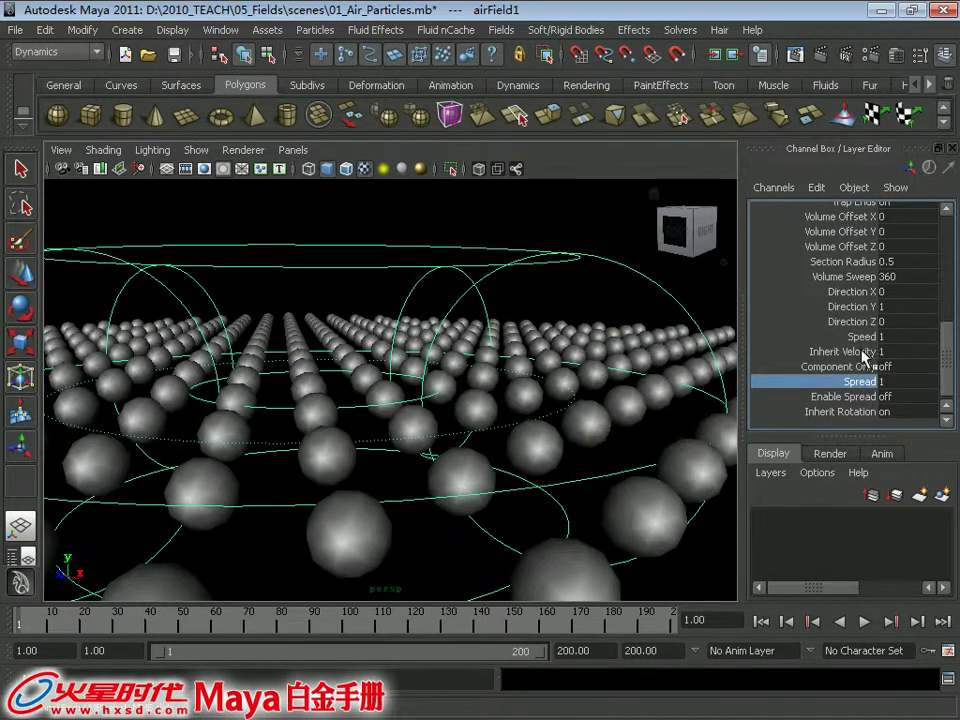
mouse_move(495, 302)
right_mouse_down("alt")
mouse_move(493, 349)
mouse_move(411, 344)
right_mouse_up("alt")
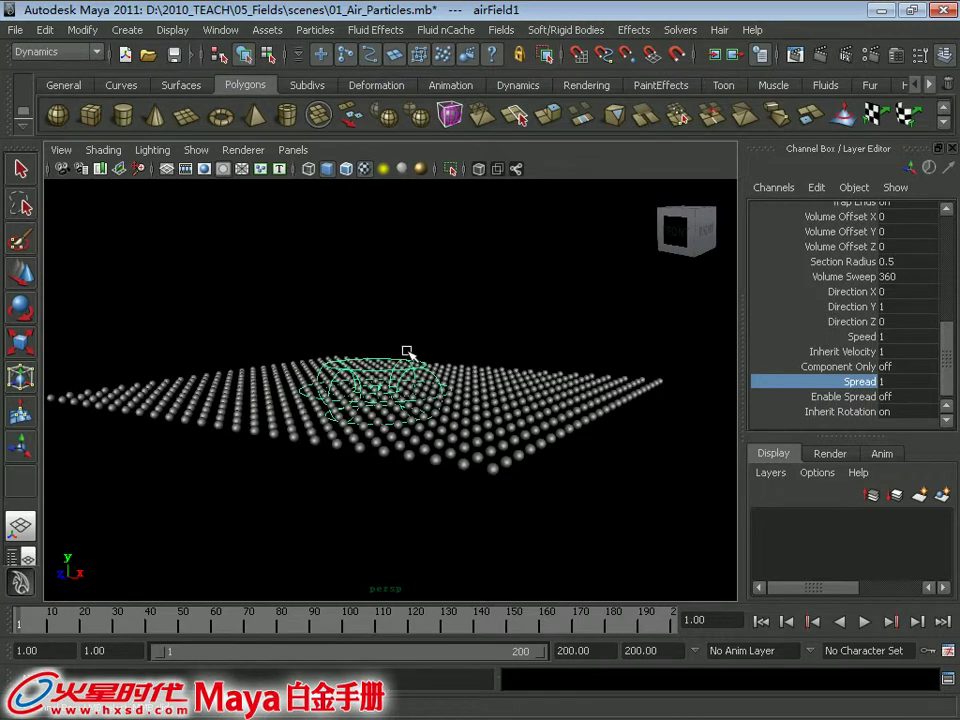
key("ctrl+n")
- Discard the unsaved changes and reopen the 01_Air_Particles.mb scene
left_click(478, 373)
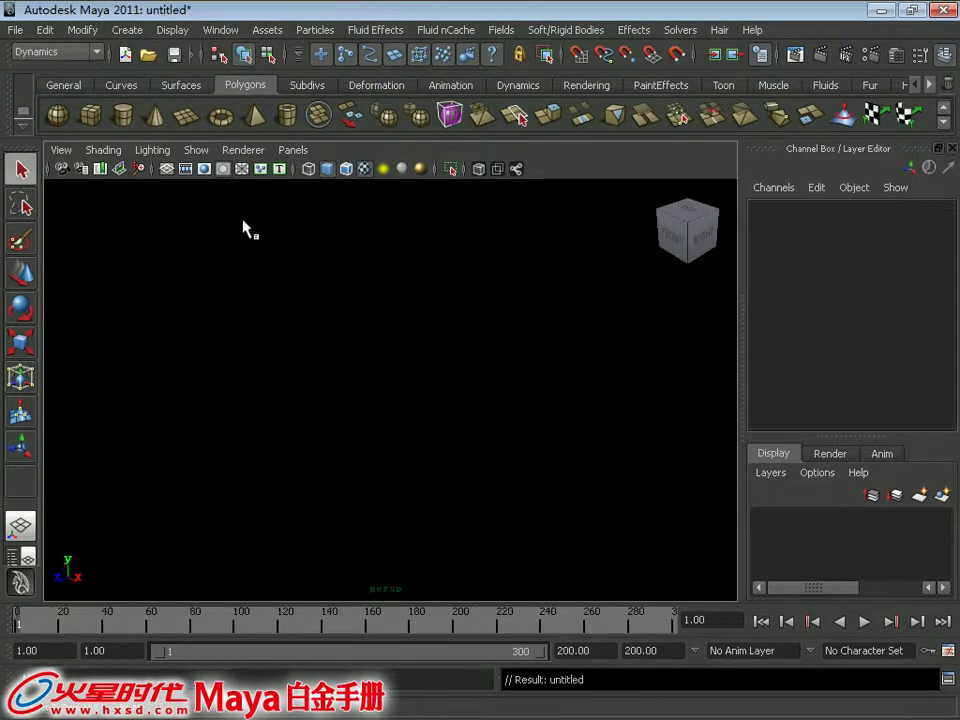
key("ctrl+o")
left_click(316, 227)
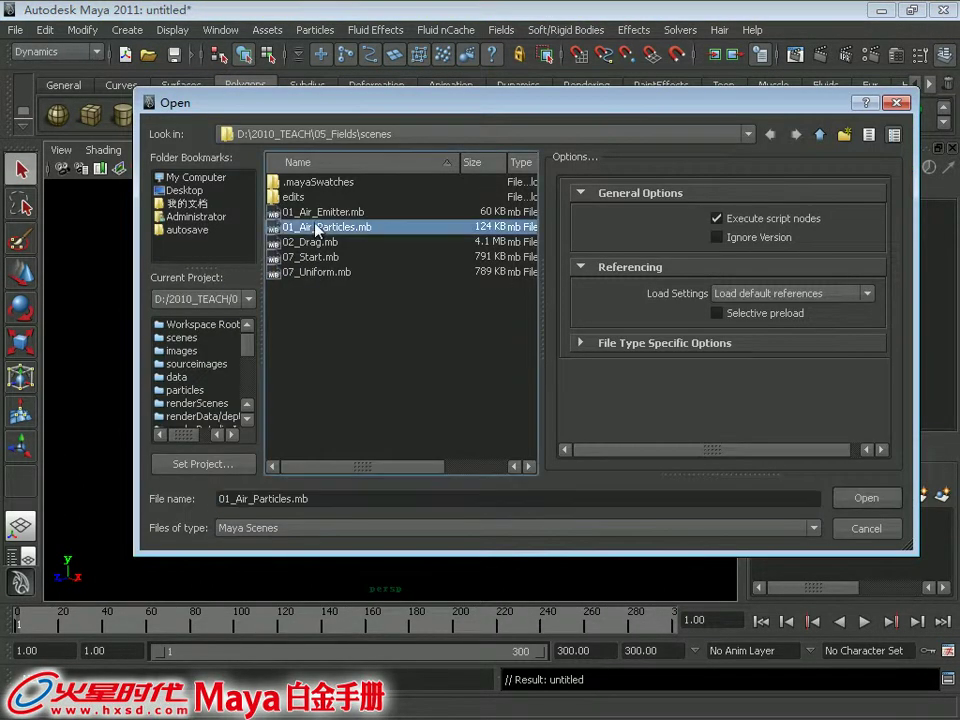
double_click(378, 232)
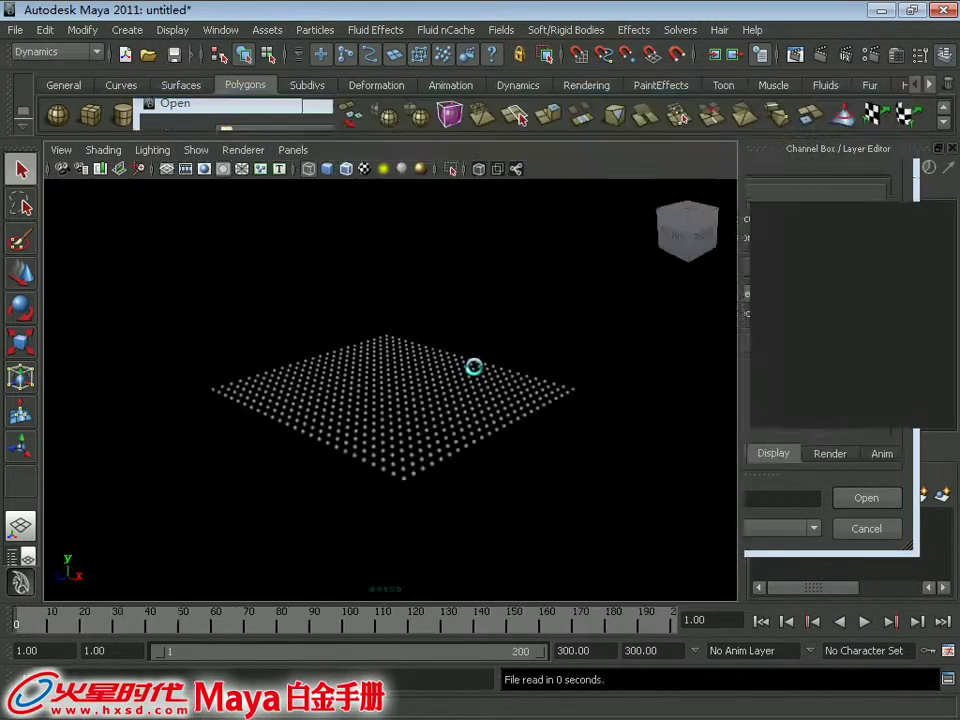
- Select the whole particle grid and attach a new air field, airField1
left_click_drag(126, 237, 534, 510)
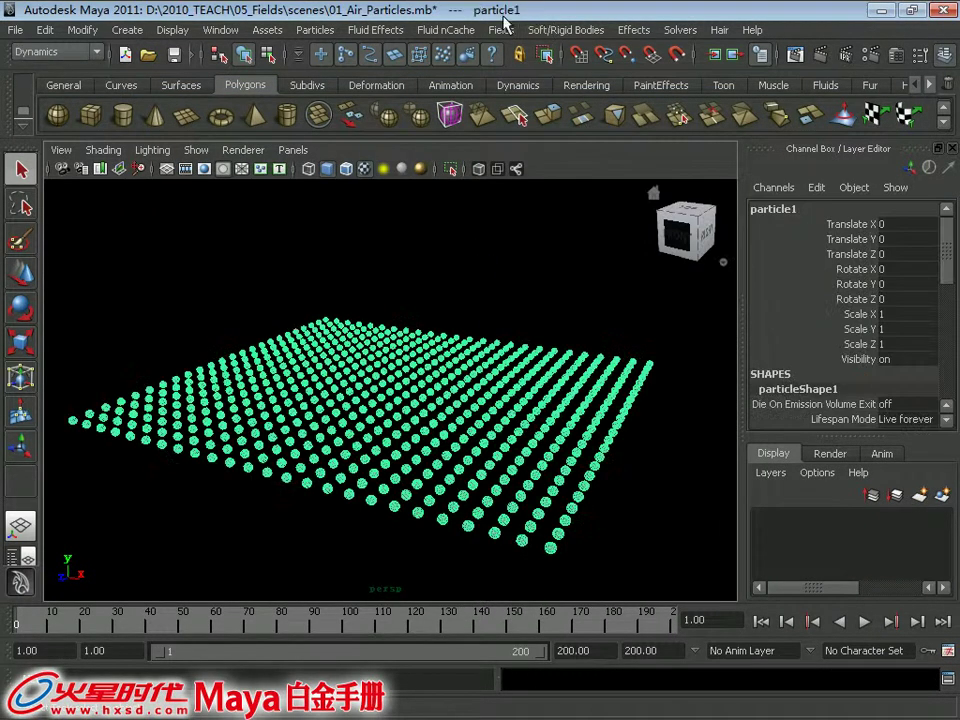
left_click(501, 30)
left_click(553, 63)
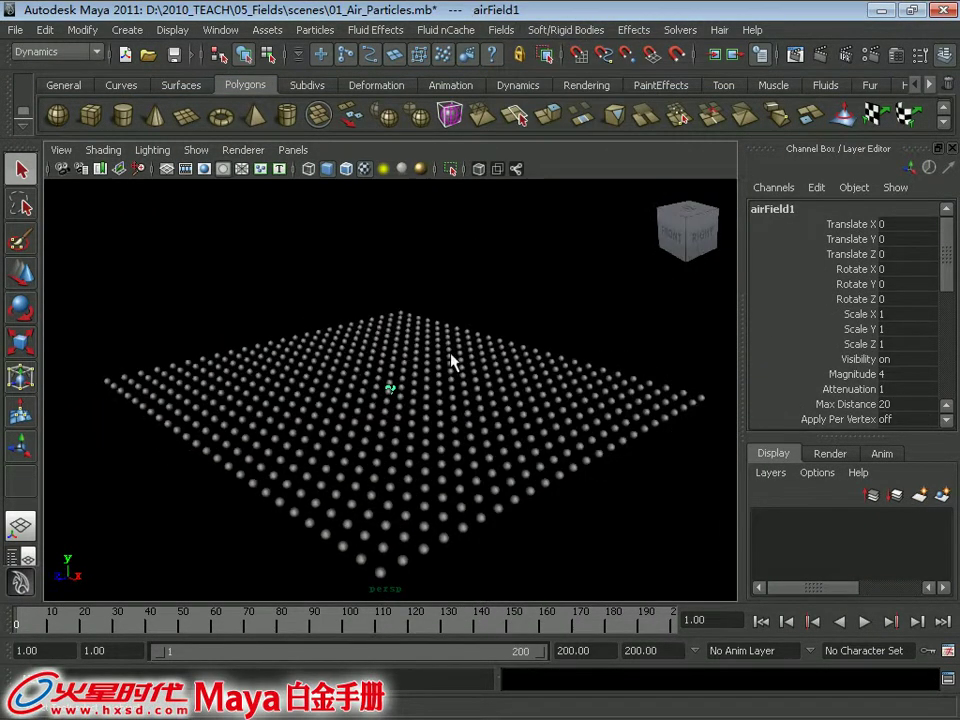
- Display the air field's spread disc manipulator, undoing an accidental particle selection
key("w")
left_click_drag(433, 363, 387, 342, "alt")
key("t")
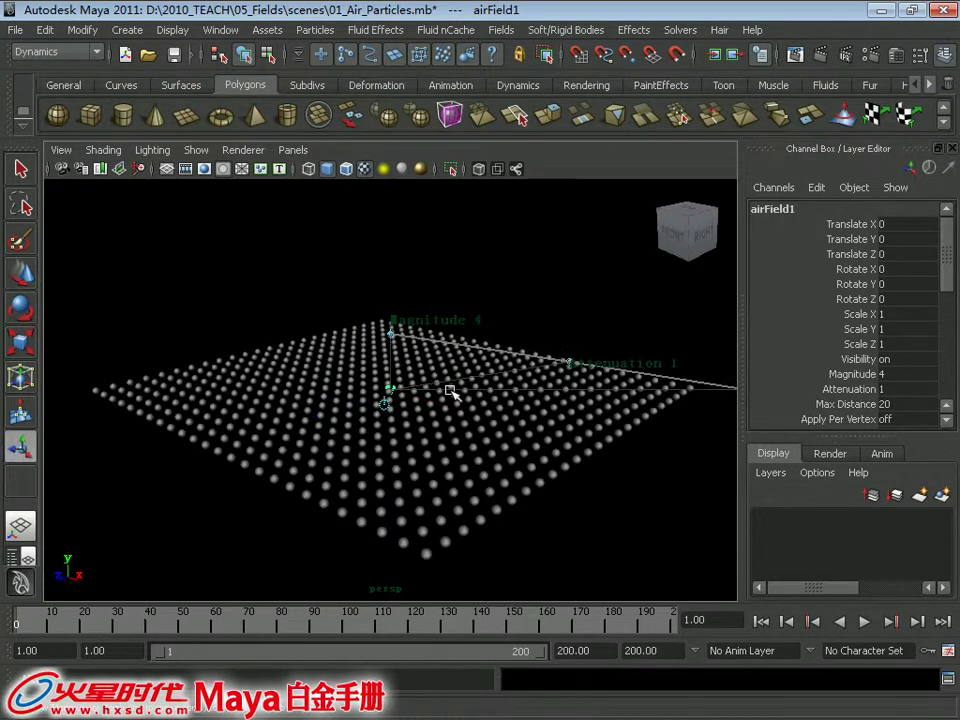
mouse_move(457, 401)
left_mouse_down("alt")
mouse_move(397, 392)
mouse_move(418, 373)
mouse_move(388, 429)
left_mouse_up("alt")
left_click(381, 407)
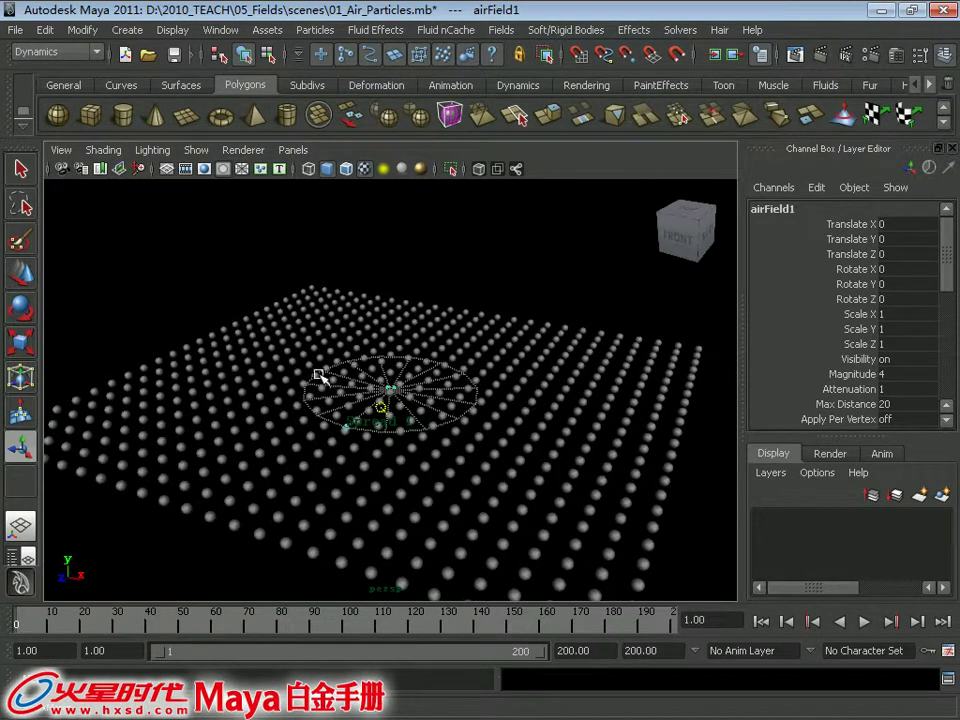
left_click(320, 376)
key("ctrl+z")
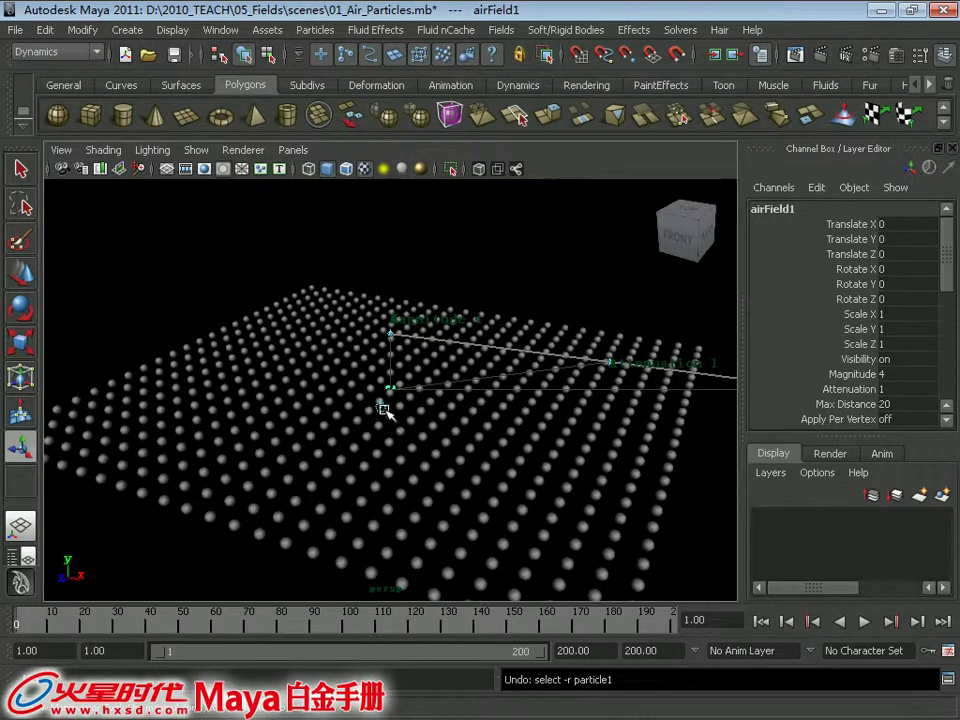
left_click(383, 408)
left_click(383, 406)
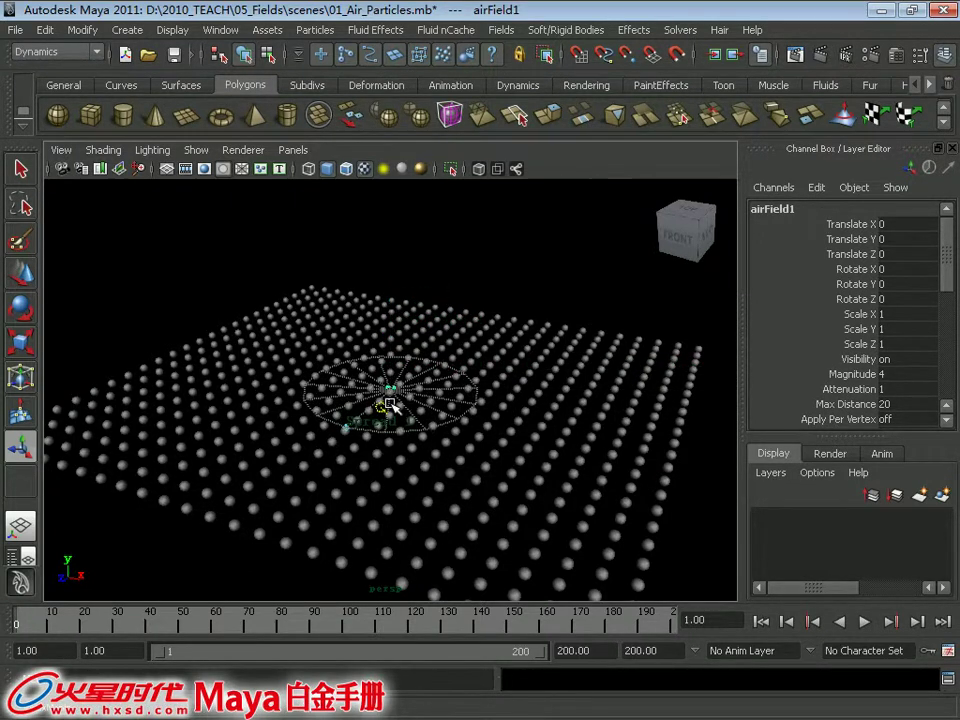
- Set airField1's Spread to 0.5 in the Channel Box
left_click_drag(948, 272, 888, 390)
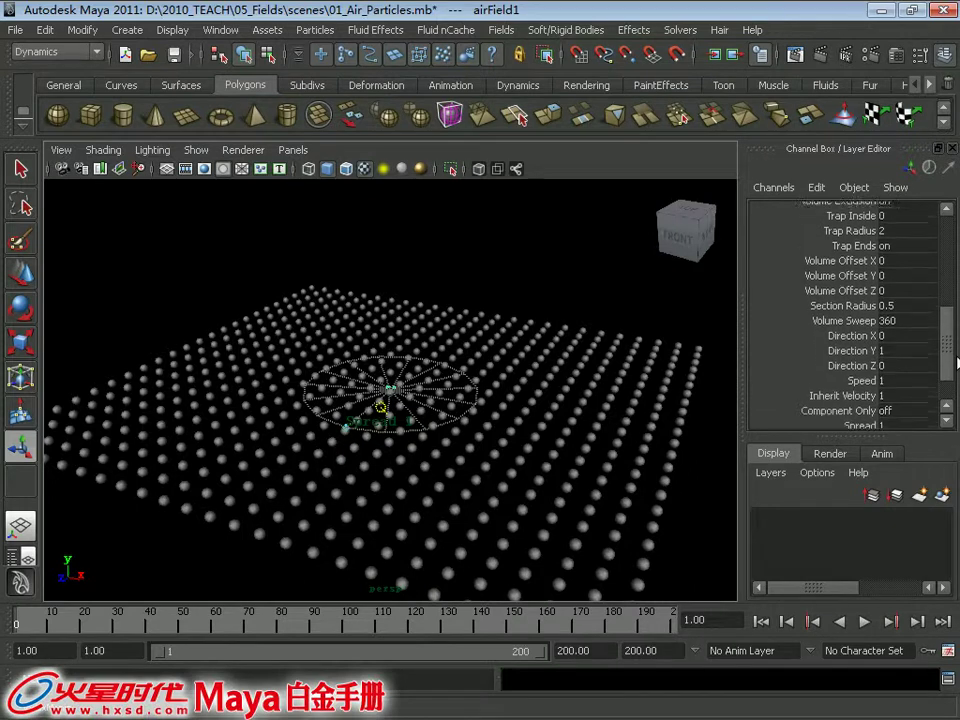
left_click(900, 376)
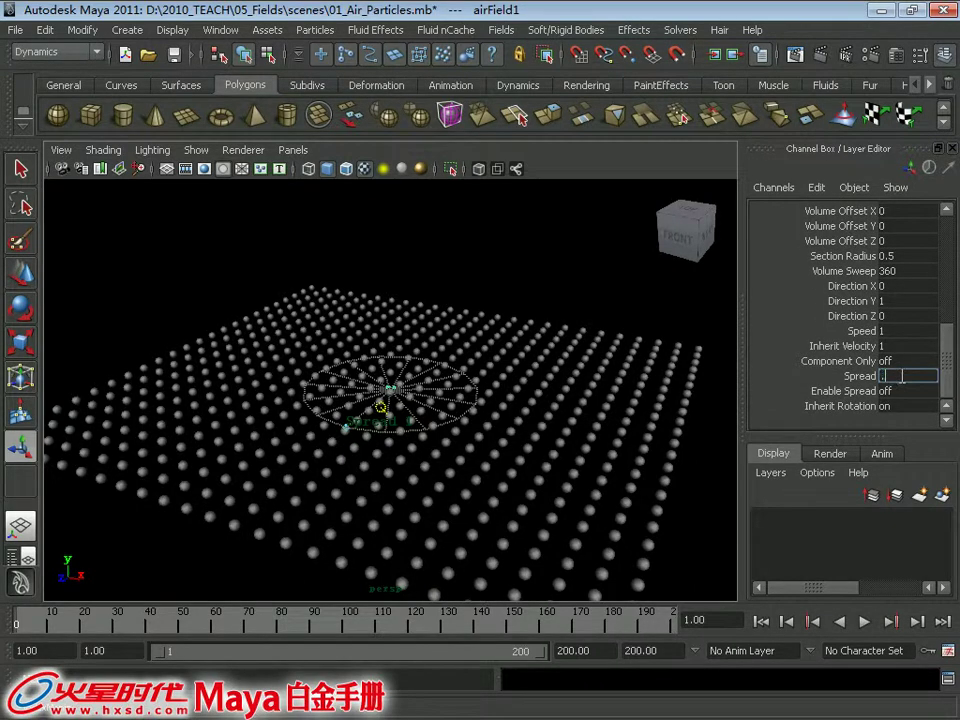
type("0.5")
key("Return")
- Lower the air field along its Y axis
mouse_move(447, 391)
left_mouse_down("alt")
mouse_move(461, 484)
mouse_move(450, 450)
mouse_move(411, 415)
left_mouse_up("alt")
key("w")
mouse_move(397, 311)
left_mouse_down()
mouse_move(396, 405)
mouse_move(471, 411)
mouse_move(520, 380)
left_mouse_up()
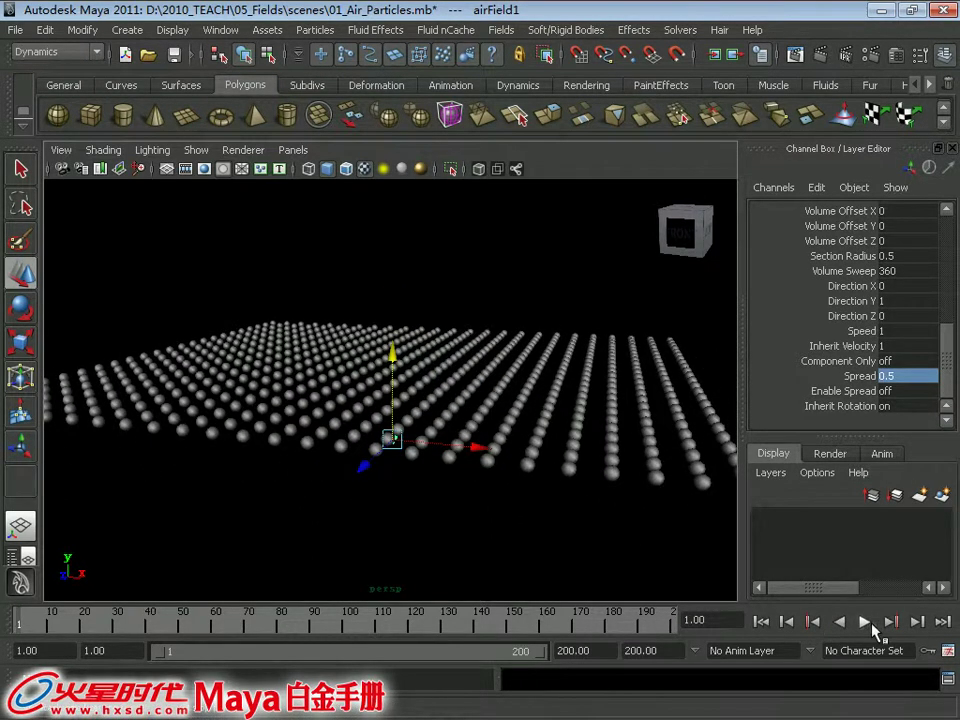
- Test-play the simulation, rewind to frame 1, and set Magnitude to 5
left_click(864, 621)
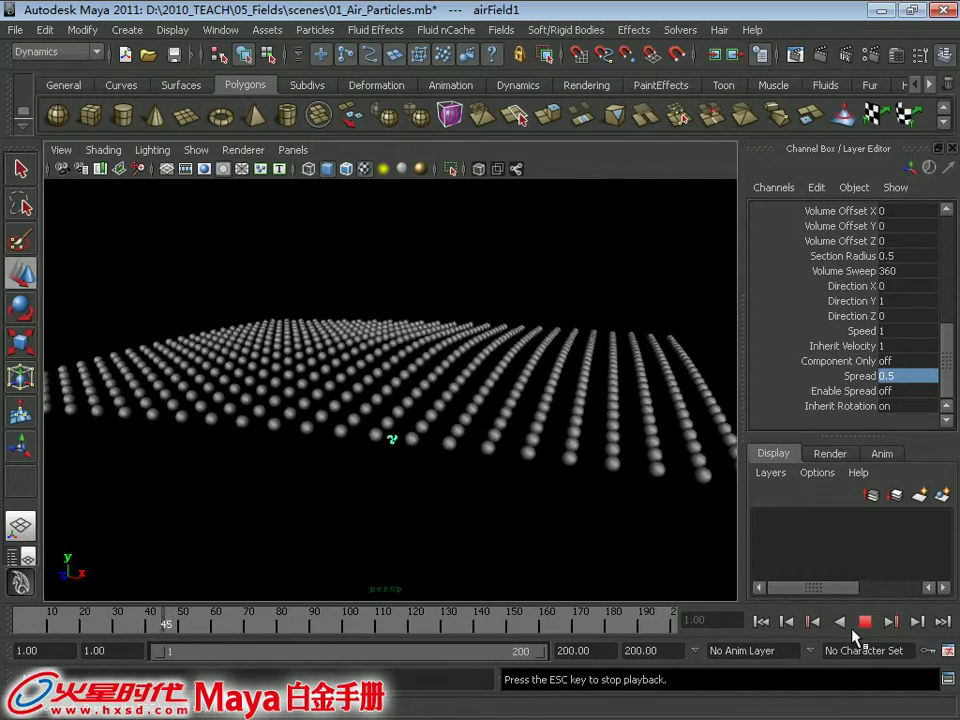
left_click(864, 621)
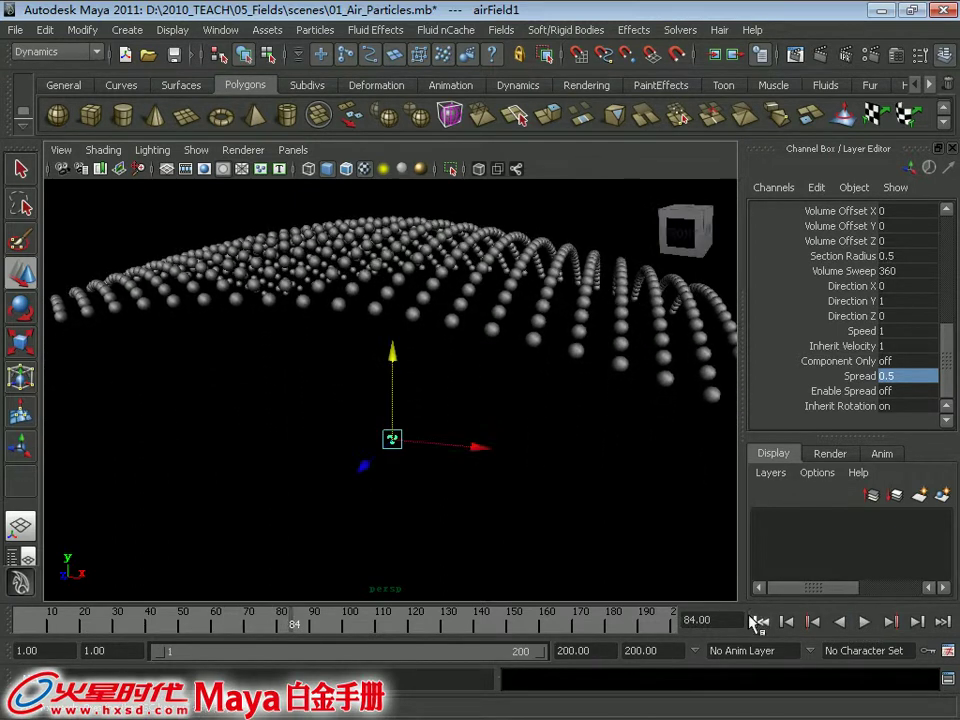
left_click(761, 621)
scroll(950, 368, "up", 1)
mouse_move(950, 368)
left_mouse_down()
mouse_move(951, 282)
mouse_move(917, 321)
left_mouse_up()
left_click(911, 320)
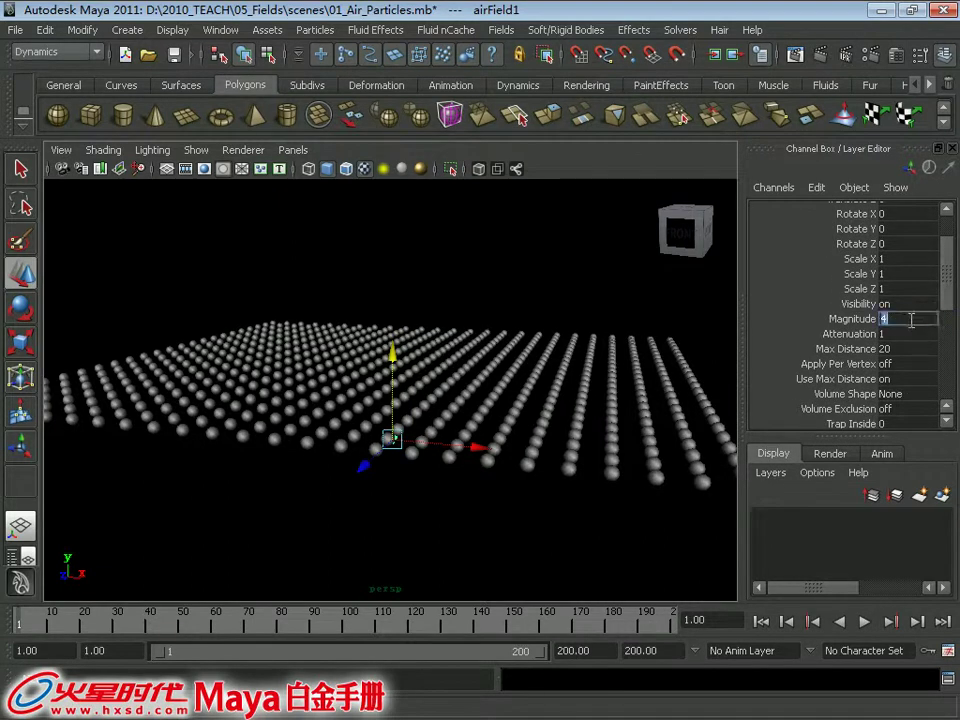
key("Tab")
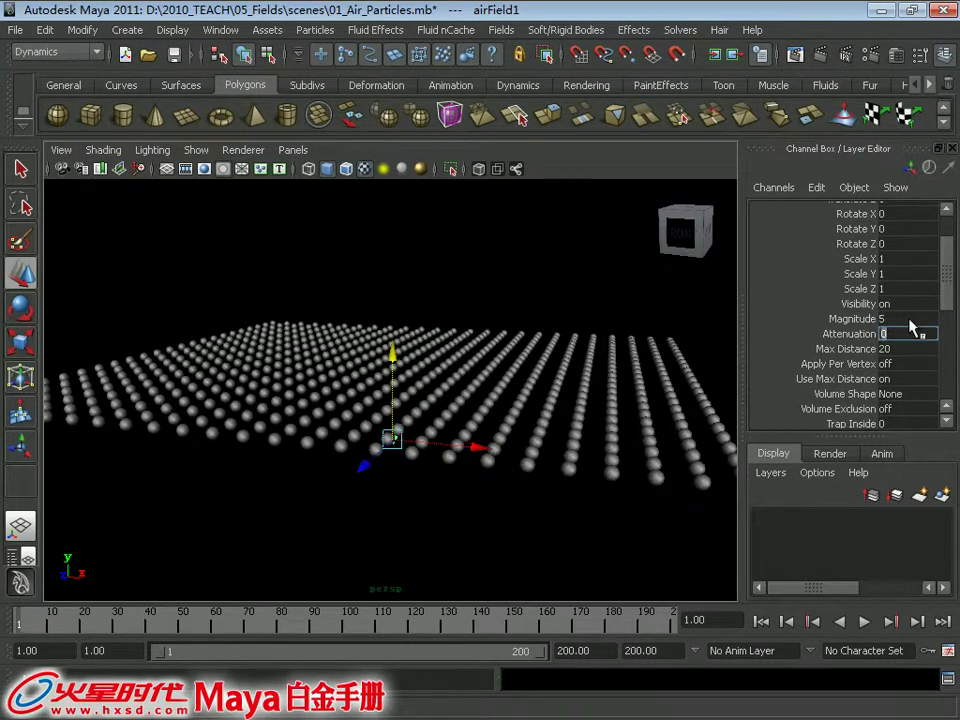
- Replay the simulation and set Attenuation back to 1
left_click(864, 621)
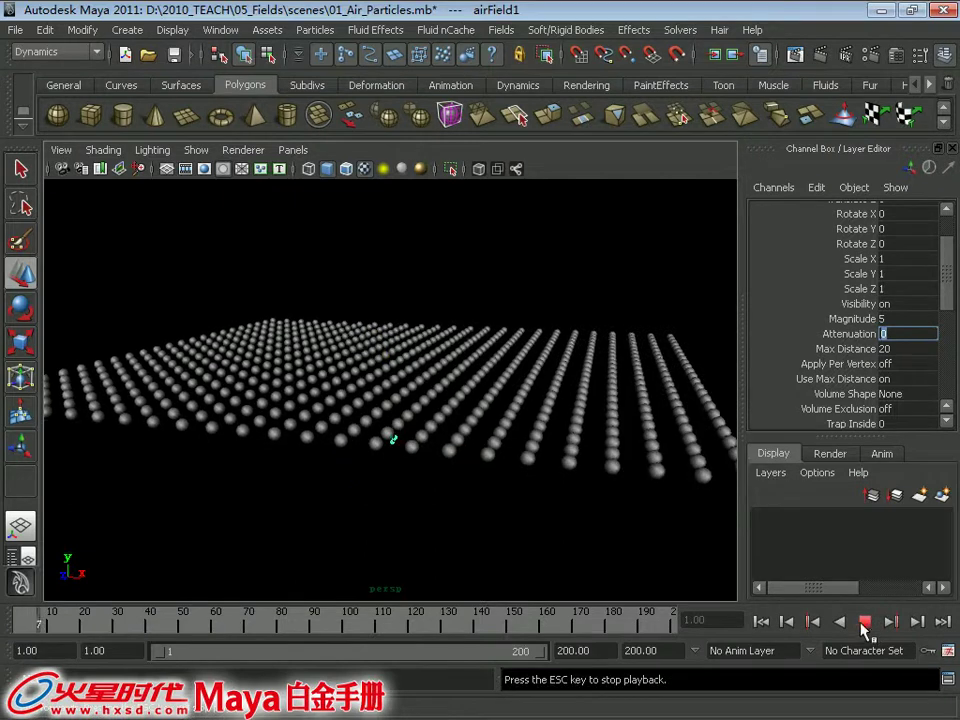
left_click(864, 621)
key("BackSpace")
type("1")
key("Return")
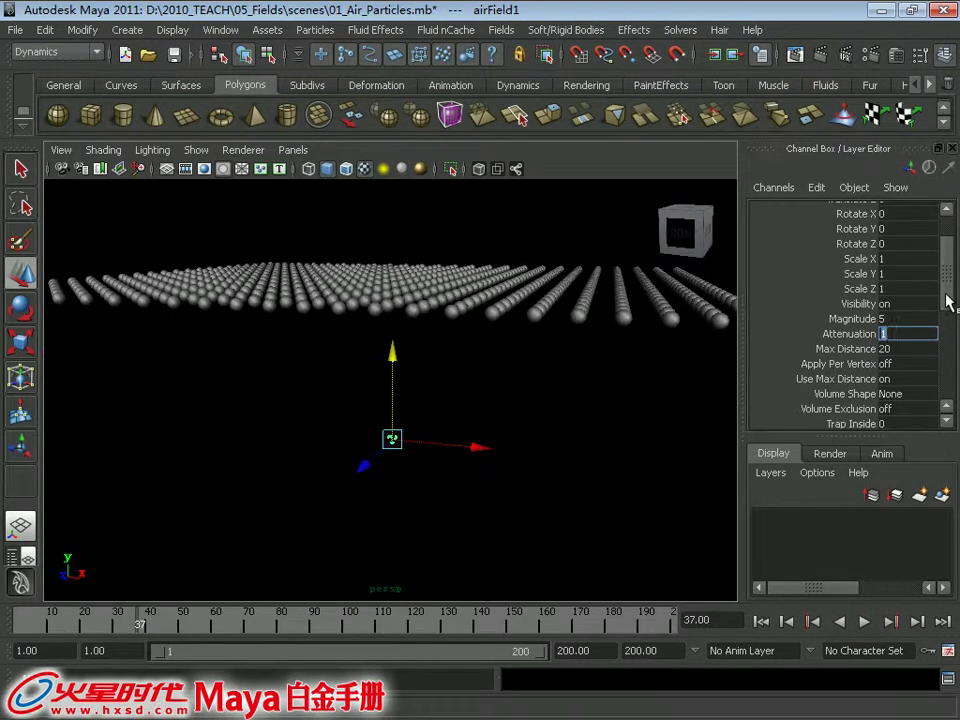
- Edit Spread to 0.5, replay the test, and switch Enable Spread on
left_click_drag(948, 300, 950, 395)
double_click(887, 376)
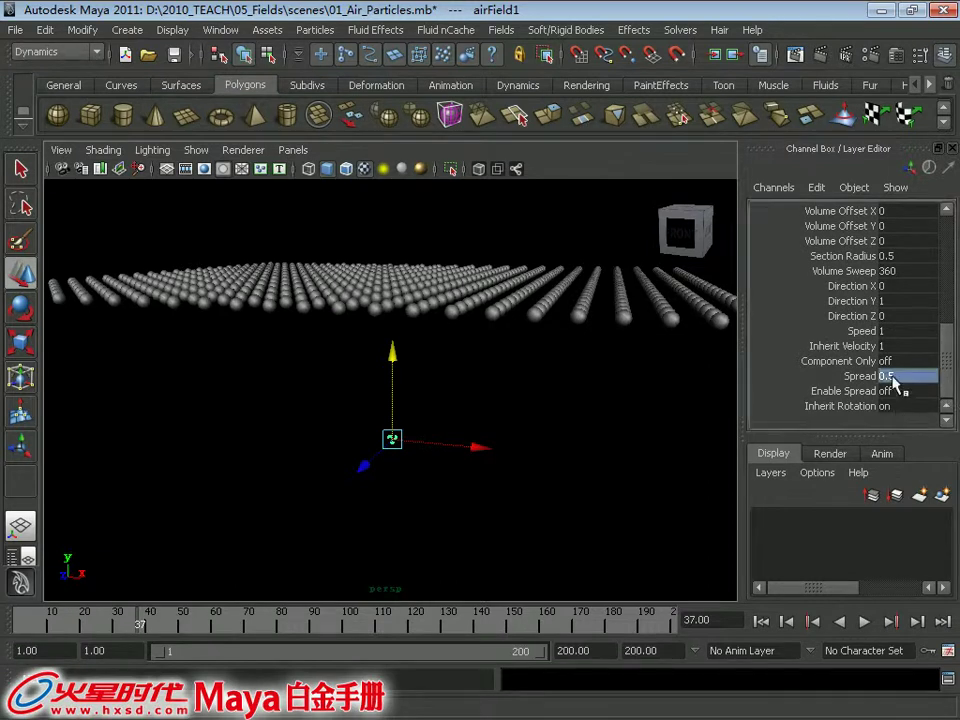
left_click(760, 622)
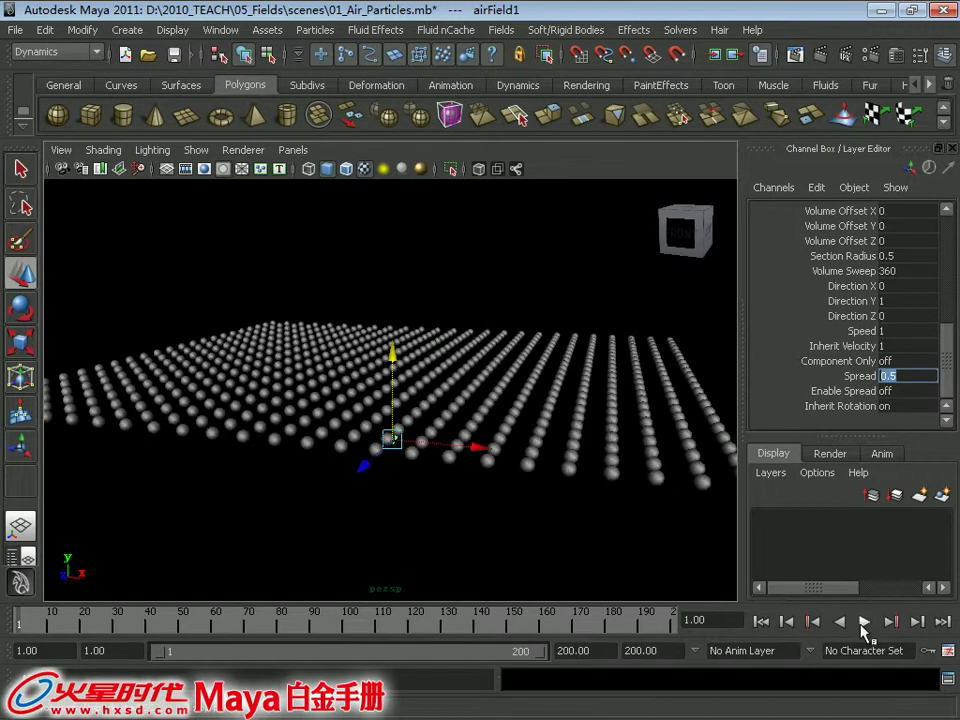
left_click(865, 621)
left_click(865, 621)
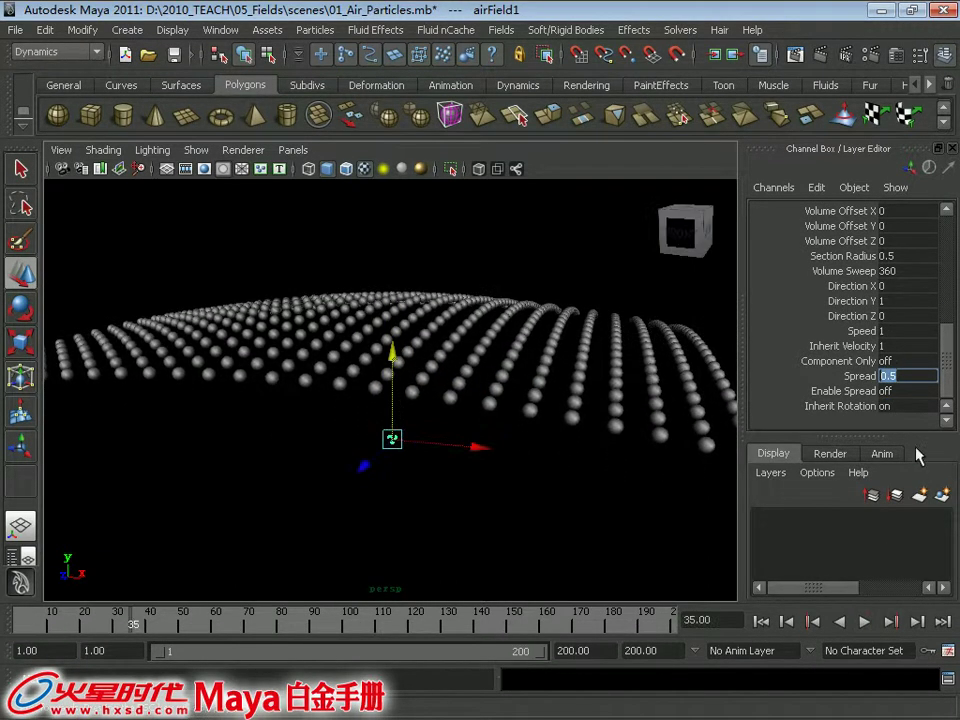
left_click(835, 391)
double_click(887, 391)
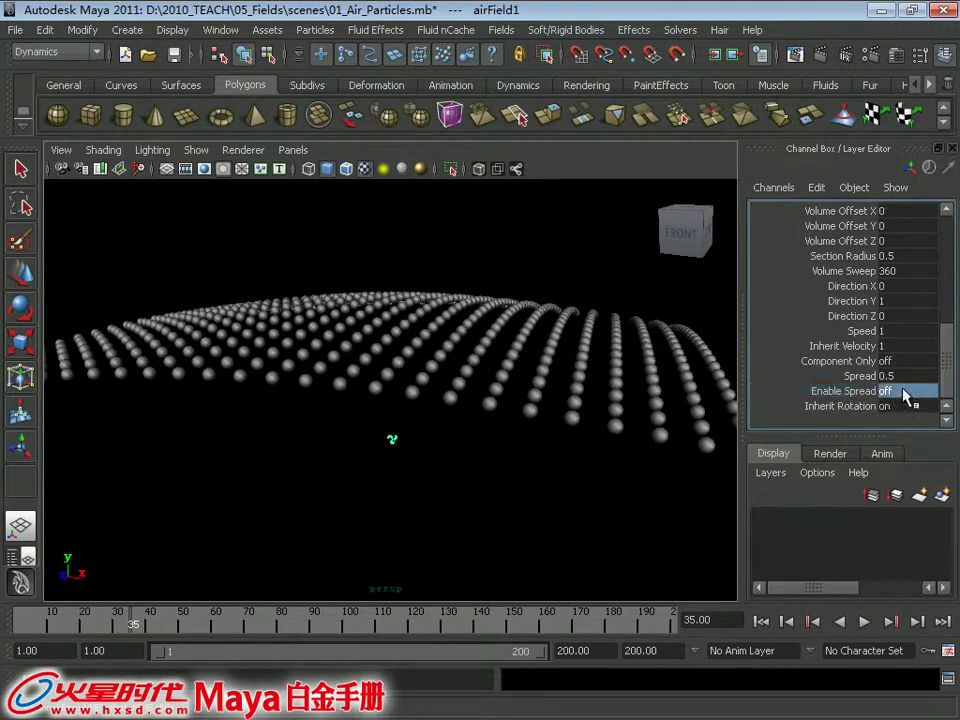
- Play back with spread enabled to watch the central patch lift, then rewind to frame 1
left_click(760, 621)
left_click(865, 621)
mouse_move(535, 440)
left_mouse_down("alt")
mouse_move(454, 444)
mouse_move(371, 336)
left_mouse_up("alt")
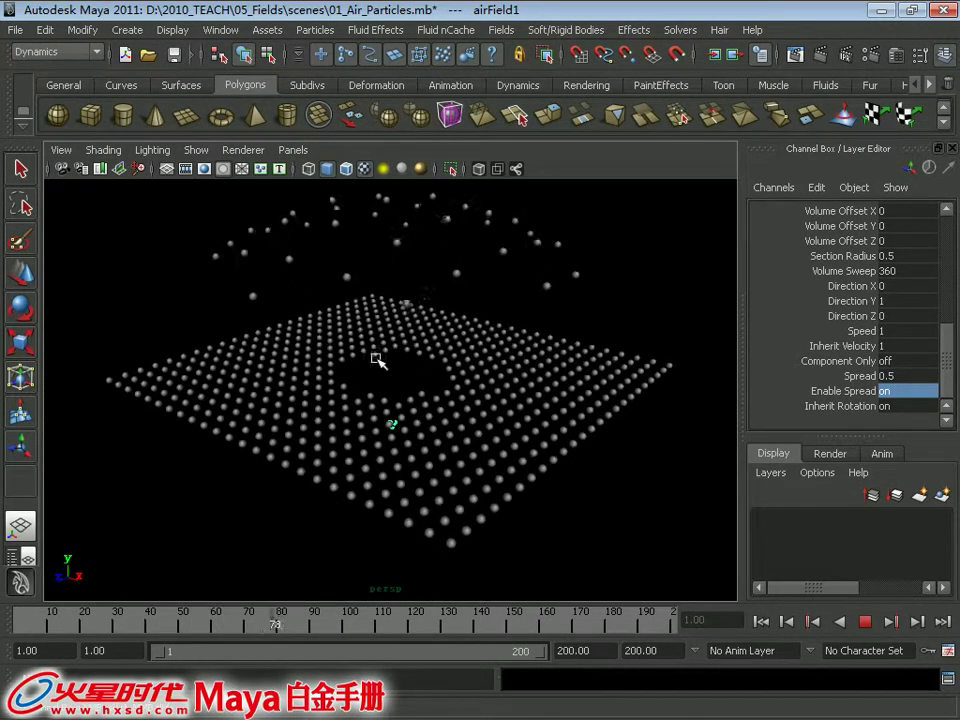
key("Escape")
left_click(760, 621)
- Drag the spread manipulator to widen the air field's Spread to 0.621
mouse_move(395, 420)
left_mouse_down("alt")
mouse_move(401, 394)
mouse_move(420, 441)
mouse_move(439, 441)
mouse_move(427, 473)
mouse_move(388, 469)
mouse_move(433, 491)
mouse_move(381, 476)
left_mouse_up("alt")
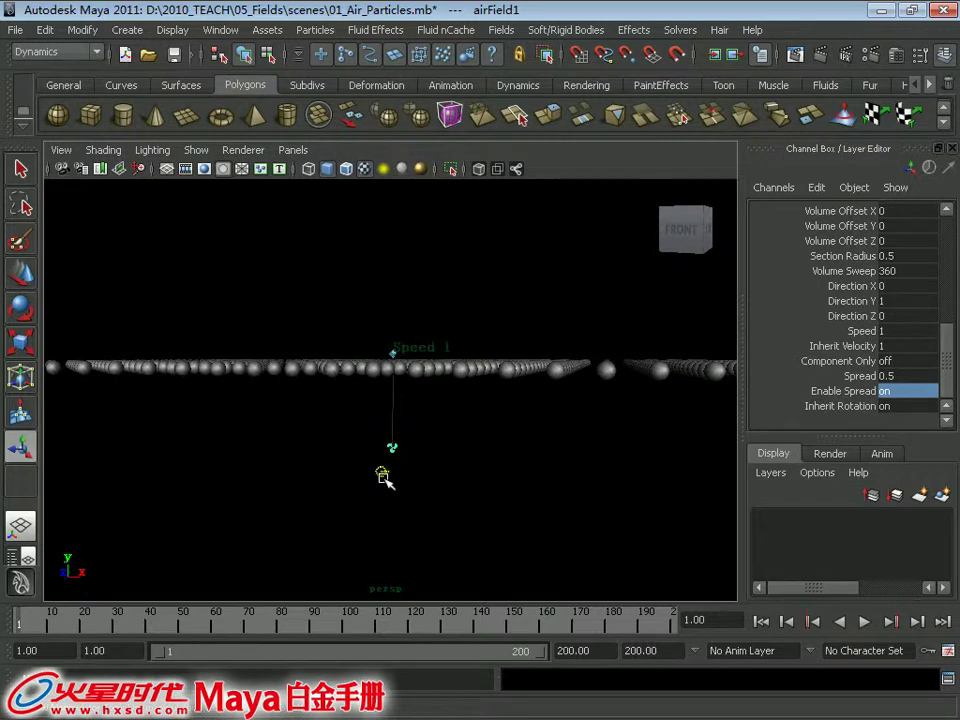
mouse_move(328, 382)
left_mouse_down()
mouse_move(268, 379)
mouse_move(311, 380)
left_mouse_up()
mouse_move(407, 407)
left_mouse_down("alt")
mouse_move(451, 412)
mouse_move(455, 372)
left_mouse_up("alt")
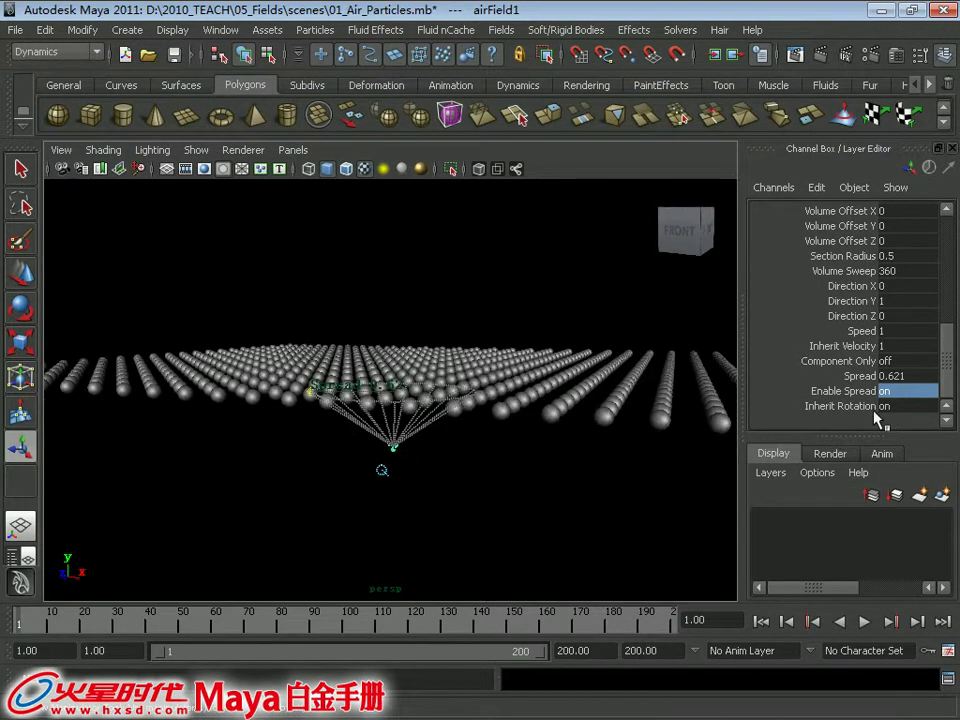
- Confirm Enable Spread stays on for airField1
left_click(825, 392)
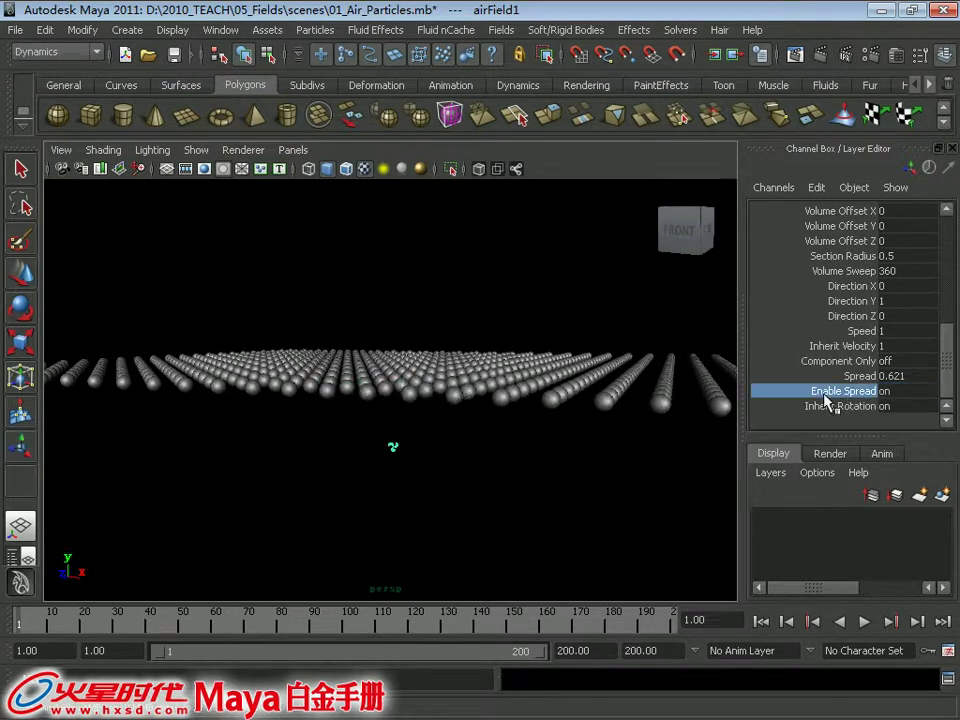
key("w")
left_click_drag(626, 437, 538, 408, "alt")
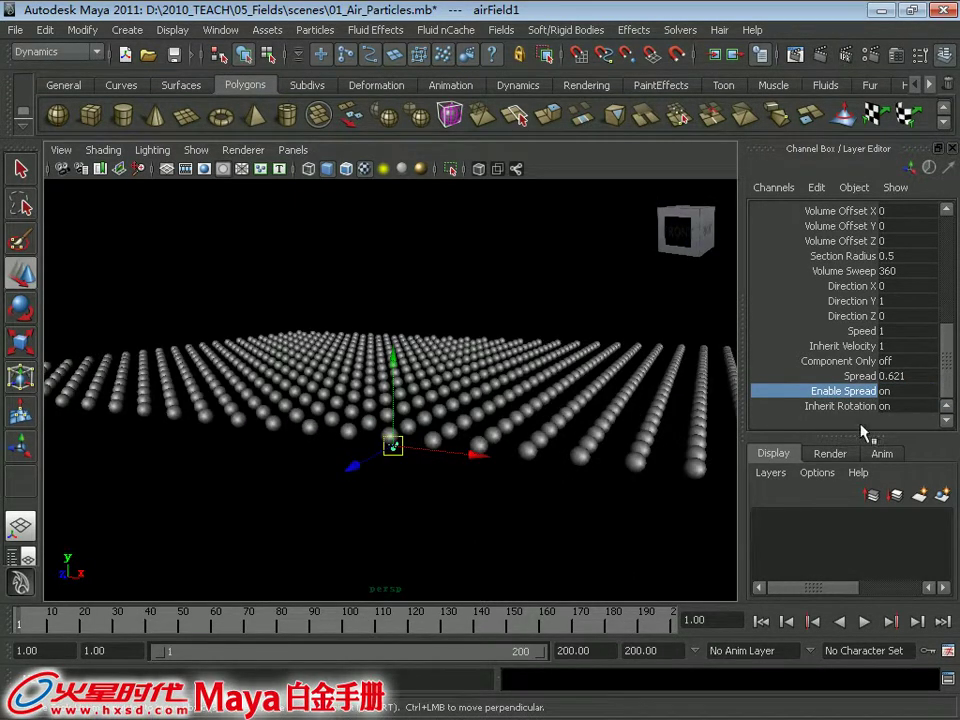
double_click(917, 389)
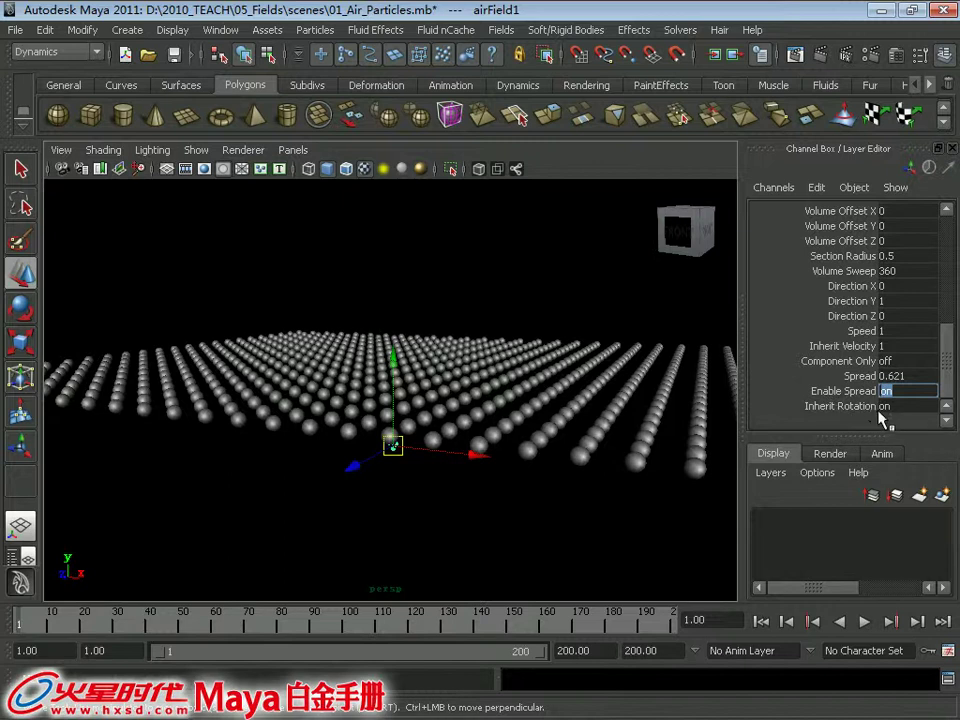
key("Return")
mouse_move(600, 395)
left_mouse_down("alt")
mouse_move(452, 388)
mouse_move(463, 402)
left_mouse_up("alt")
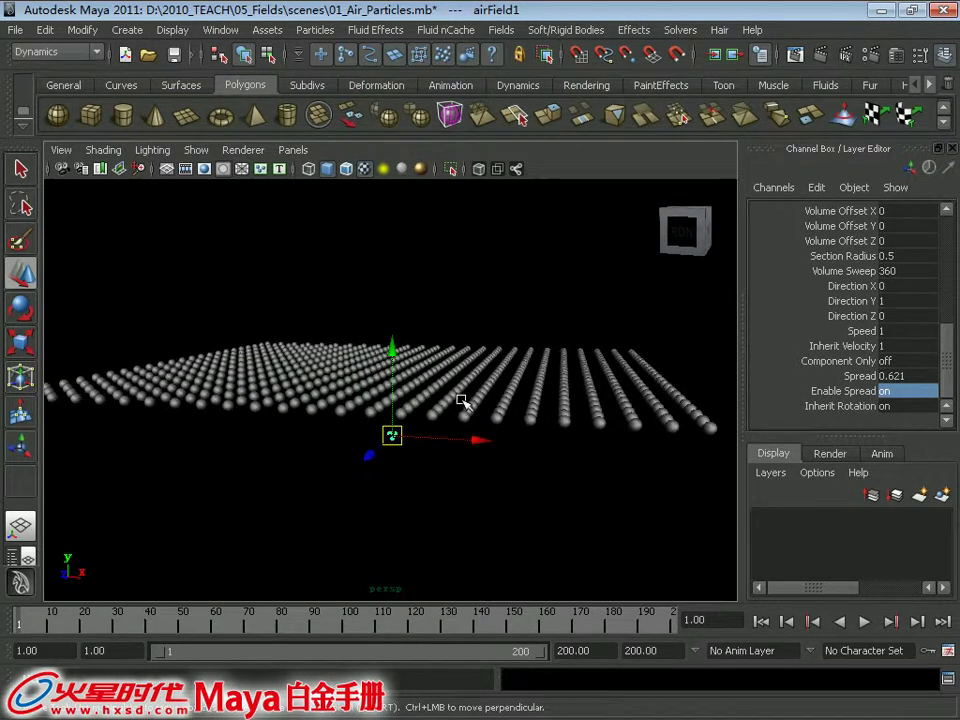
- Rotate the air field to tilt it sideways
left_click(858, 407)
mouse_move(600, 400)
left_mouse_down("alt")
mouse_move(489, 403)
mouse_move(525, 386)
left_mouse_up("alt")
key("e")
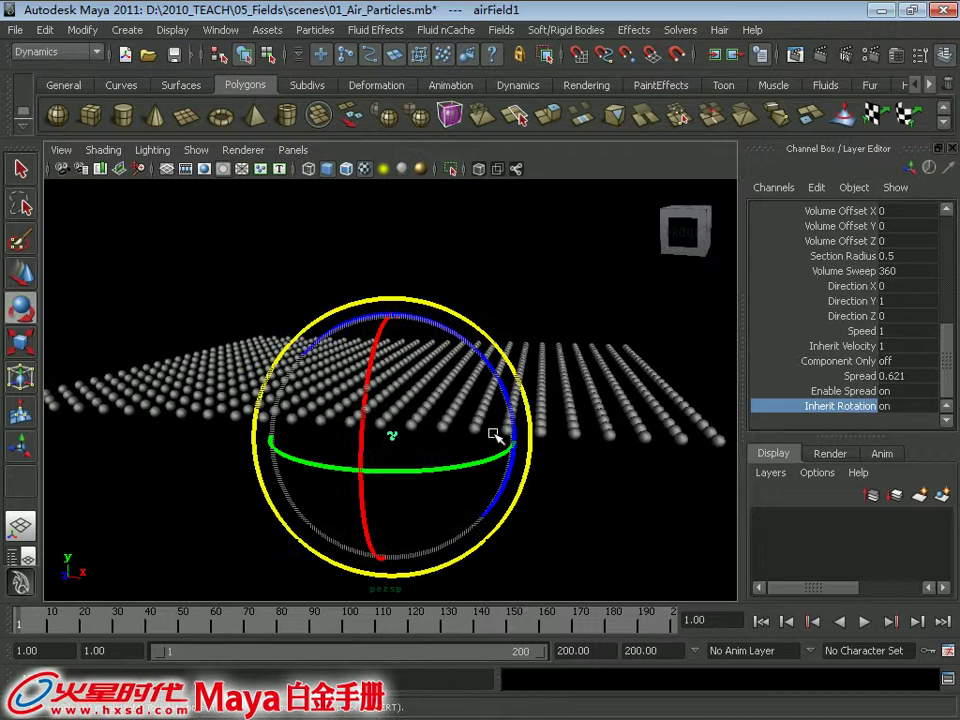
key("r")
key("w")
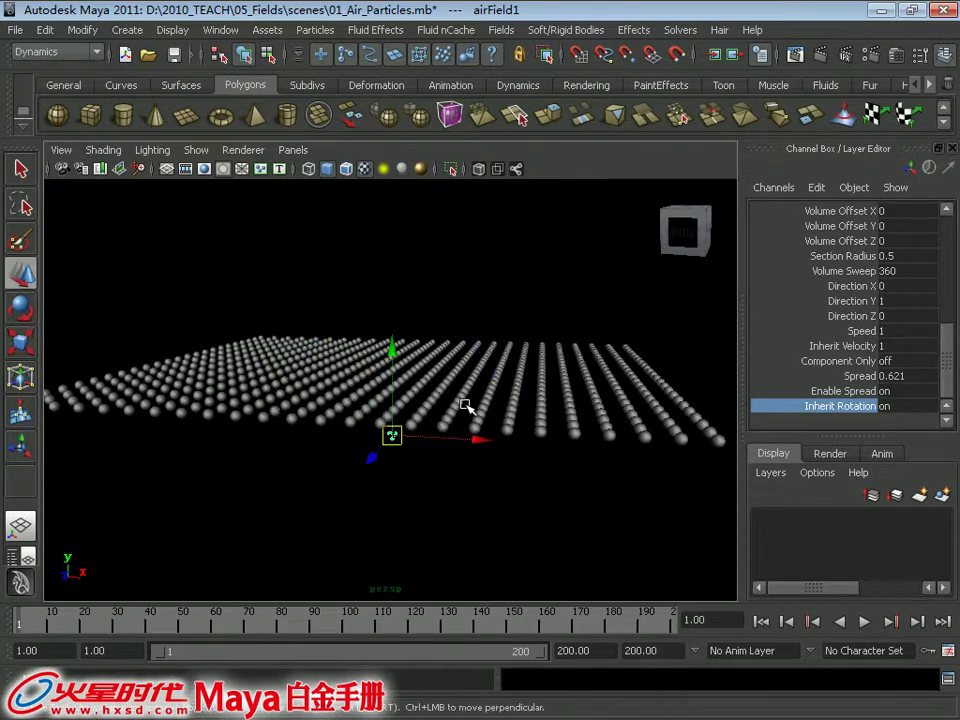
key("e")
mouse_move(488, 362)
left_mouse_down()
mouse_move(511, 452)
mouse_move(700, 437)
left_mouse_up()
- Play back to see particles blown off in a curve, rewind, and set Inherit Rotation off
mouse_move(600, 440)
left_mouse_down("alt")
mouse_move(439, 446)
mouse_move(399, 435)
left_mouse_up("alt")
key("w")
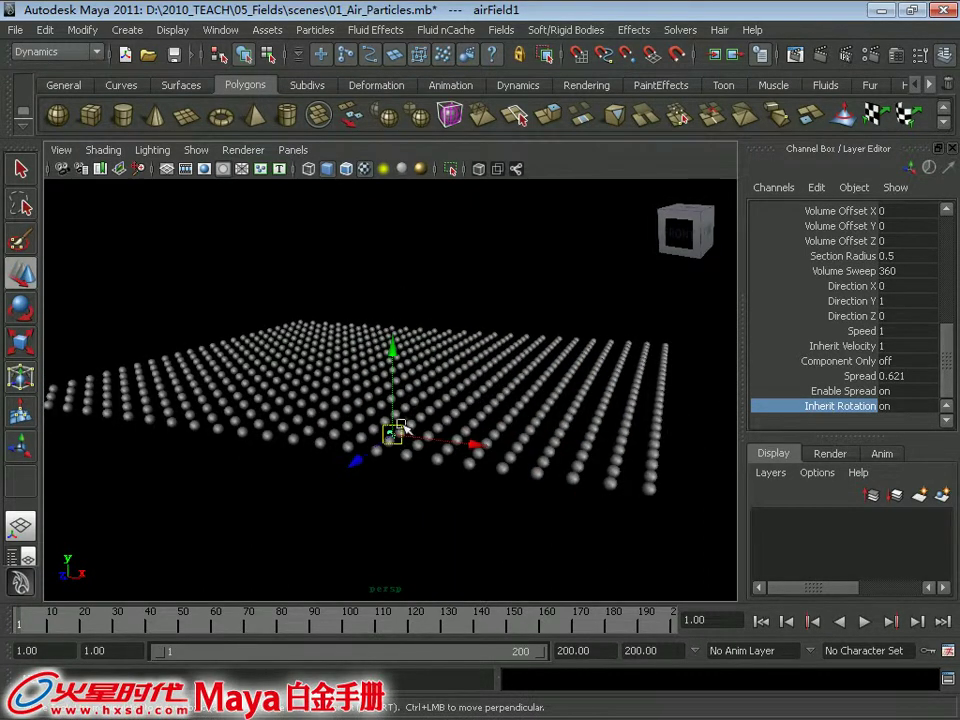
left_click_drag(480, 452, 457, 405, "alt")
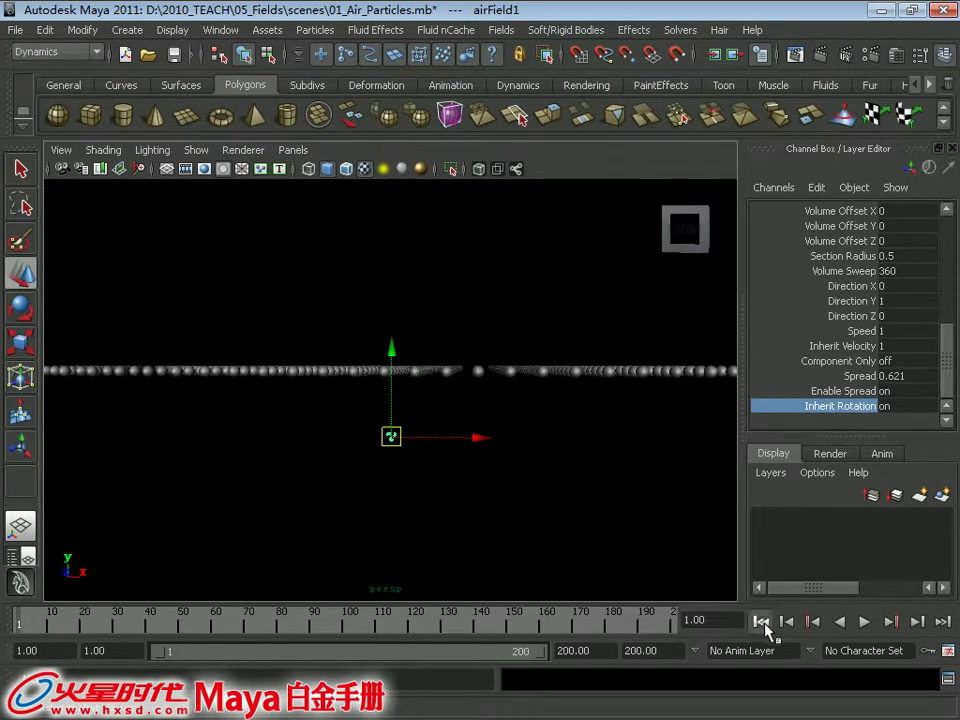
left_click(866, 627)
mouse_move(660, 508)
left_mouse_down("alt")
mouse_move(600, 448)
mouse_move(450, 429)
mouse_move(549, 418)
left_mouse_up("alt")
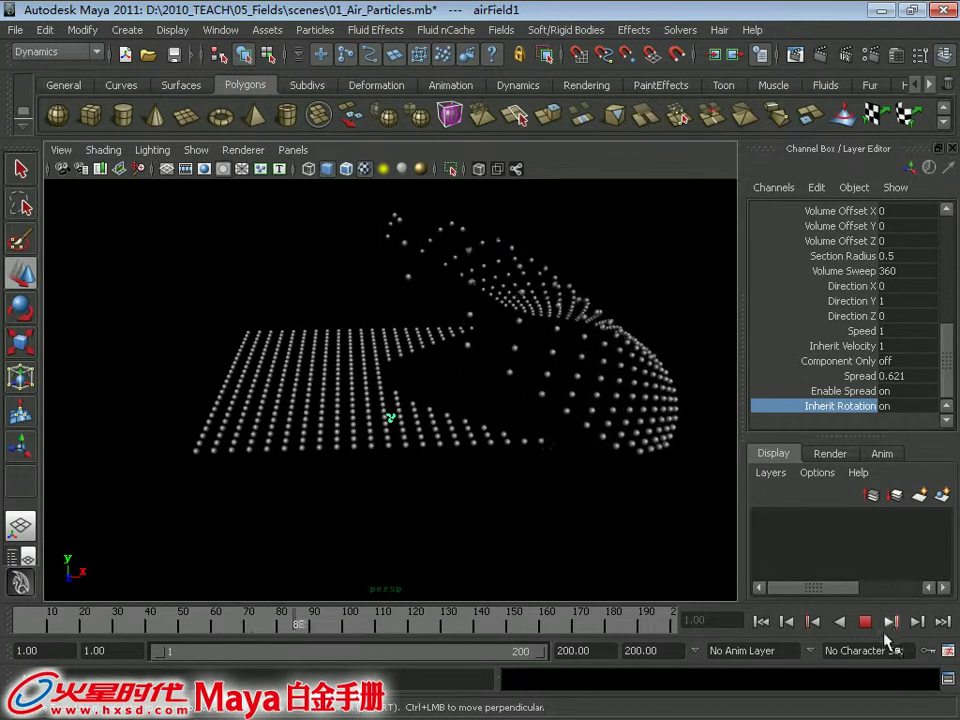
left_click(814, 624)
left_click(761, 621)
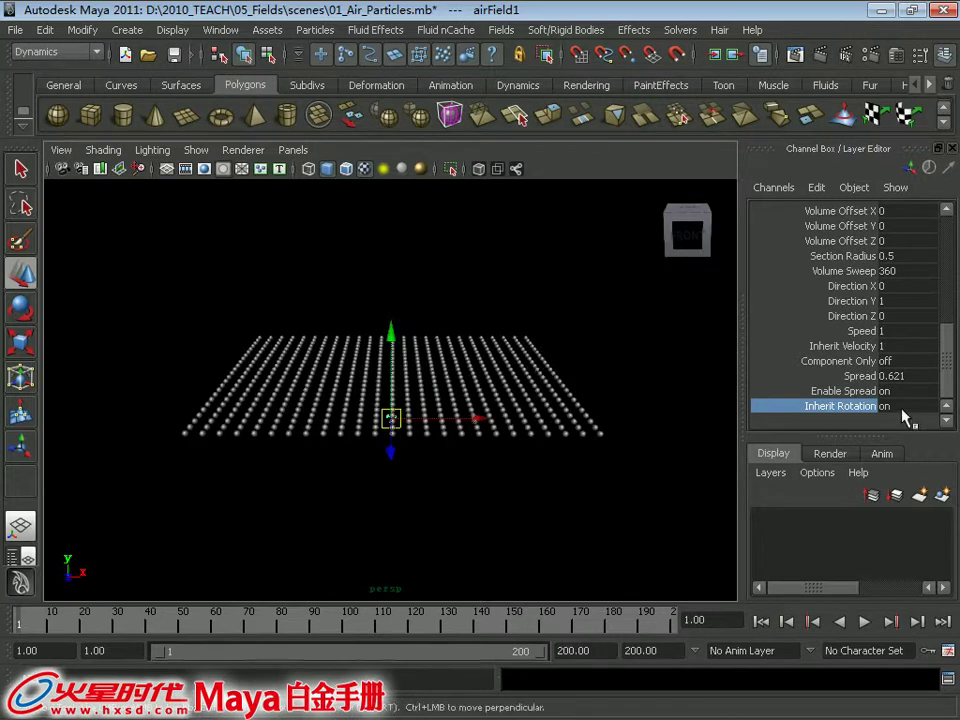
left_click(907, 406)
type("ff")
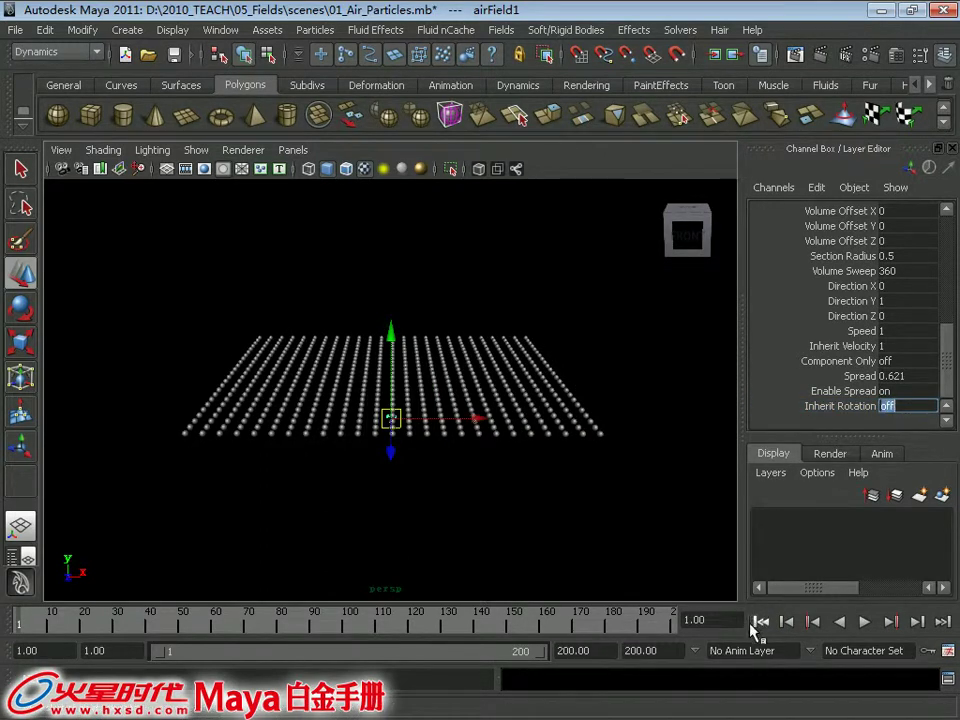
left_click(869, 621)
mouse_move(410, 455)
left_mouse_down("alt")
mouse_move(414, 424)
mouse_move(337, 441)
left_mouse_up("alt")
left_click_drag(407, 428, 450, 523, "alt")
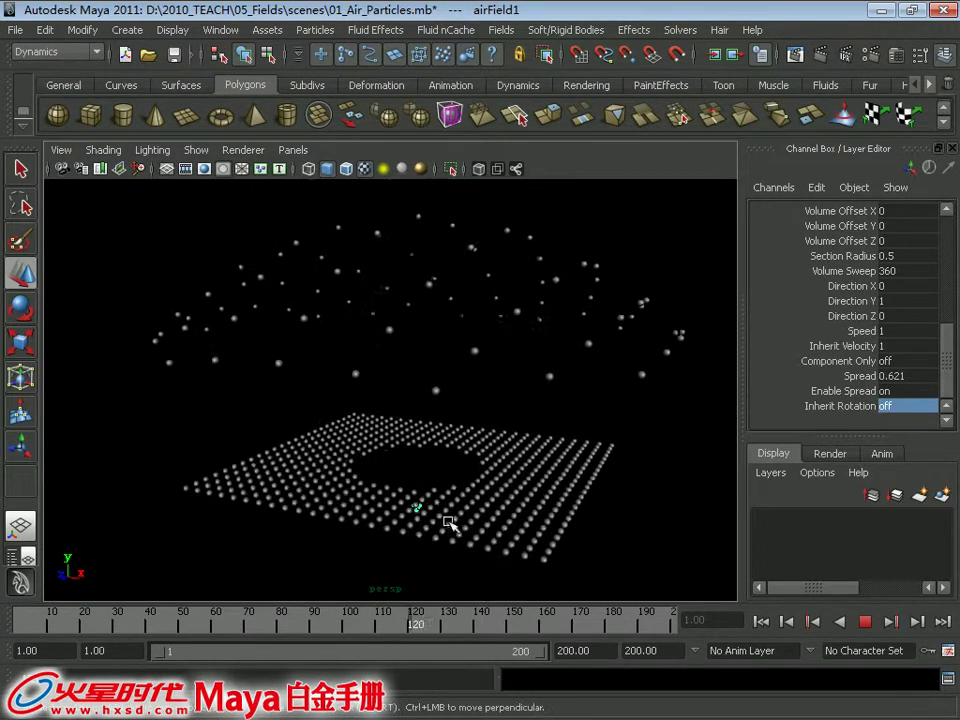
left_click_drag(945, 332, 945, 315)
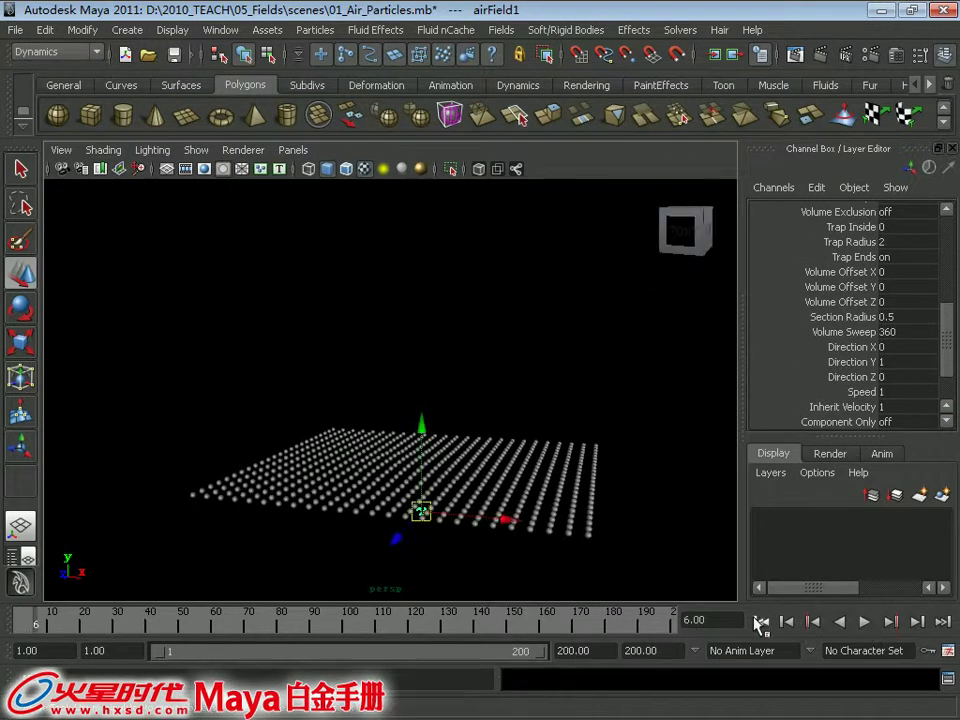
scroll(930, 423, "down", 2)
left_click(884, 407)
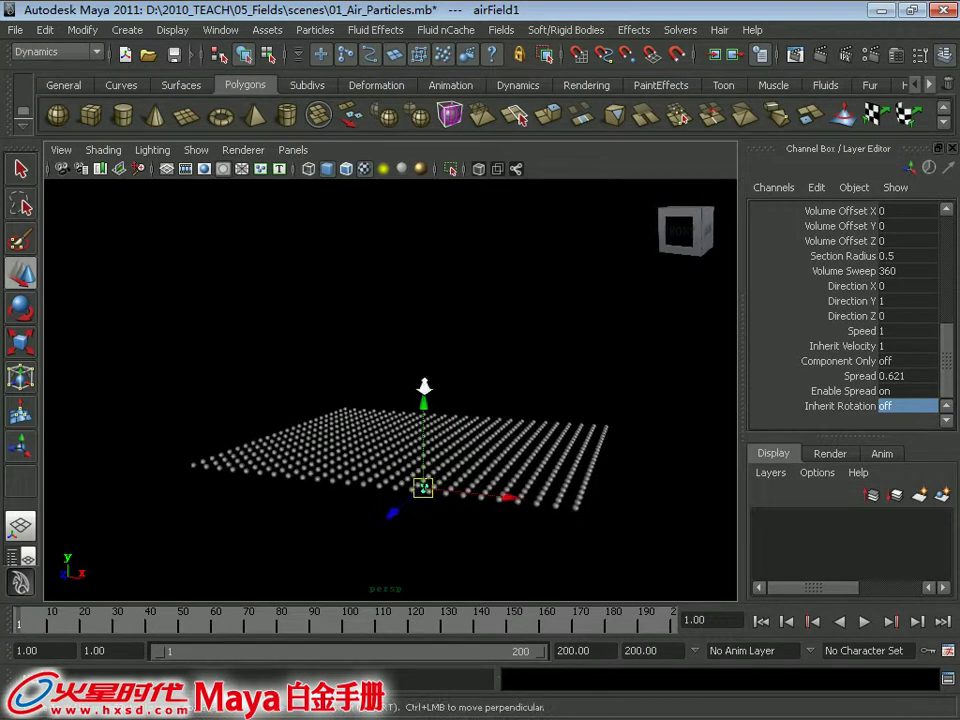
scroll(430, 400, "up", 3)
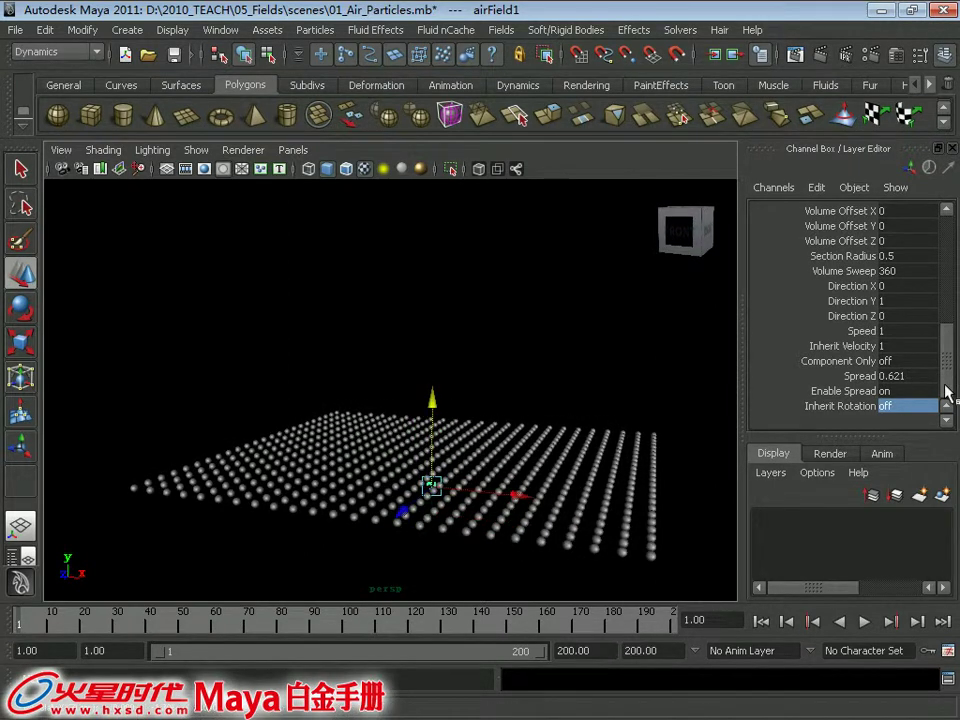
left_click_drag(948, 392, 951, 382)
mouse_move(585, 392)
left_mouse_down("alt")
mouse_move(512, 388)
mouse_move(542, 401)
mouse_move(519, 429)
mouse_move(524, 420)
mouse_move(480, 405)
left_mouse_up("alt")
left_click_drag(950, 340, 948, 240)
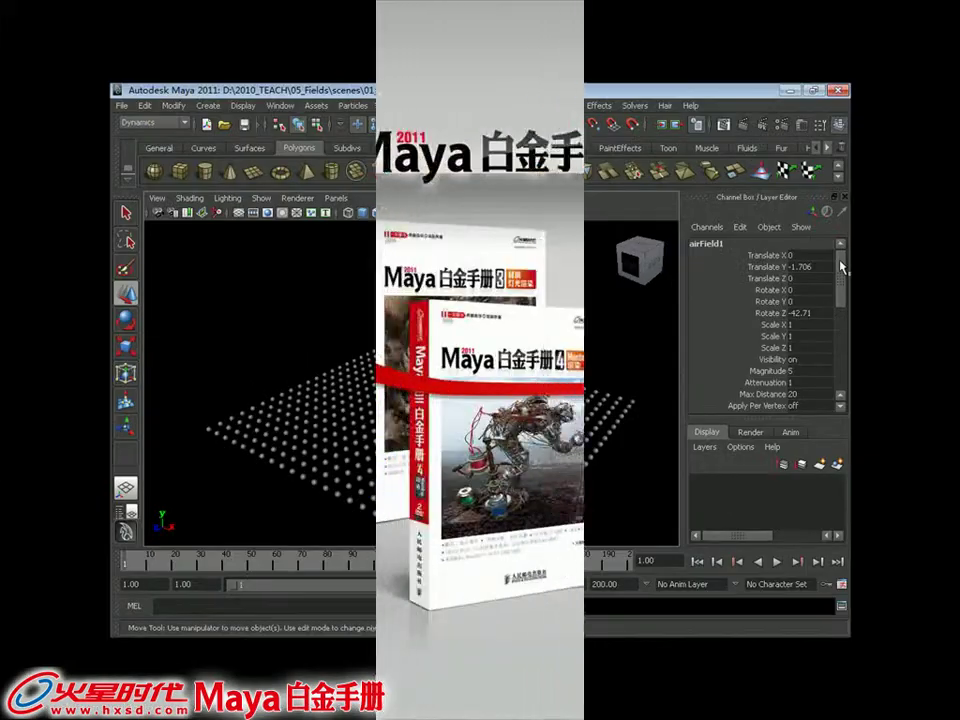